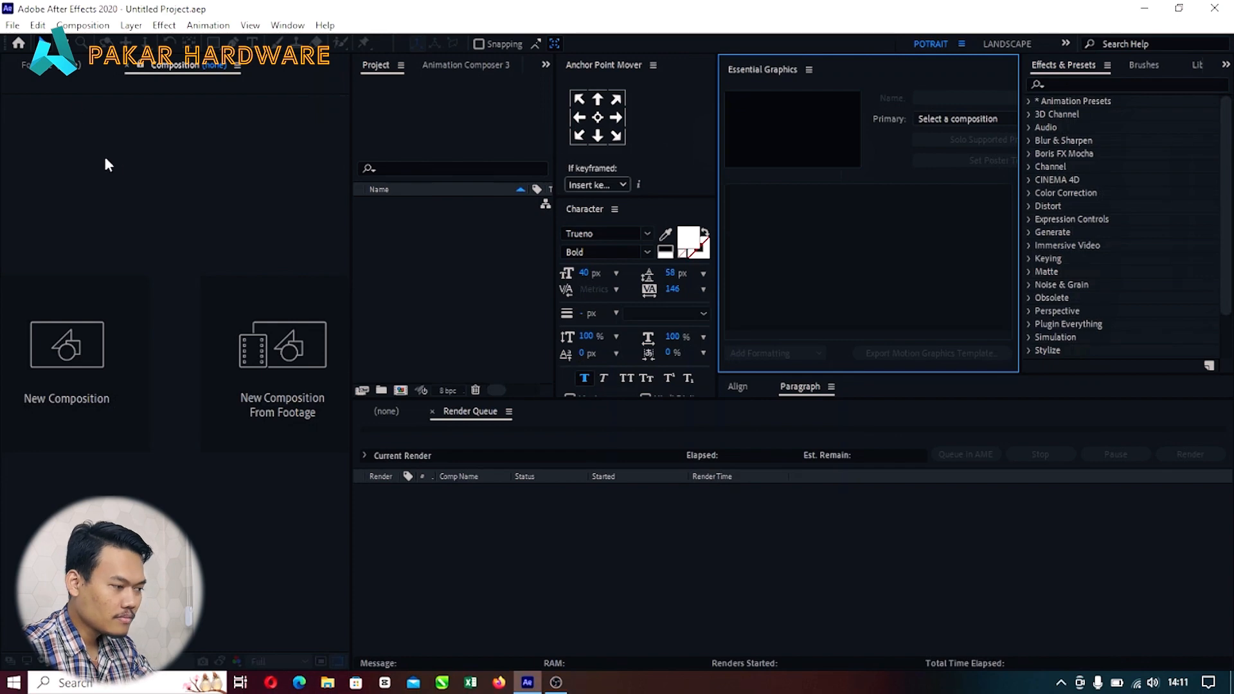
Step: Create a new composition named TEST MOGRT at 1920 × 1080 px, 30 fps, with a one-minute duration
left_click(107, 165)
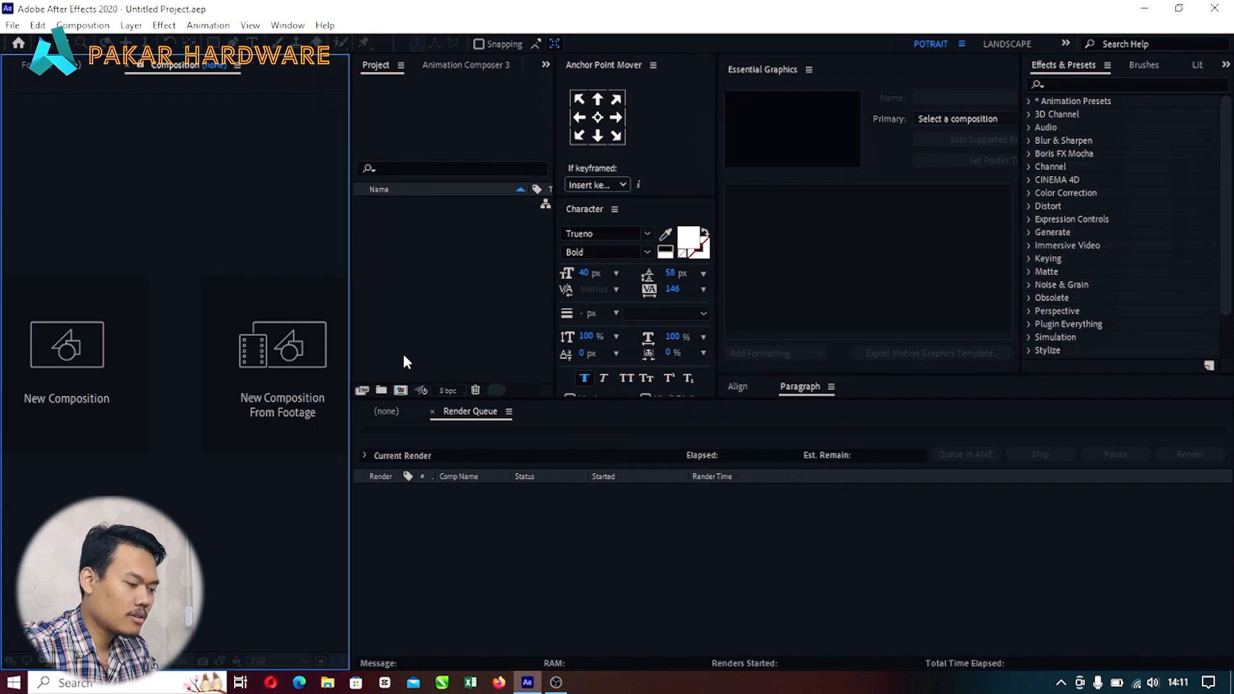
key("ctrl+n")
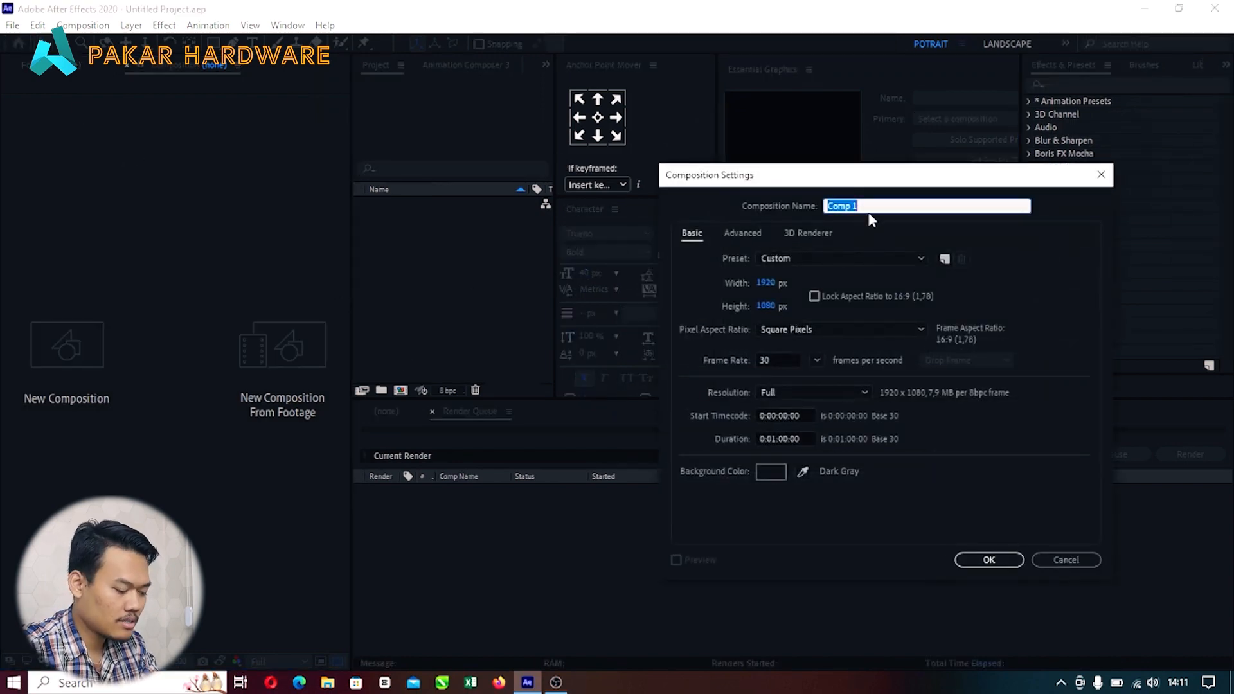
type("TEST MOGRT")
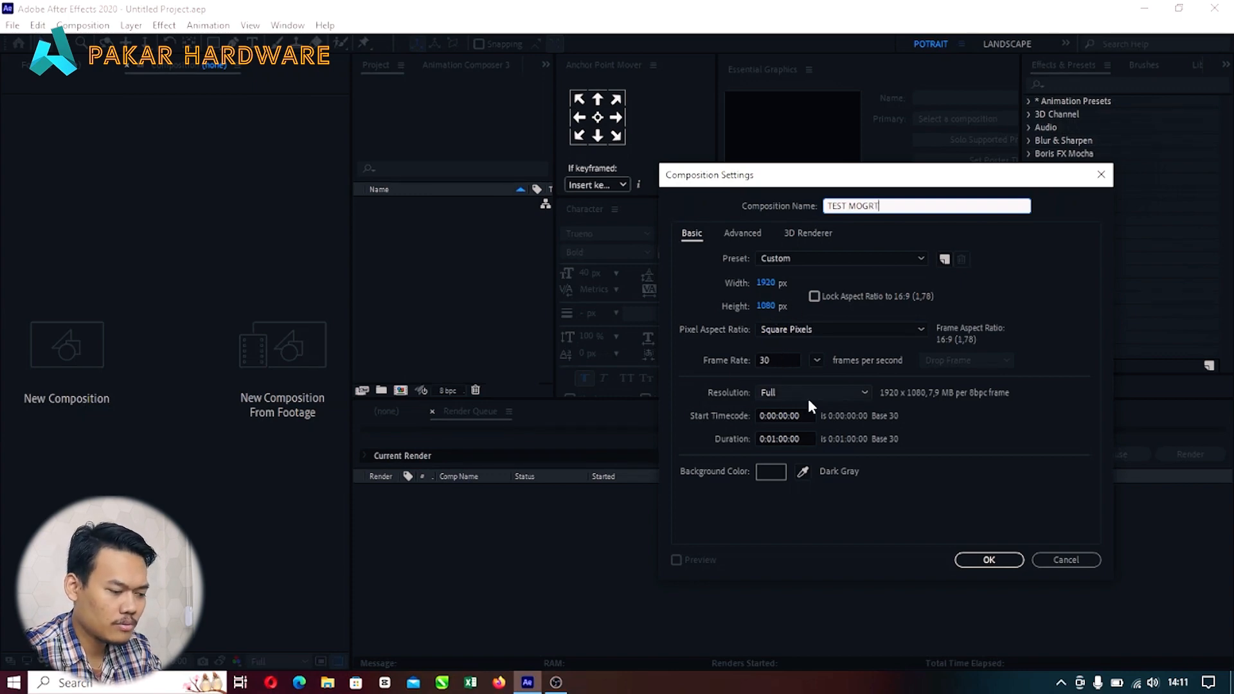
left_click(995, 559)
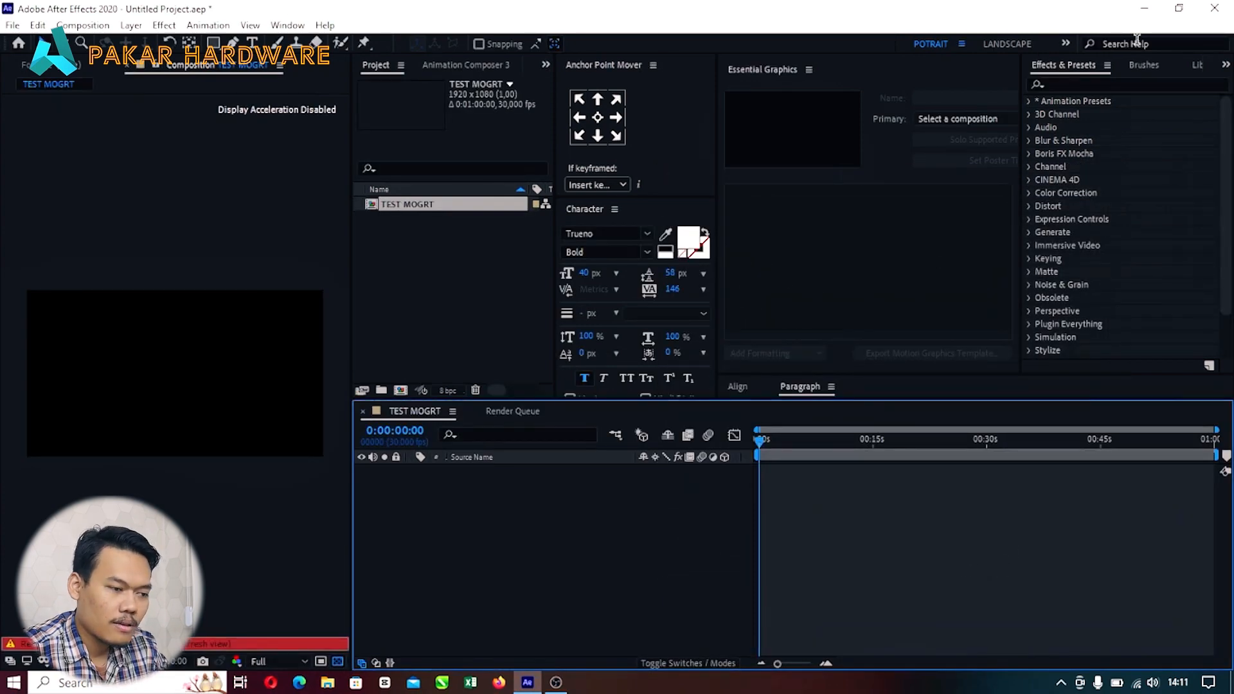
Step: Switch to the LANDSCAPE workspace and enlarge the timeline and project areas
left_click(1008, 44)
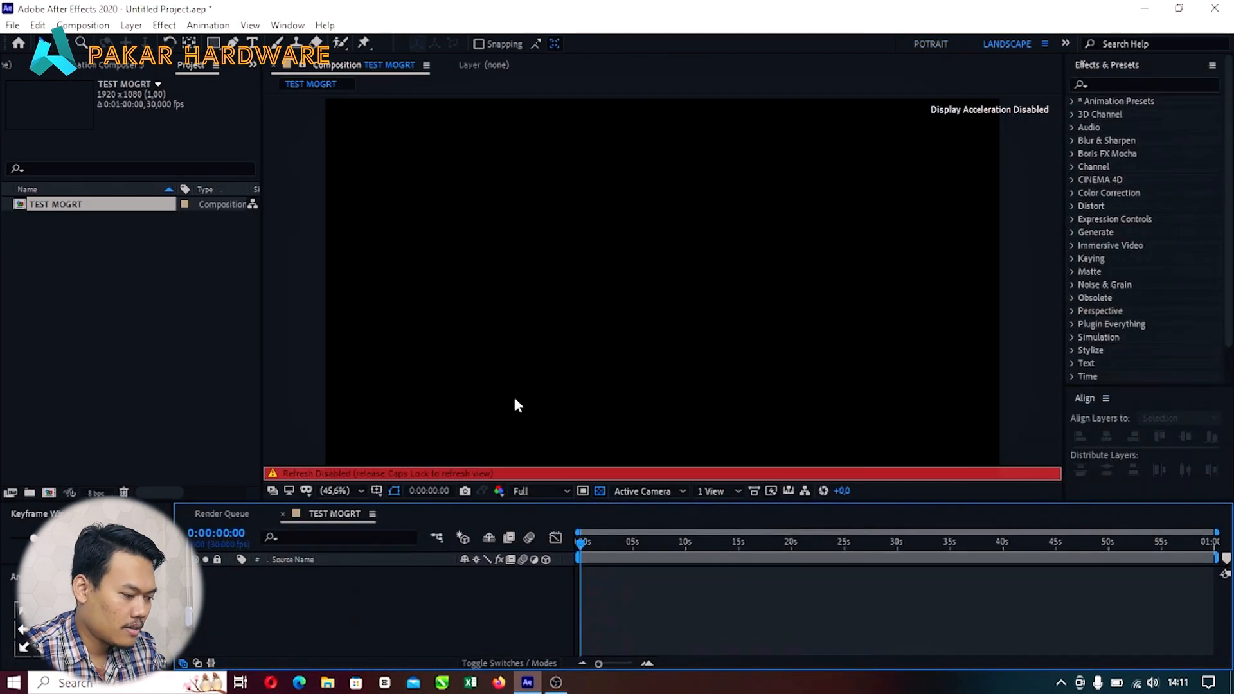
left_click_drag(454, 503, 444, 449)
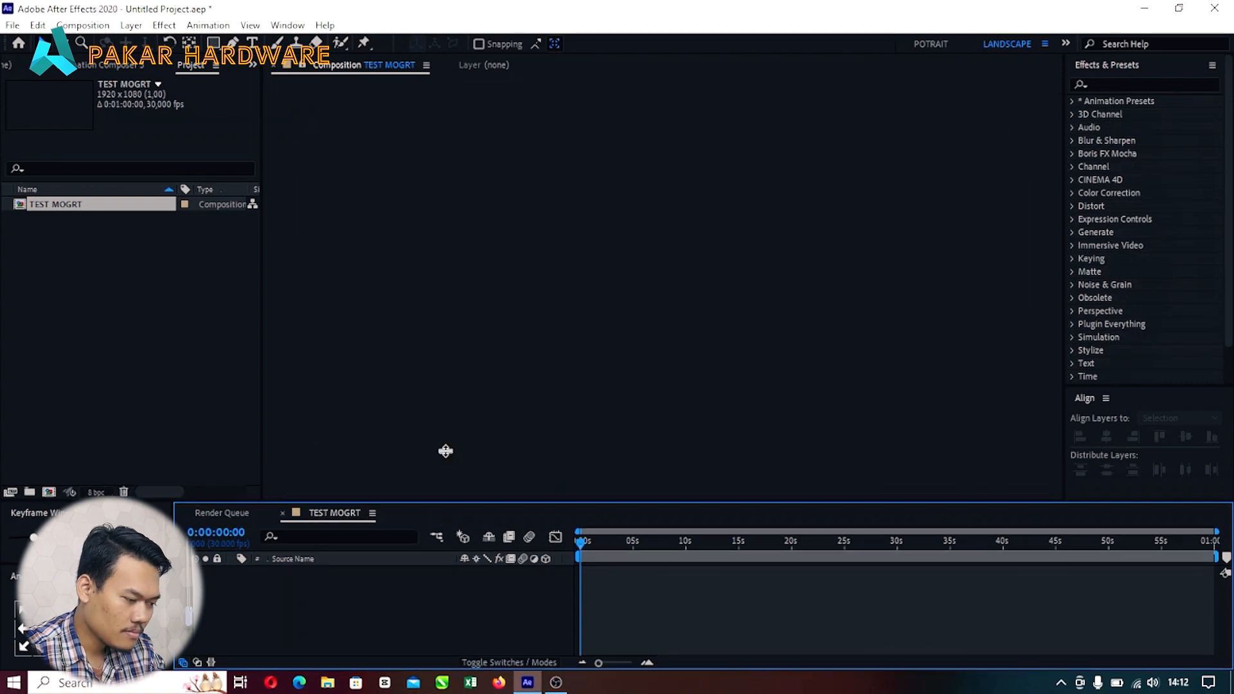
left_click_drag(263, 271, 444, 304)
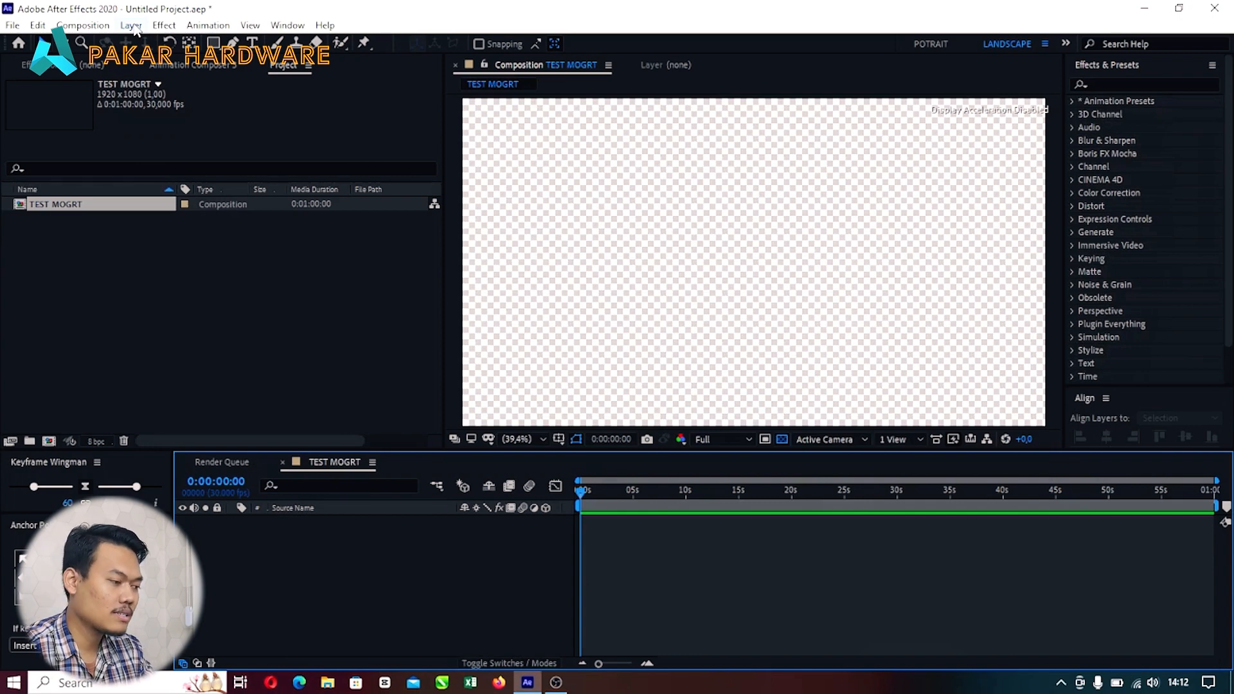
Step: Draw a thin white rectangle line from the frame's left edge to about mid-width in the lower part, and turn off the transparency grid
left_click(248, 320)
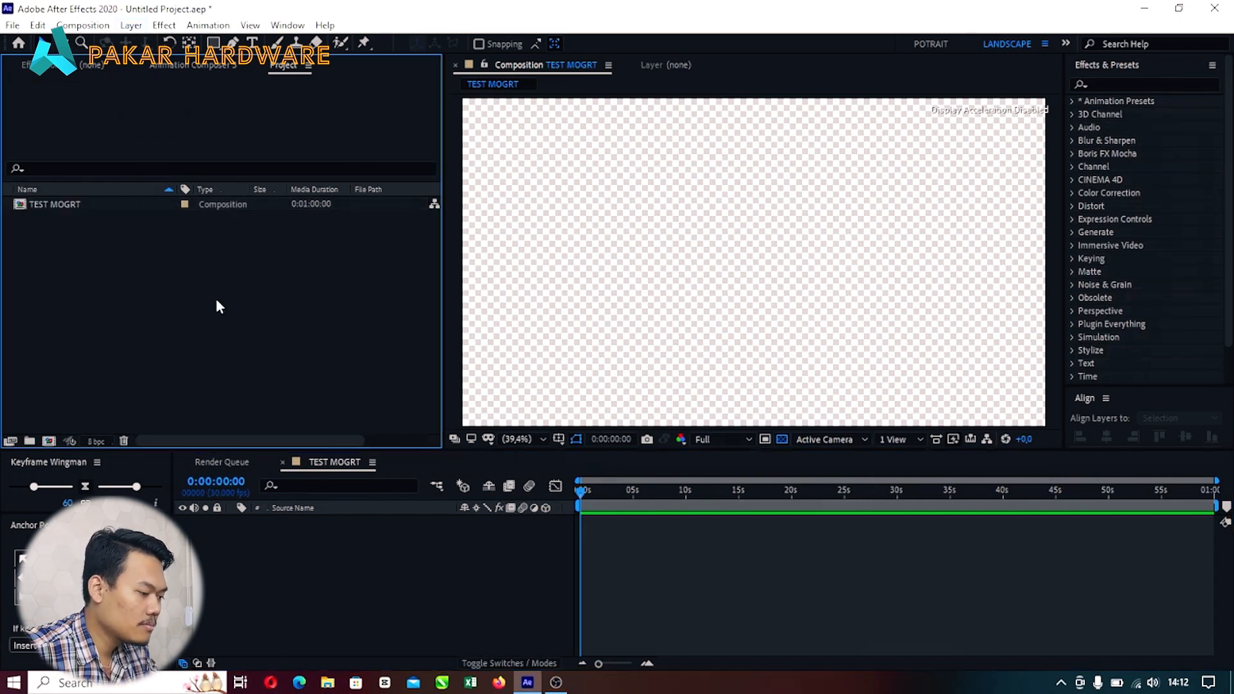
left_click(213, 43)
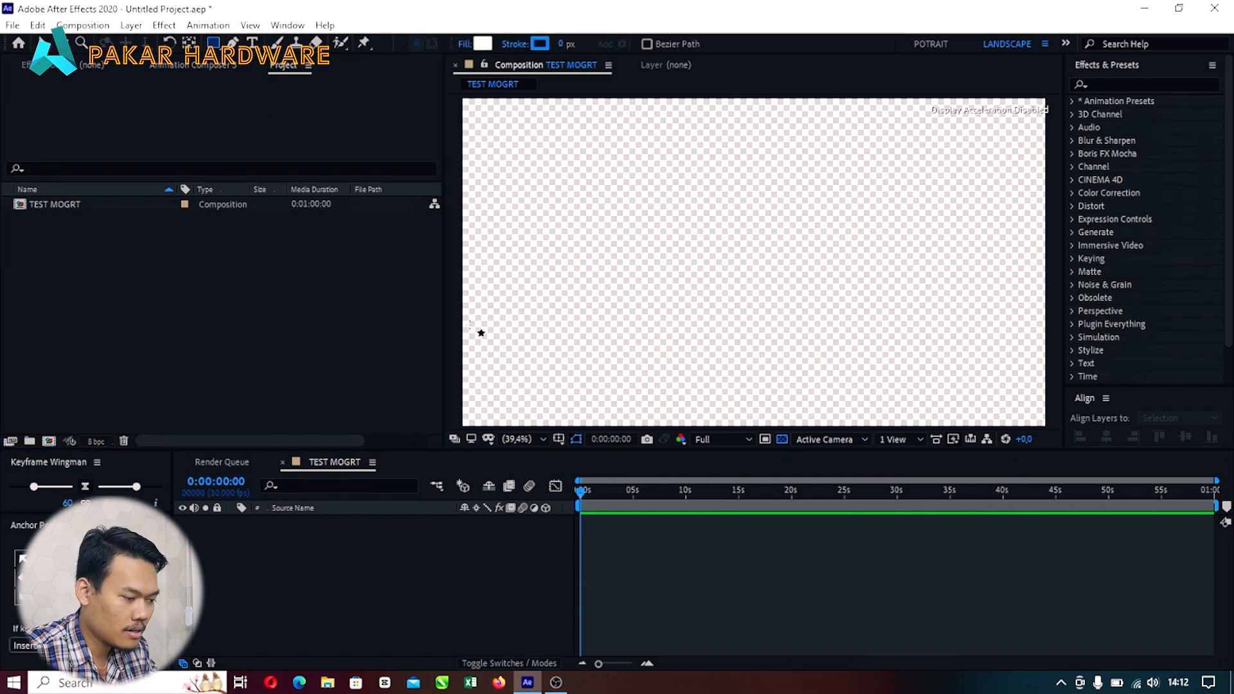
mouse_move(463, 338)
left_mouse_down()
mouse_move(589, 352)
mouse_move(745, 341)
left_mouse_up()
left_click(782, 440)
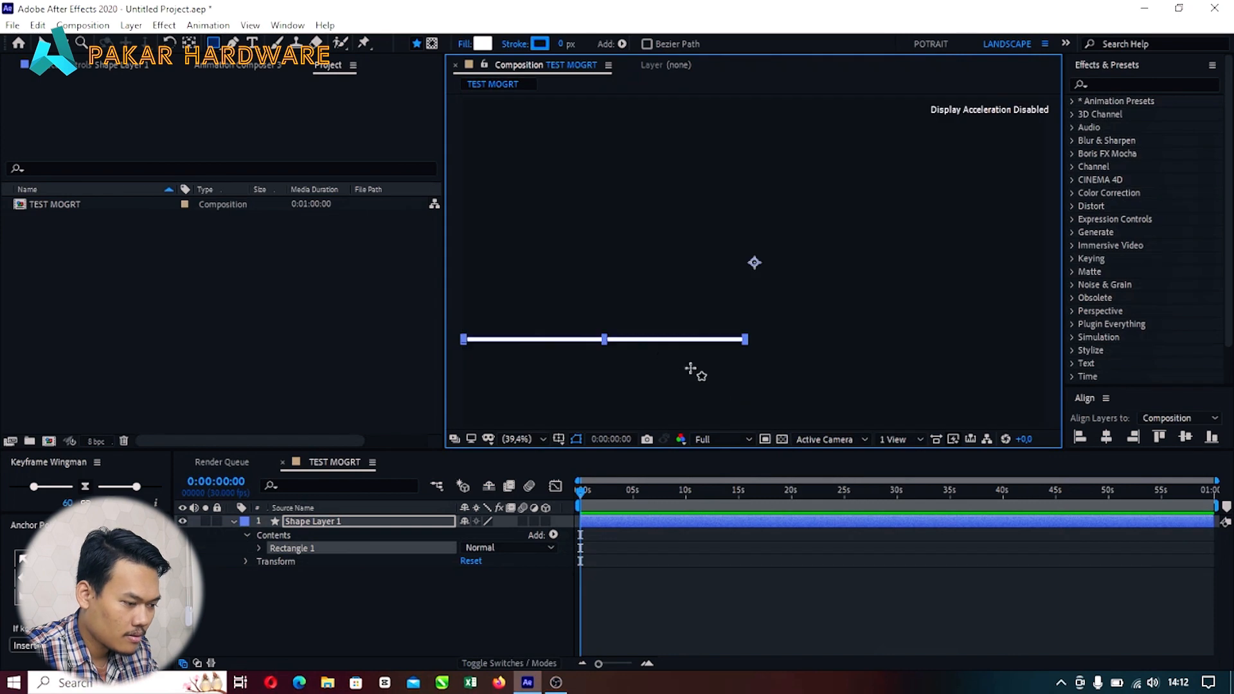
left_click(305, 587)
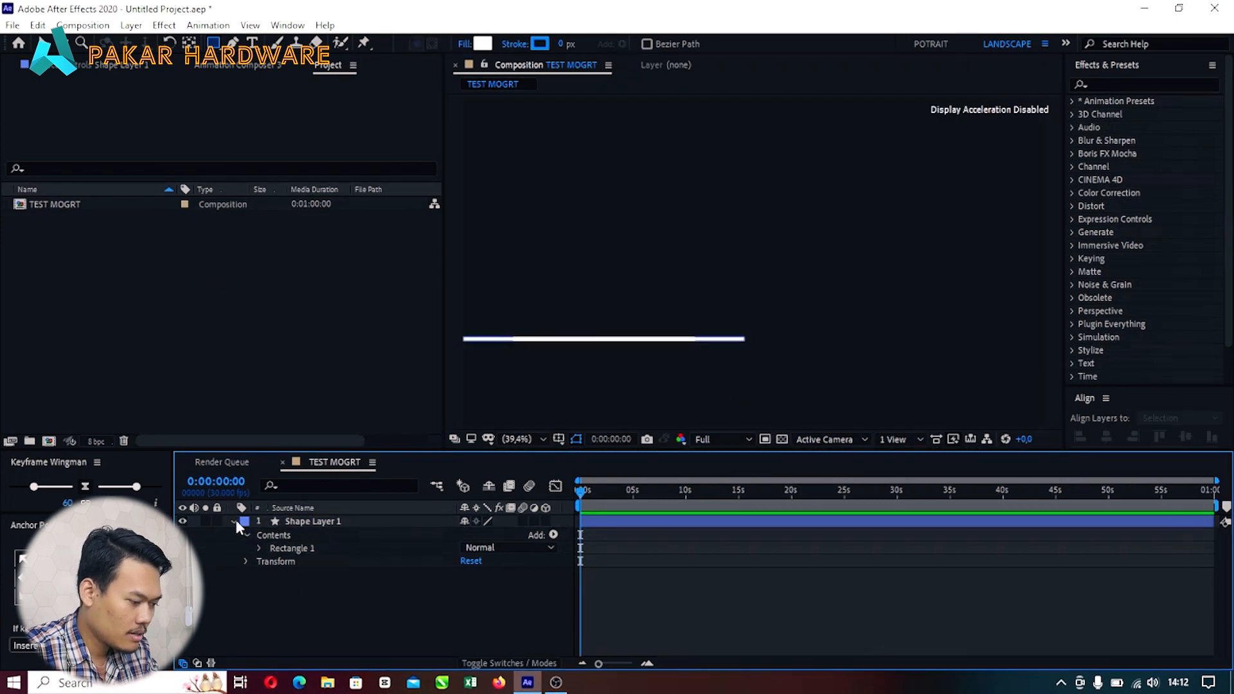
left_click(234, 522)
Step: Add a text layer above the white line containing the host's full name
left_click(252, 42)
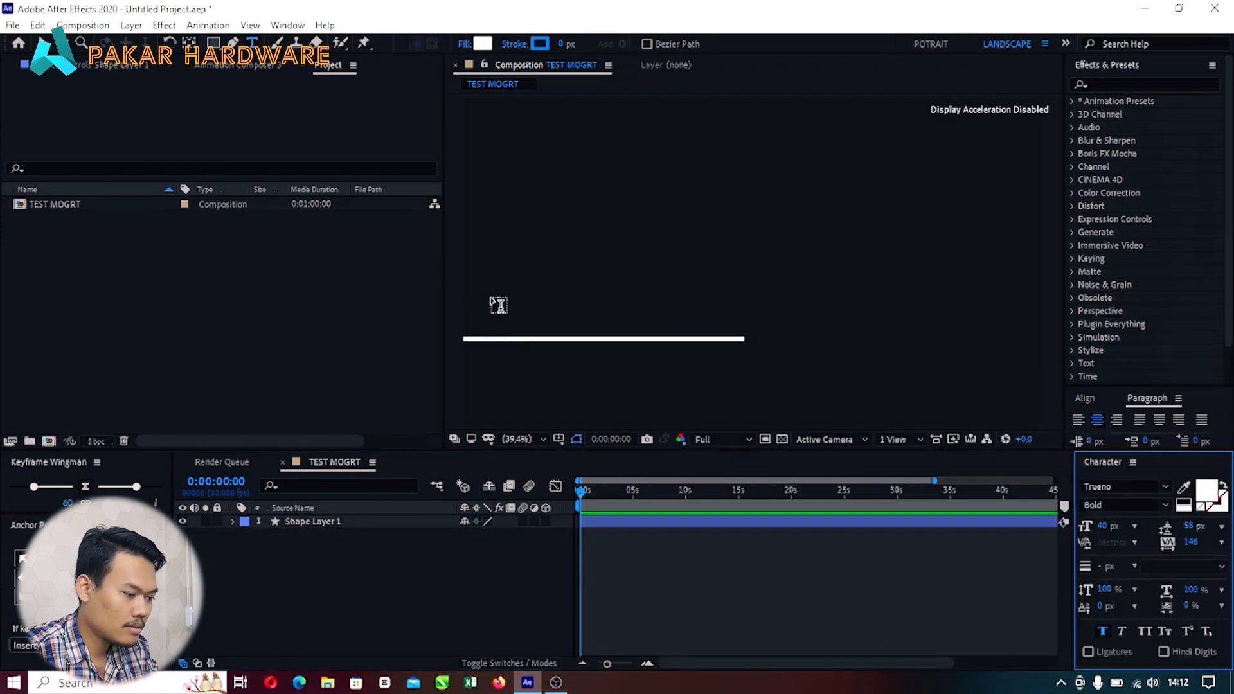
left_click(492, 297)
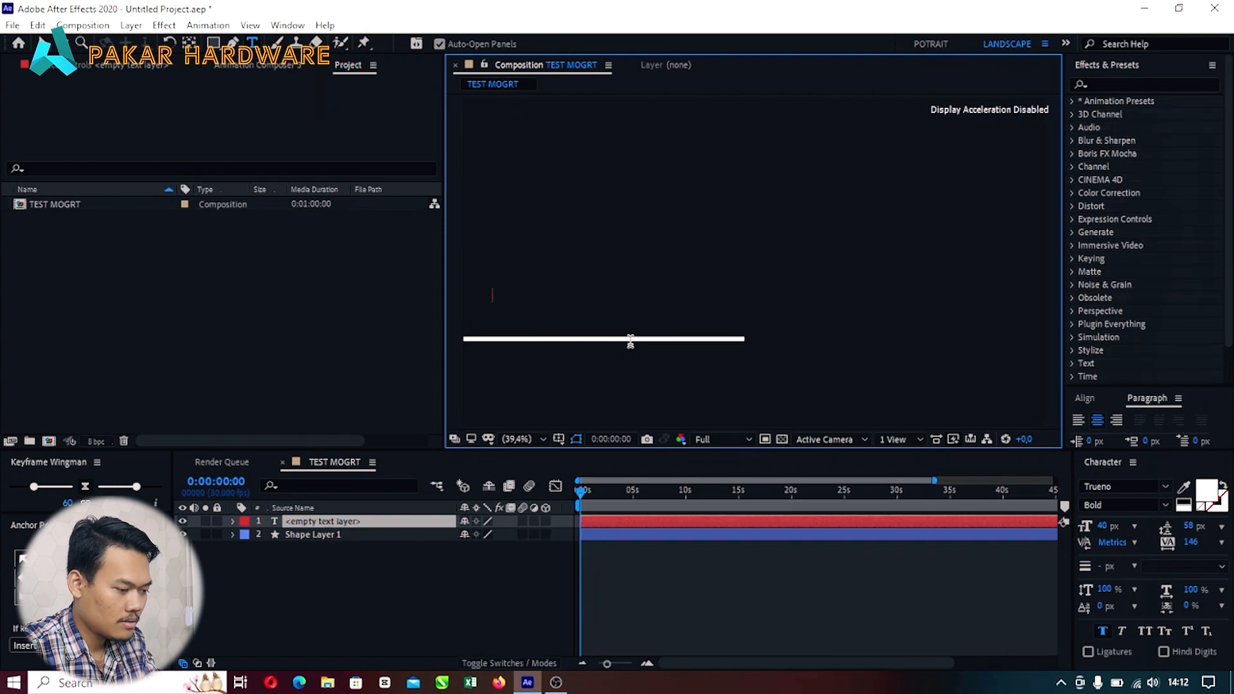
type("A")
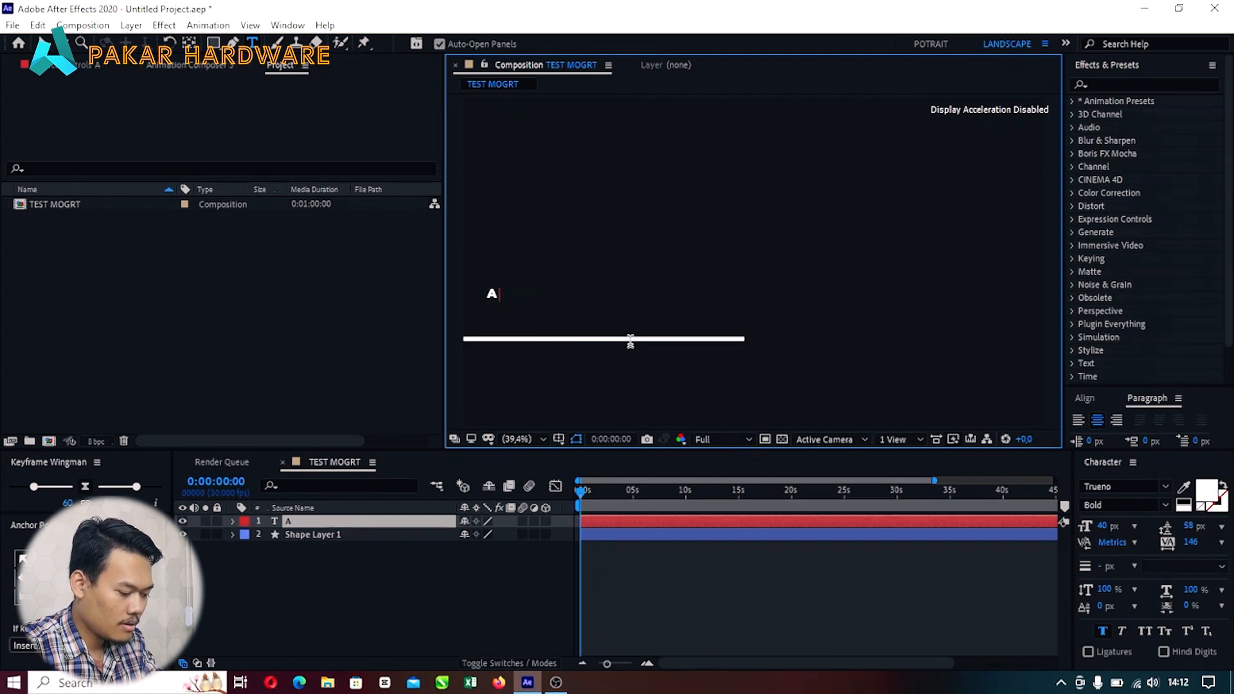
type("arjuna An")
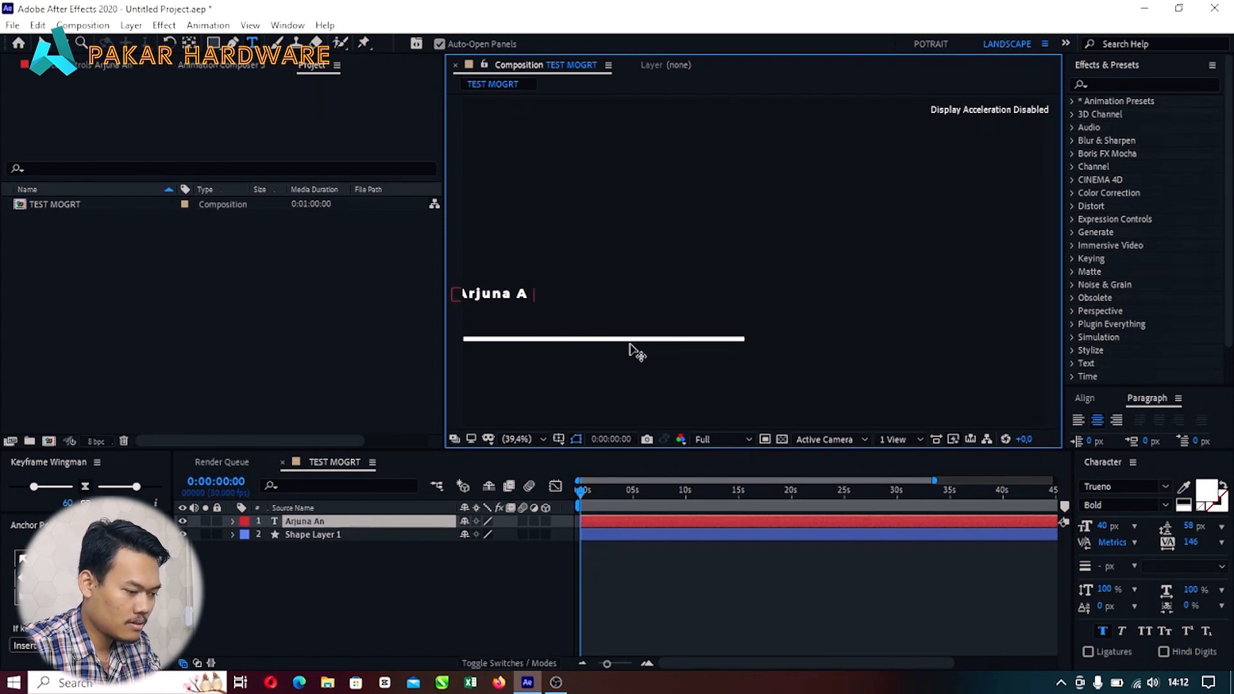
type("ggara P")
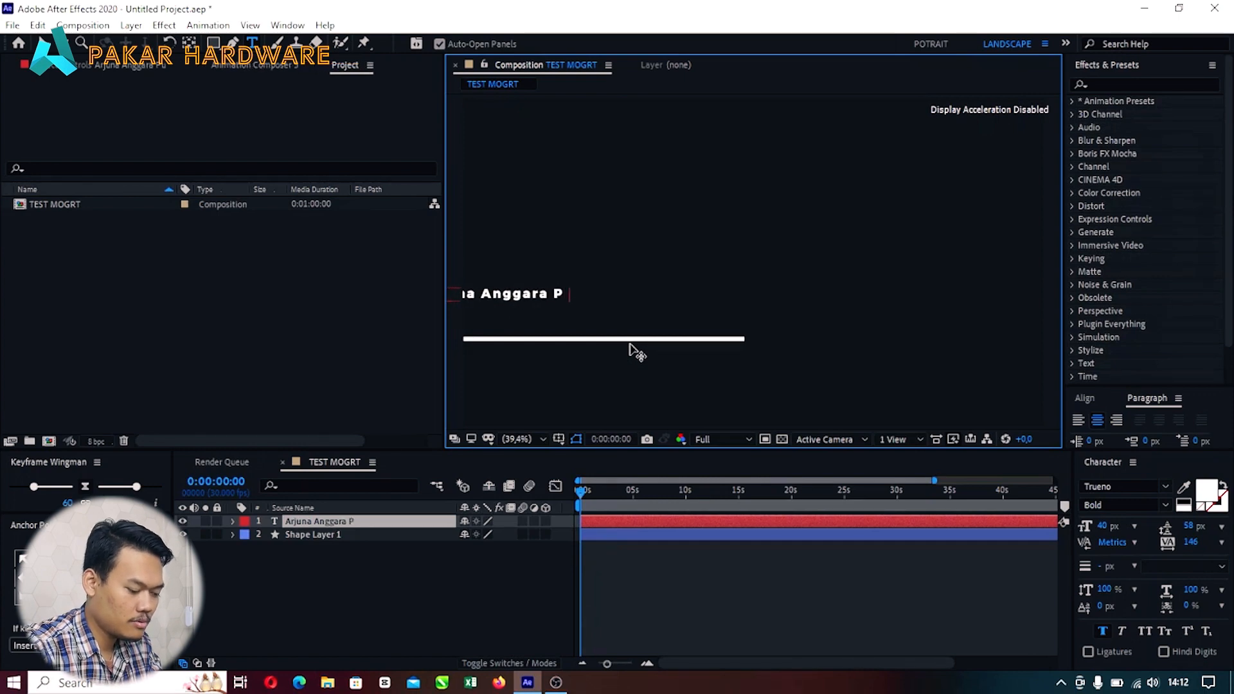
type("utra")
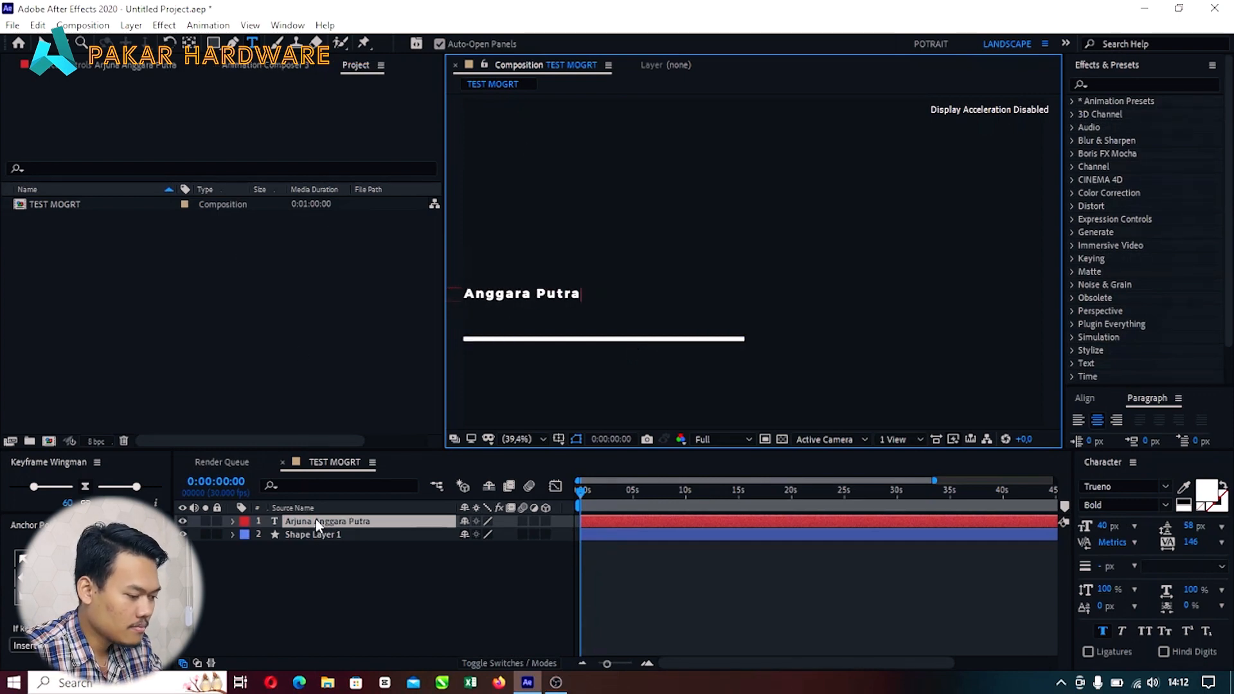
Step: Place the name text just above the white line at about 521.6, 751.6 and scale it to 132%
left_click(317, 523)
key("p")
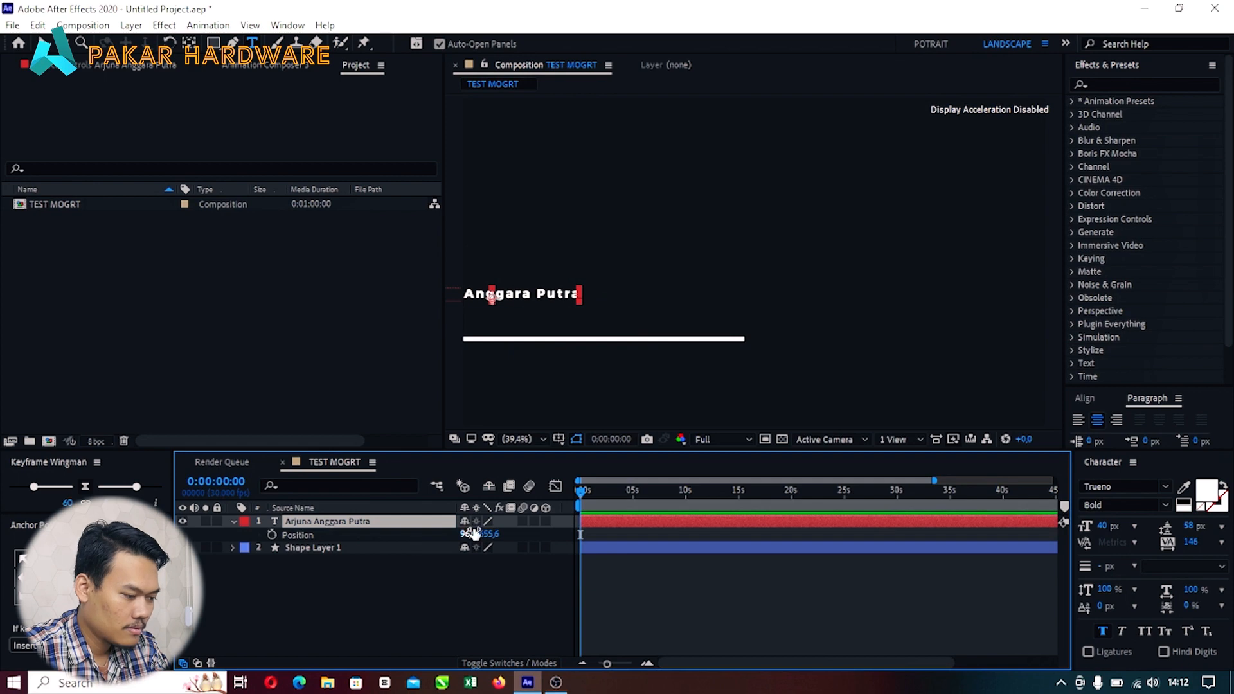
left_click_drag(473, 533, 649, 562)
left_click_drag(507, 534, 554, 540)
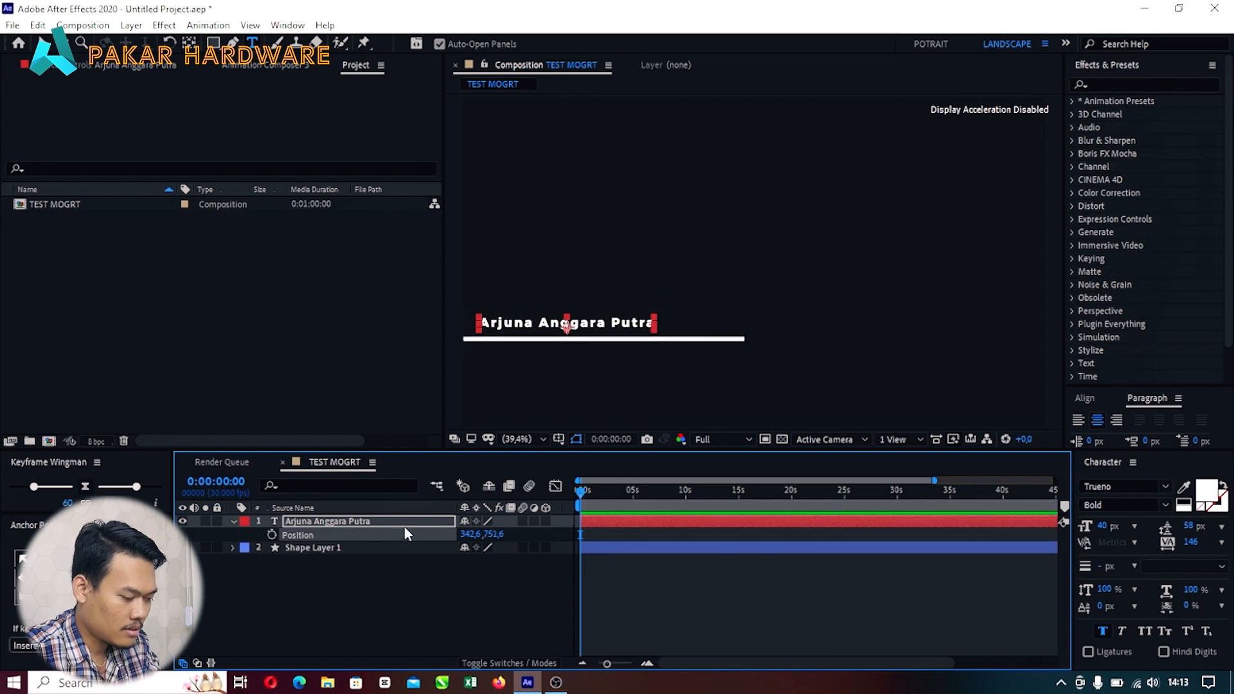
key("s")
left_click_drag(511, 533, 614, 543)
key("shift+p")
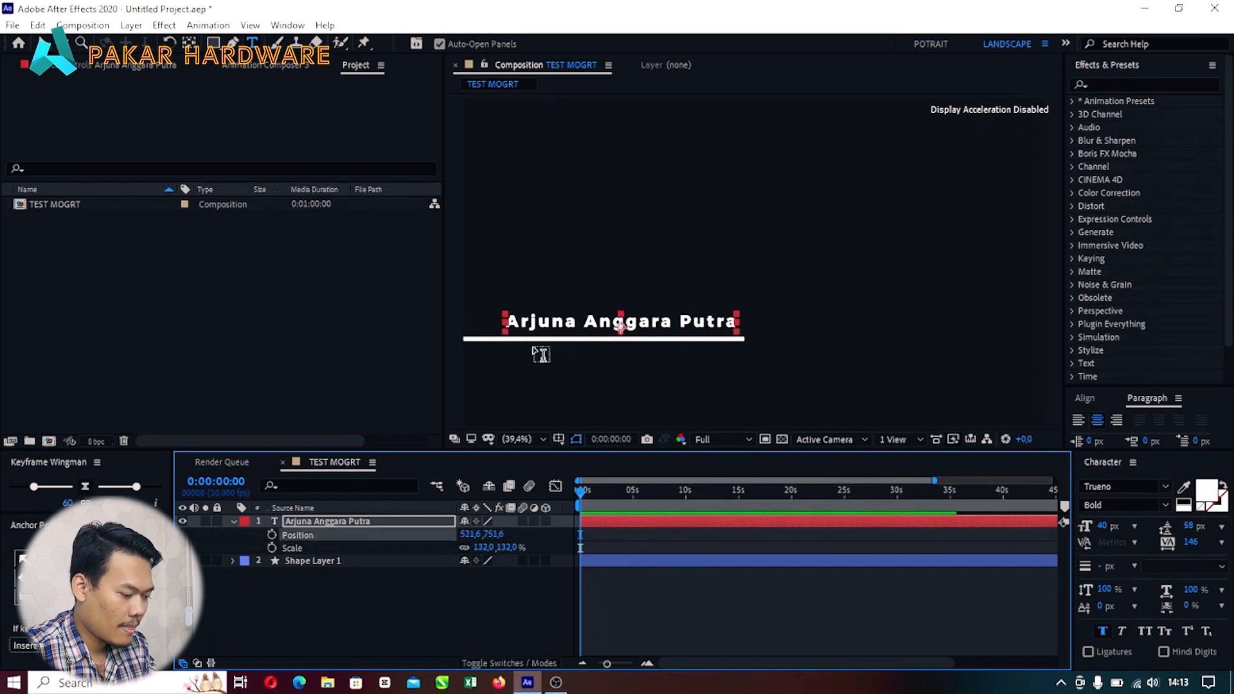
left_click(340, 580)
Step: Duplicate the name text layer and move the copy below the white line to about 521.6, 865.6
left_click(342, 521)
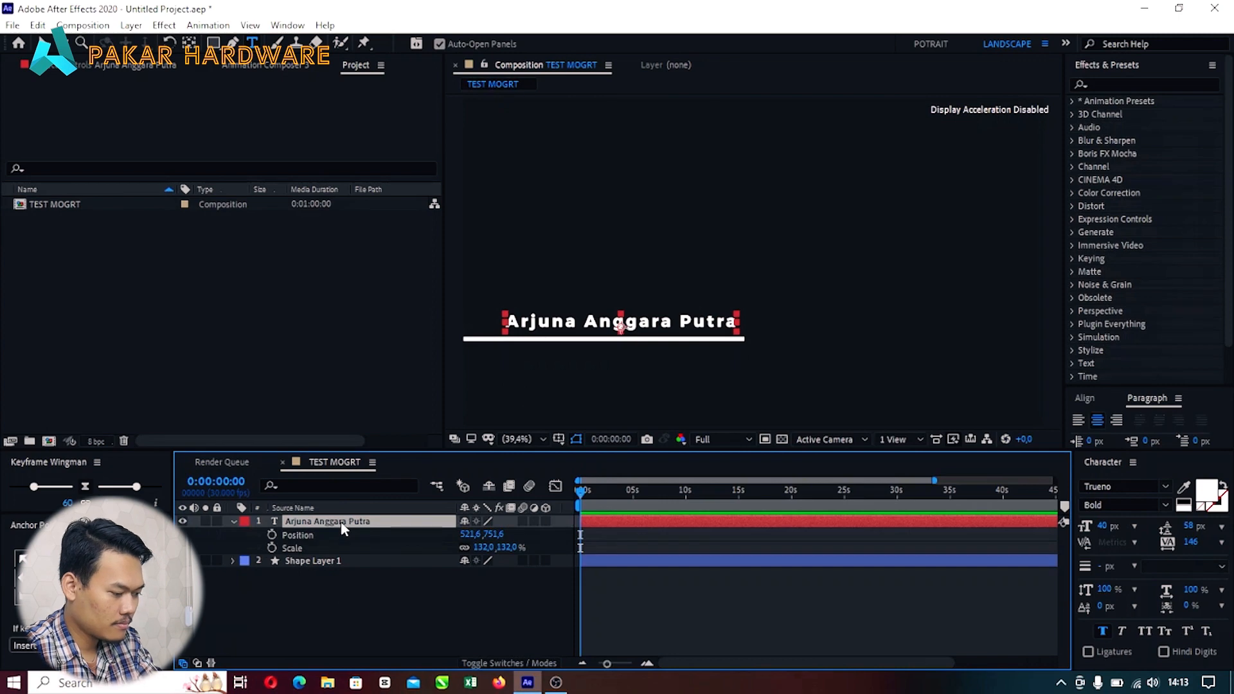
key("ctrl+d")
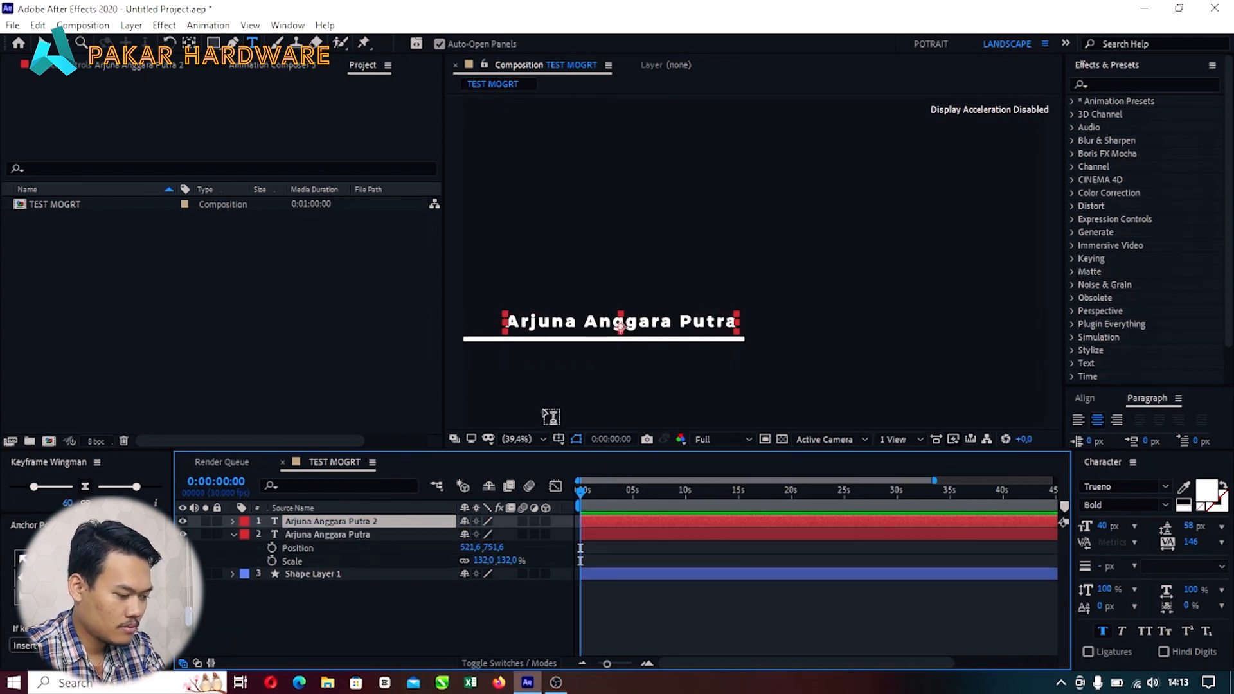
key("p")
left_click_drag(495, 535, 611, 397)
Step: Change the duplicated text to Host and shift it toward the line's right end, at about 813.6, 865.6
left_click(587, 358)
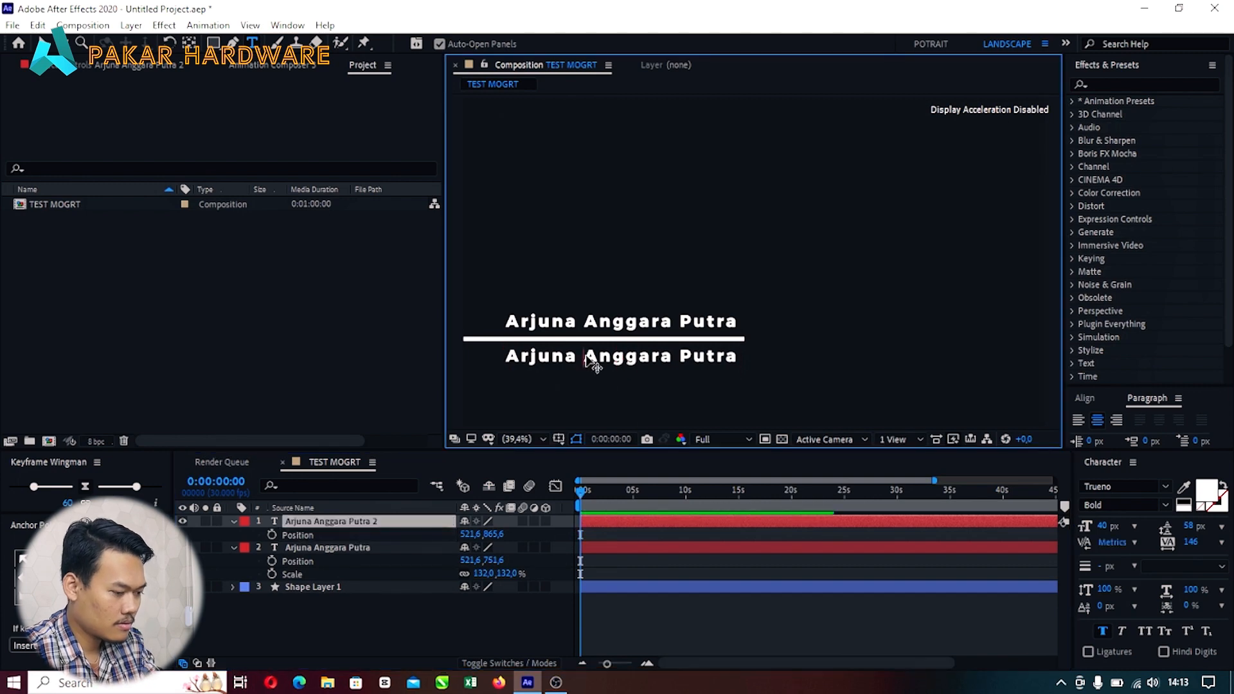
key("ctrl+a")
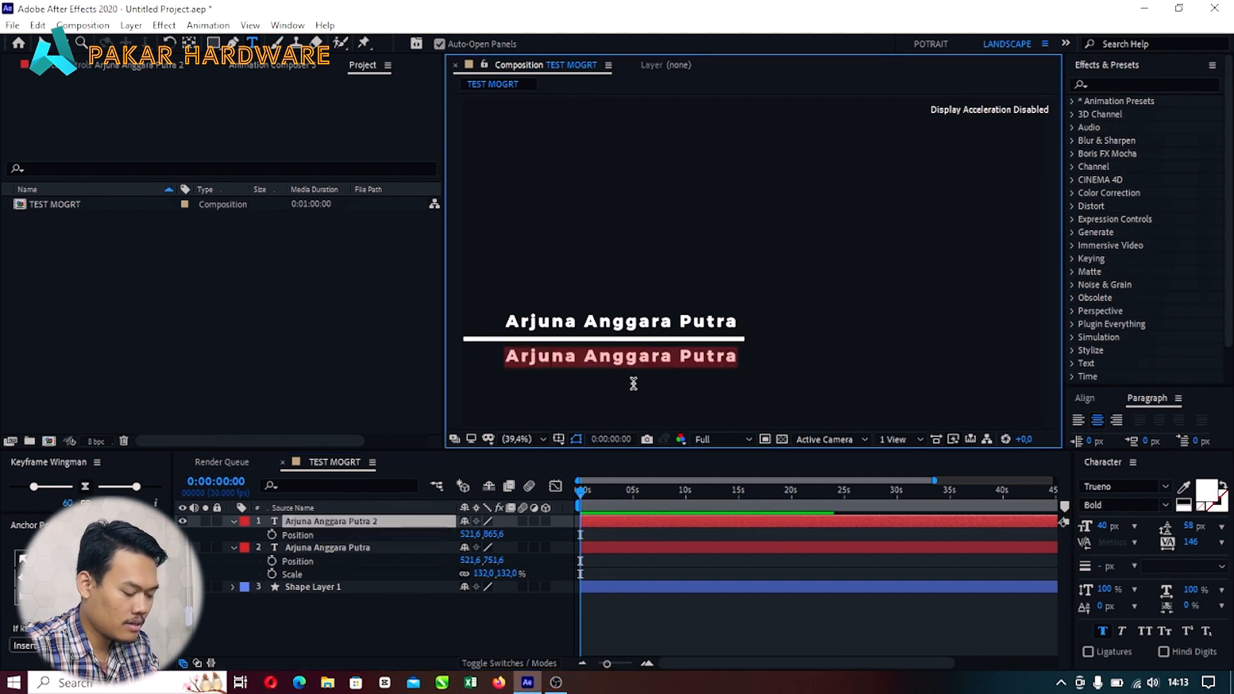
type("Host")
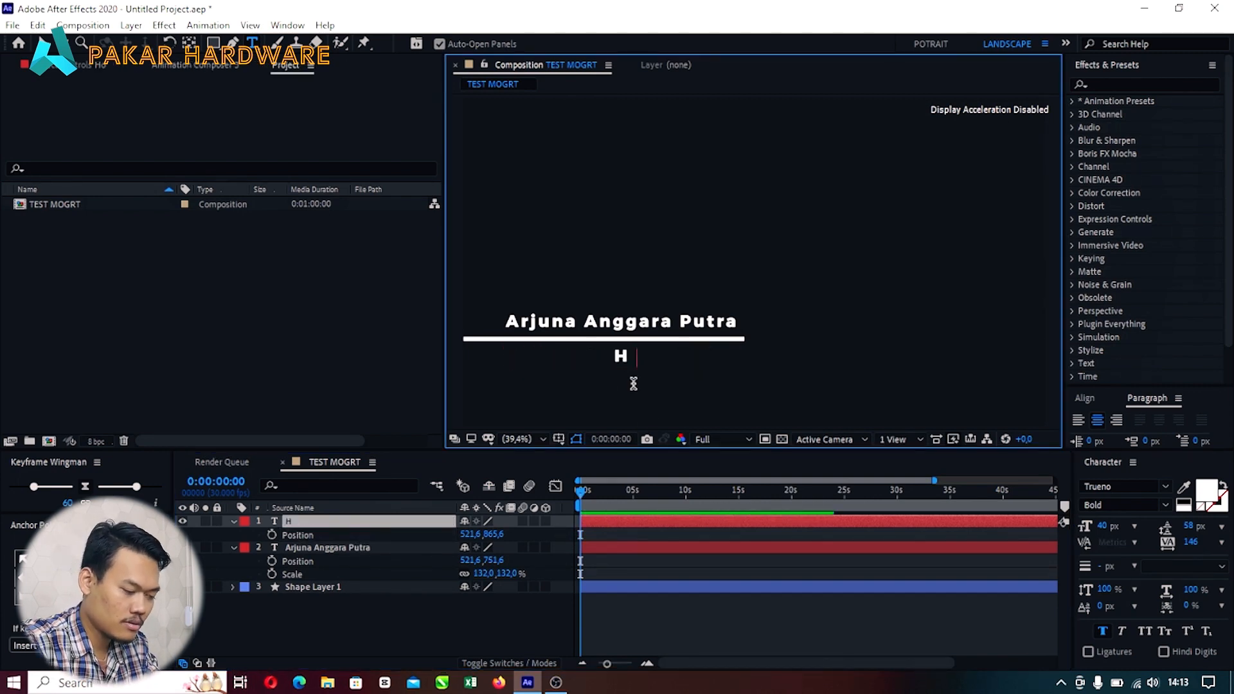
left_click(314, 528)
left_click_drag(469, 534, 697, 535)
left_click(591, 597)
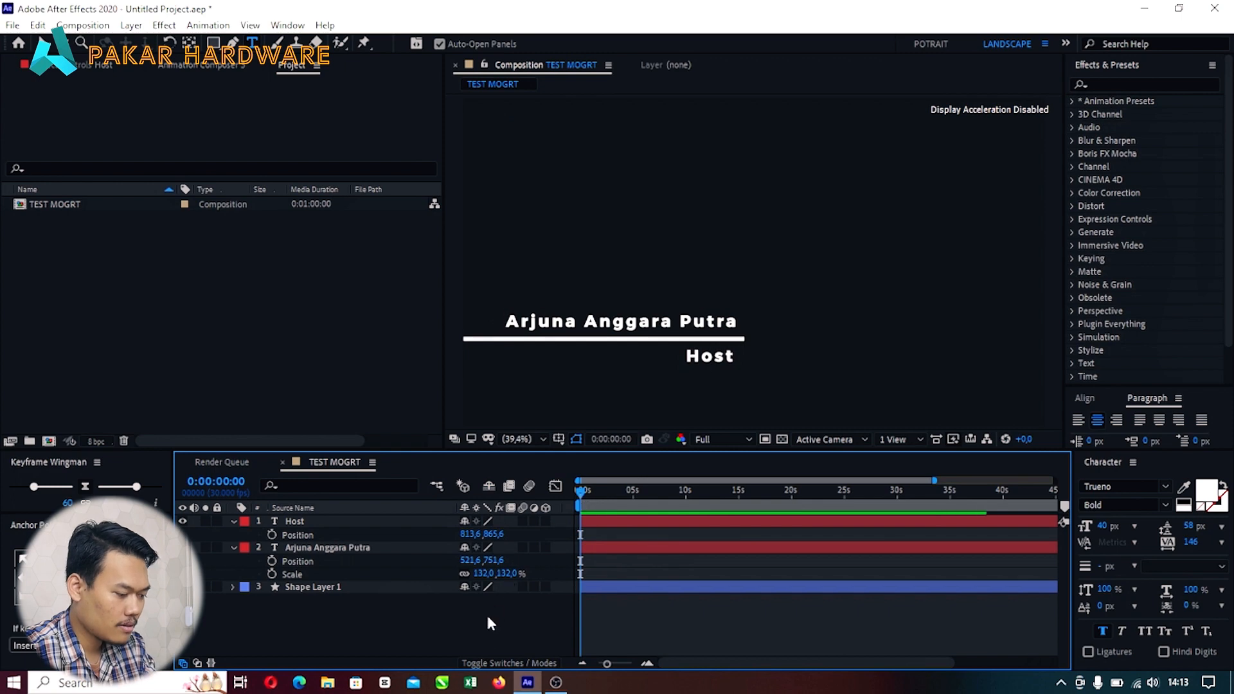
Step: Show the Position, Scale and Opacity properties of all three layers in the timeline
key("s")
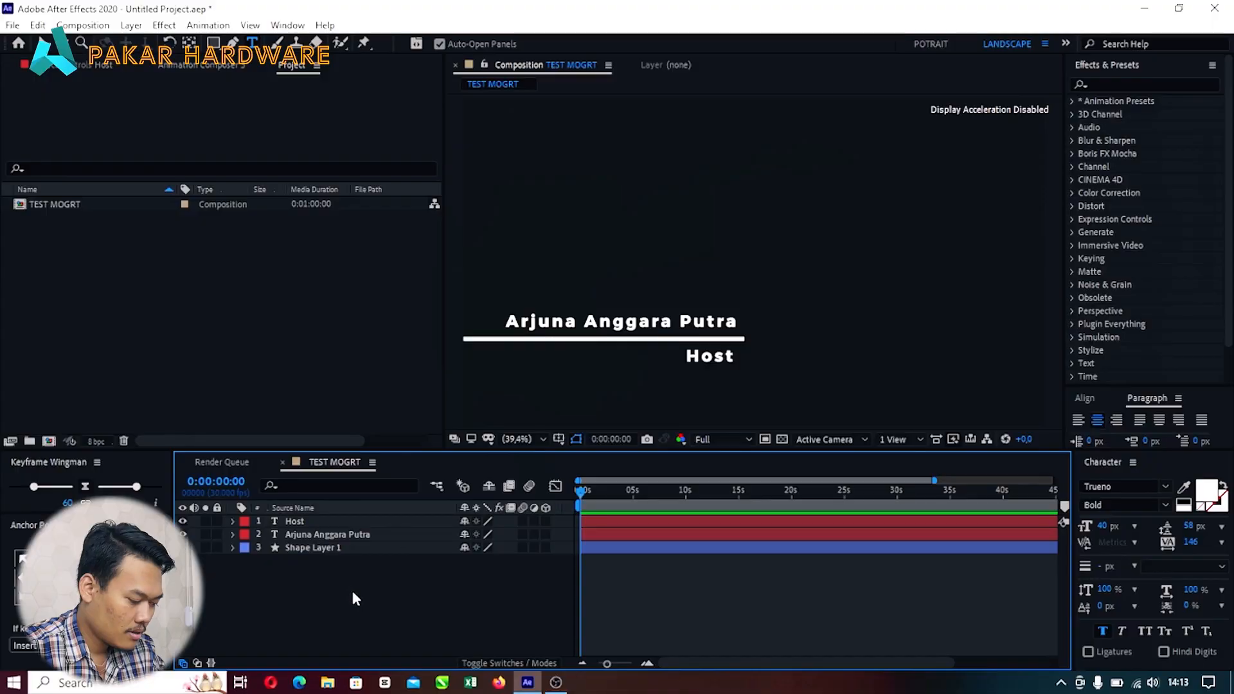
key("p")
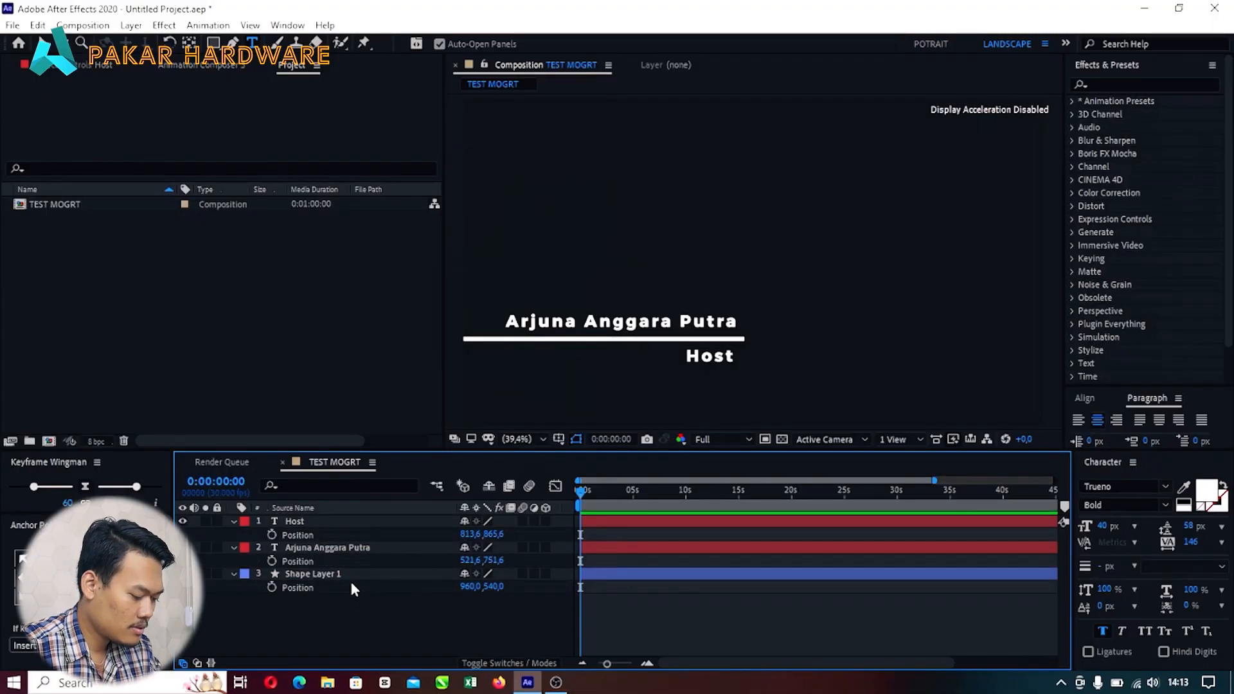
key("shift+s")
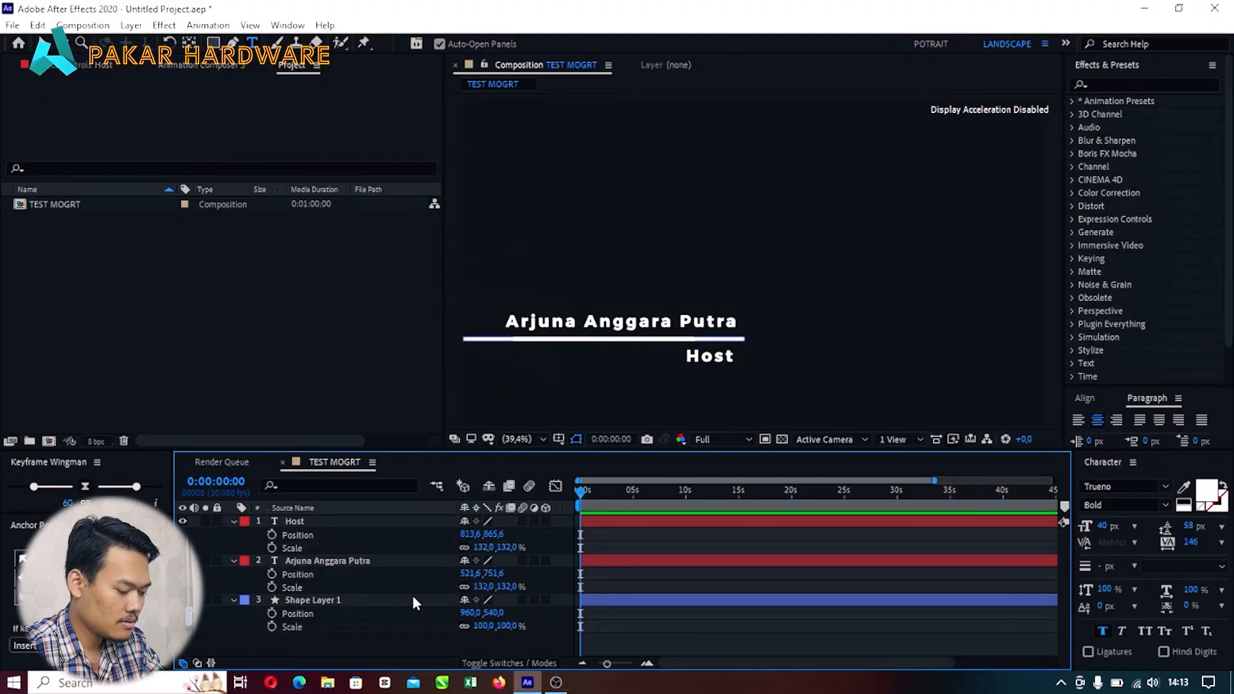
key("shift+t")
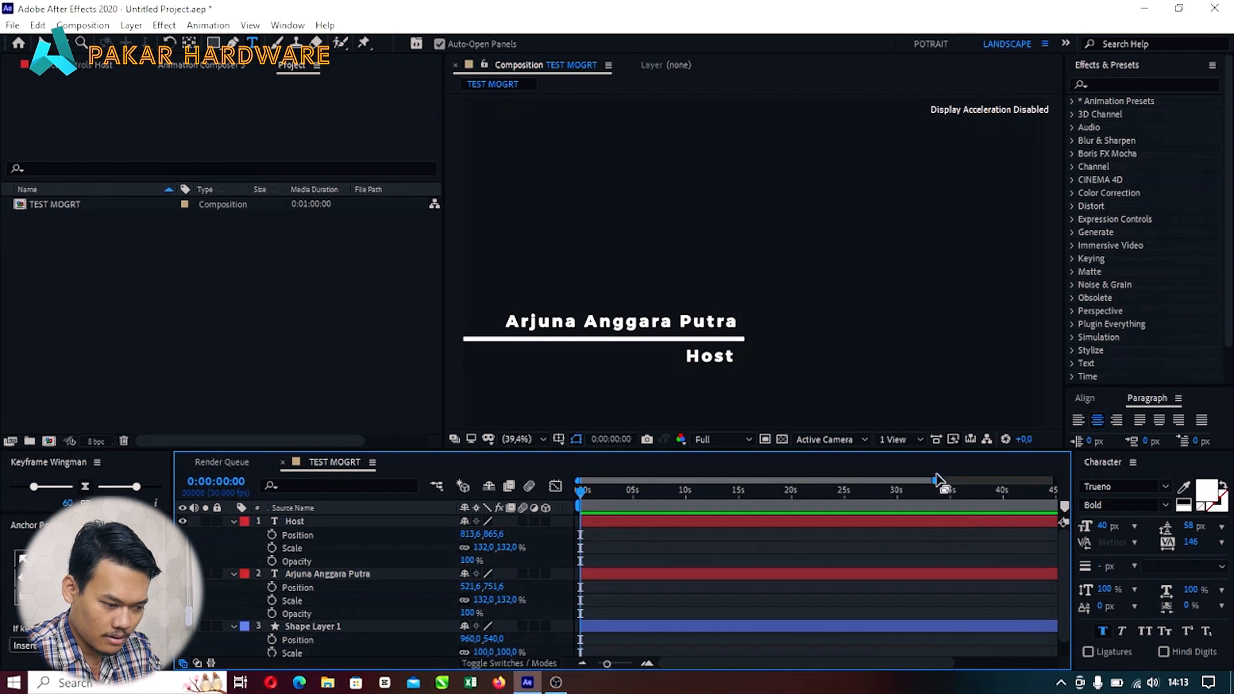
Step: Set the TEST MOGRT composition's duration to 0:00:05:00 and preview it
left_click_drag(935, 480, 1054, 481)
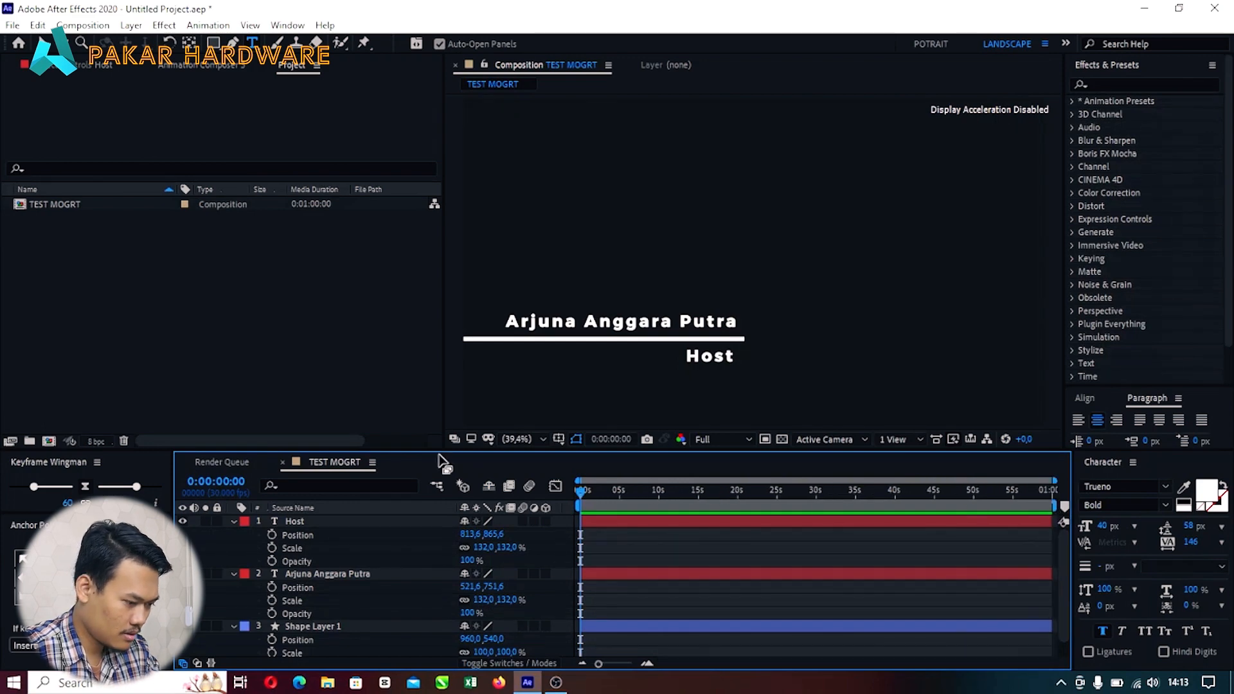
right_click(561, 528)
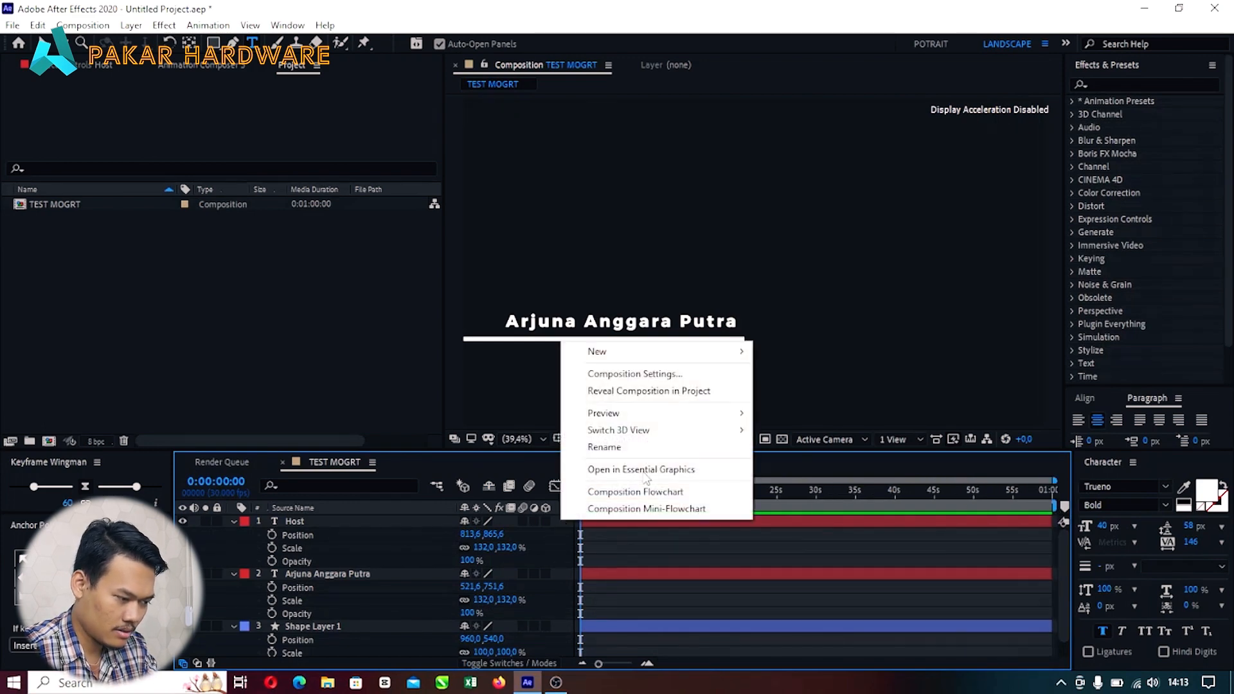
left_click(625, 372)
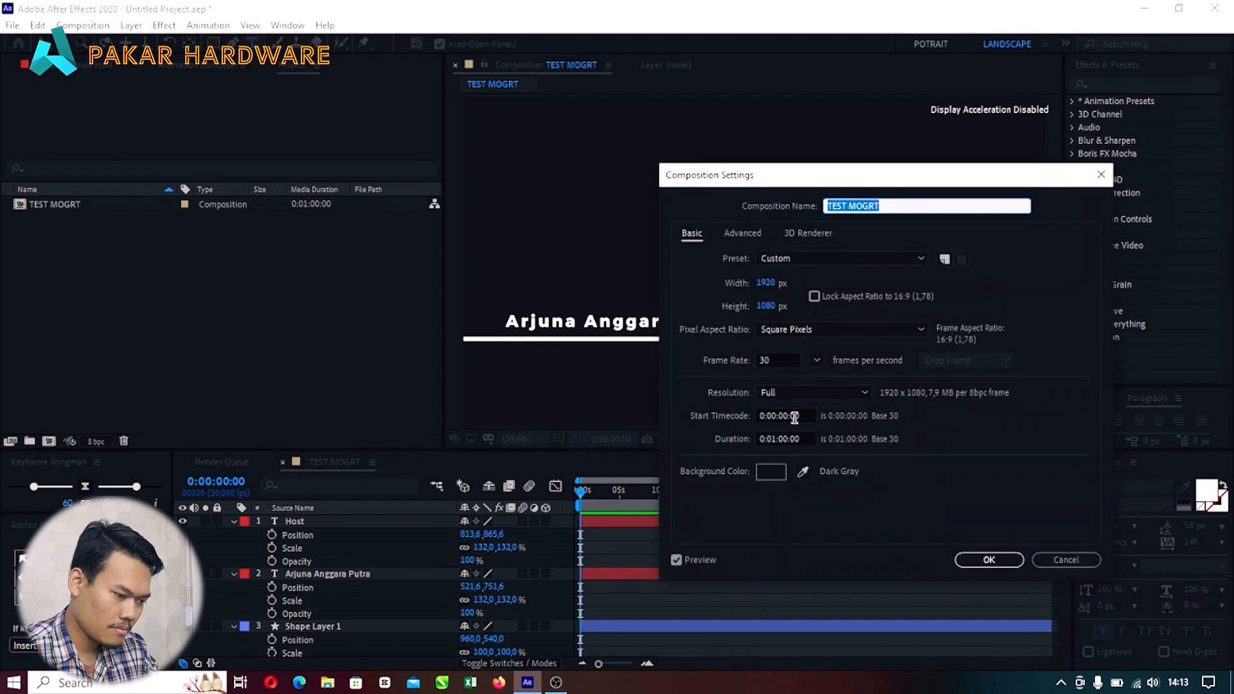
left_click(774, 434)
key("BackSpace")
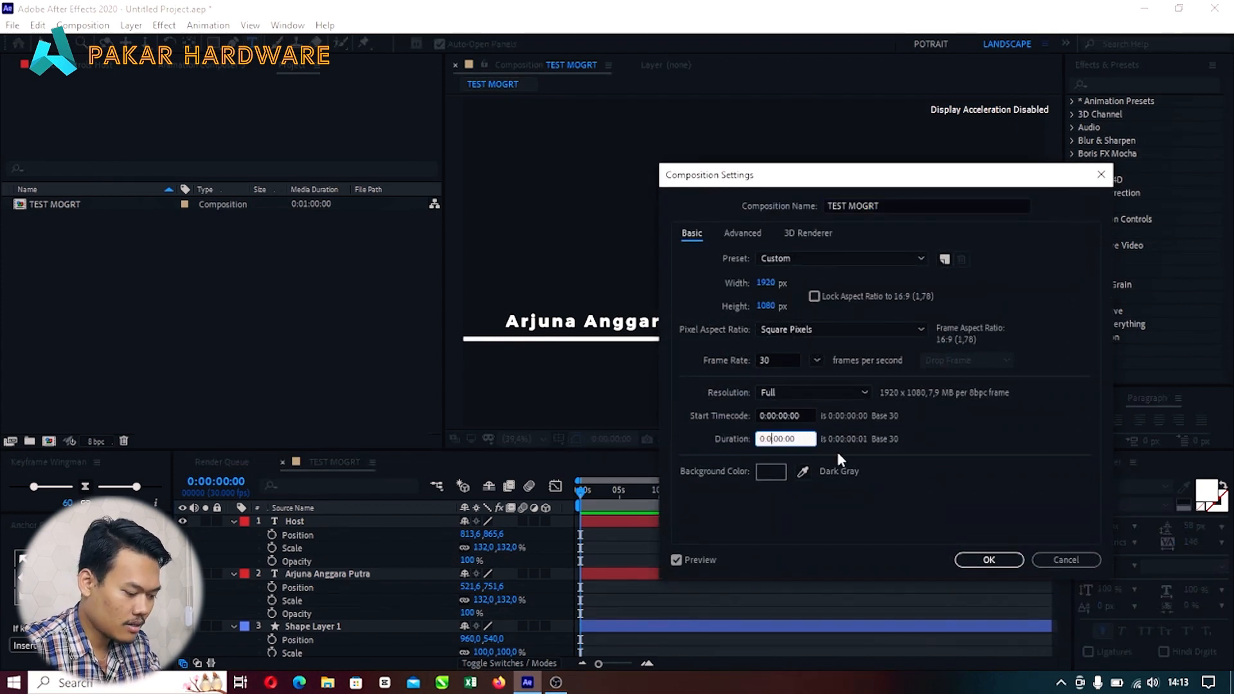
type("05")
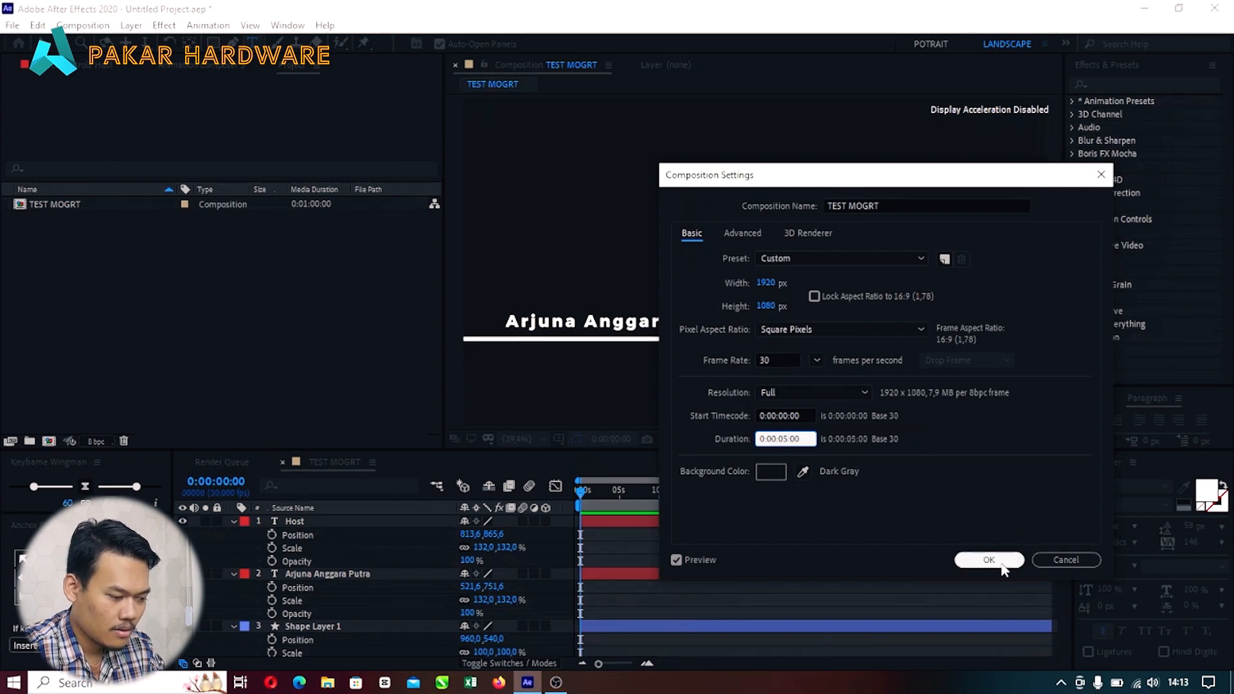
left_click(1001, 563)
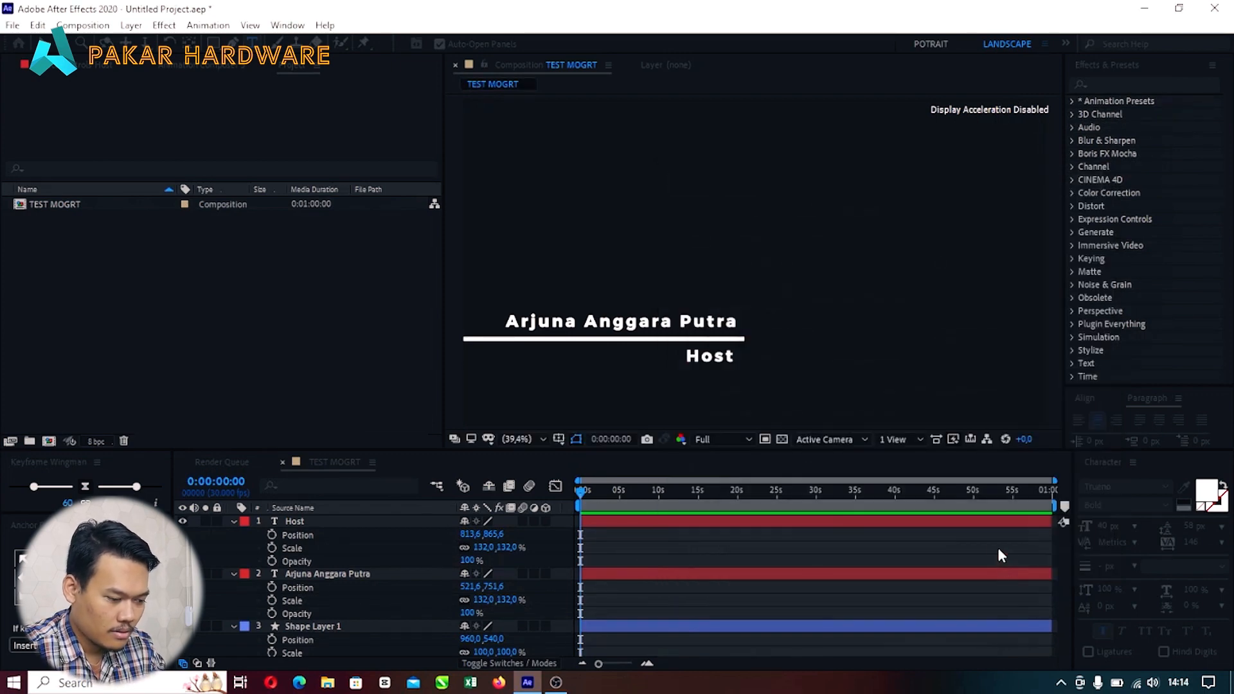
left_click_drag(862, 494, 547, 488)
key("space")
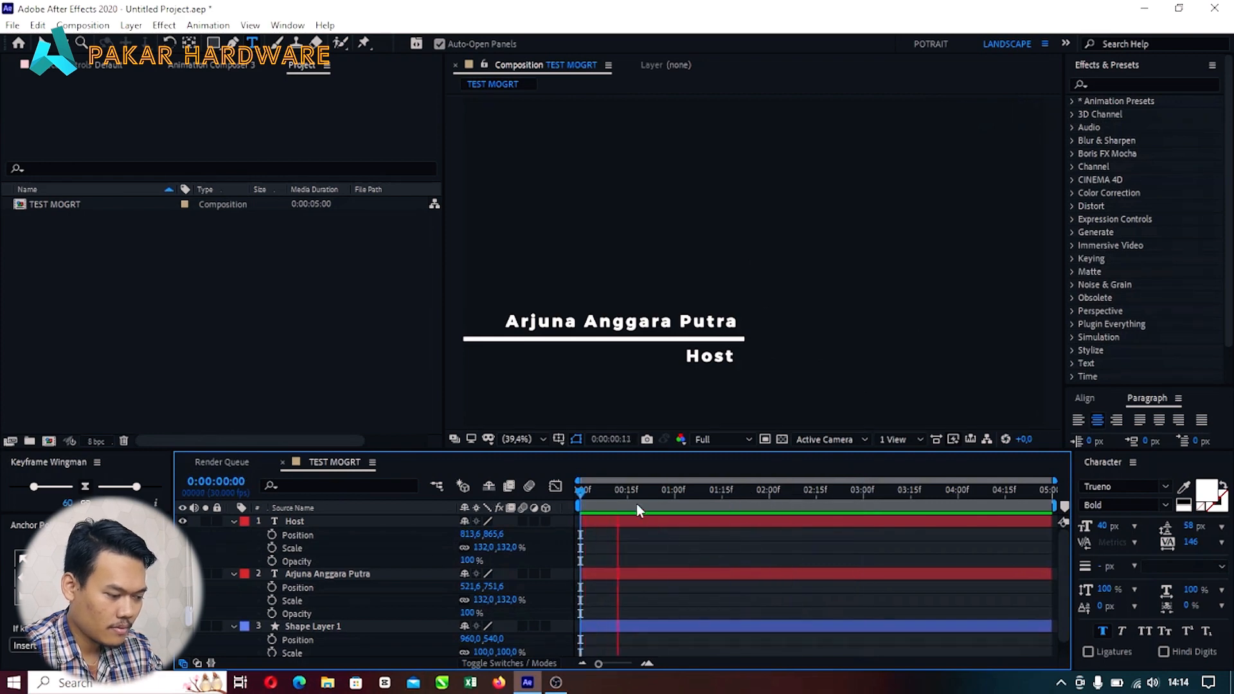
Step: Set the TEST MOGRT composition's duration to 0:00:03:00
left_click(709, 512)
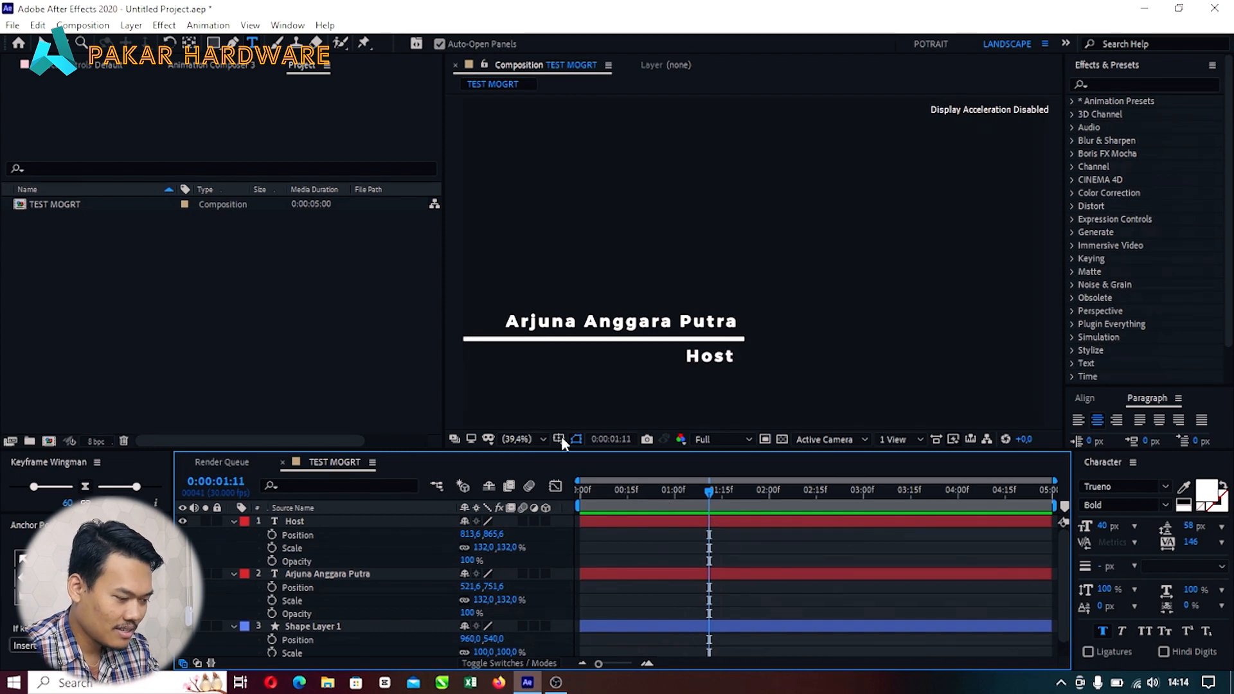
right_click(565, 508)
right_click(557, 522)
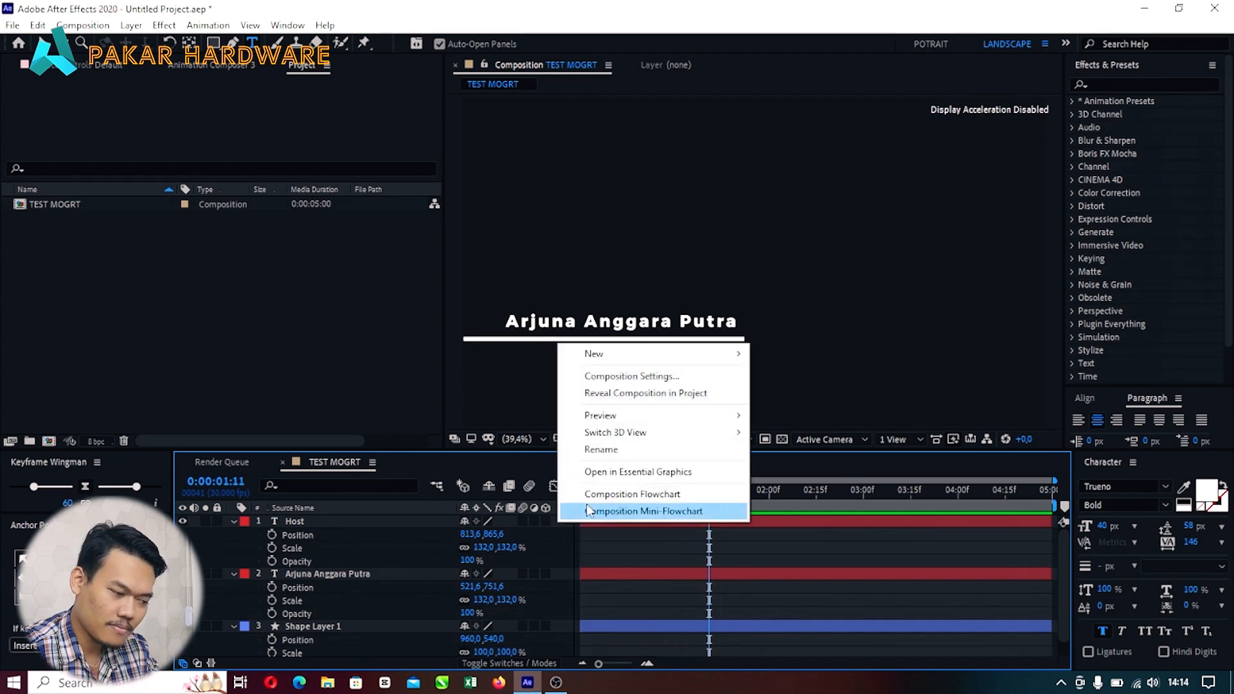
left_click(630, 379)
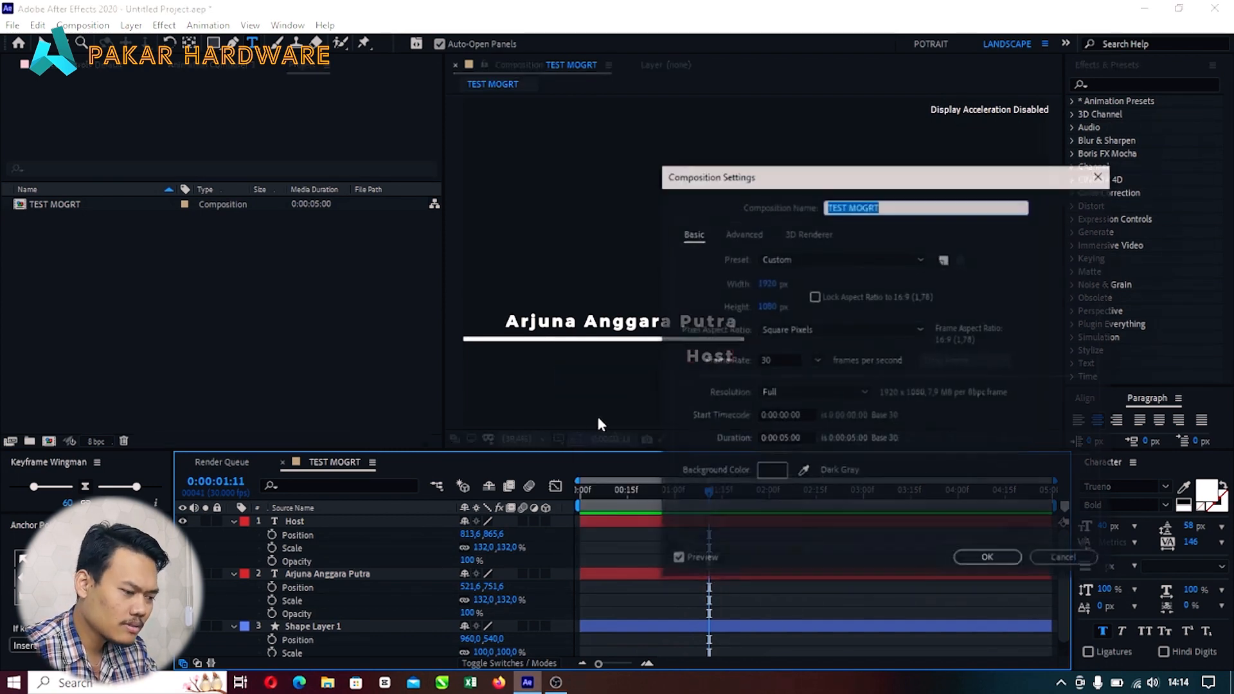
left_click(789, 439)
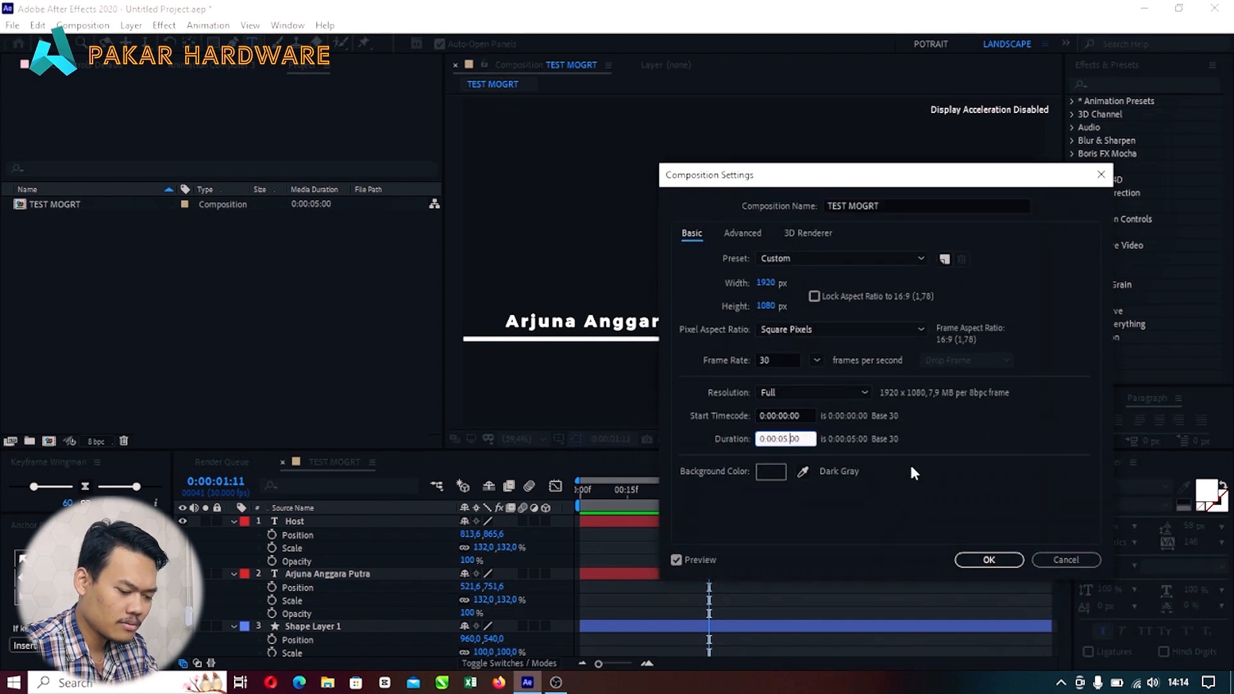
key("BackSpace")
type("3")
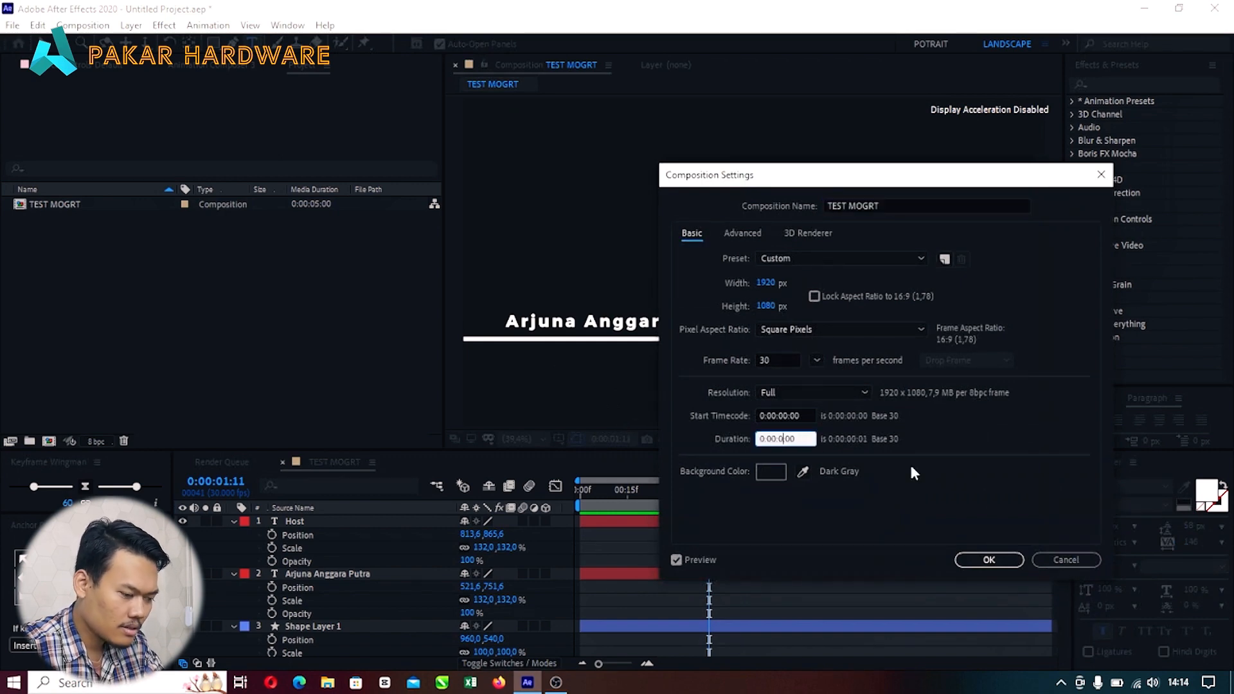
key("Return")
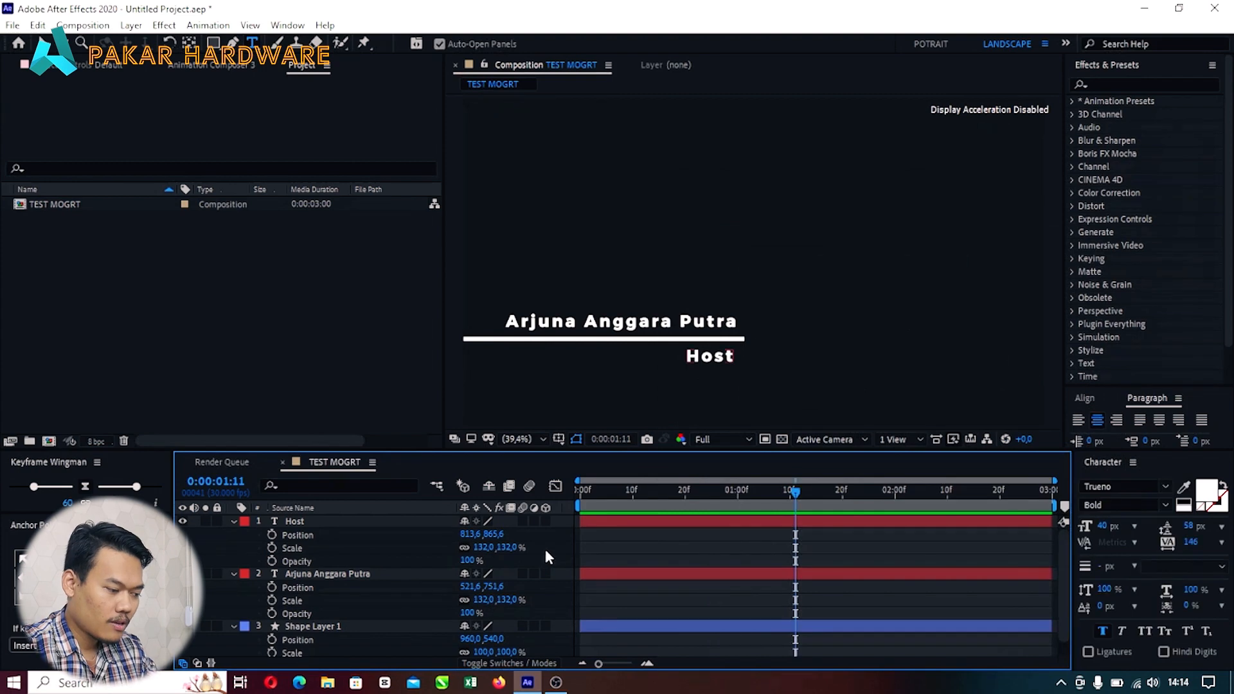
Step: Add Position, Scale and Opacity keyframes to all three layers at 0:00:01:00
left_click_drag(716, 491, 743, 506)
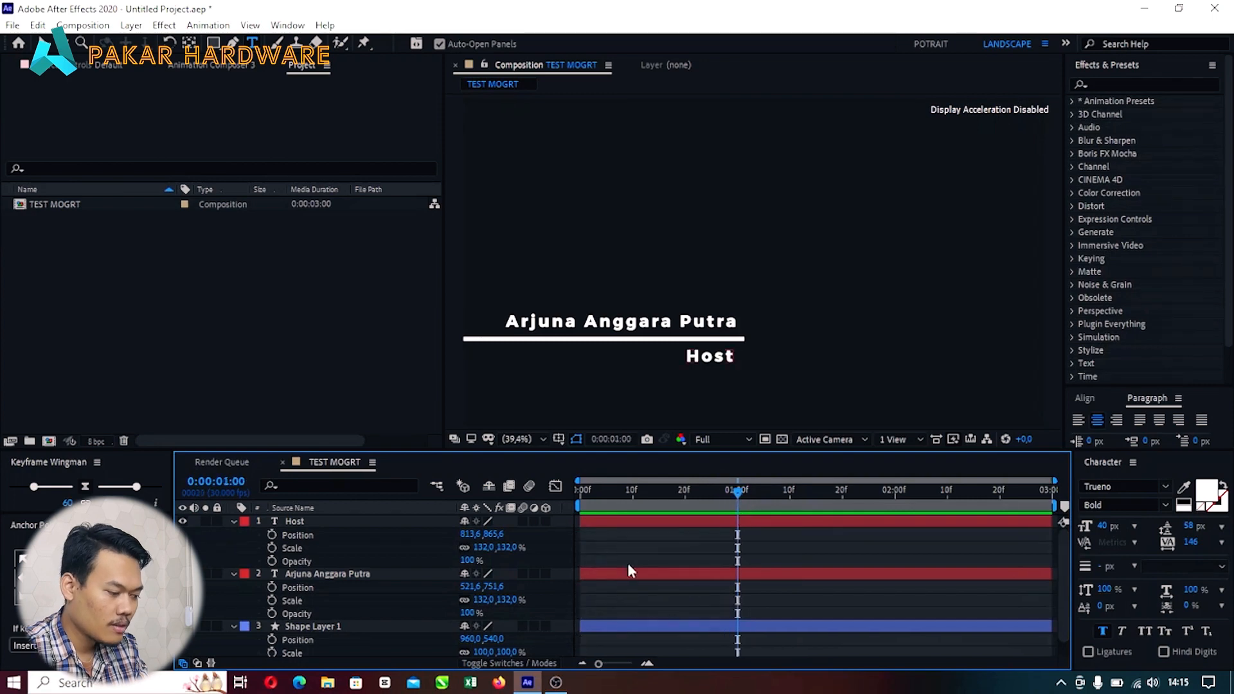
left_click_drag(273, 535, 272, 564)
key("ctrl+a")
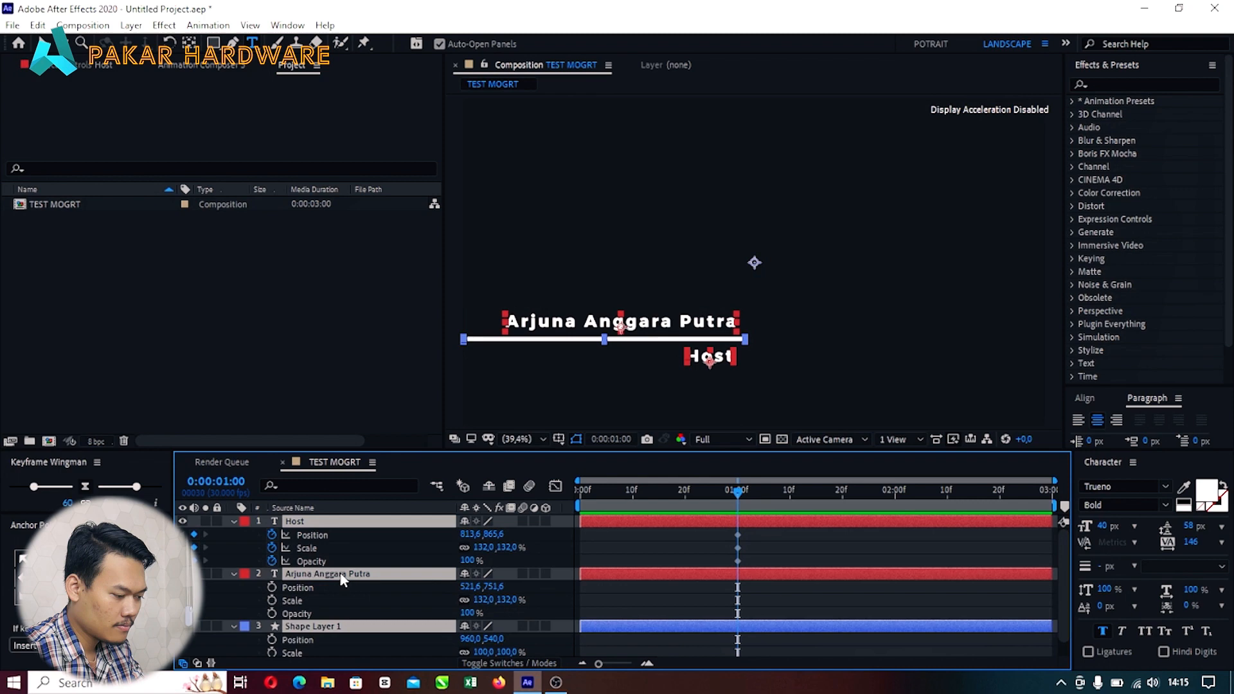
left_click(272, 587)
left_click(271, 600)
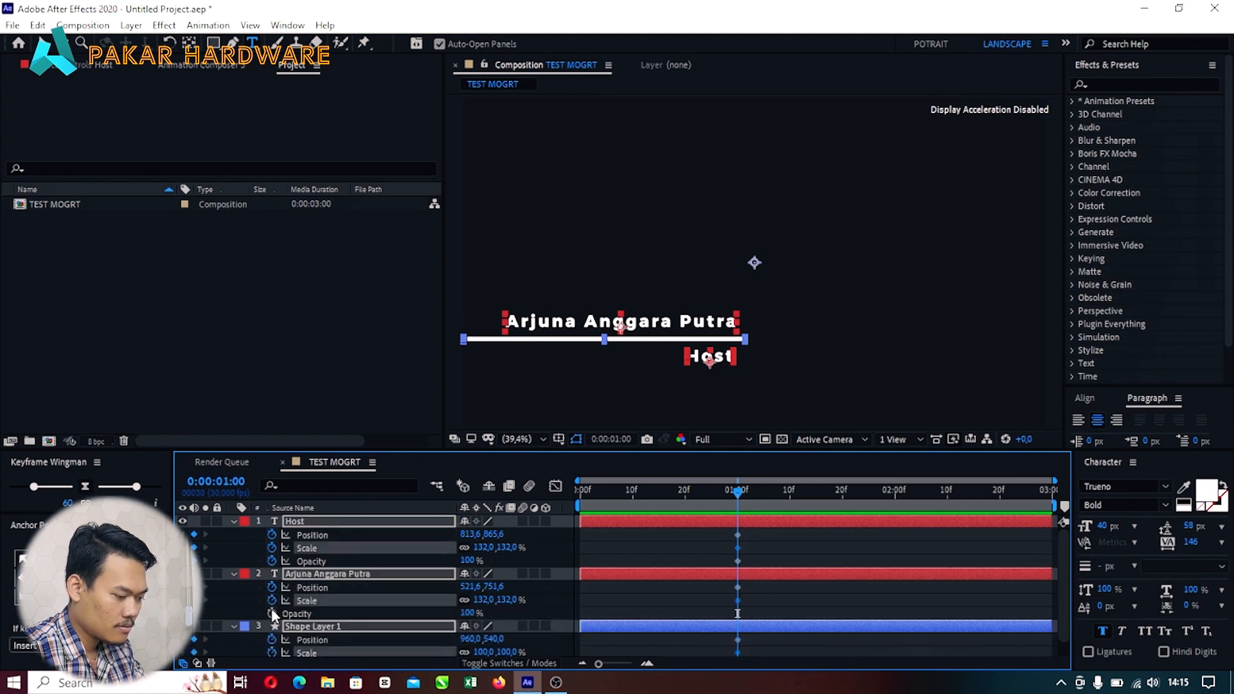
left_click(272, 613)
scroll(416, 583, "down", 1)
scroll(527, 576, "up", 1)
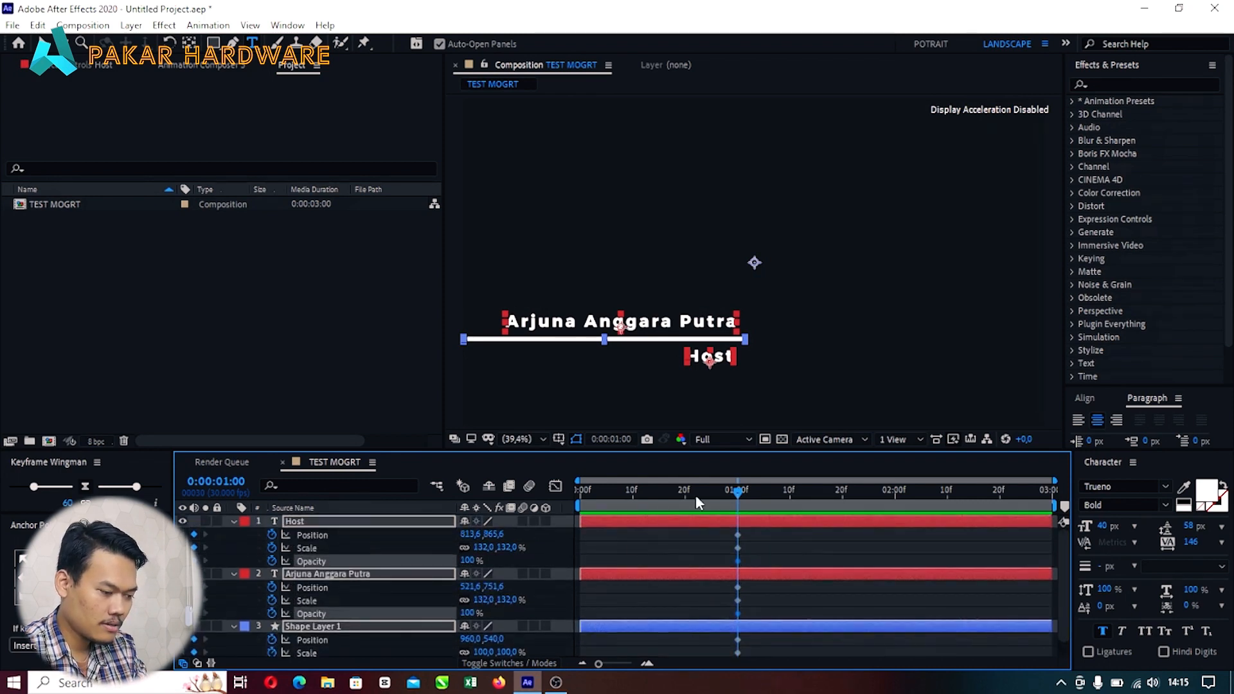
Step: Keyframe the white line's Position at the composition start to about -6, 540, so it begins outside the frame
left_click_drag(736, 491, 565, 516)
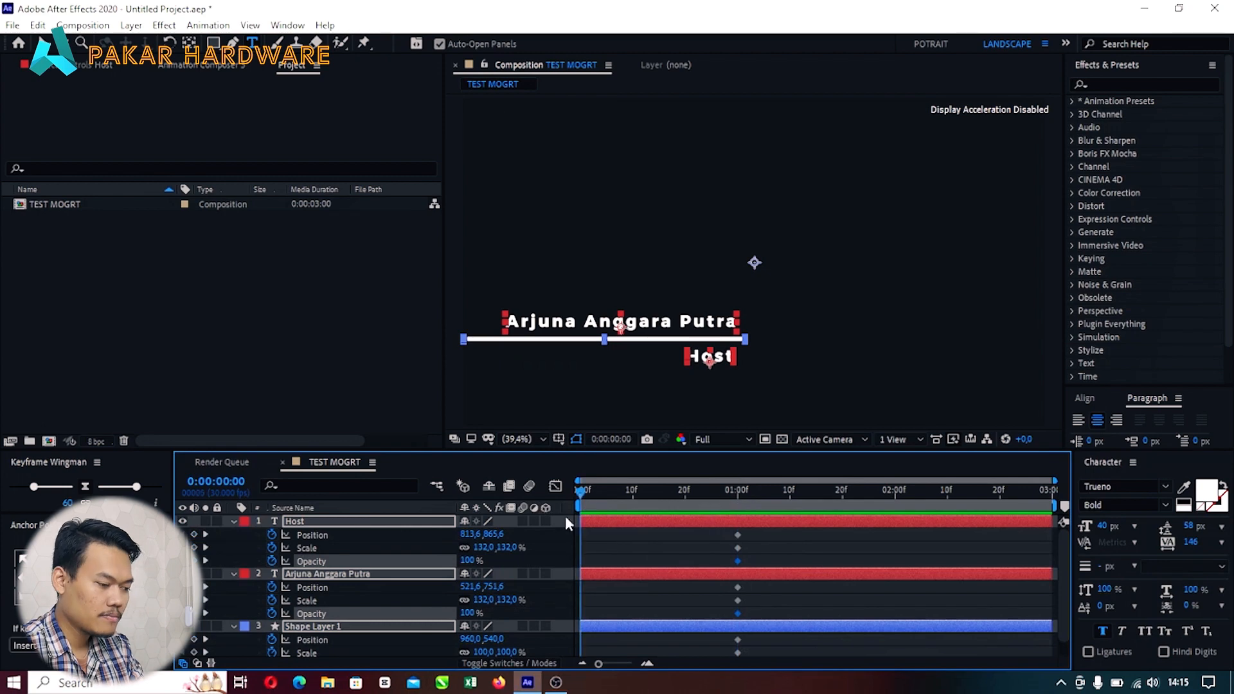
left_click(618, 545)
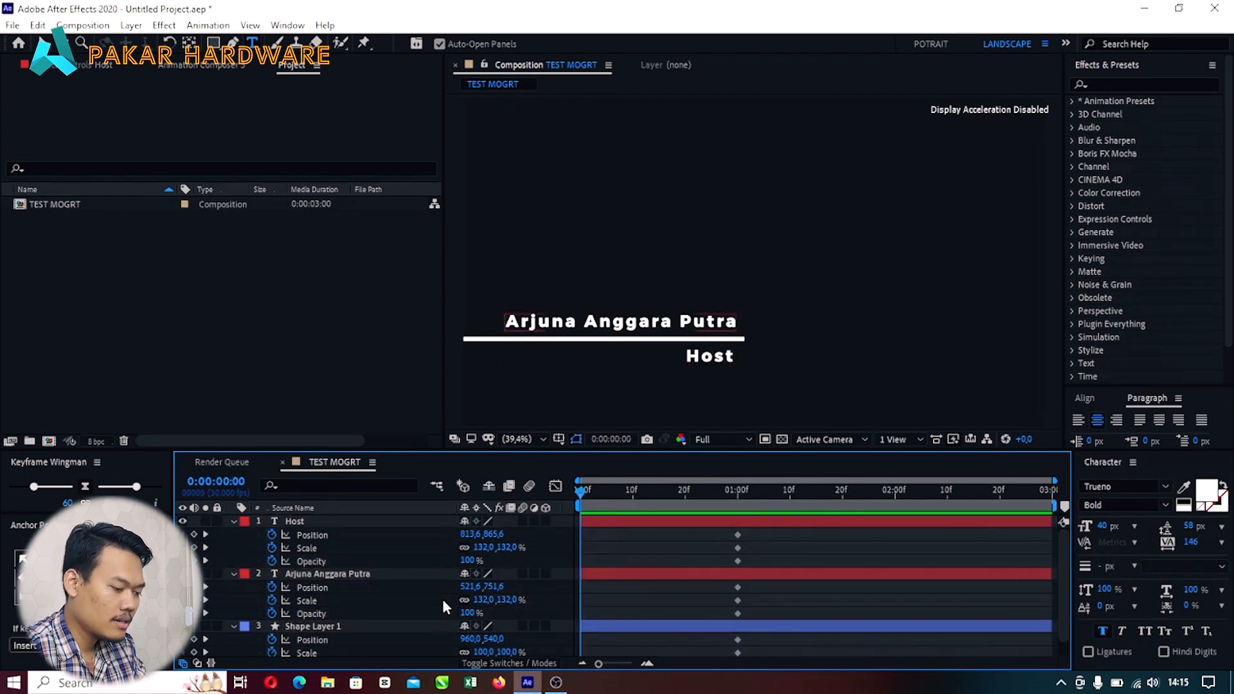
scroll(424, 614, "down", 1)
left_click(337, 609)
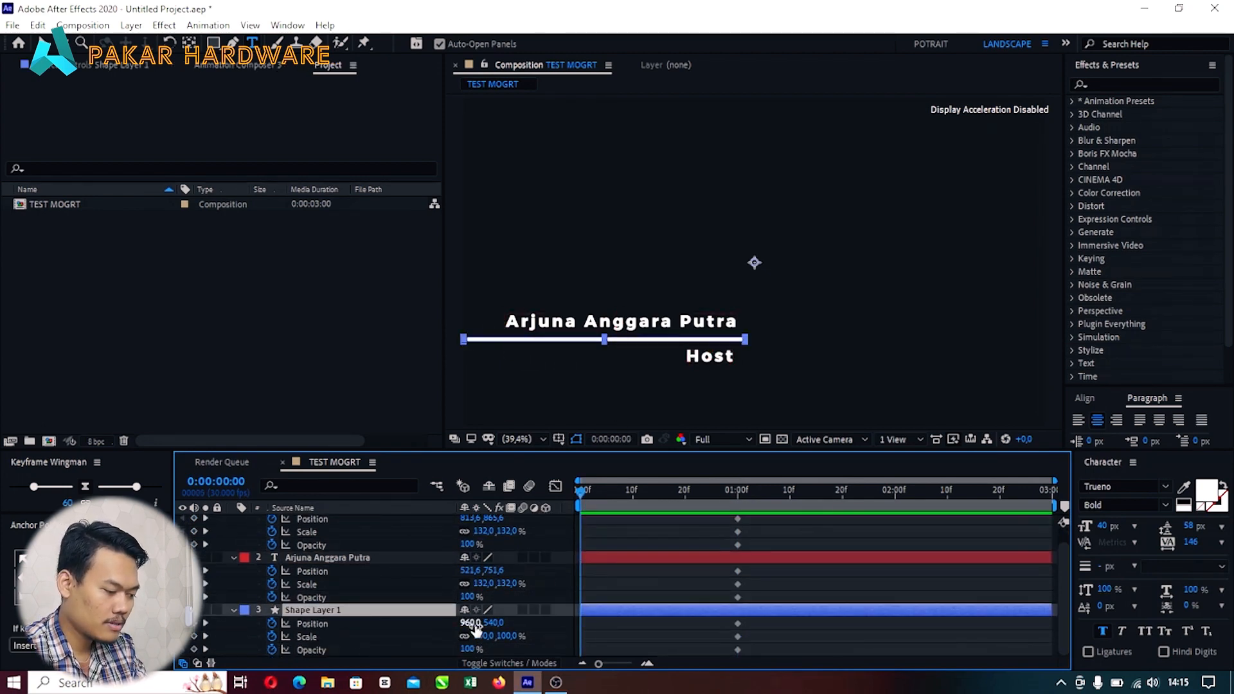
left_click_drag(475, 623, 3, 634)
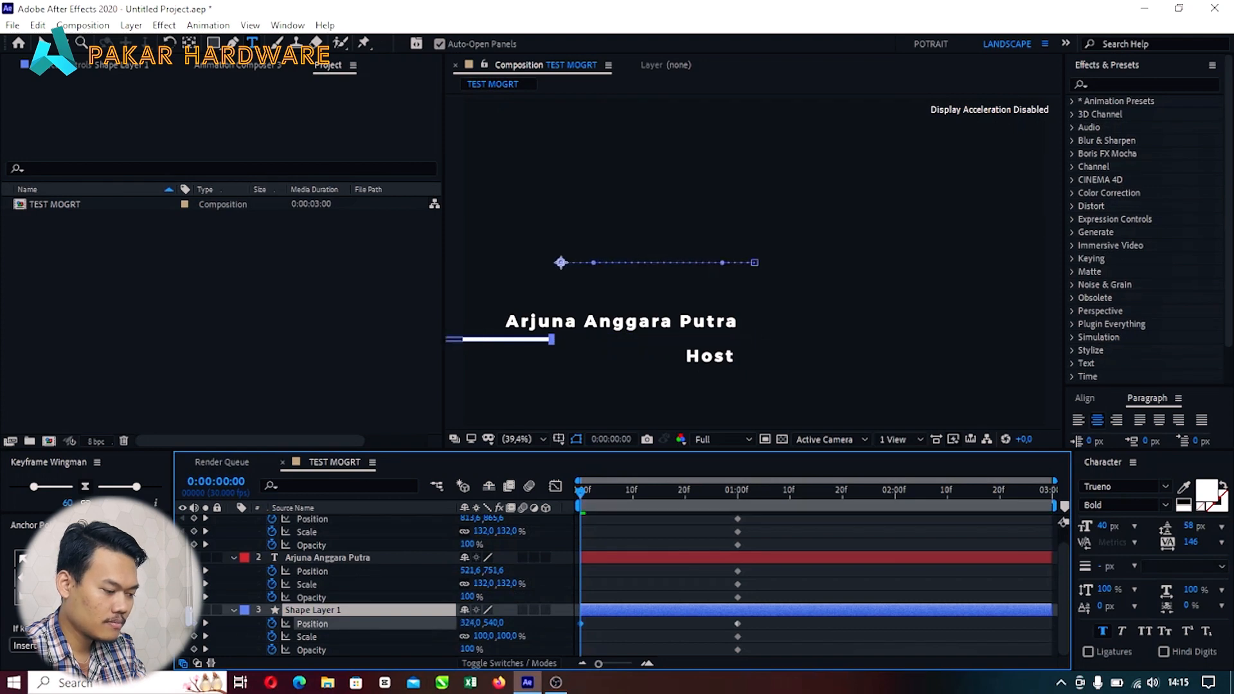
left_click_drag(471, 624, 238, 646)
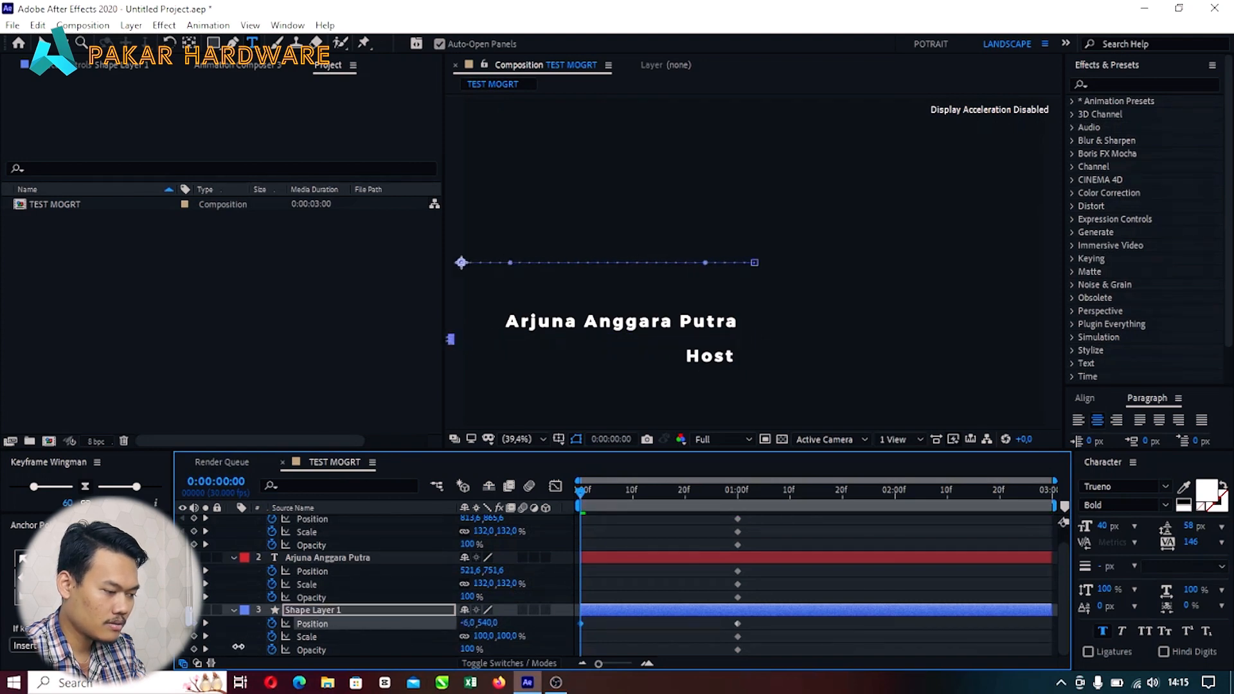
Step: Keyframe the white line's Opacity to 0% at frame 7 and preview the line's entrance
scroll(685, 570, "up", 1)
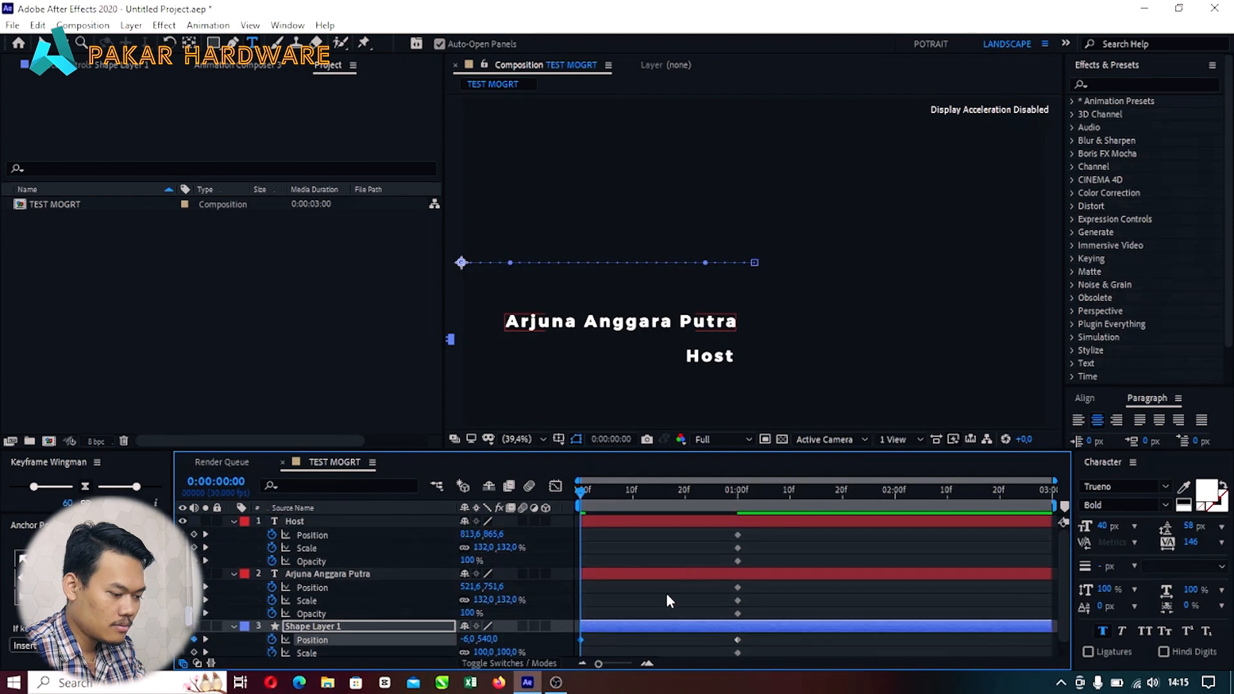
scroll(629, 589, "down", 1)
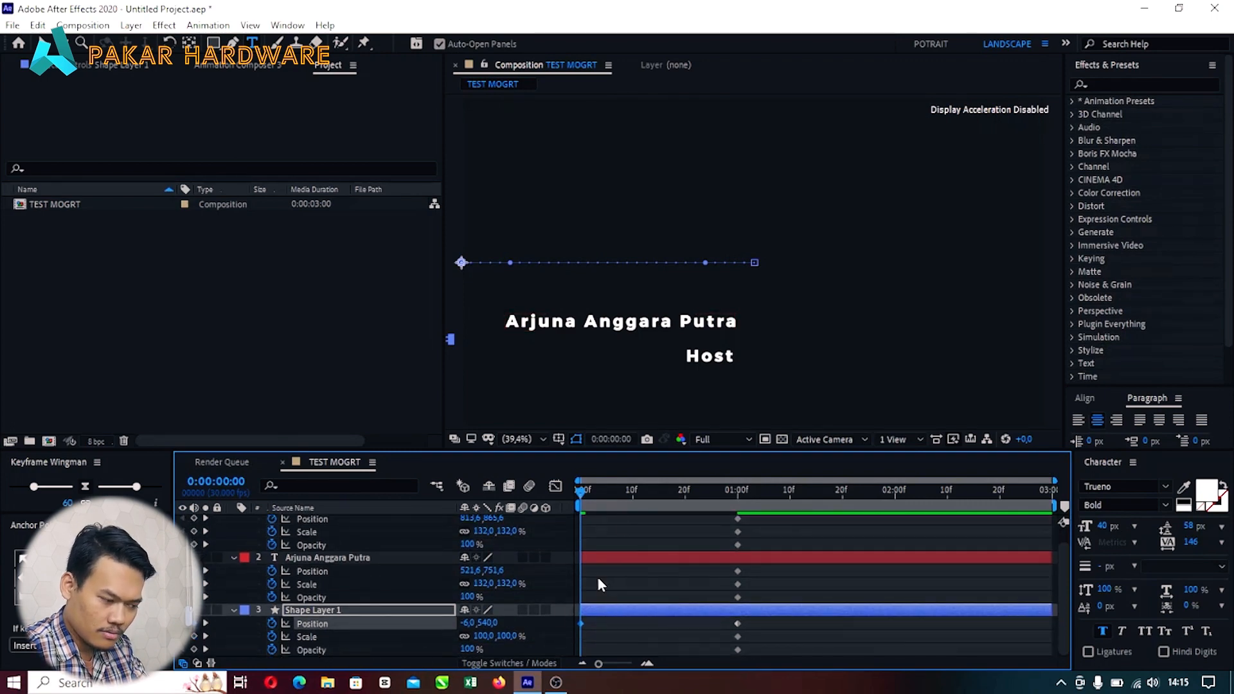
left_click_drag(581, 492, 616, 509)
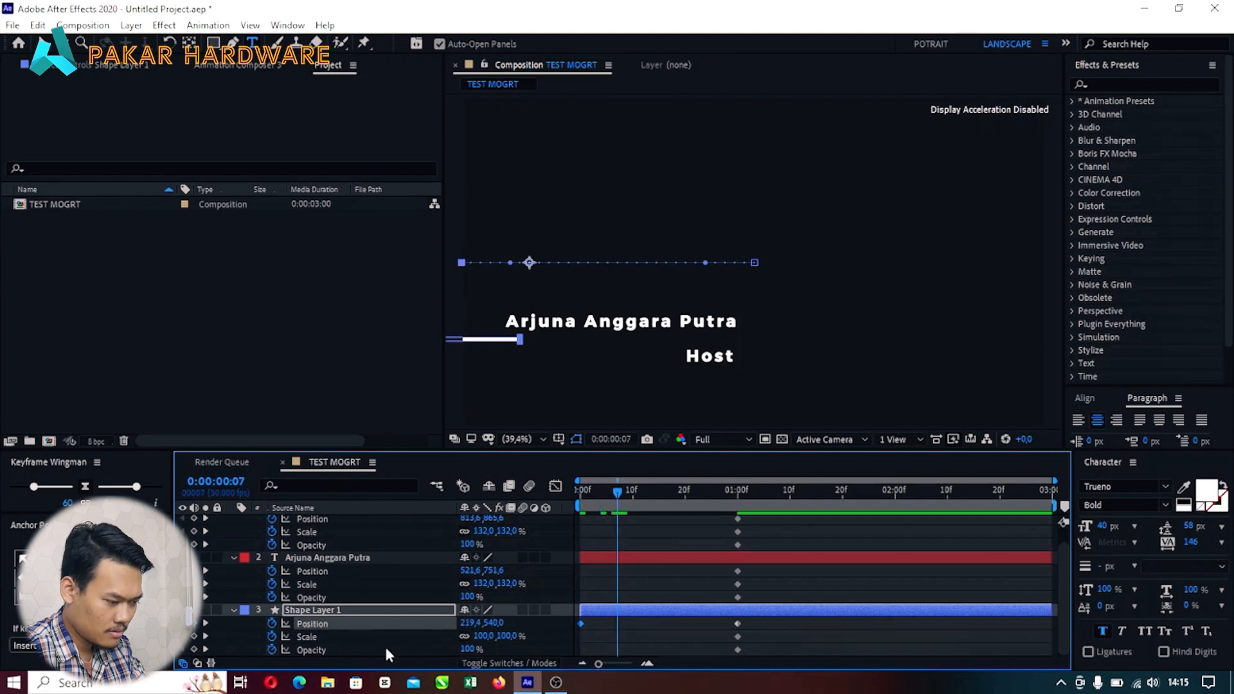
left_click_drag(295, 687, 262, 690)
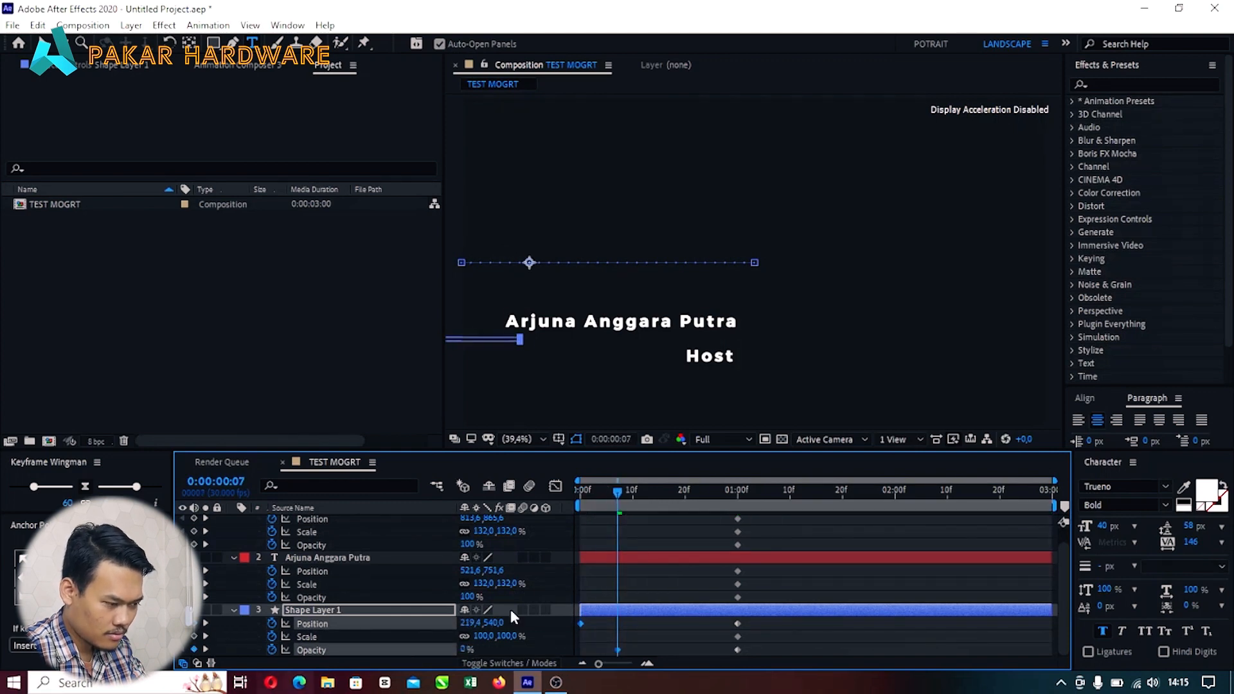
key("space")
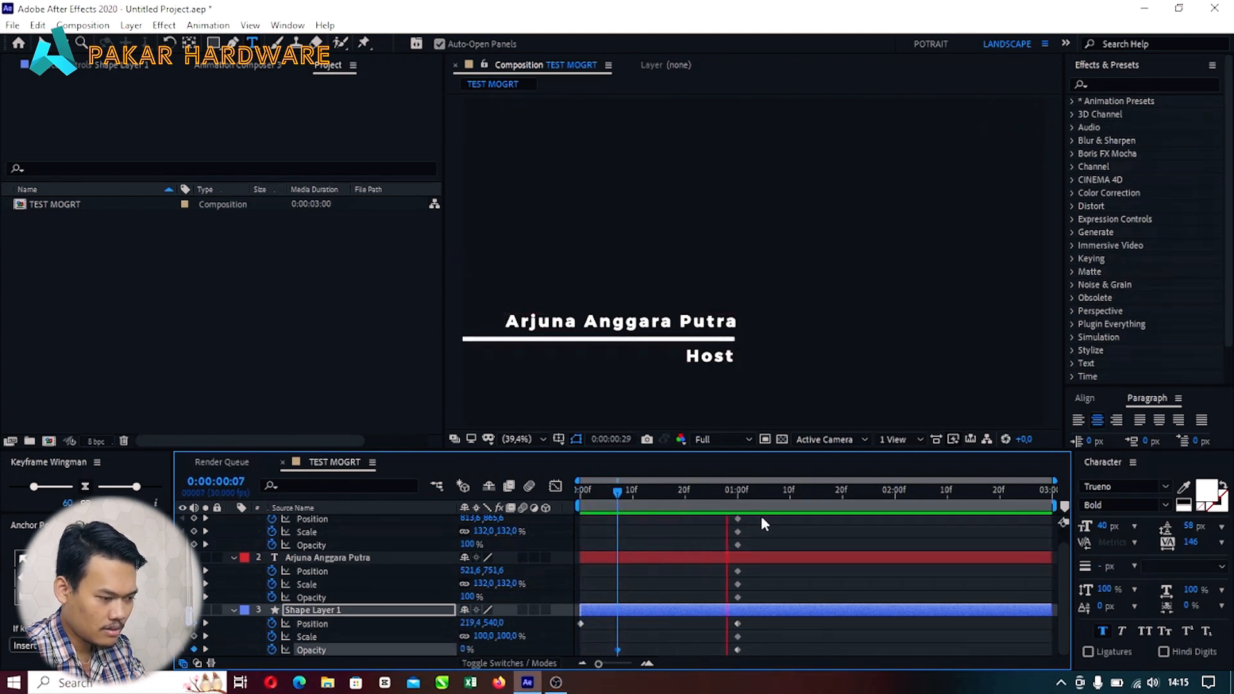
key("space")
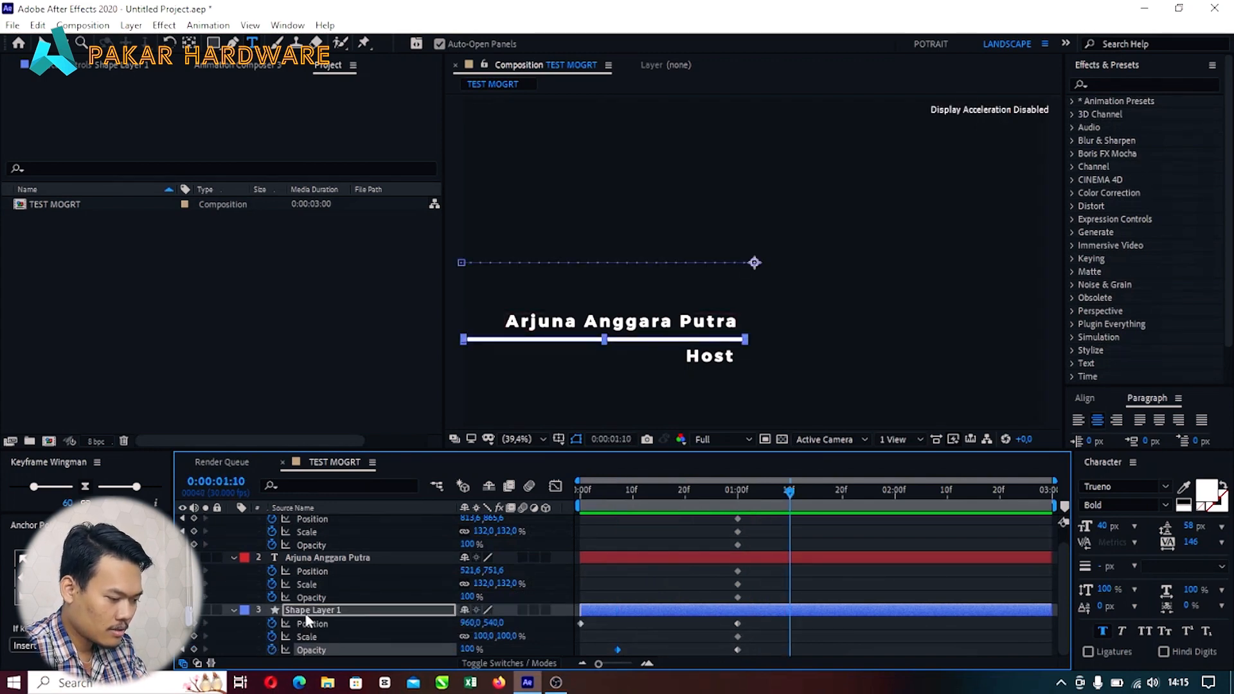
Step: Remove the Scale animation from the white line's shape layer and select the name text layer
left_click(271, 635)
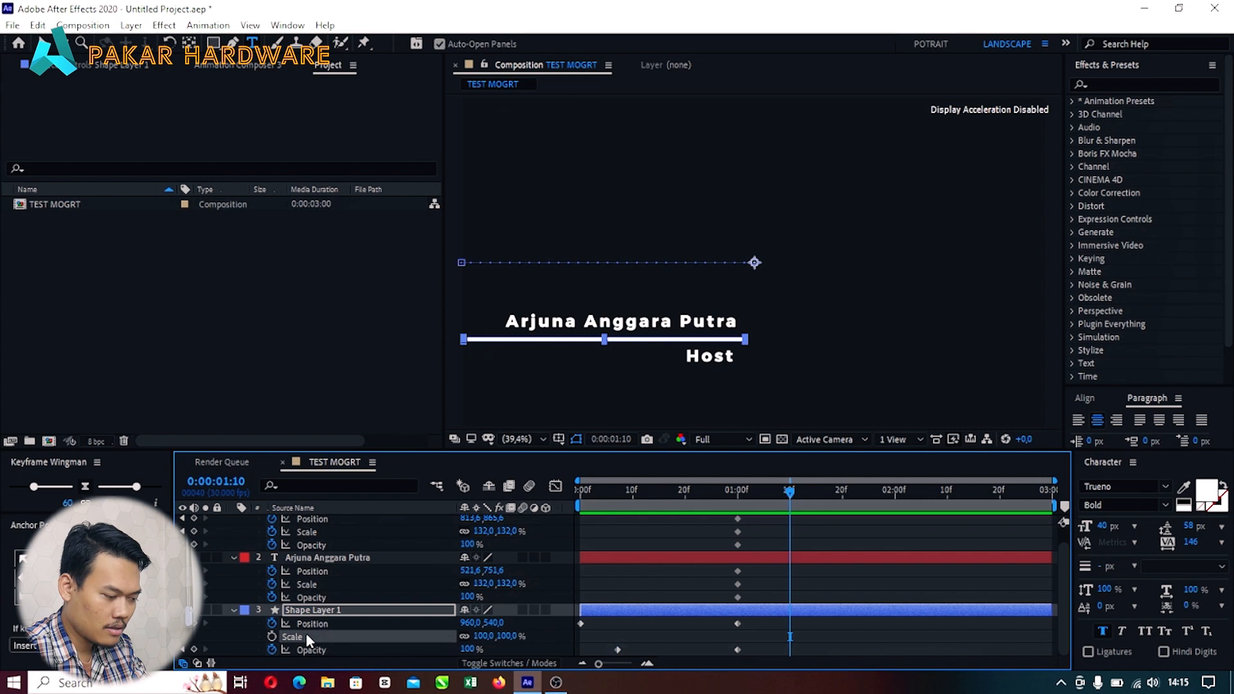
left_click(322, 607)
left_click(324, 556)
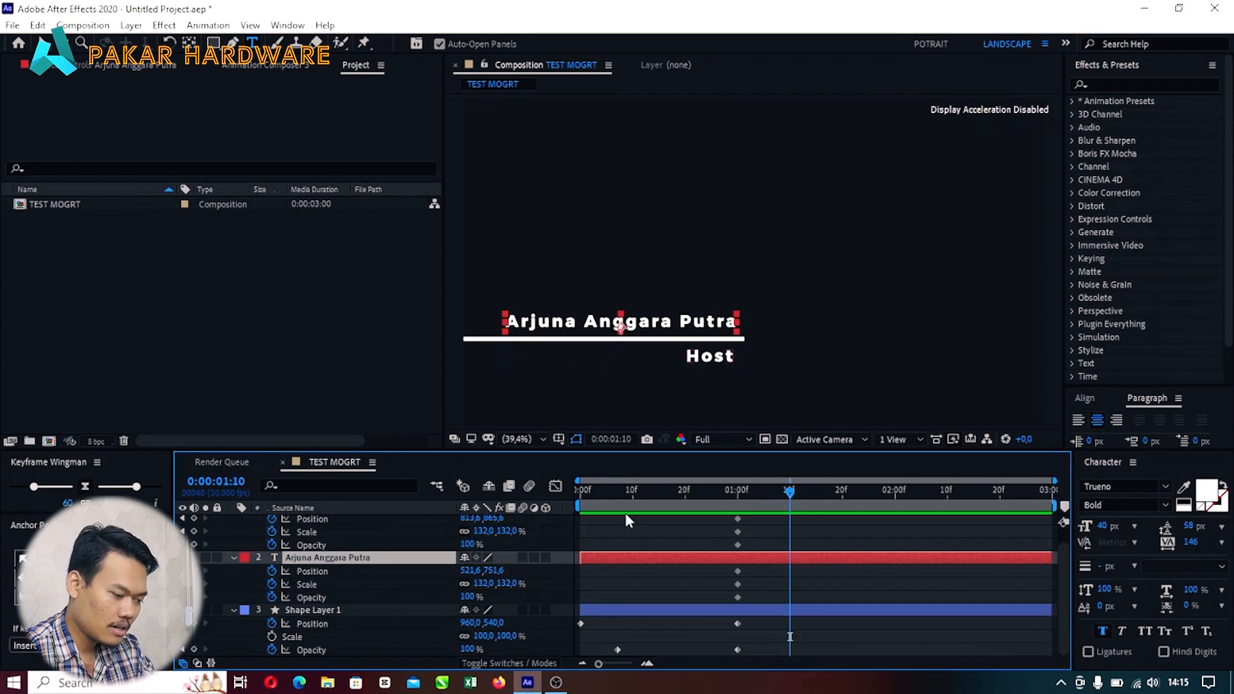
Step: Shift the white line's layer about 9 frames earlier in the timeline
key("Home")
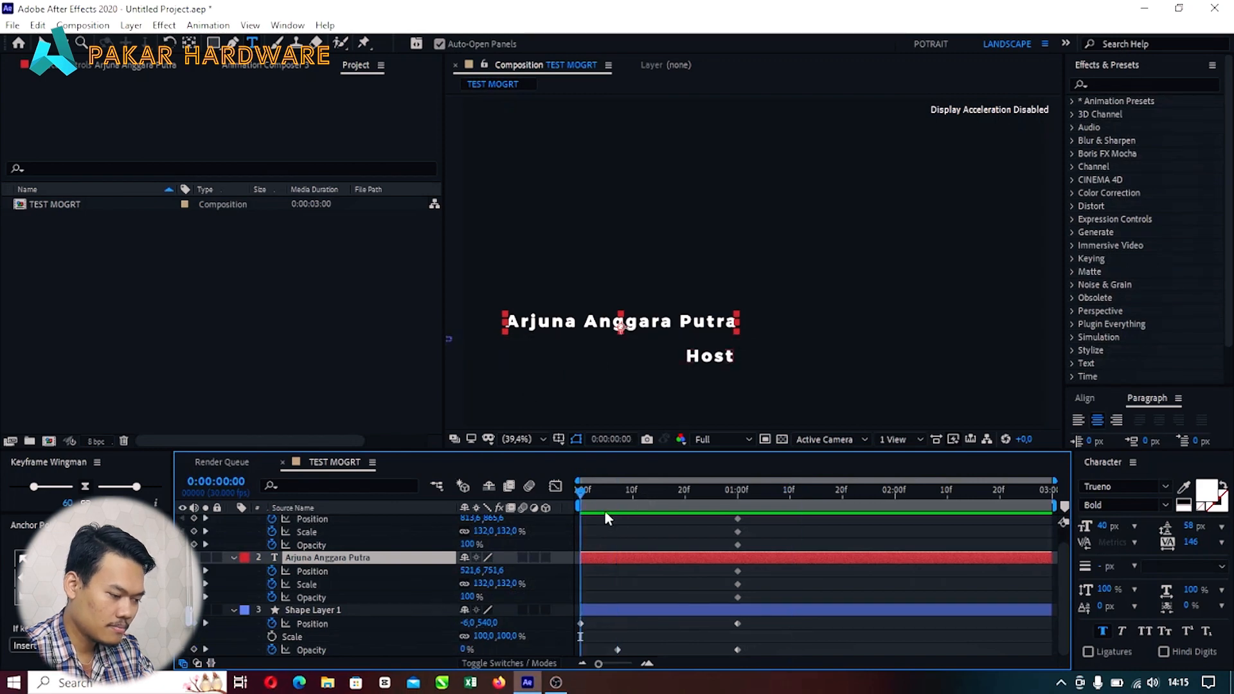
left_click_drag(653, 495, 706, 523)
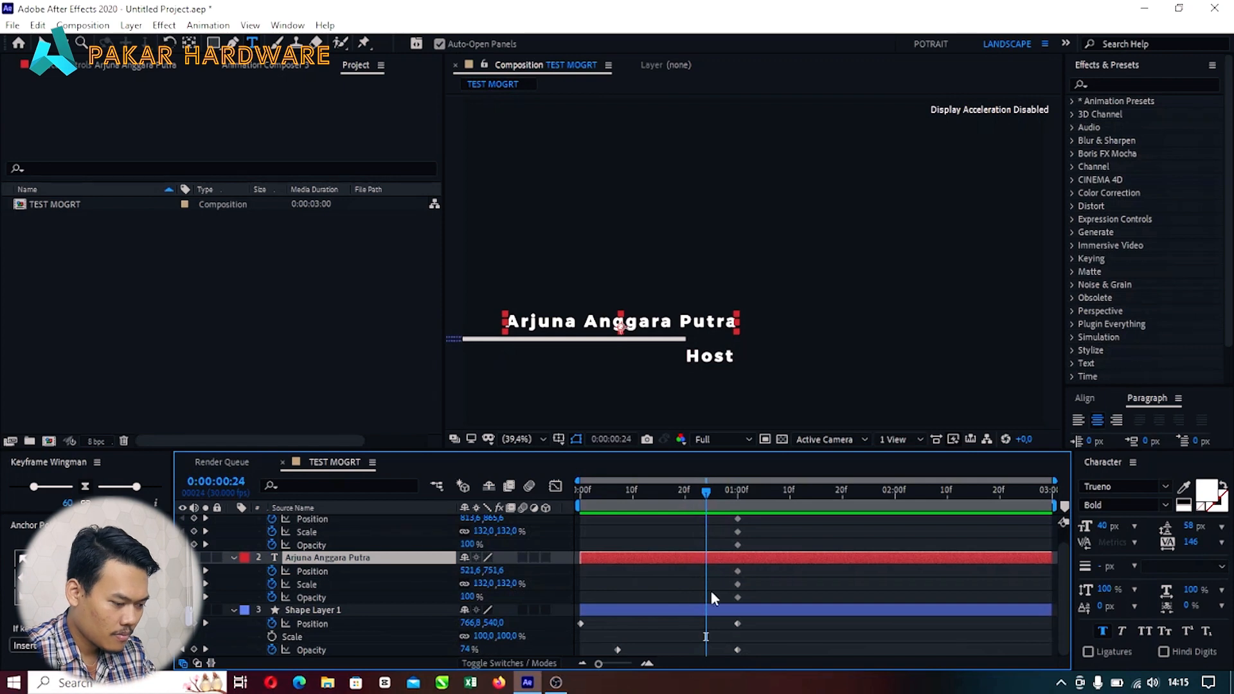
left_click_drag(640, 609, 593, 614)
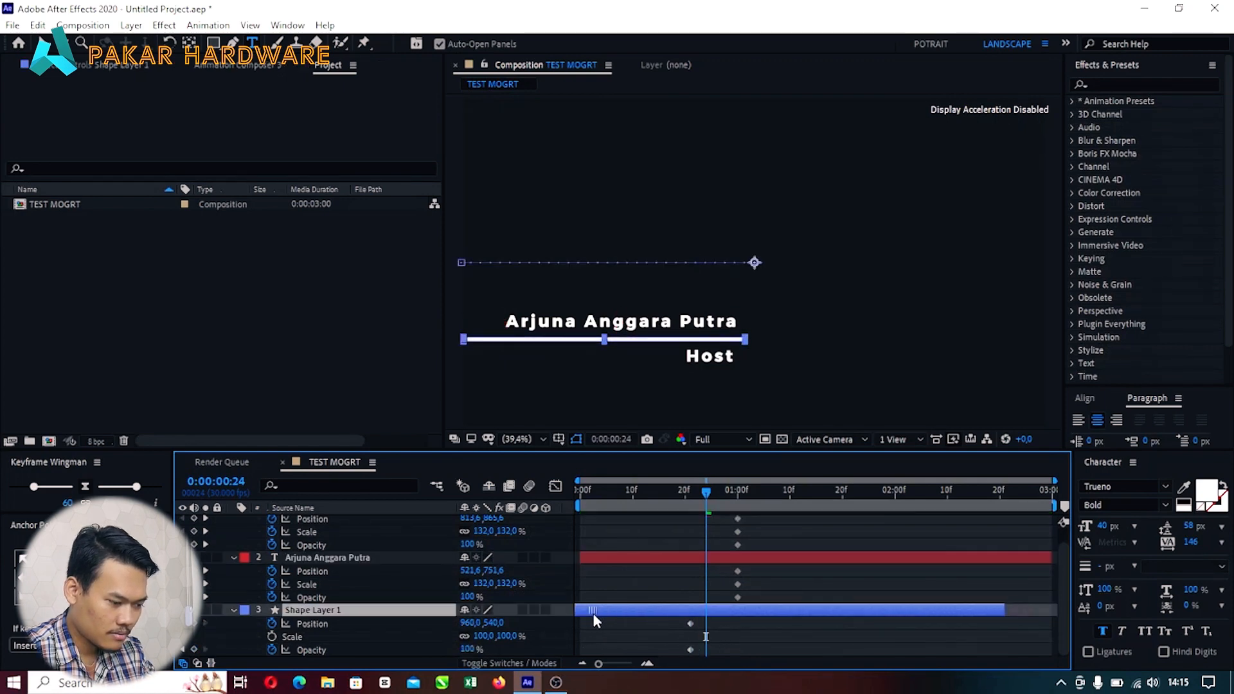
Step: Keyframe the name text's Position at frame 21 to about 521.6, 834.6, below the white line
left_click_drag(702, 491, 687, 500)
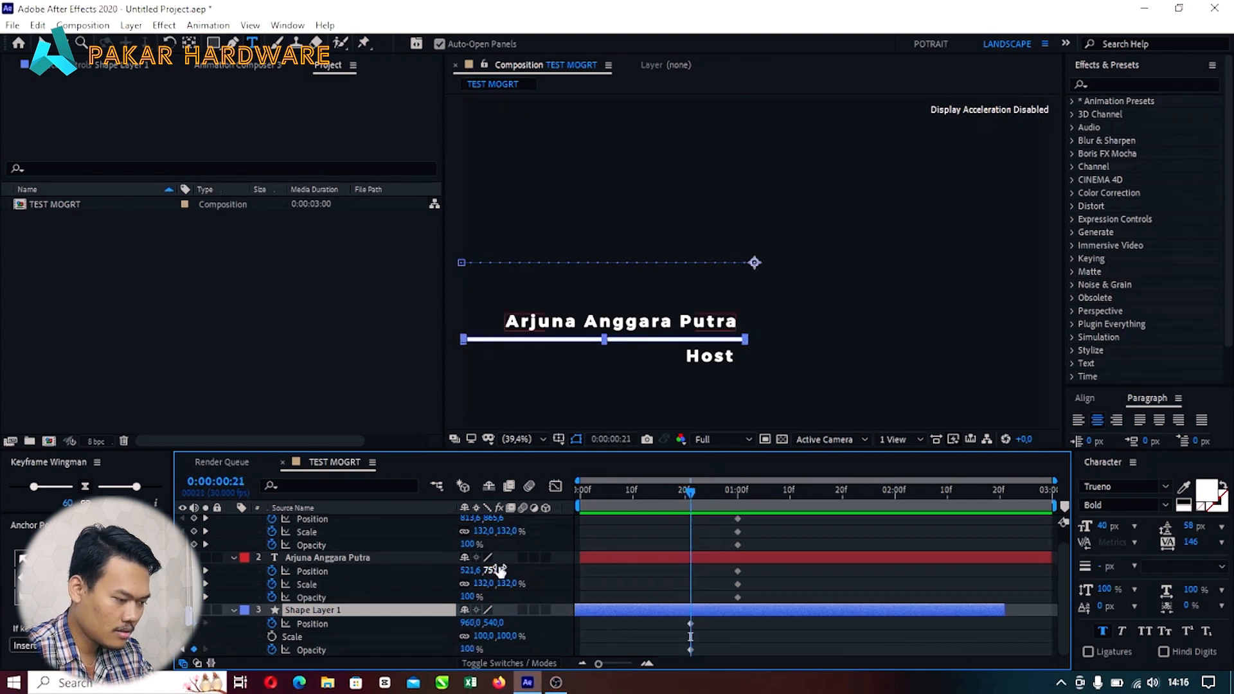
left_click_drag(495, 571, 550, 573)
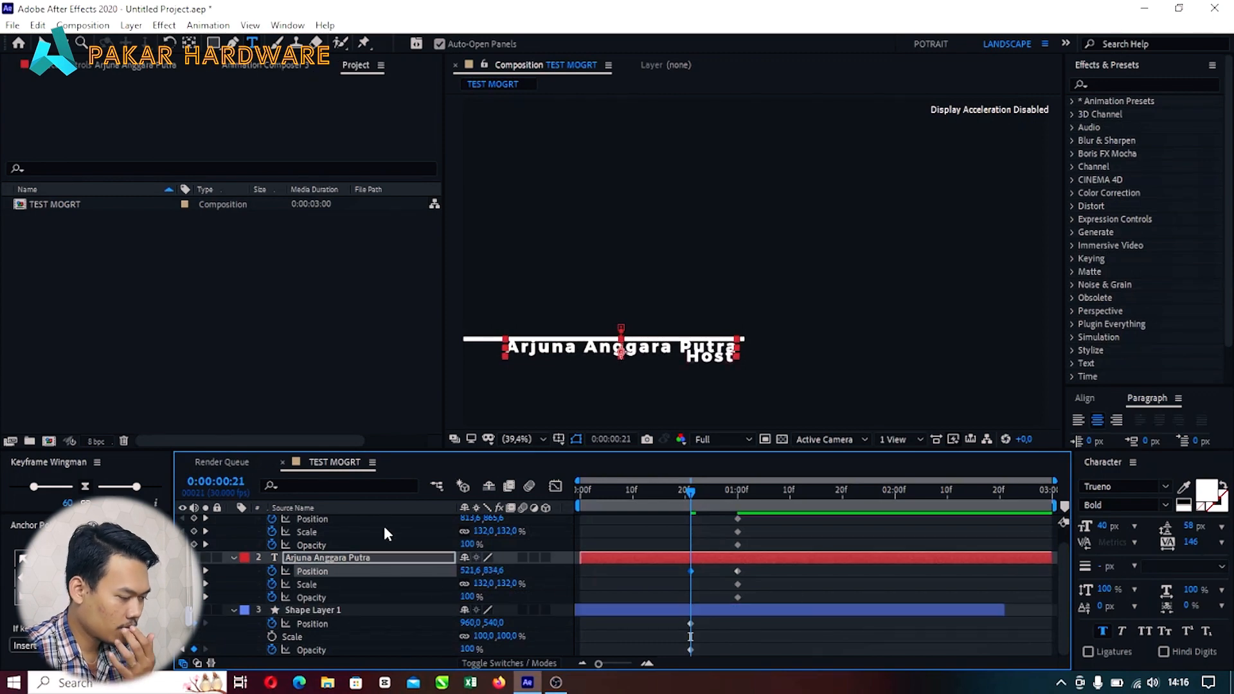
Step: Draw a white rectangle covering the line and both texts, and place its layer directly above the name text layer
left_click(214, 47)
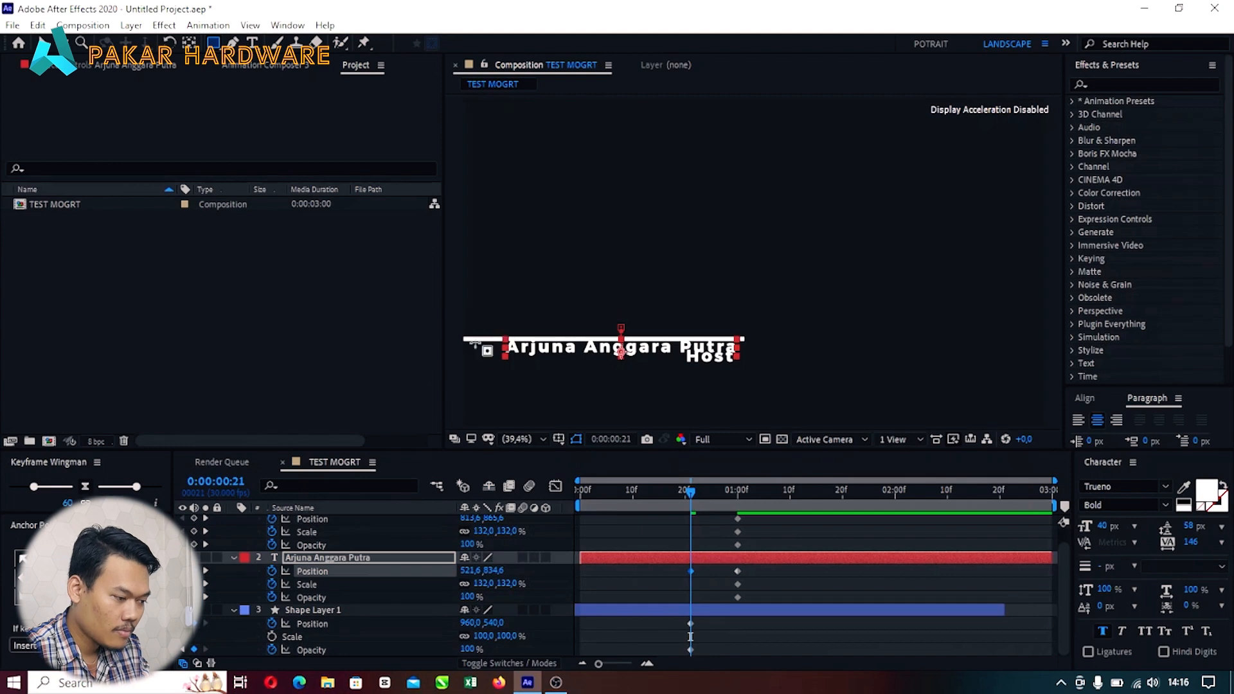
left_click(692, 549)
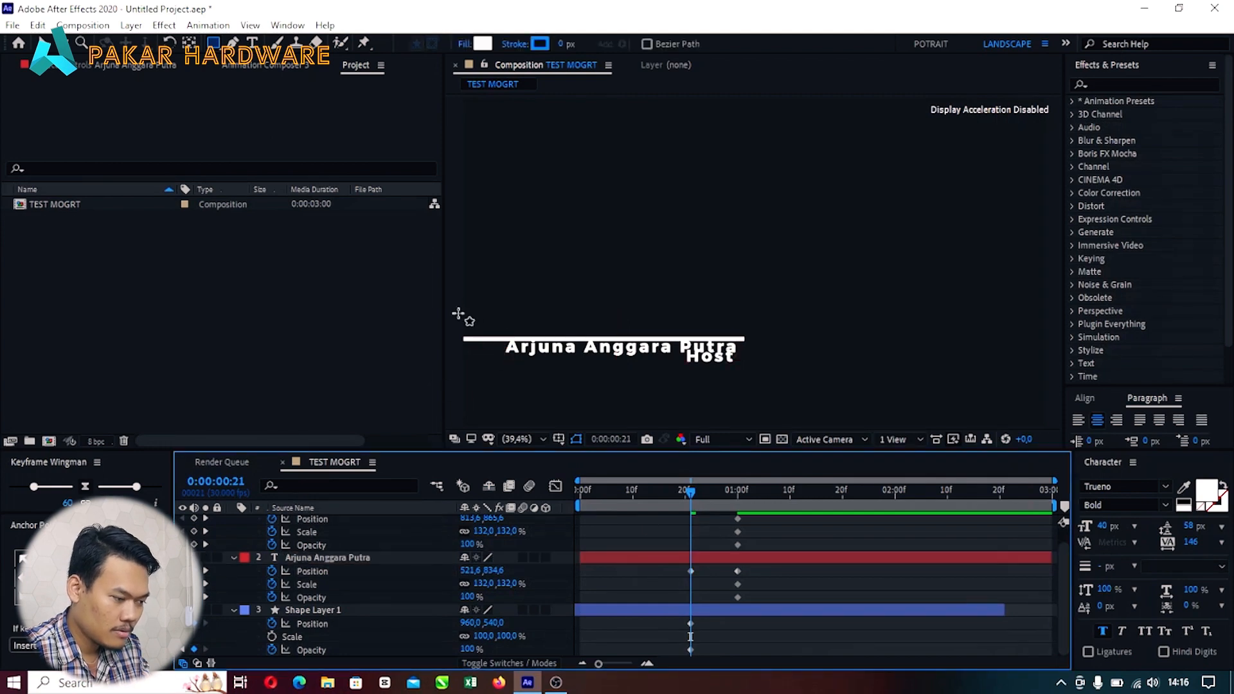
left_click_drag(454, 302, 751, 373)
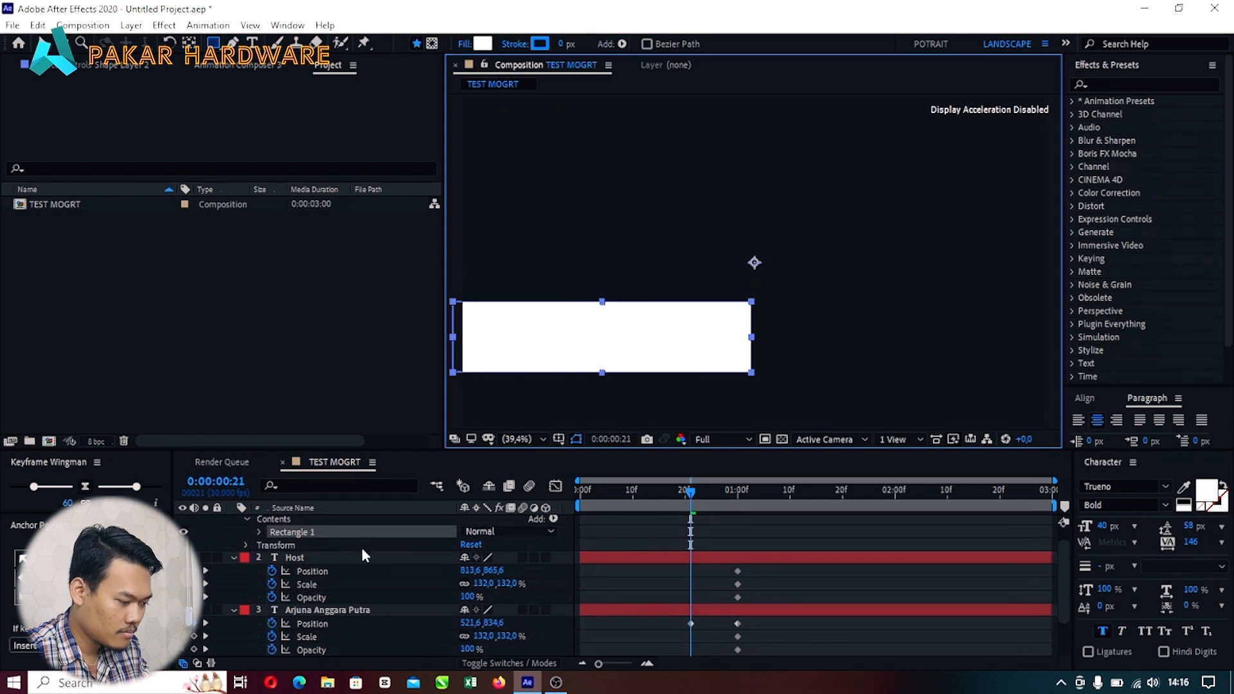
scroll(361, 546, "up", 1)
left_click_drag(311, 521, 323, 595)
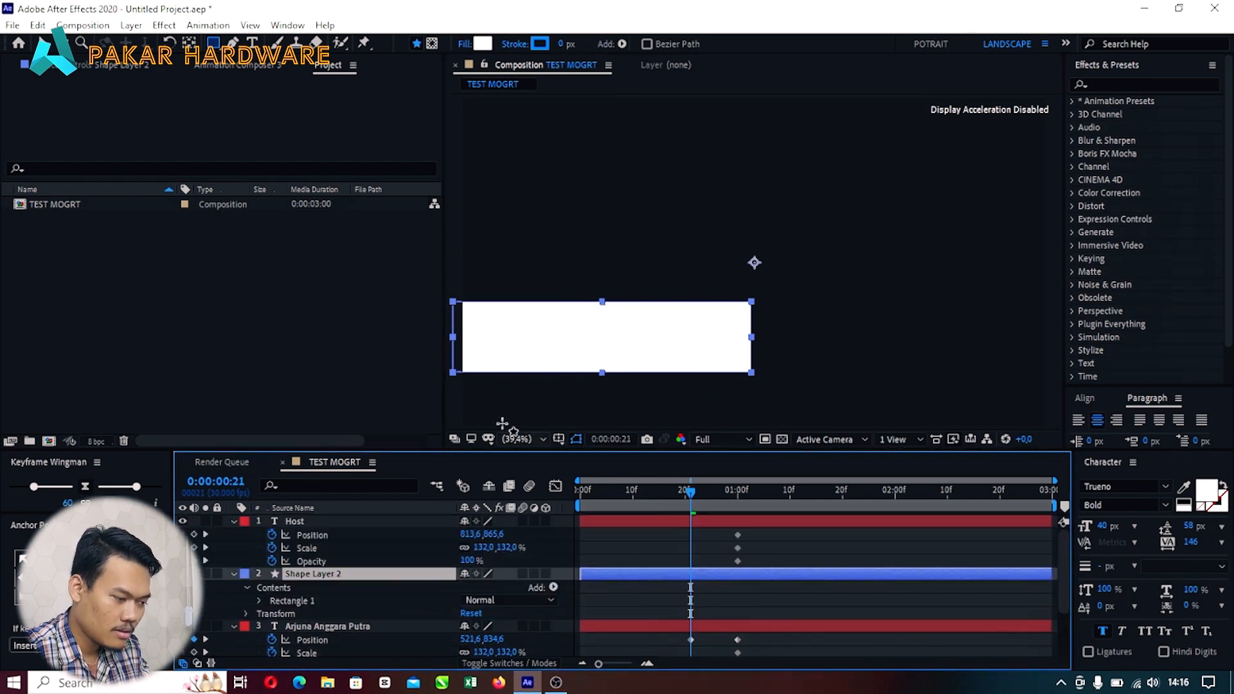
Step: Move the white rectangle down so that its upper edge meets the white line
key("v")
left_click_drag(559, 333, 554, 369)
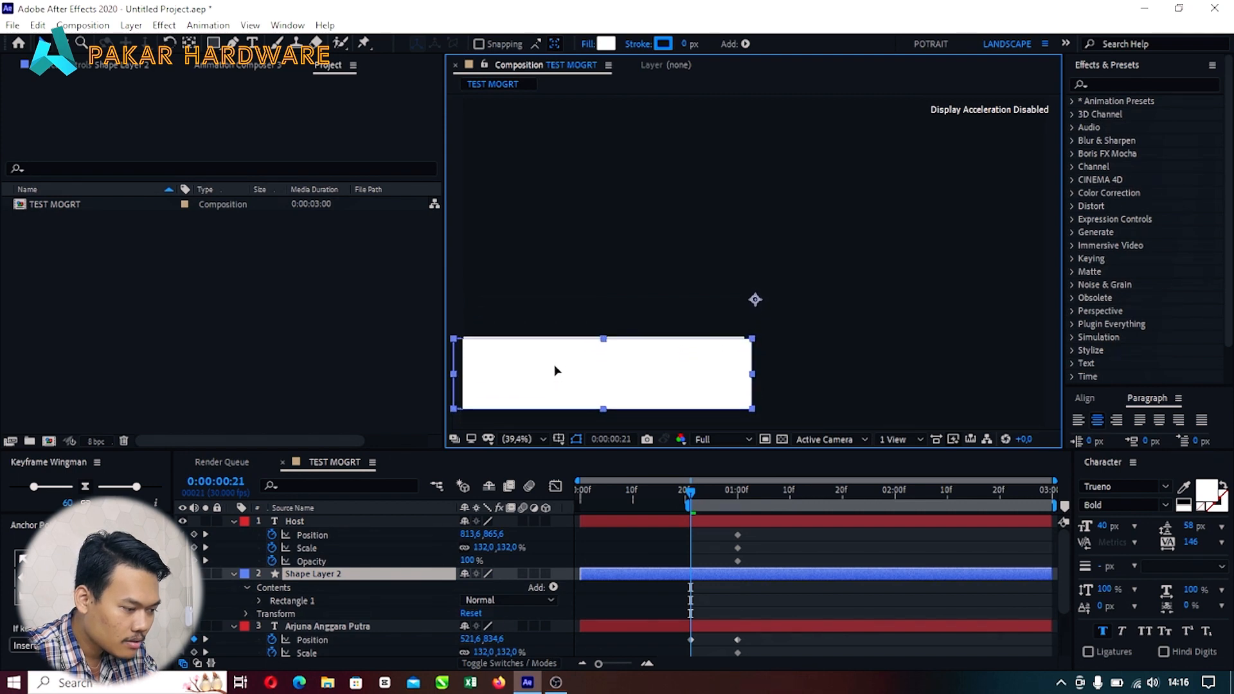
key("Return")
Step: Set the name text layer's track matte to Alpha Inverted, using the rectangle layer above it
scroll(420, 596, "down", 2)
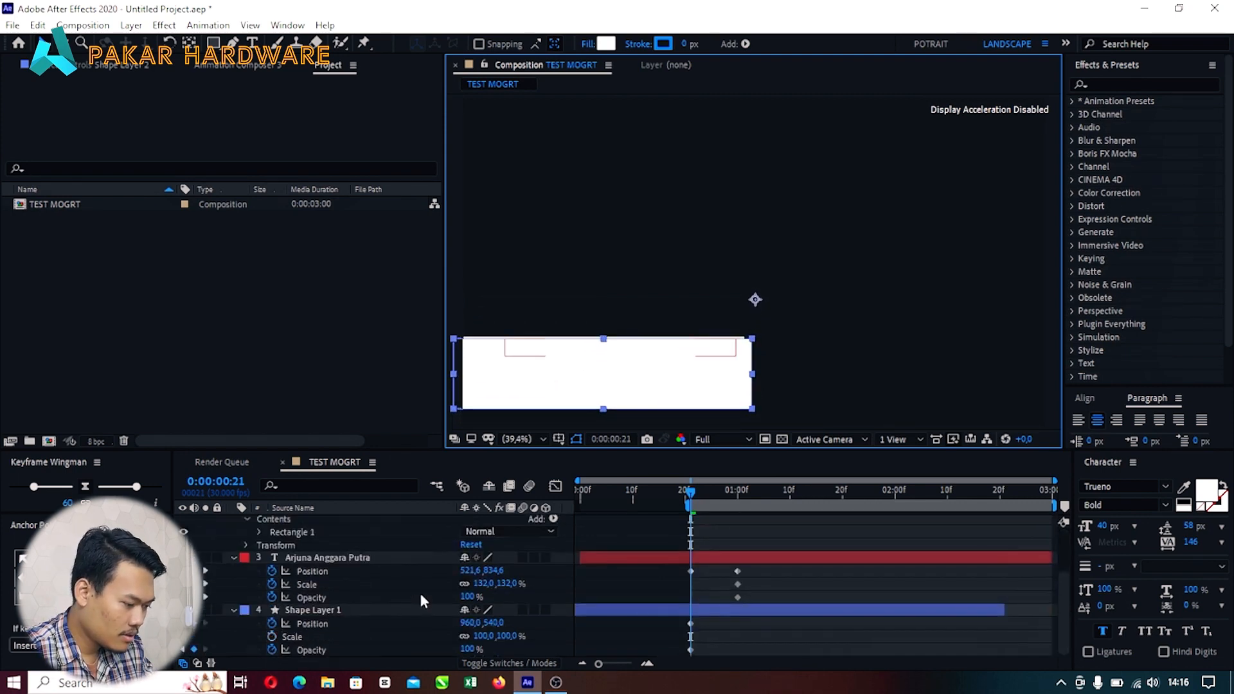
left_click(341, 558)
left_click(488, 663)
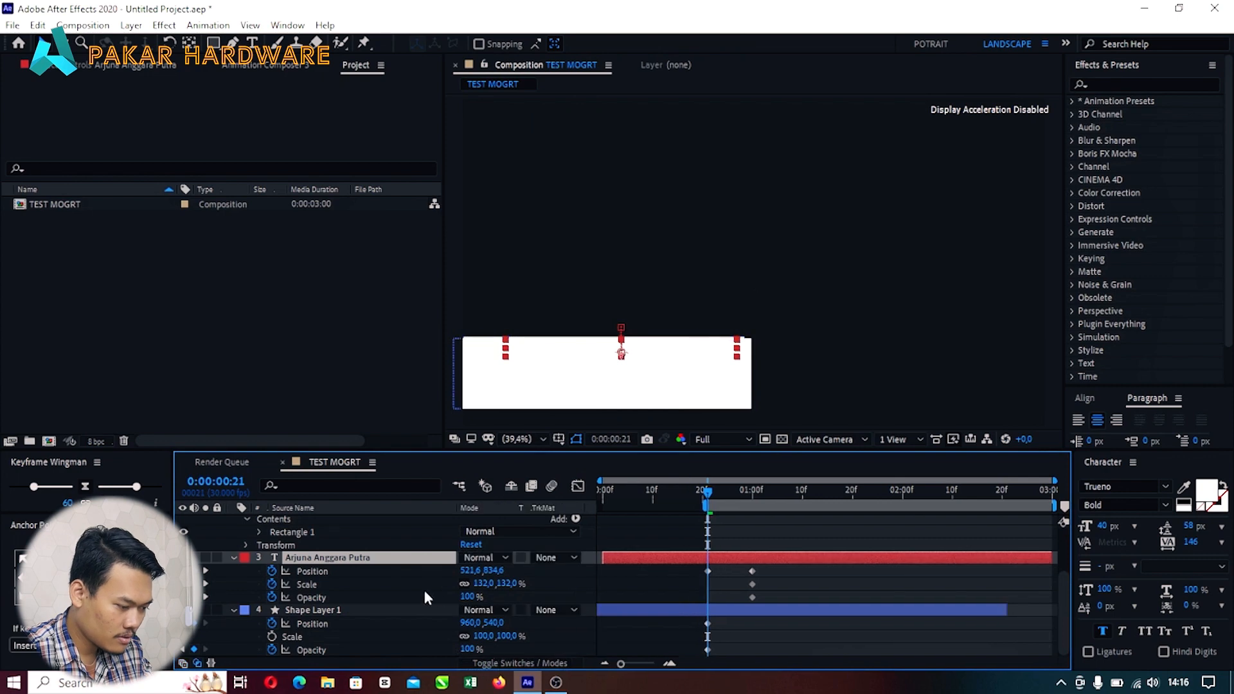
left_click(551, 558)
left_click(599, 592)
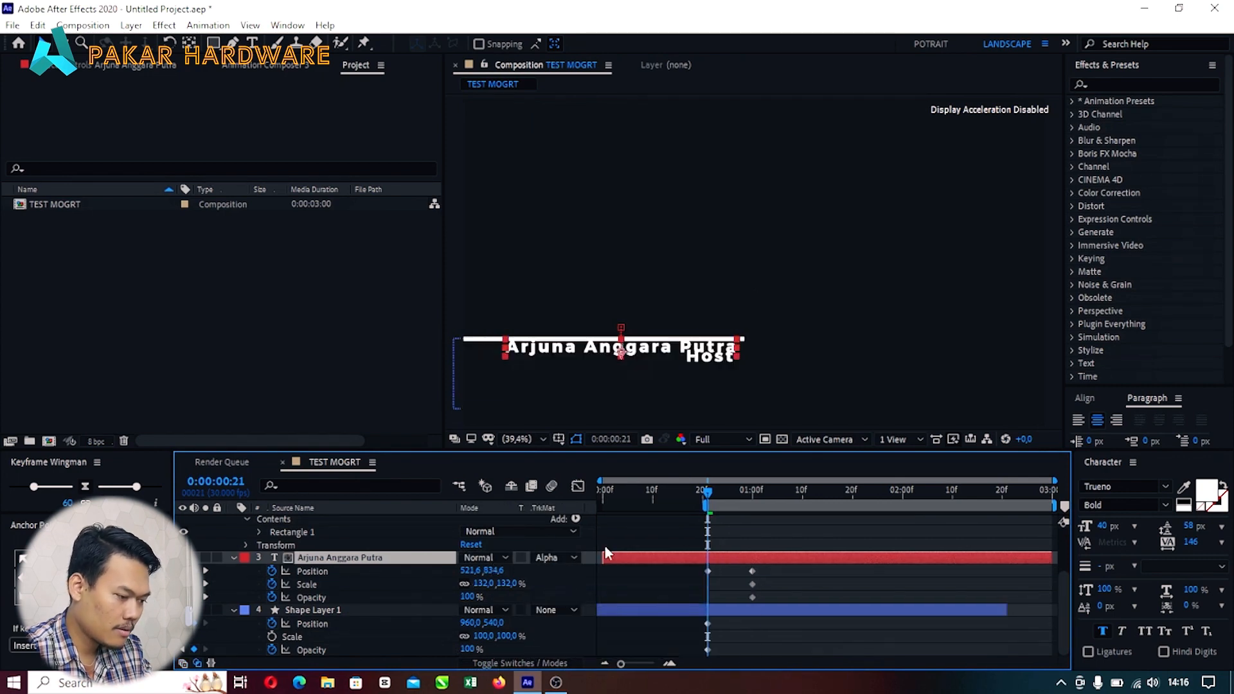
left_click(549, 558)
left_click(597, 612)
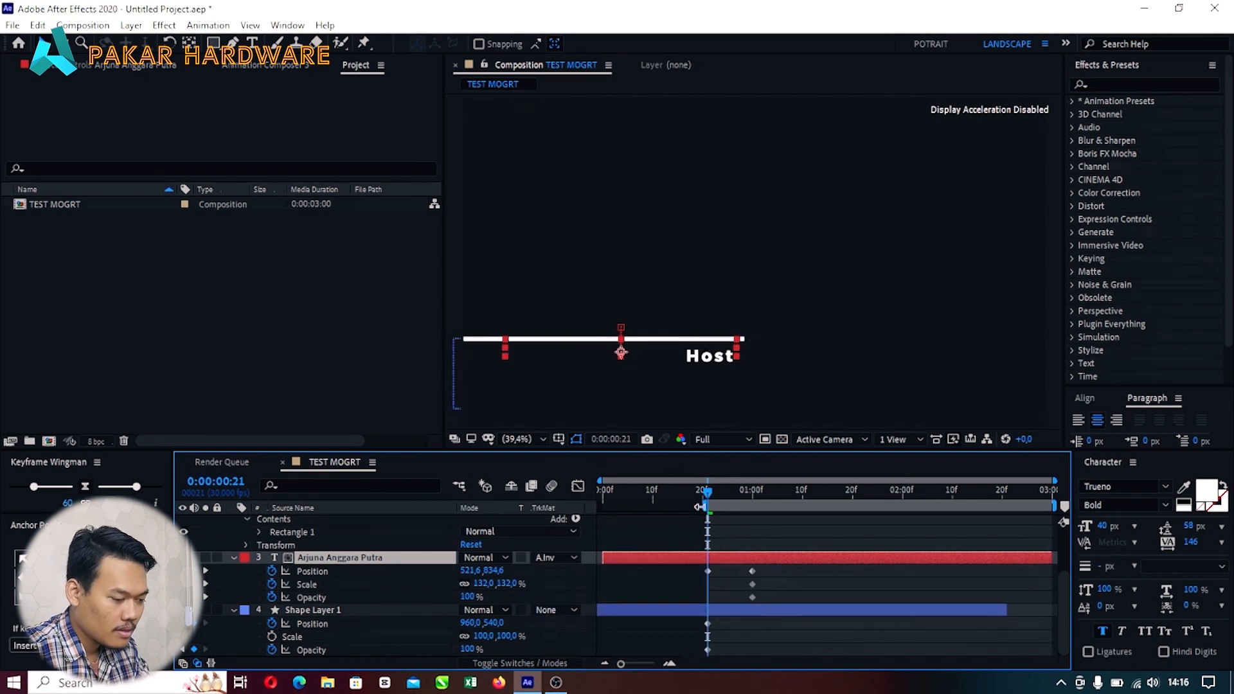
Step: Extend the work area back to the composition's start and scrub to 0:00:01:12 to check the name's reveal
left_click_drag(700, 507, 398, 544)
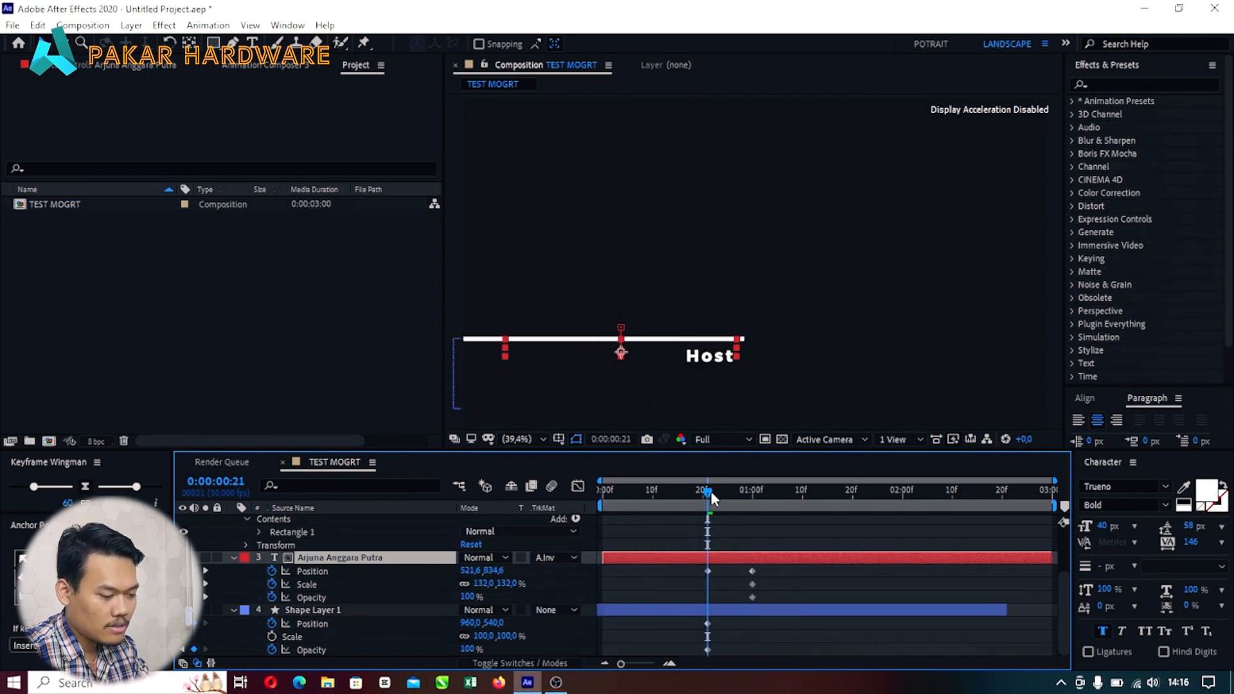
left_click_drag(711, 491, 812, 526)
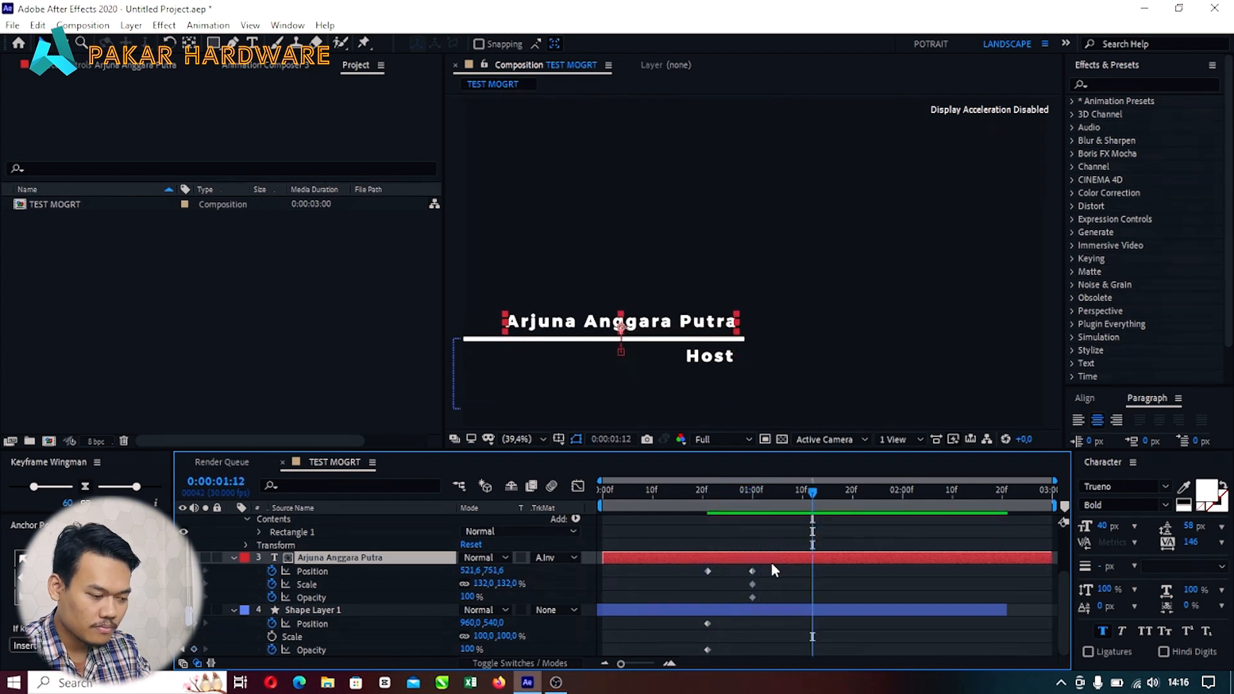
Step: Keyframe the Host text's Position at frame 21 to 1068.6, 865.6, beyond the end of the white line
scroll(771, 562, "up", 3)
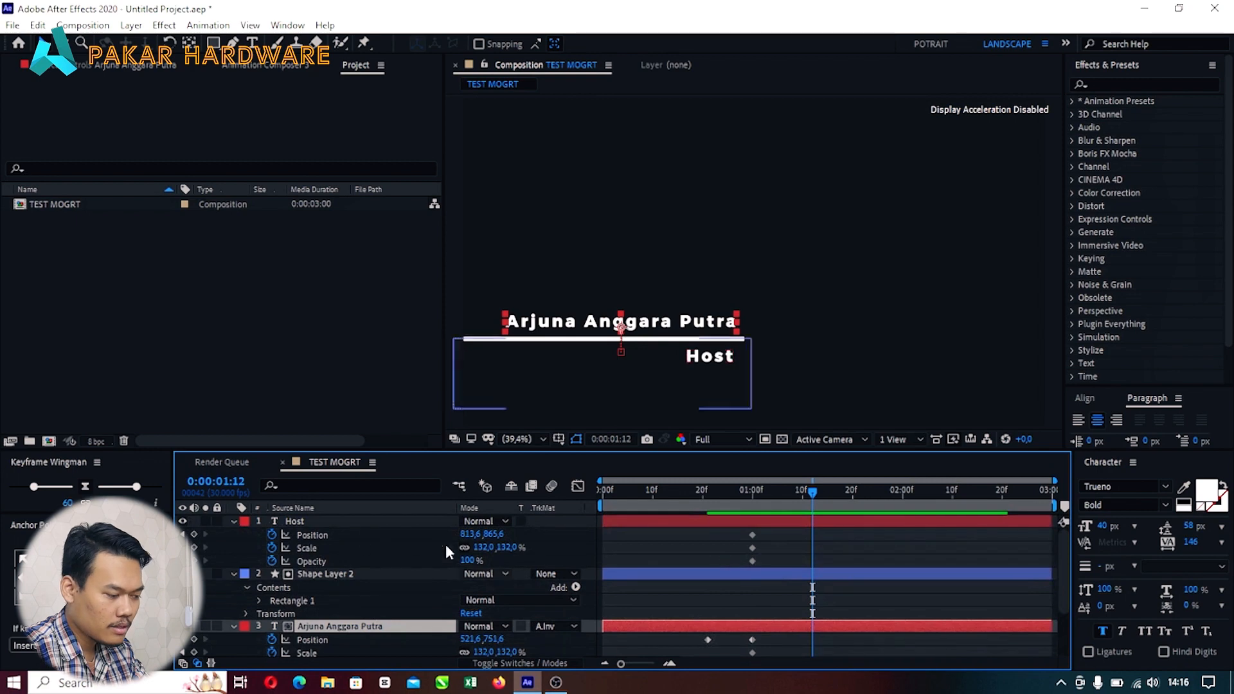
left_click(314, 521)
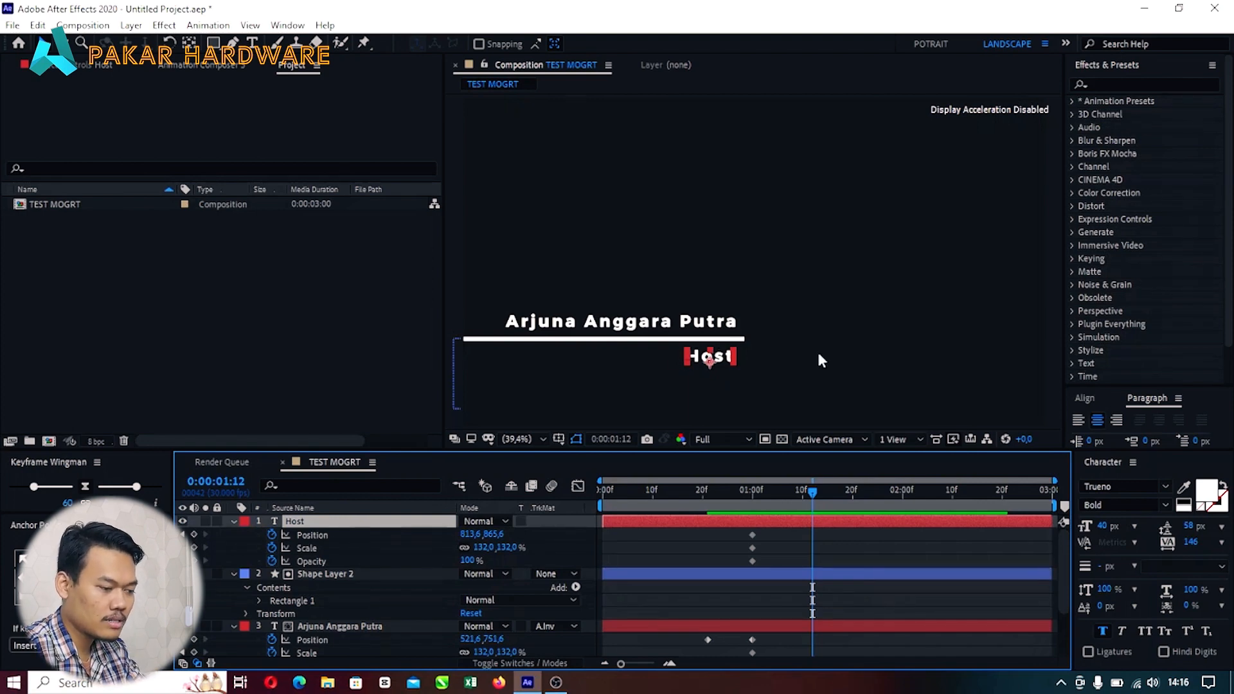
left_click_drag(730, 491, 707, 513)
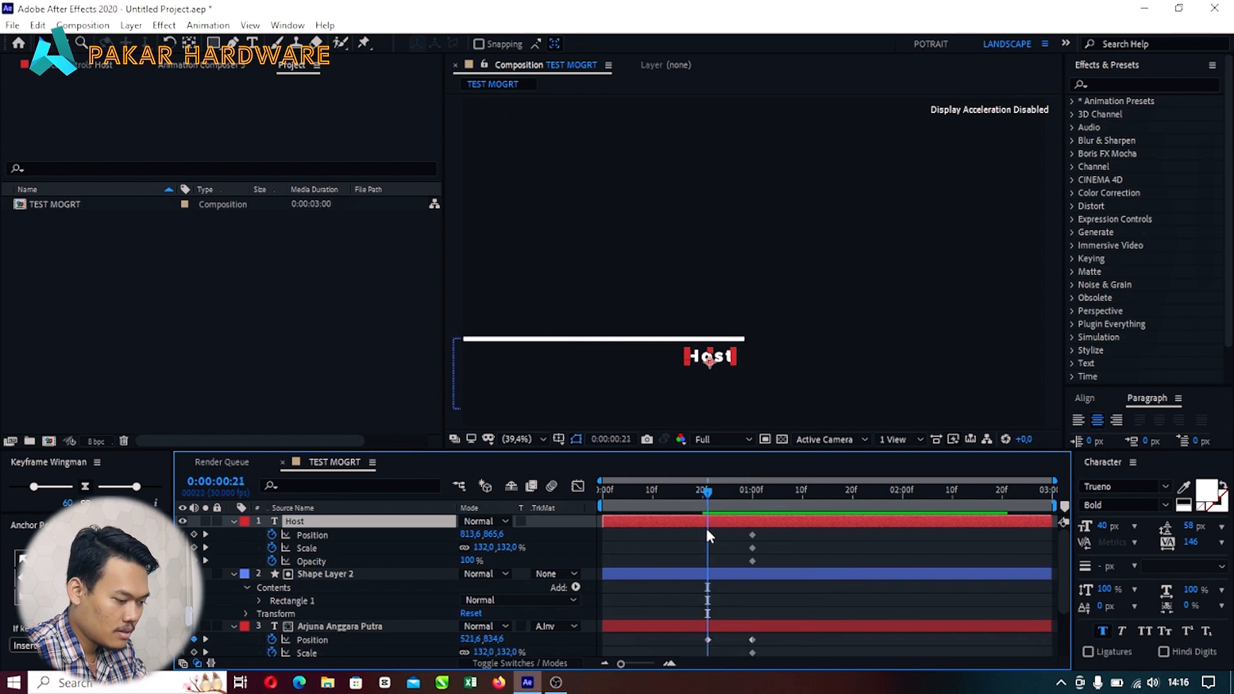
left_click_drag(474, 533, 675, 548)
left_click(675, 542)
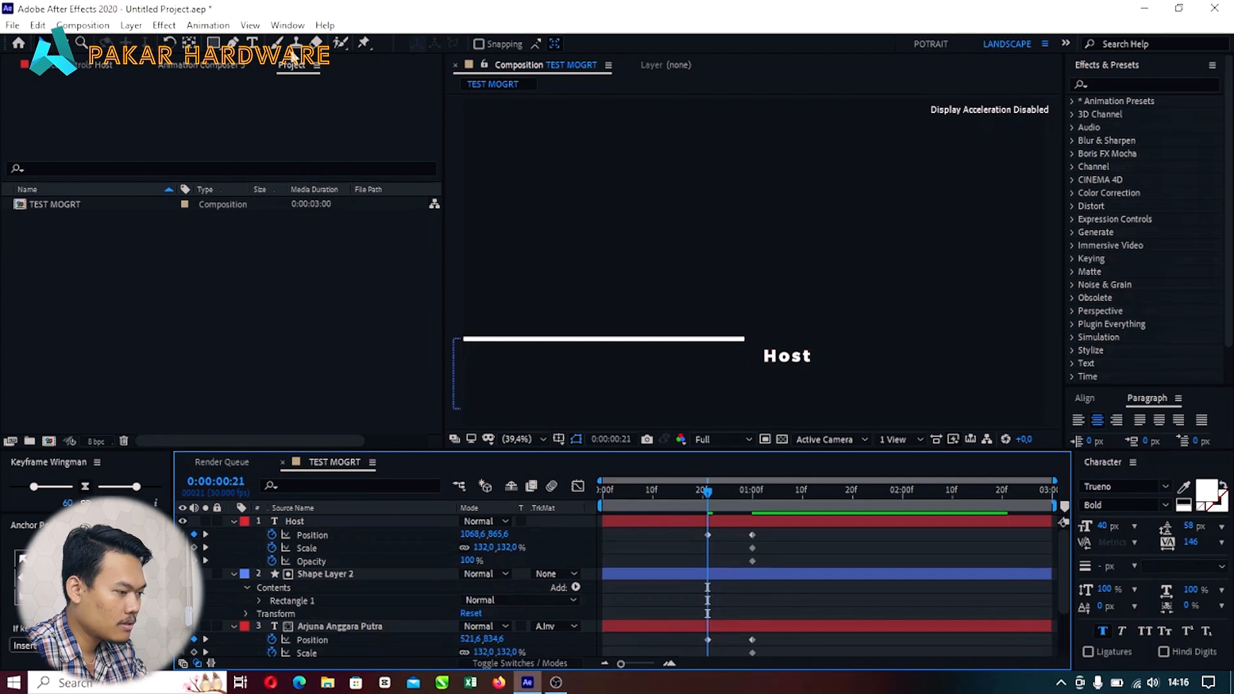
Step: Draw a rectangle covering the shifted Host text and set the Host layer's track matte to Alpha Inverted
left_click(214, 45)
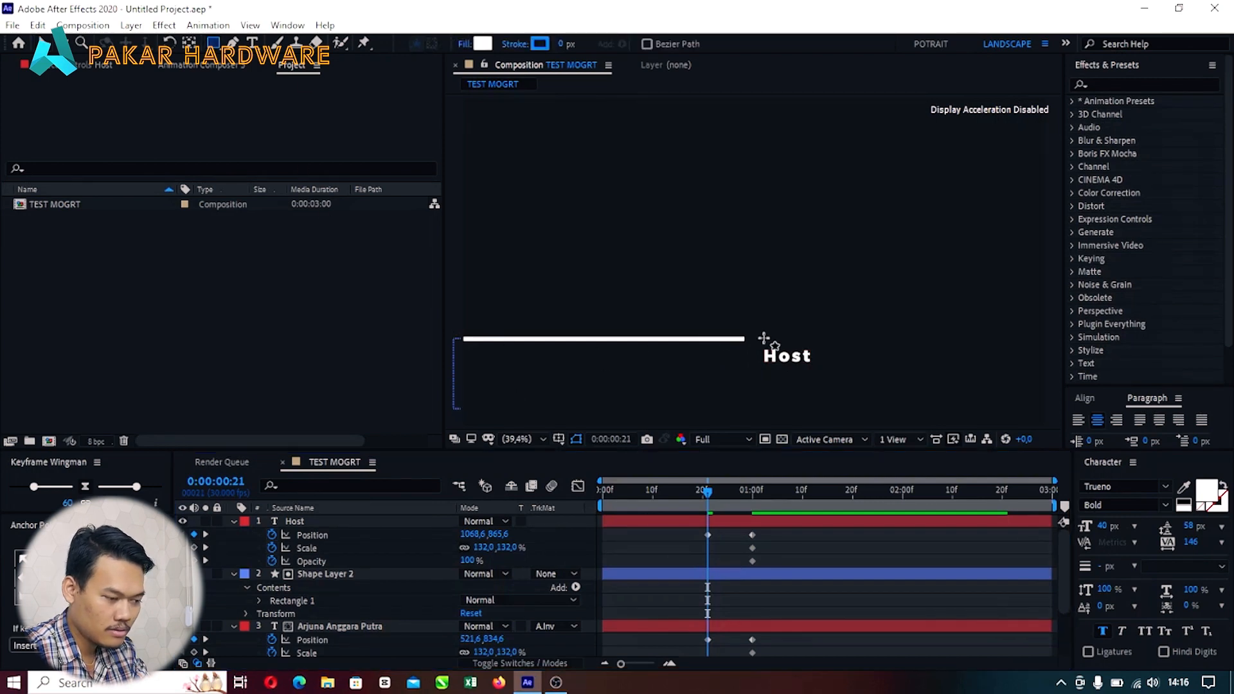
left_click_drag(738, 322, 843, 371)
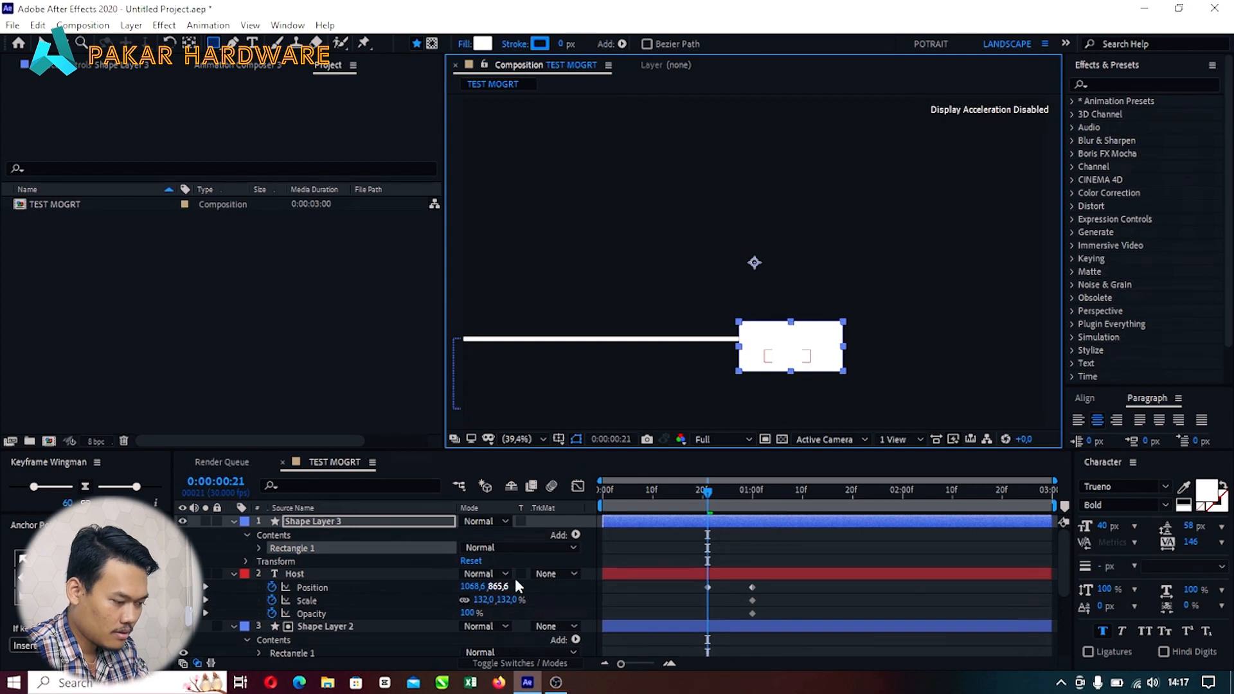
left_click(549, 574)
left_click(621, 523)
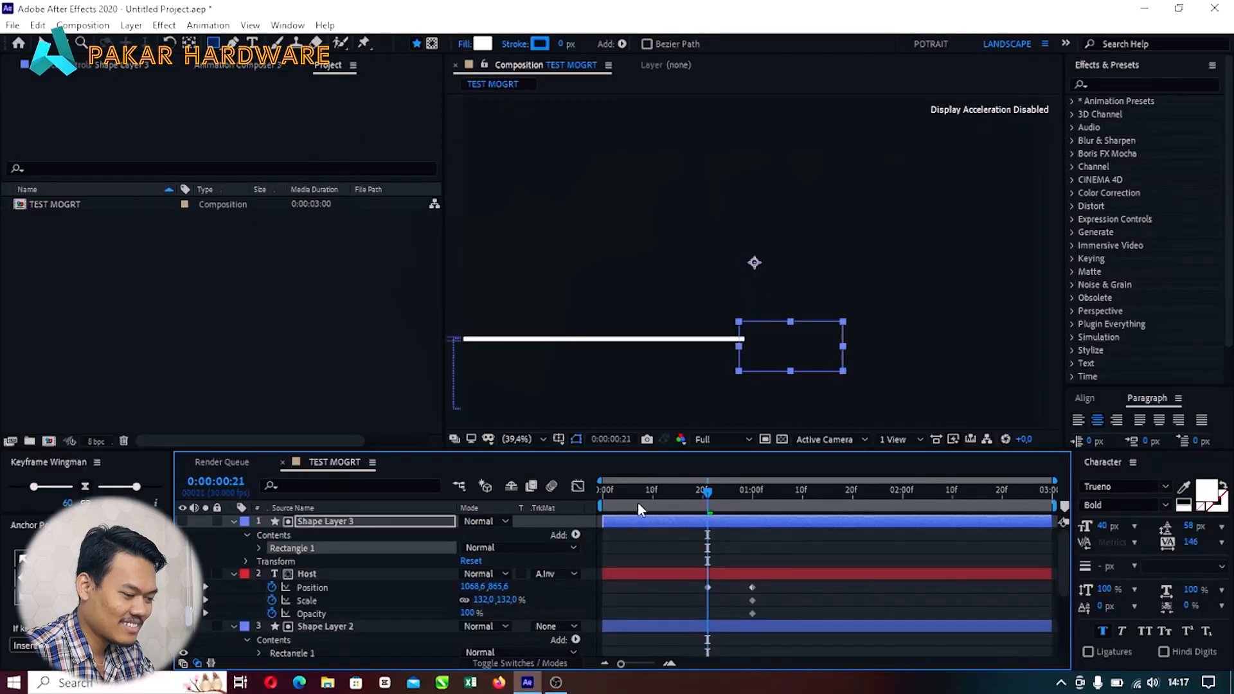
Step: Preview the lower-third animation from the start and collapse the layers' properties in the timeline
key("space")
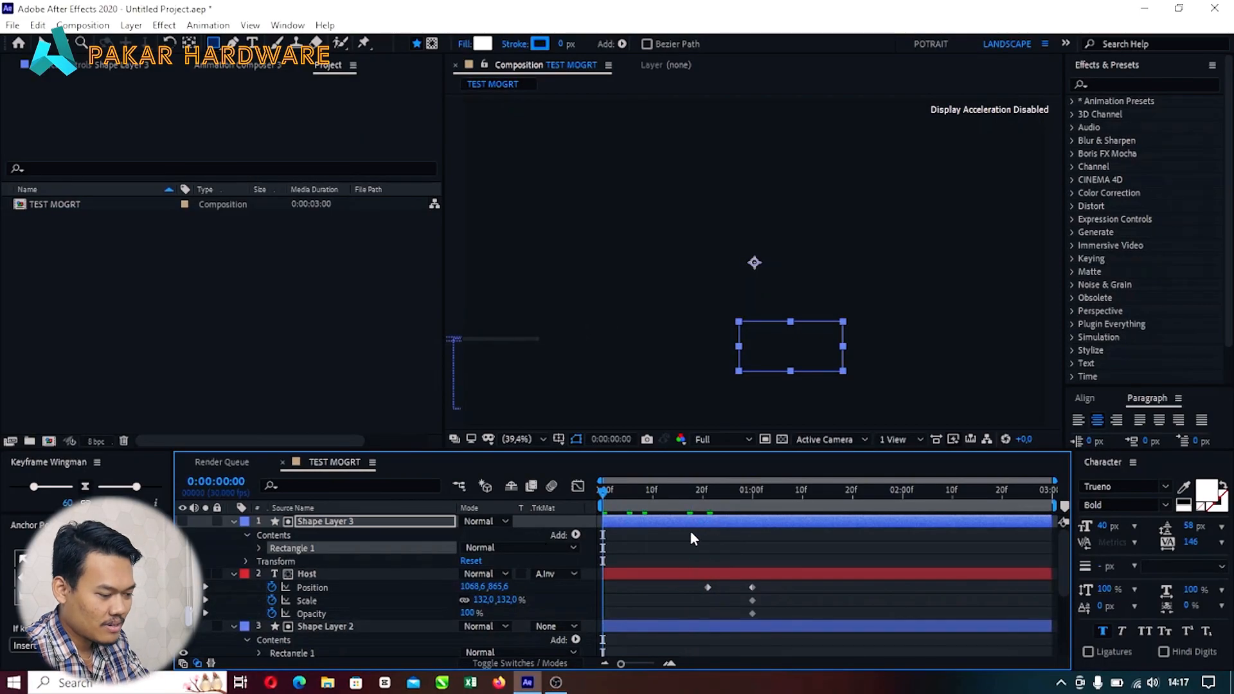
key("space")
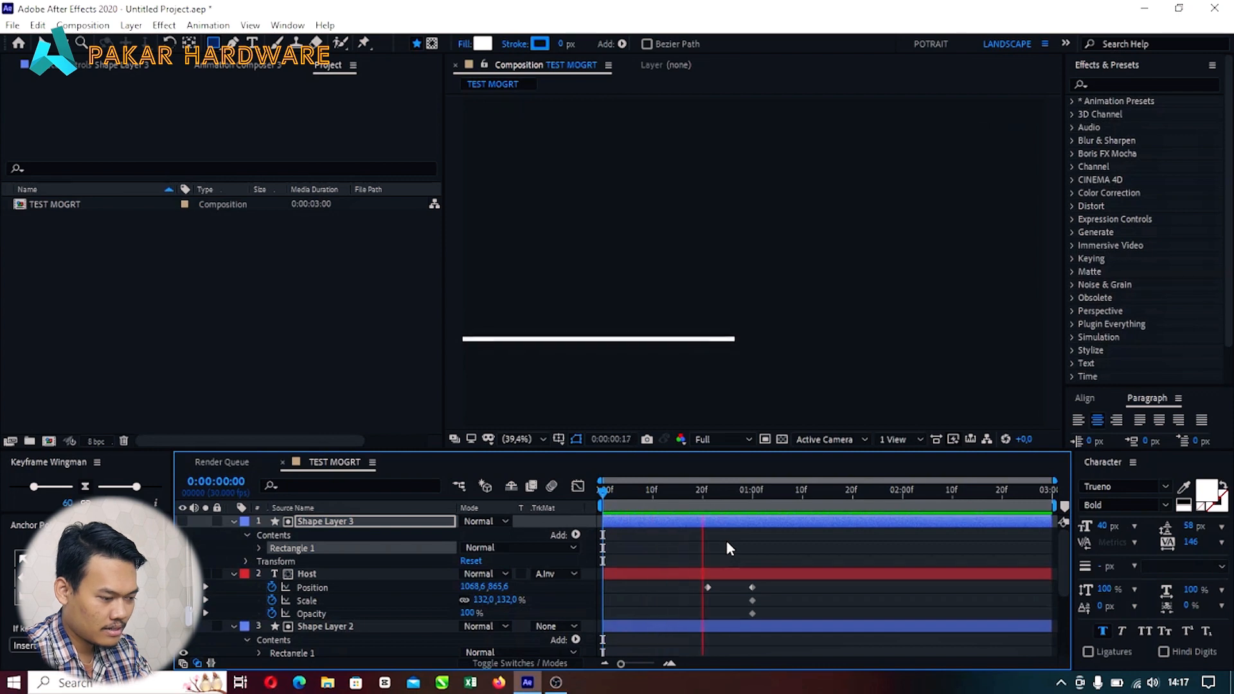
key("space")
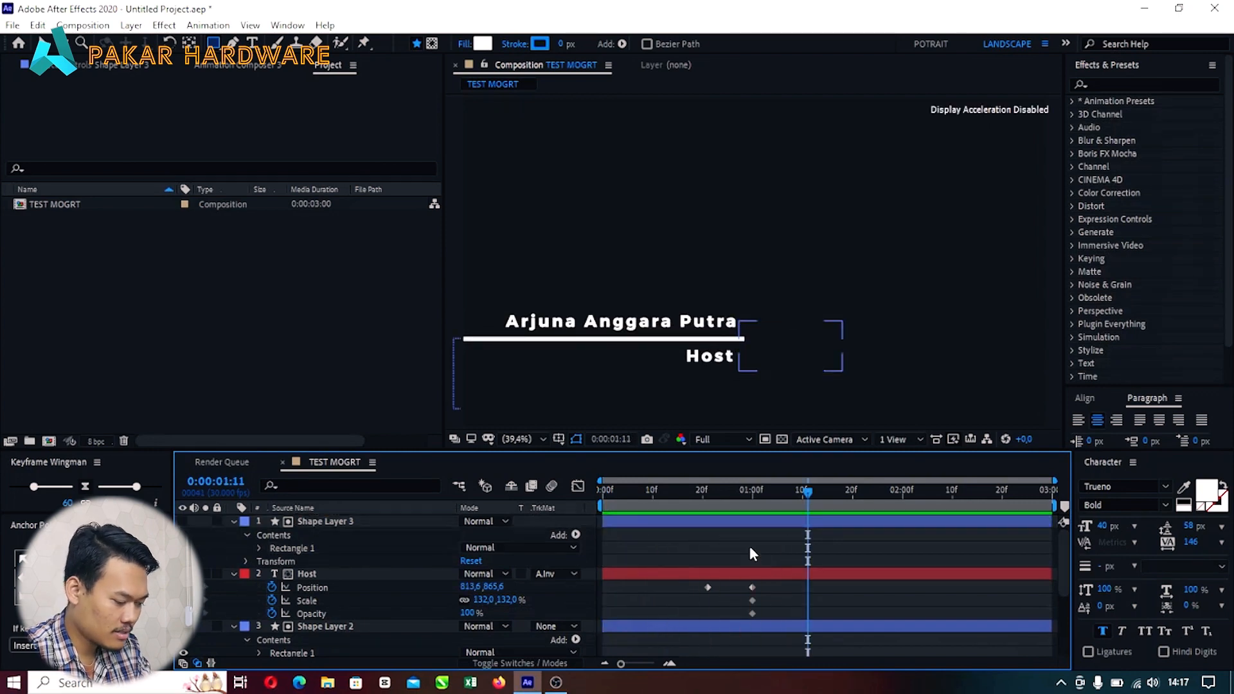
scroll(732, 546, "down", 3)
scroll(816, 575, "up", 3)
key("u")
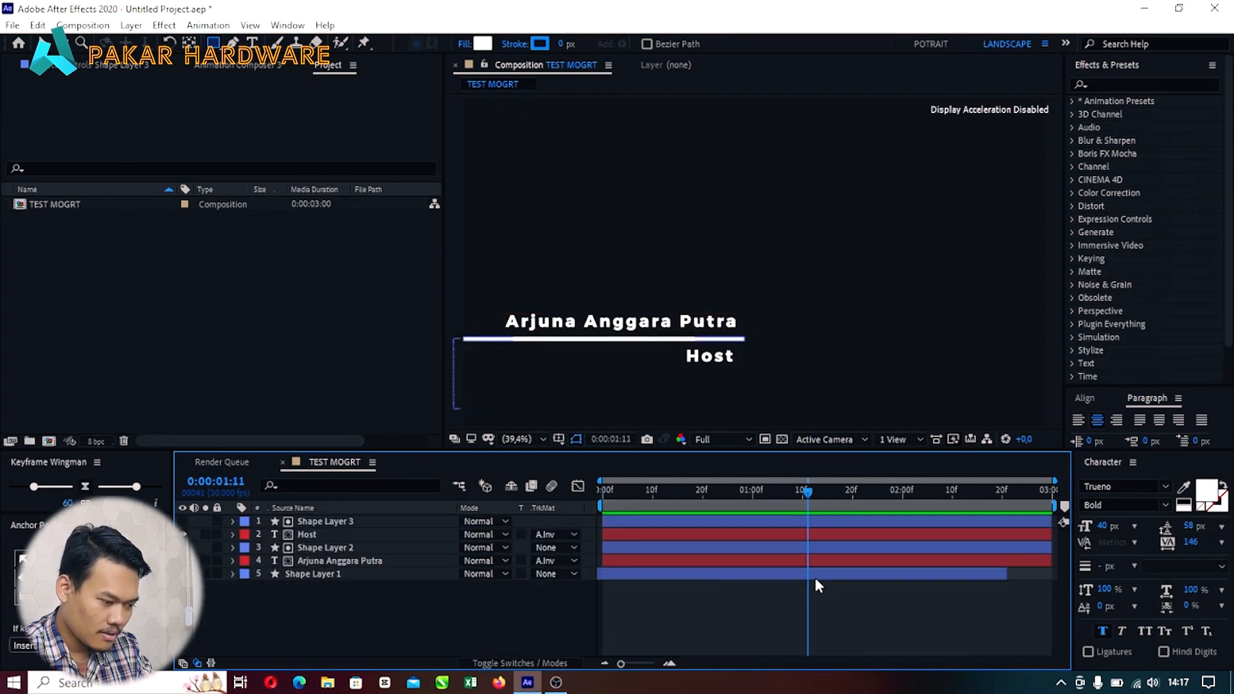
key("Home")
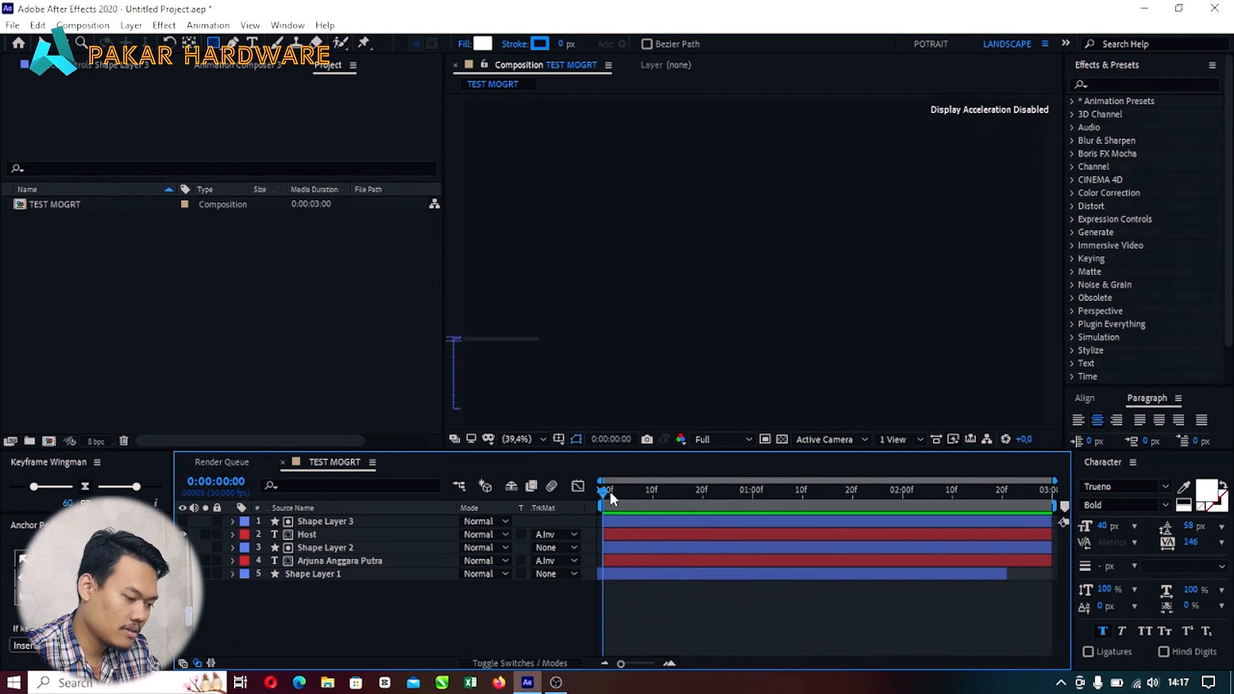
key("space")
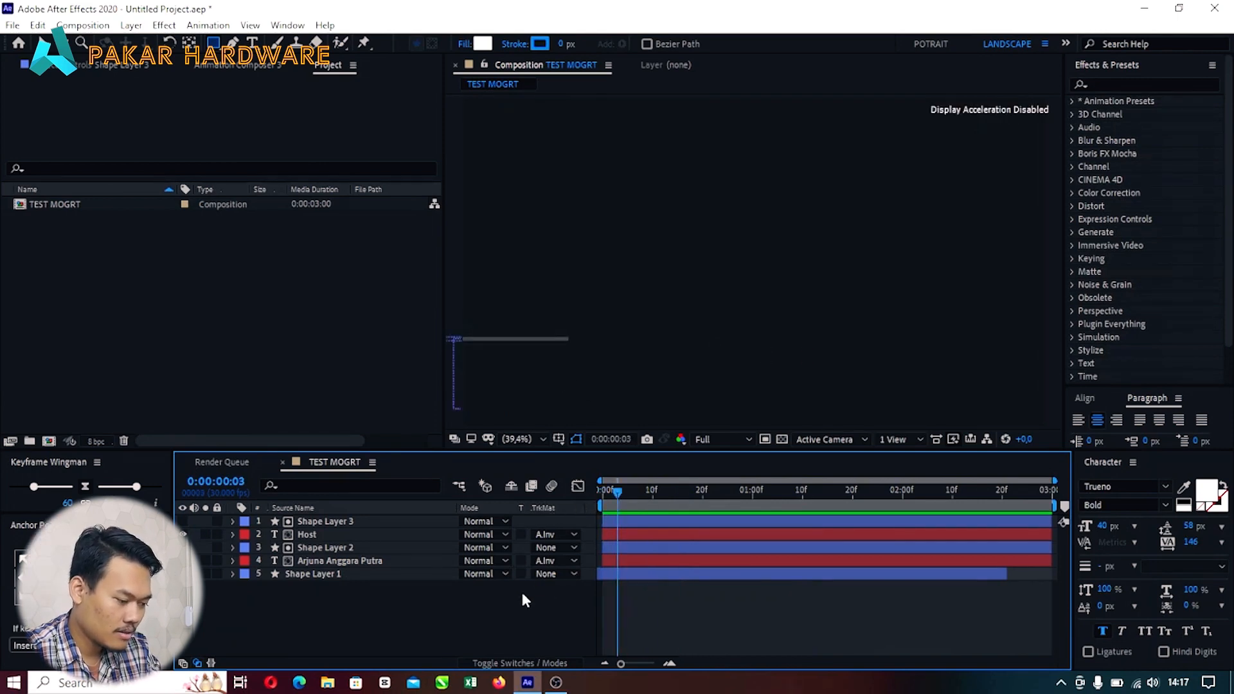
key("space")
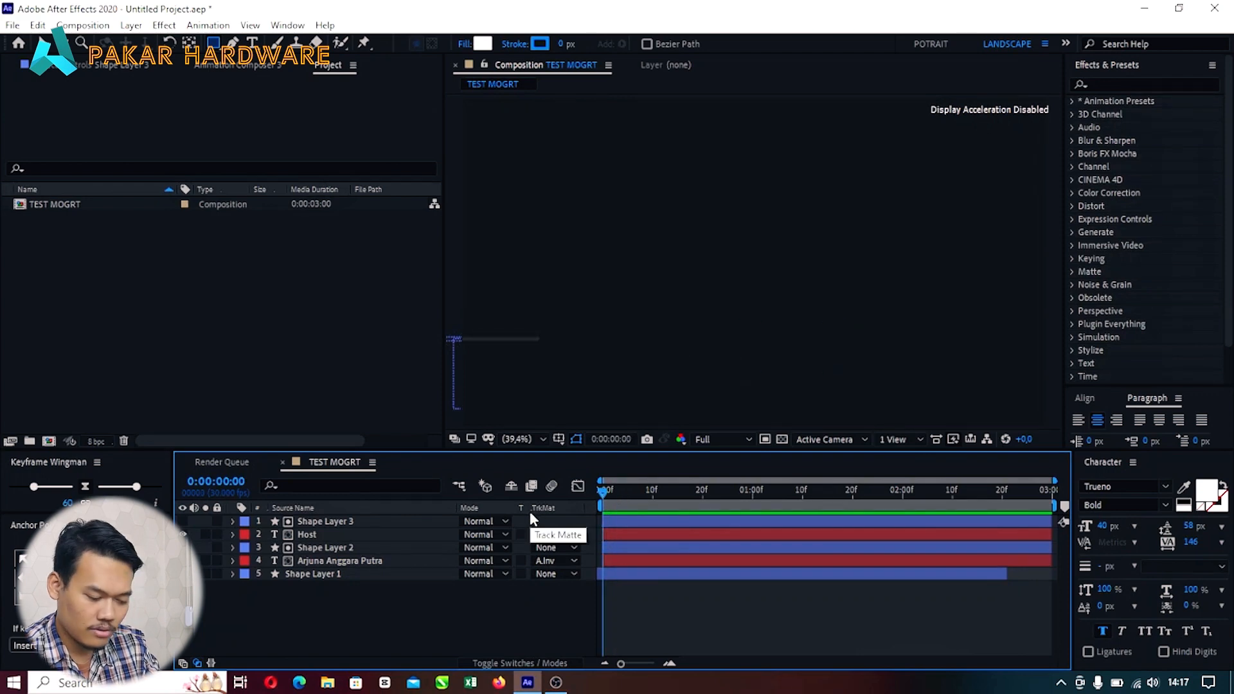
Step: Reveal the layers' keyframed properties, lower the preview resolution to Third and replay the animation from the start
key("u")
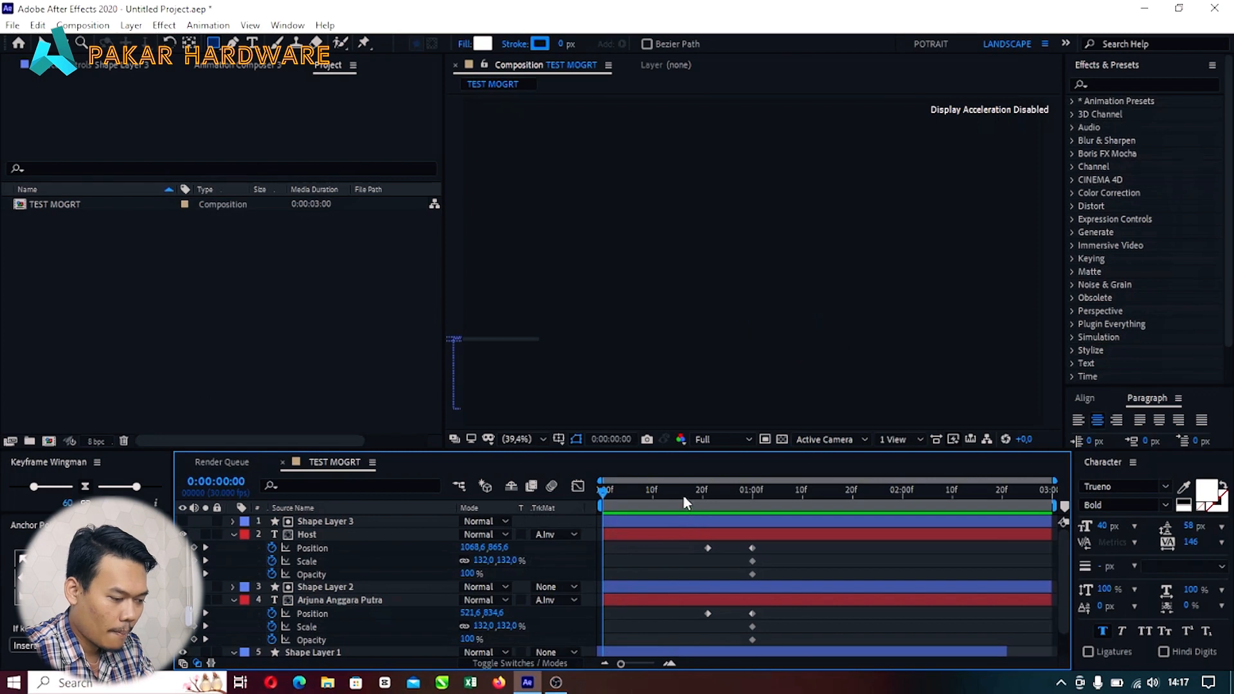
key("space")
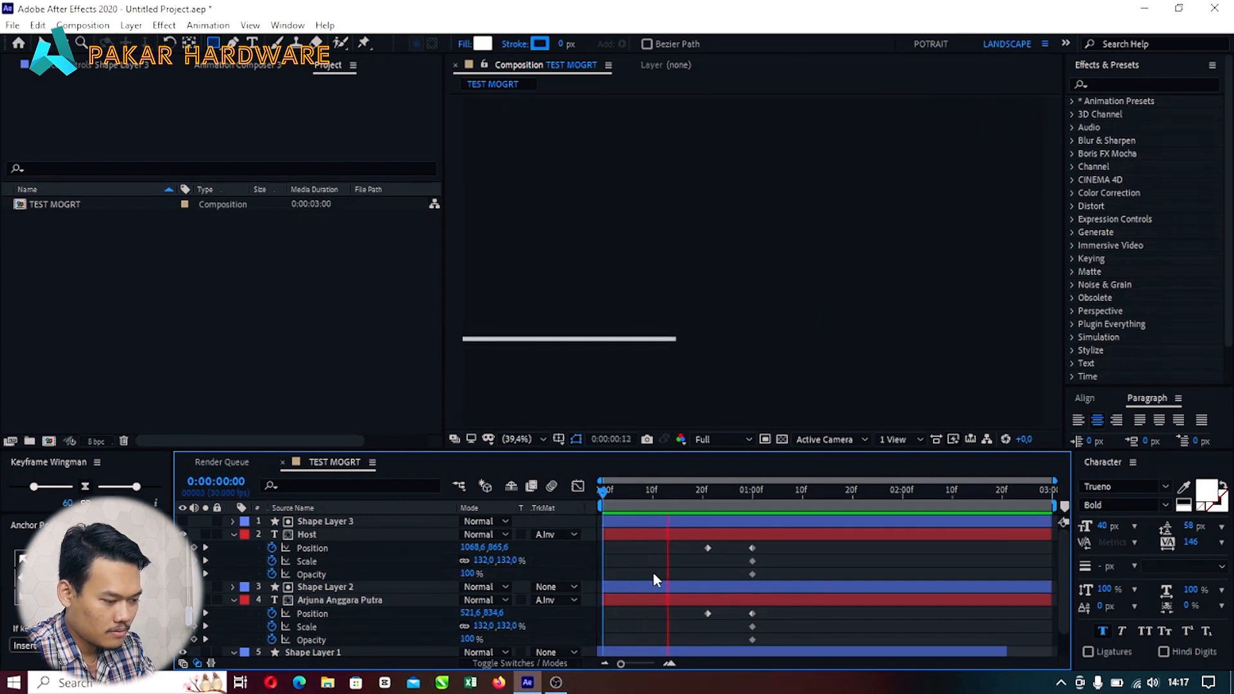
key("space")
left_click(712, 439)
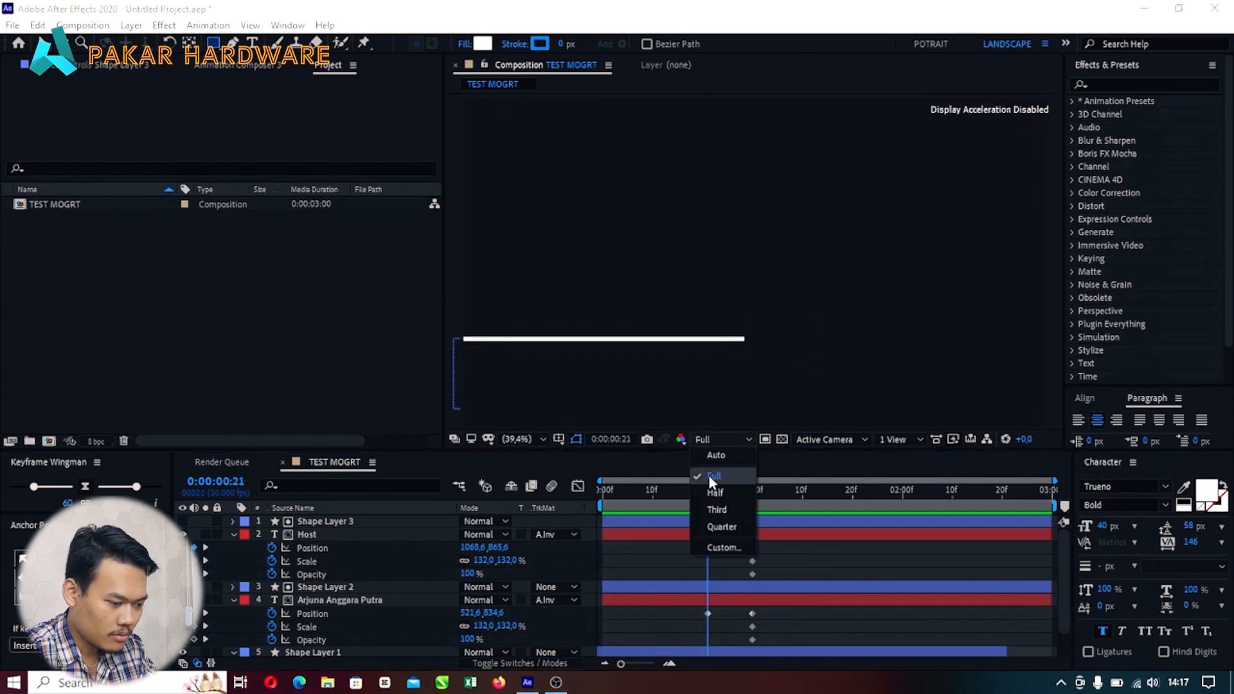
left_click(717, 507)
key("Home")
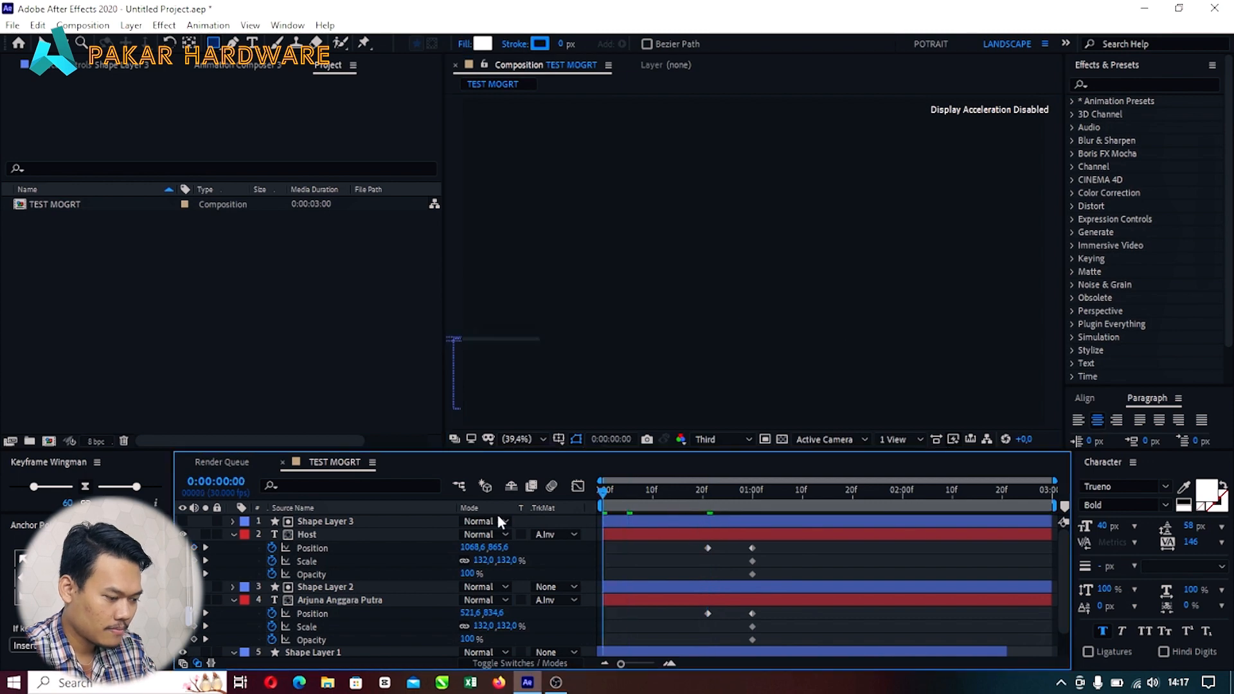
key("space")
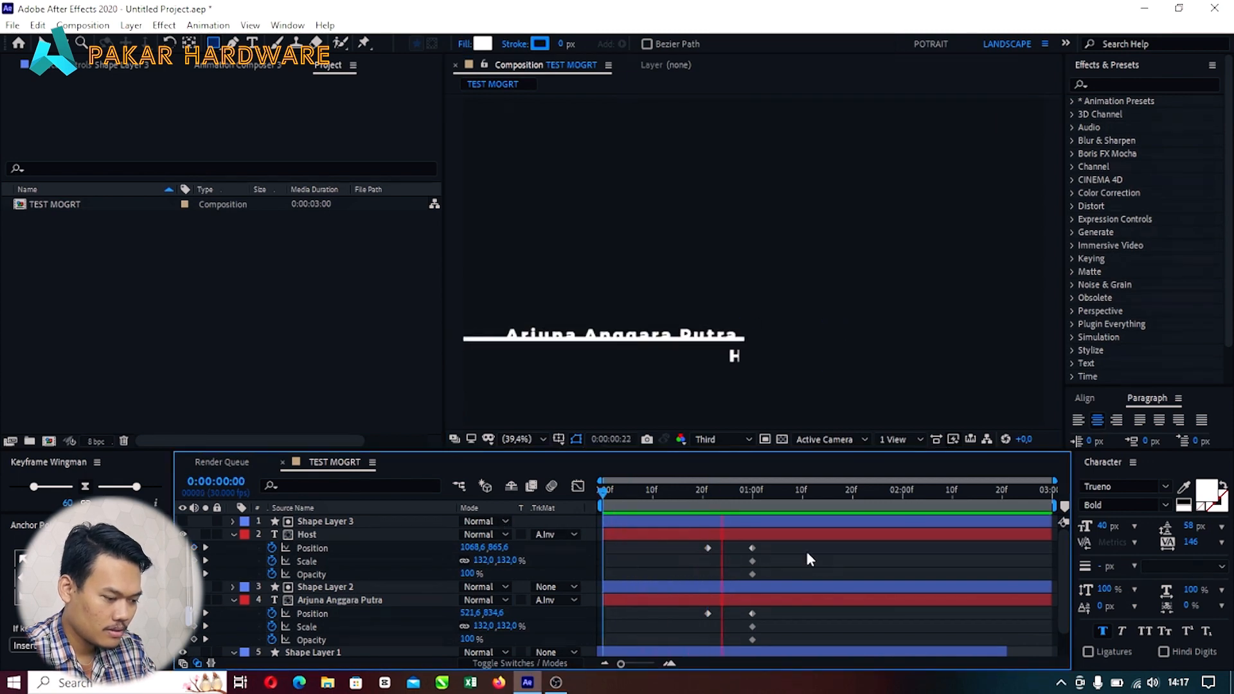
Step: Ease the white line's Position and Opacity keyframes with Keyframe Wingman at 80 and preview the animation
scroll(784, 565, "down", 2)
left_click(344, 623)
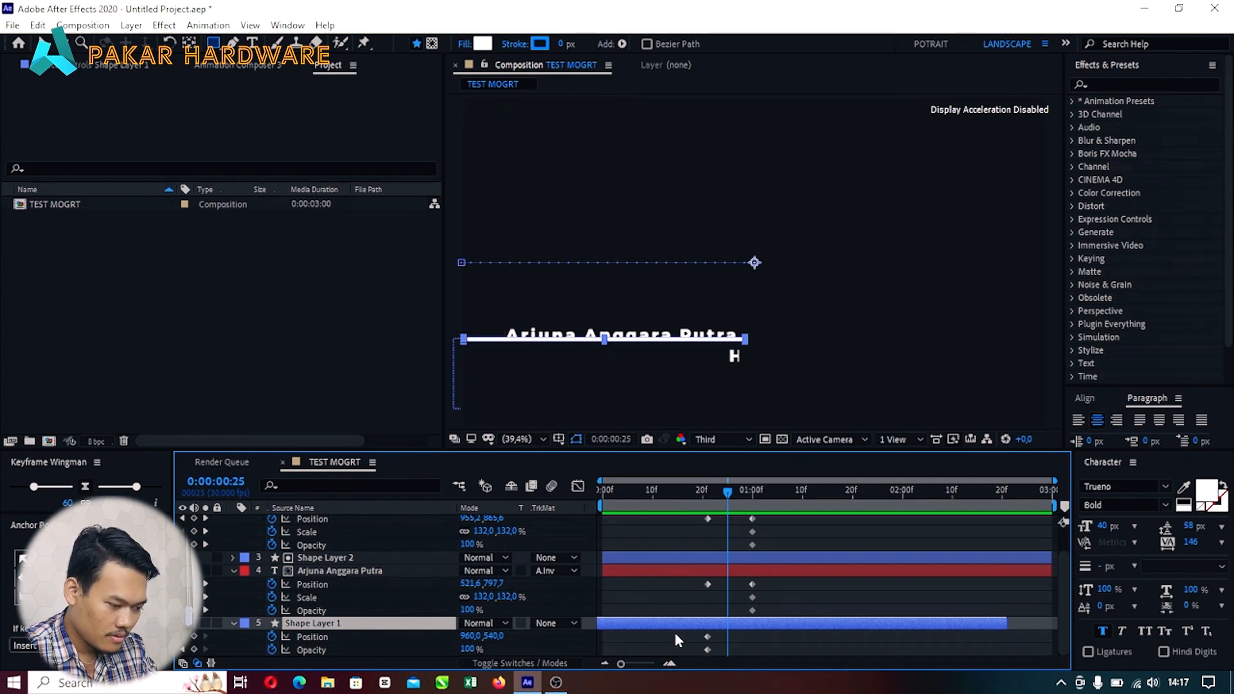
left_click_drag(728, 631, 687, 651)
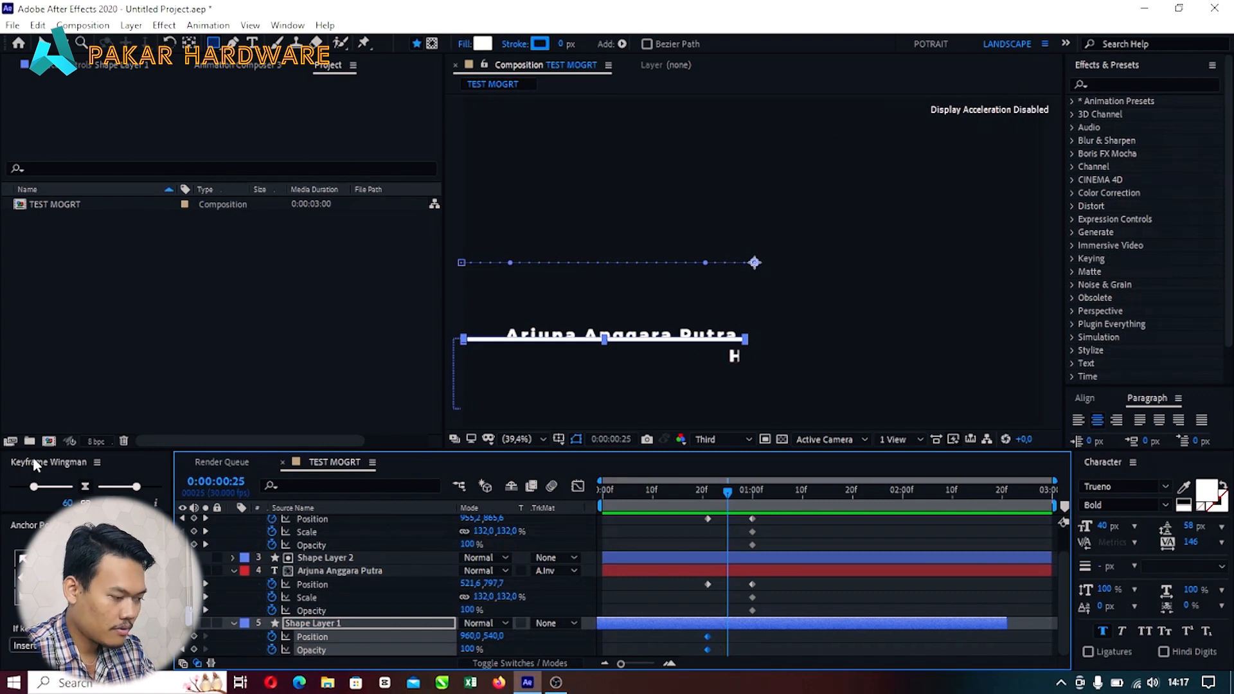
left_click(52, 487)
left_click(65, 503)
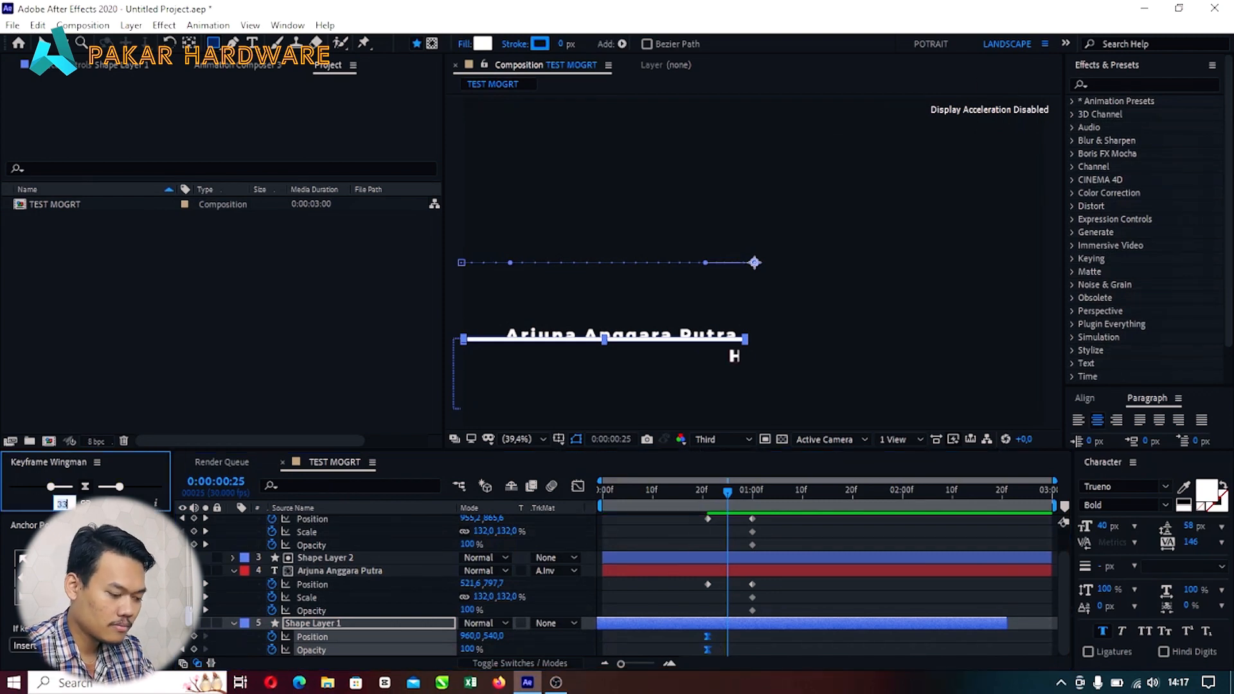
key("Return")
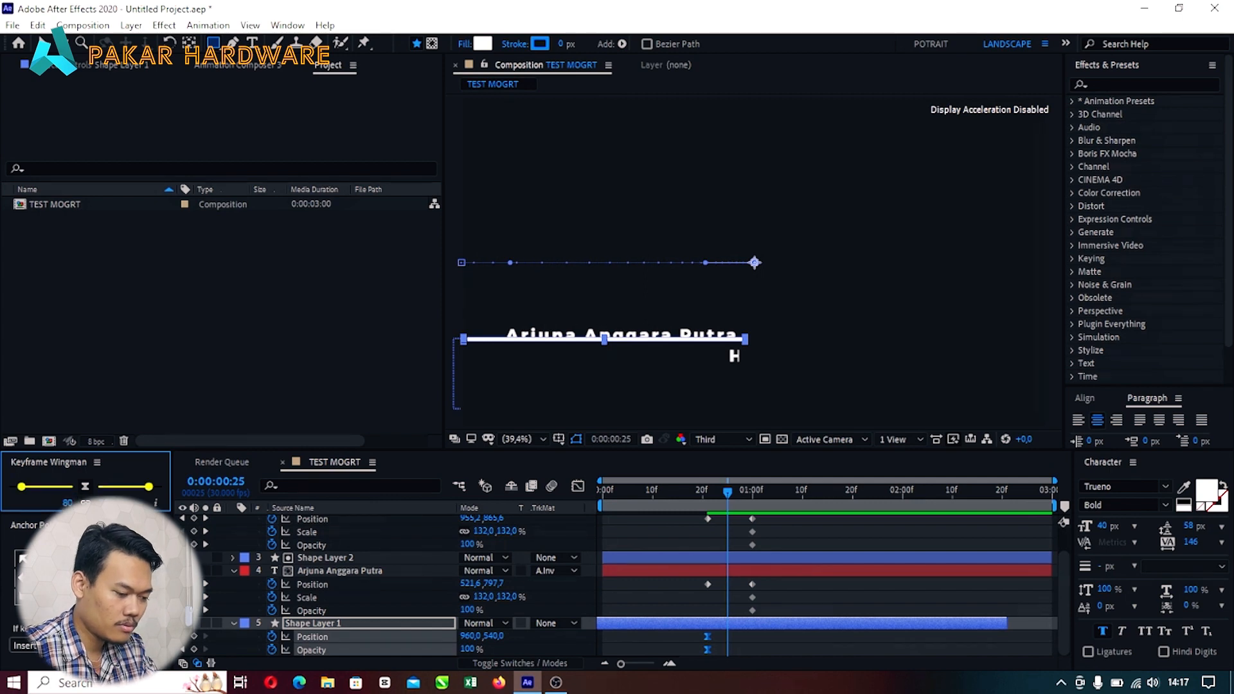
key("space")
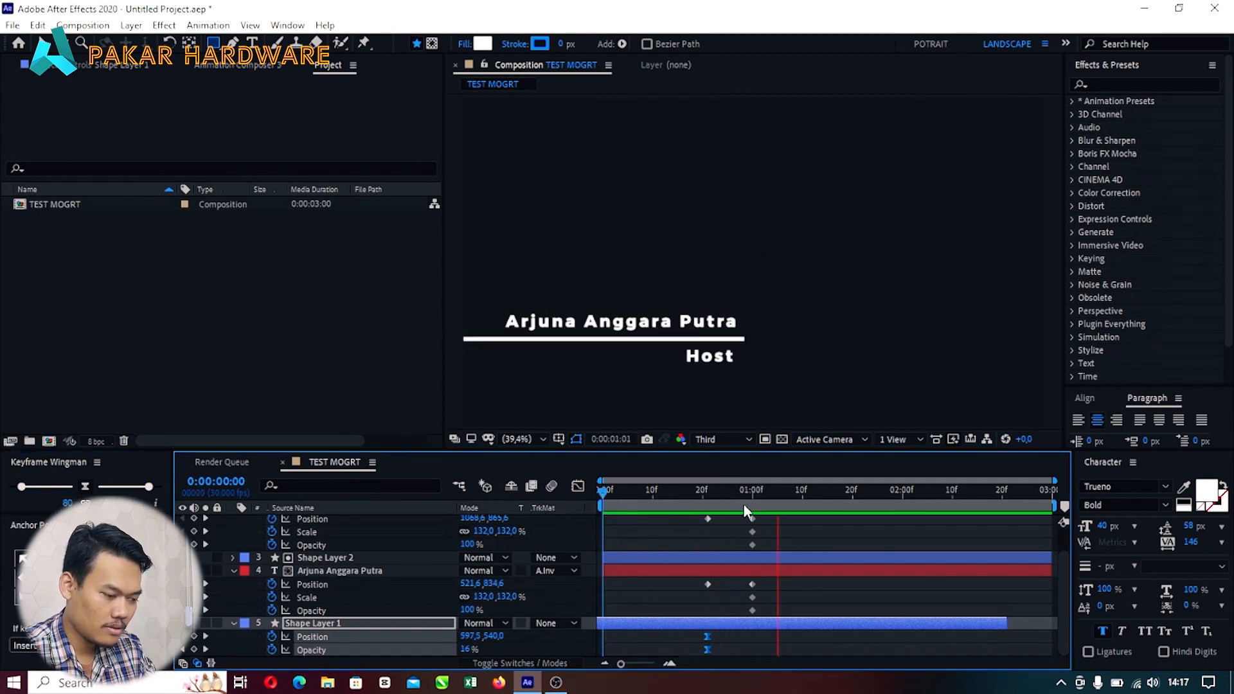
Step: Stop the preview and ease both Position keyframes of the name text layer with Keyframe Wingman at 80
key("space")
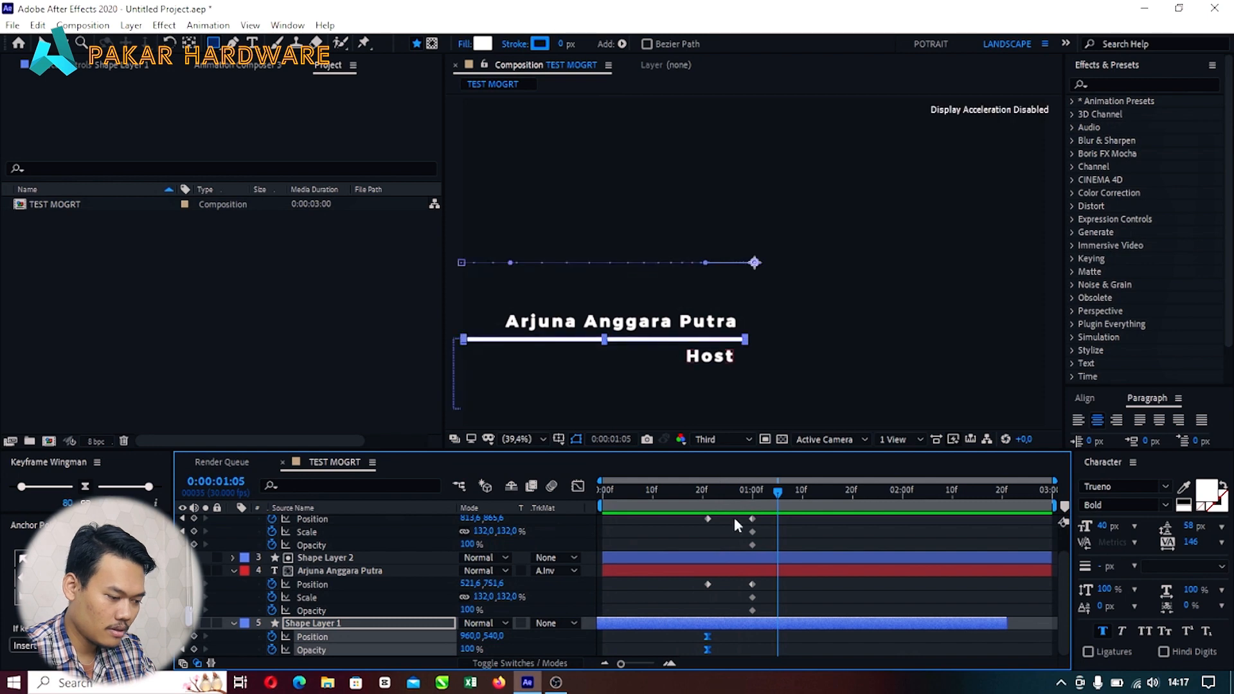
left_click(382, 570)
left_click_drag(690, 580, 767, 590)
left_click(108, 489)
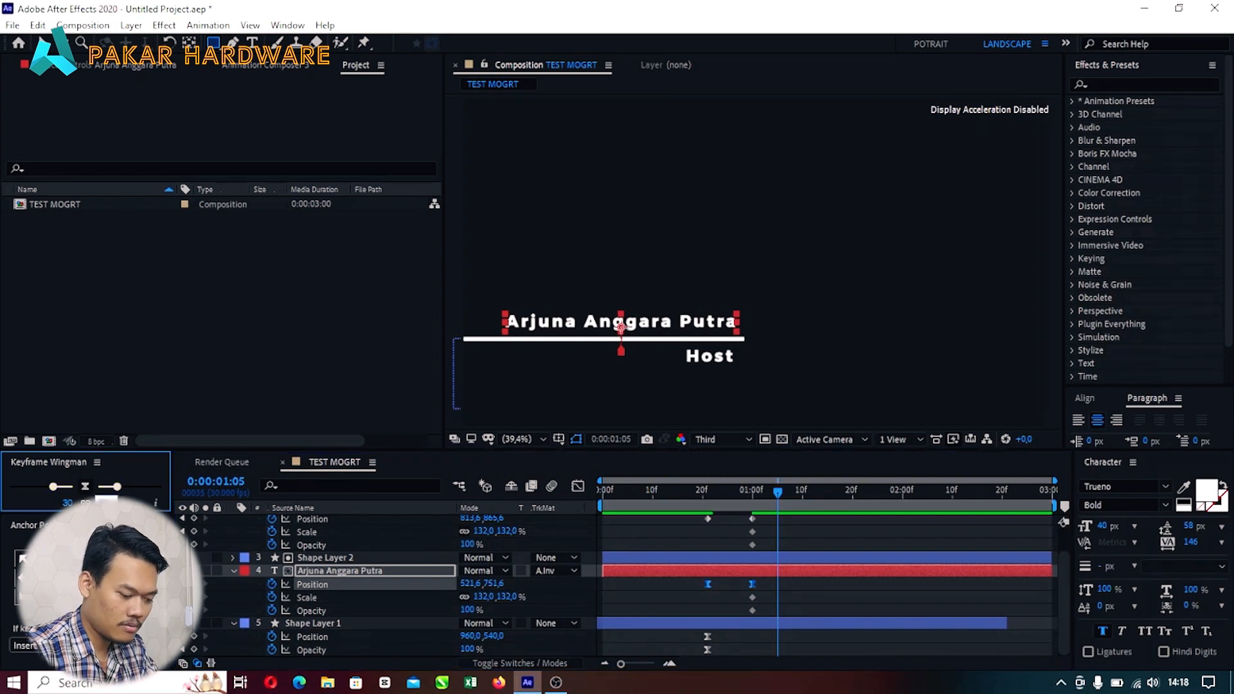
Step: Ease both Position keyframes of the Host text layer with Keyframe Wingman at 80
scroll(777, 566, "up", 2)
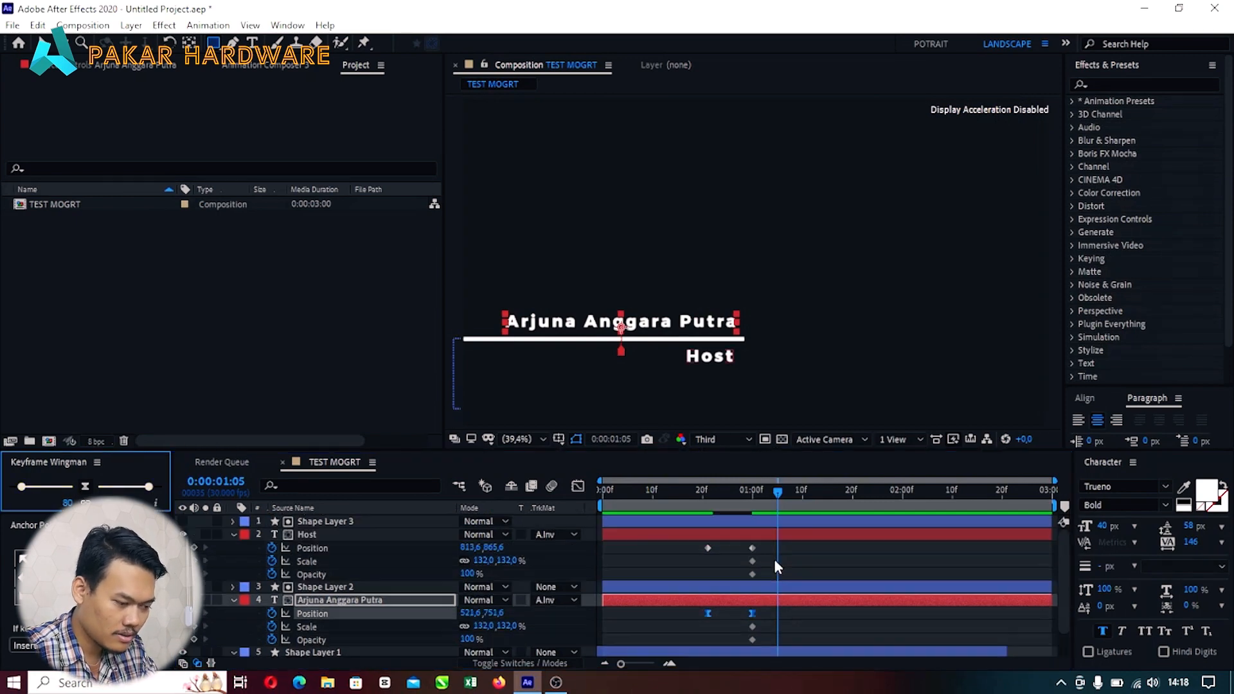
left_click_drag(761, 545, 695, 550)
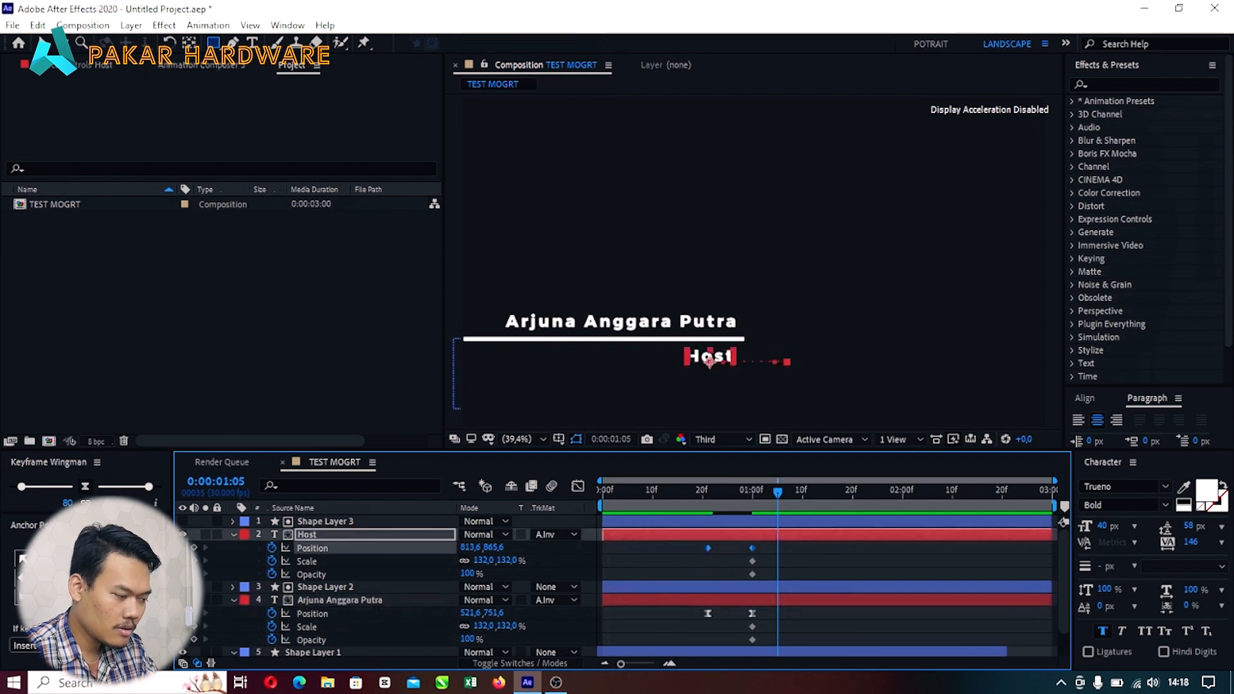
left_click(115, 487)
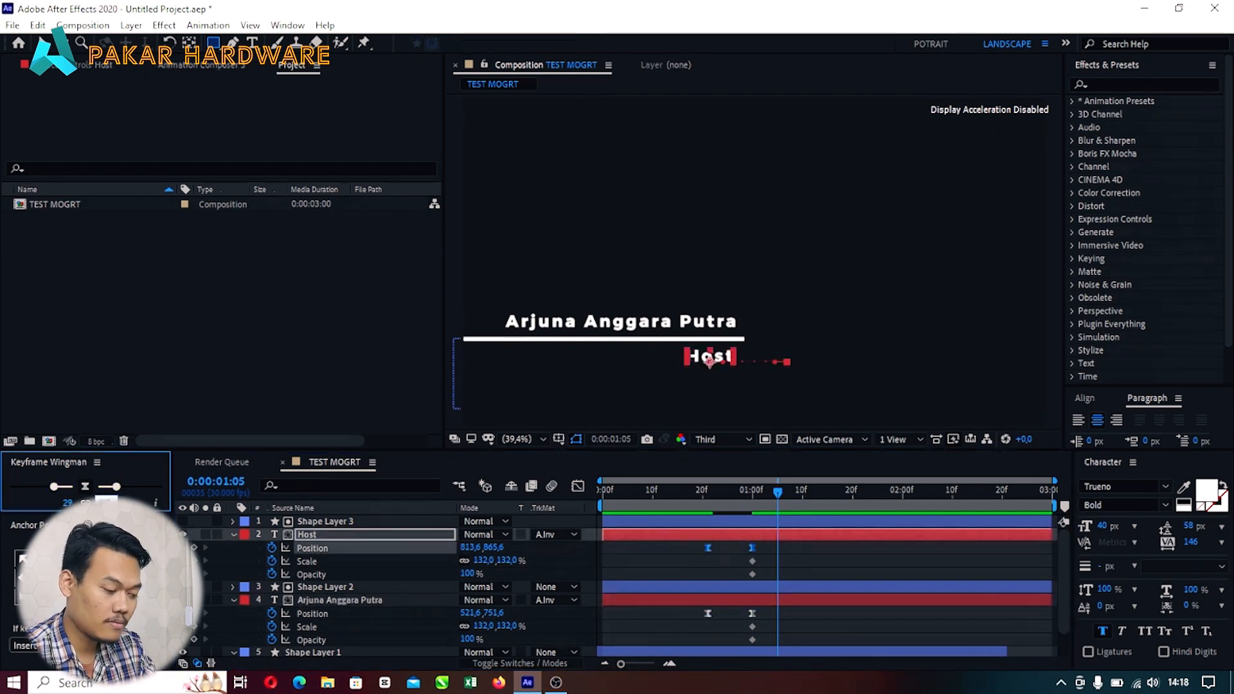
type("80")
key("Return")
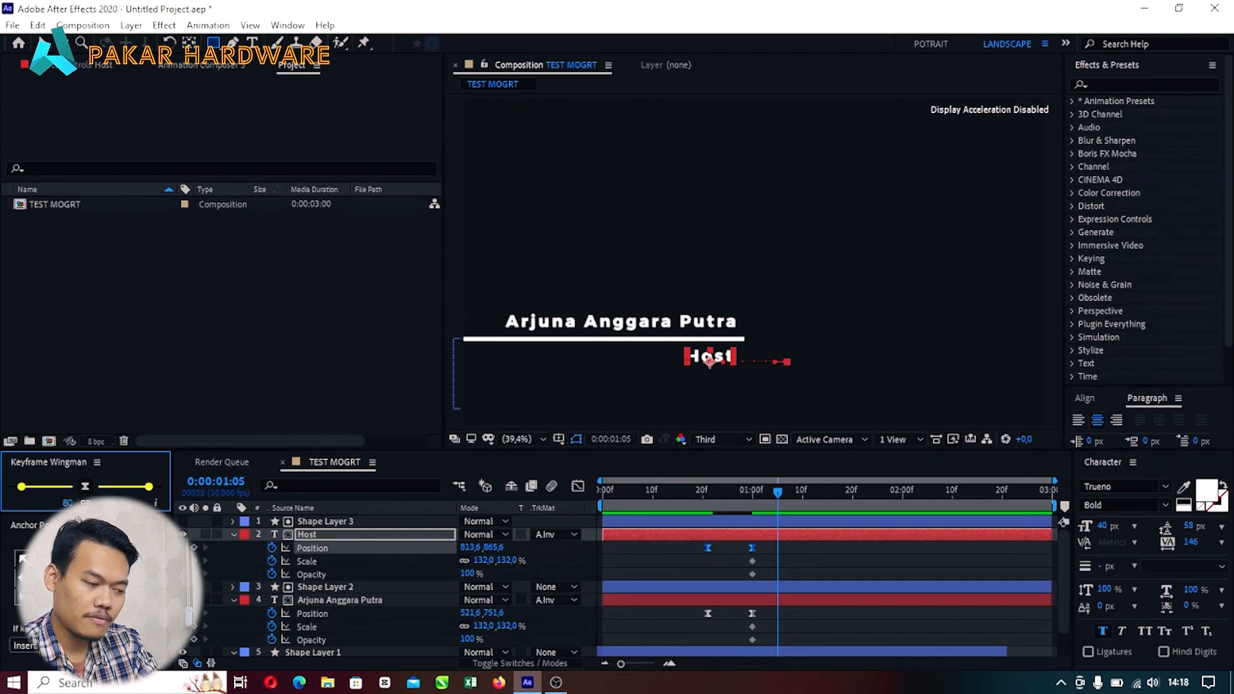
Step: Remove the Scale and Opacity keyframes from the Host layer and the name text layer
left_click(694, 557)
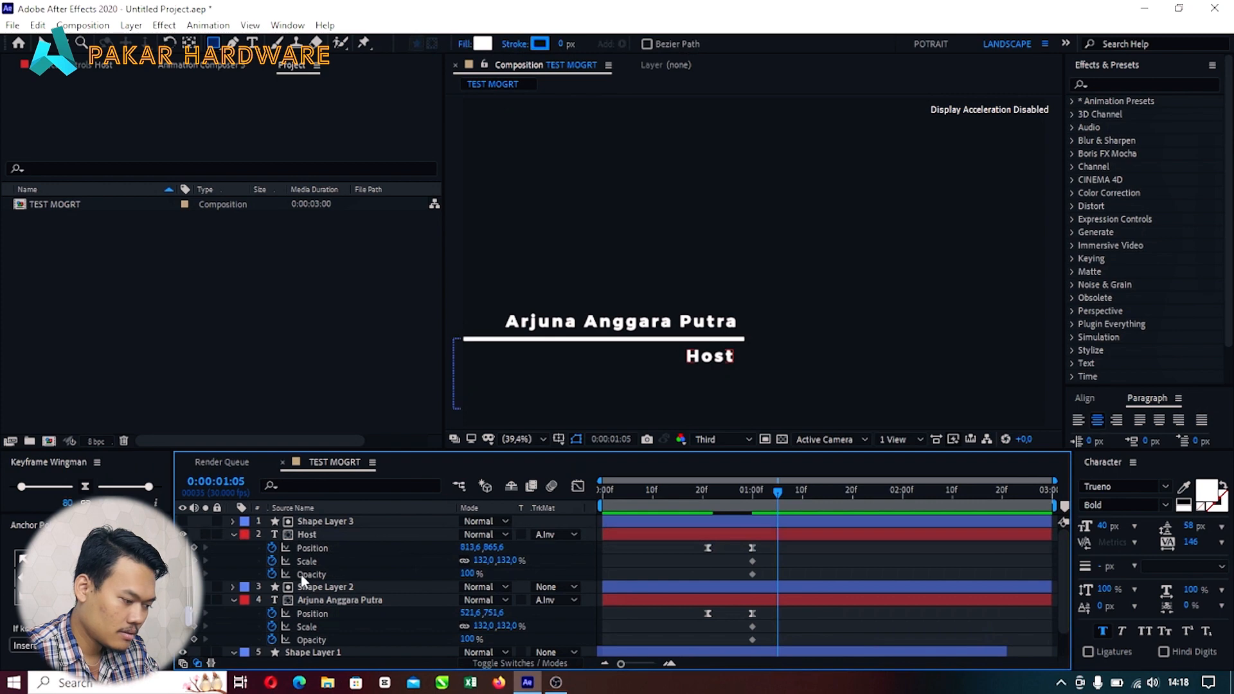
left_click(326, 573)
left_click(271, 561)
left_click(271, 574)
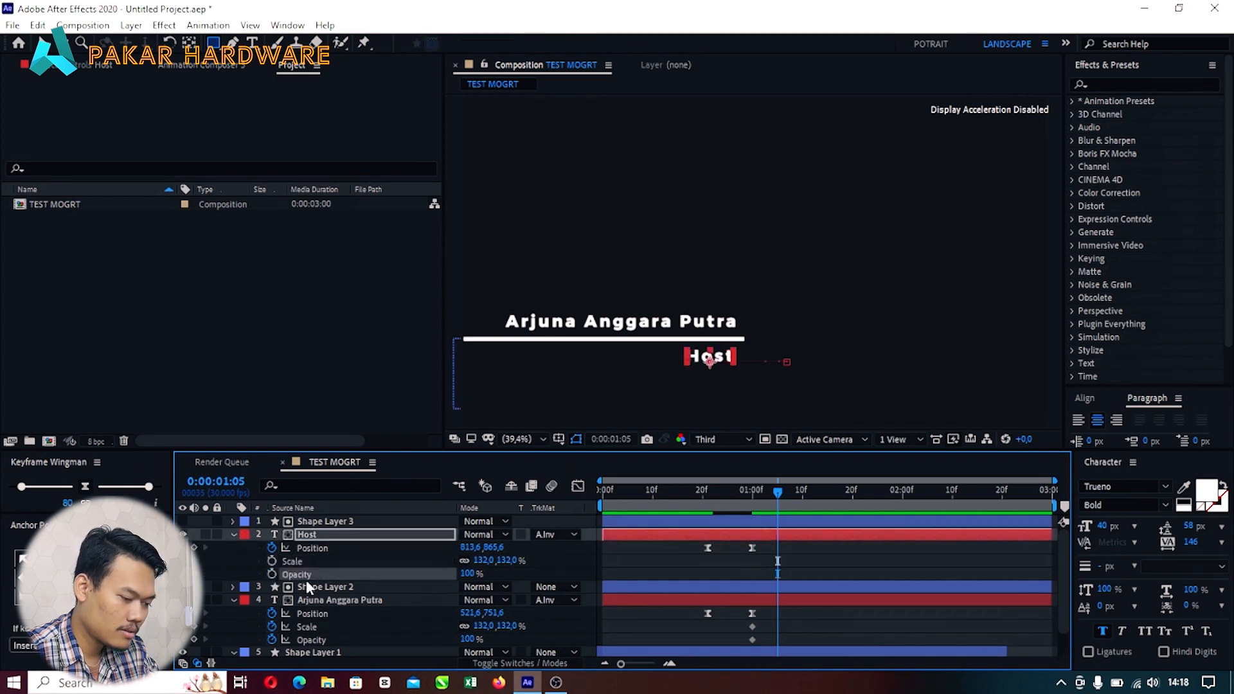
scroll(273, 616, "down", 1)
left_click(271, 610)
left_click(271, 597)
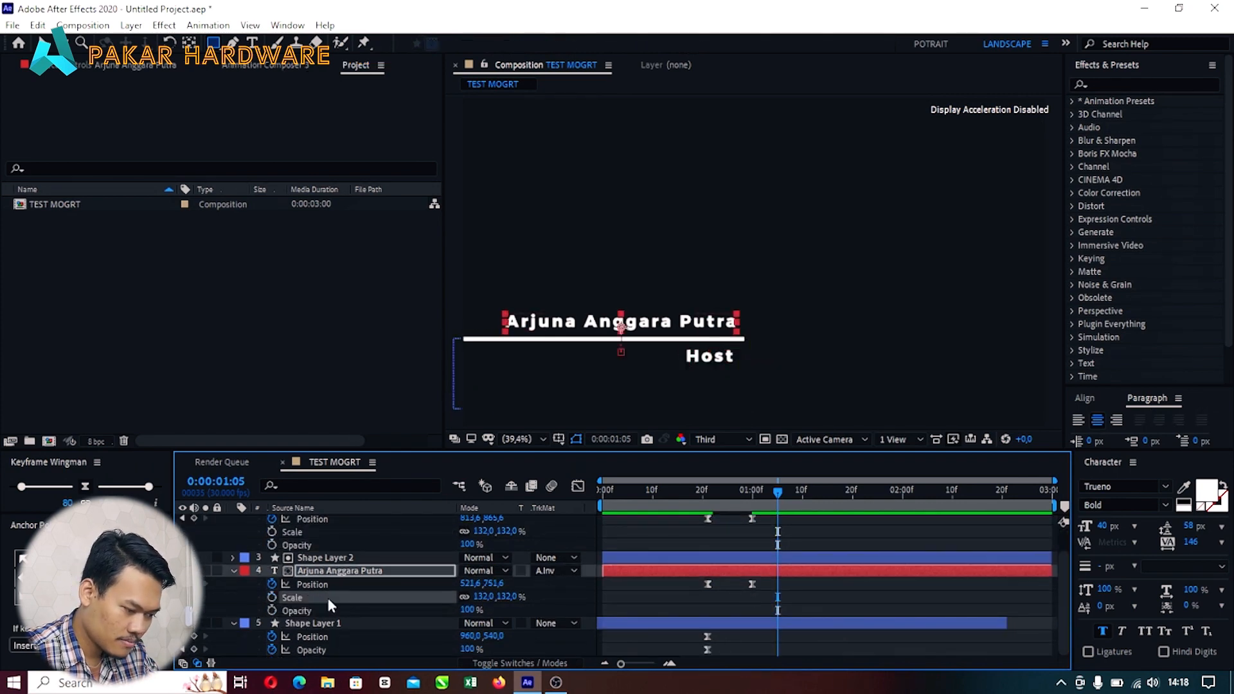
Step: Collapse the layers and reveal only their remaining keyframed properties in the timeline
left_click(690, 601)
key("u")
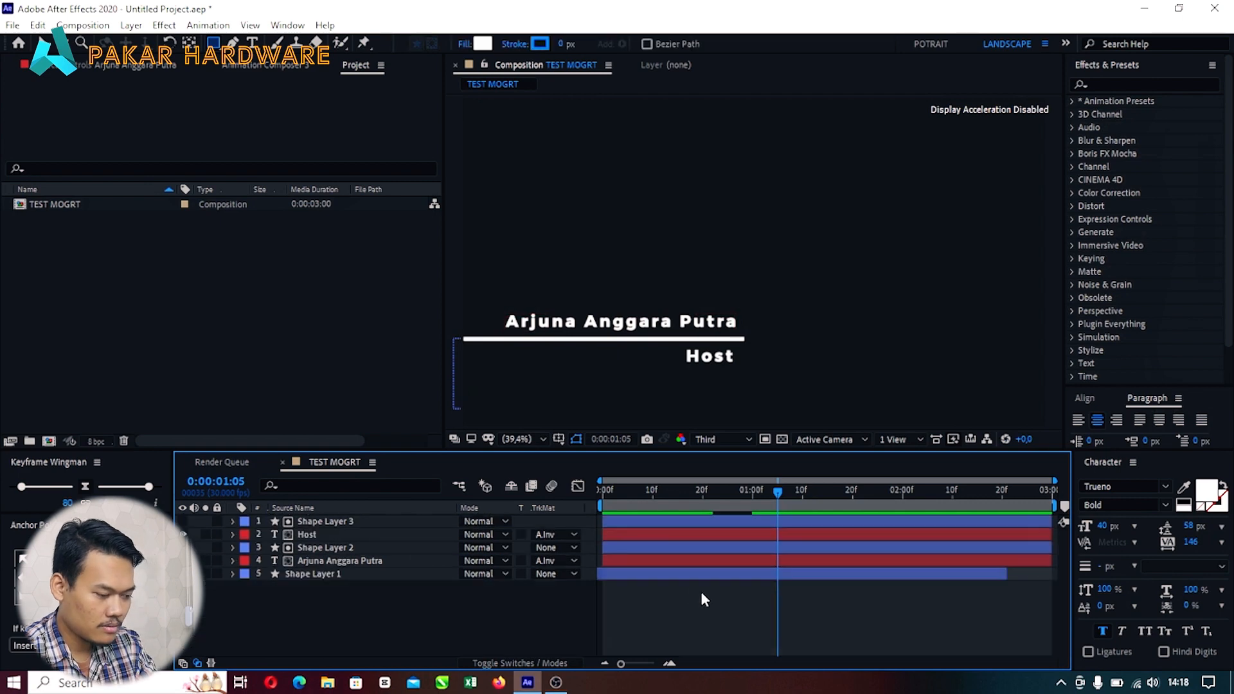
key("u")
key("u")
scroll(764, 585, "down", 5)
key("u")
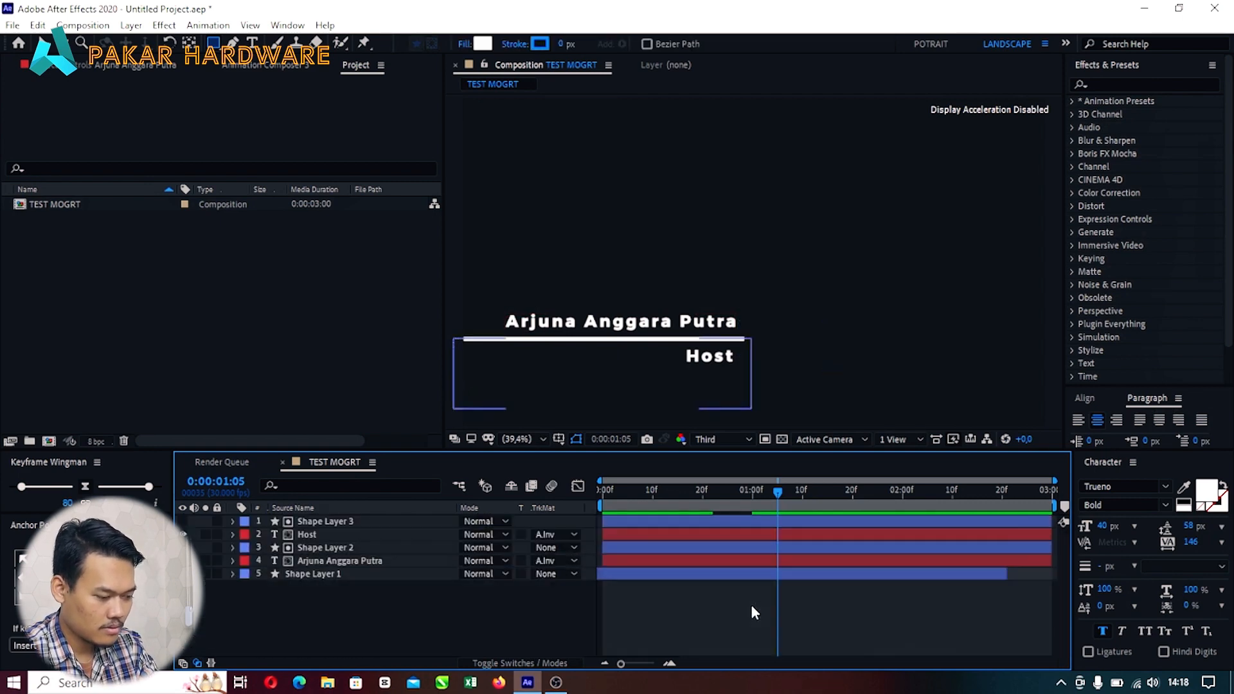
key("u")
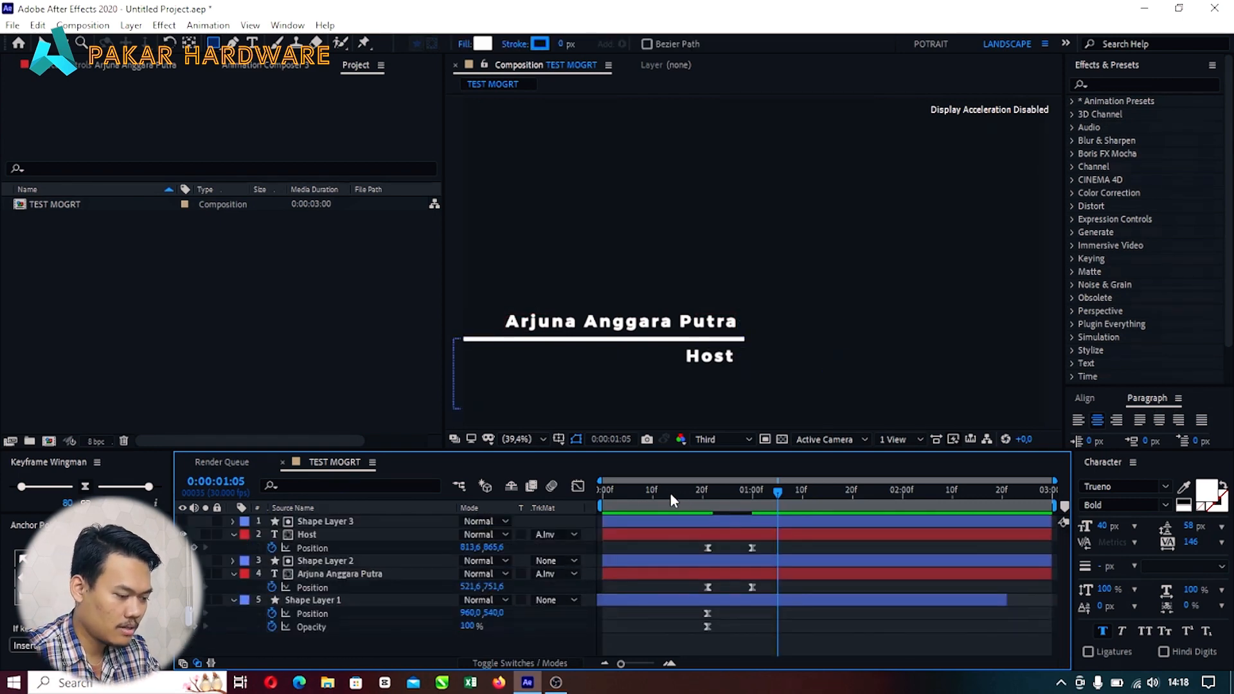
Step: Set the white line's Opacity to 0% at the start of the composition and preview the animation
key("Home")
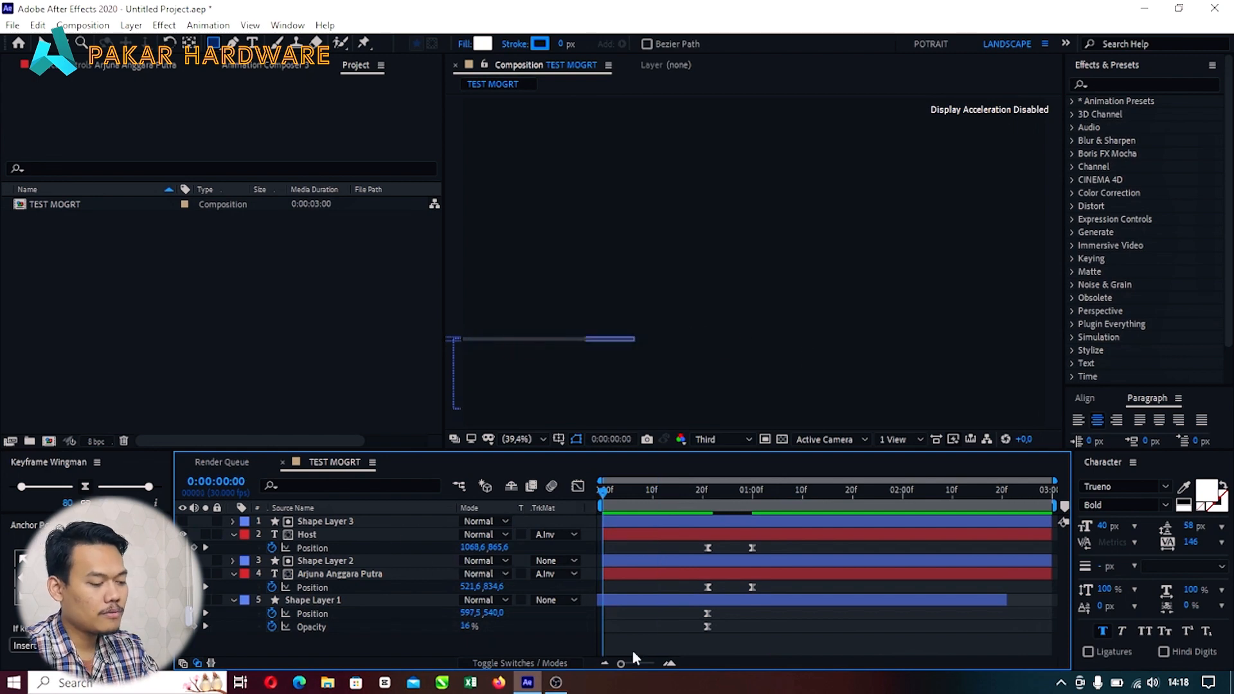
left_click(617, 599)
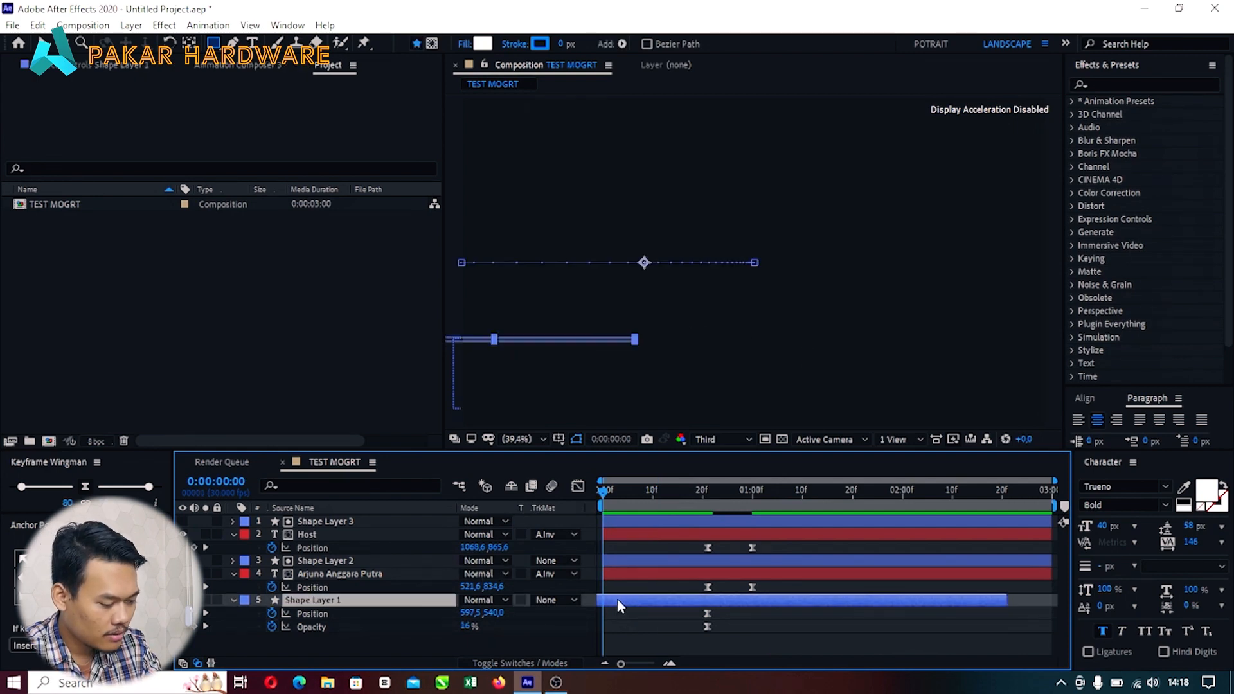
key("u")
key("t")
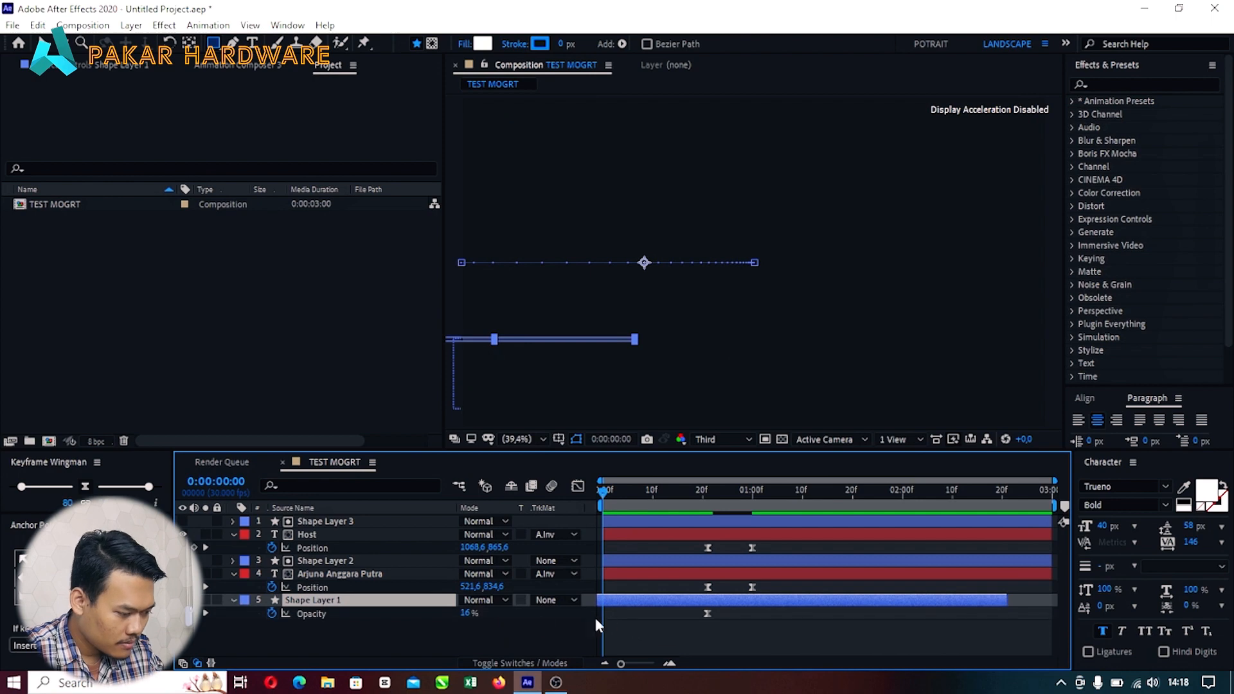
left_click_drag(464, 614, 477, 516)
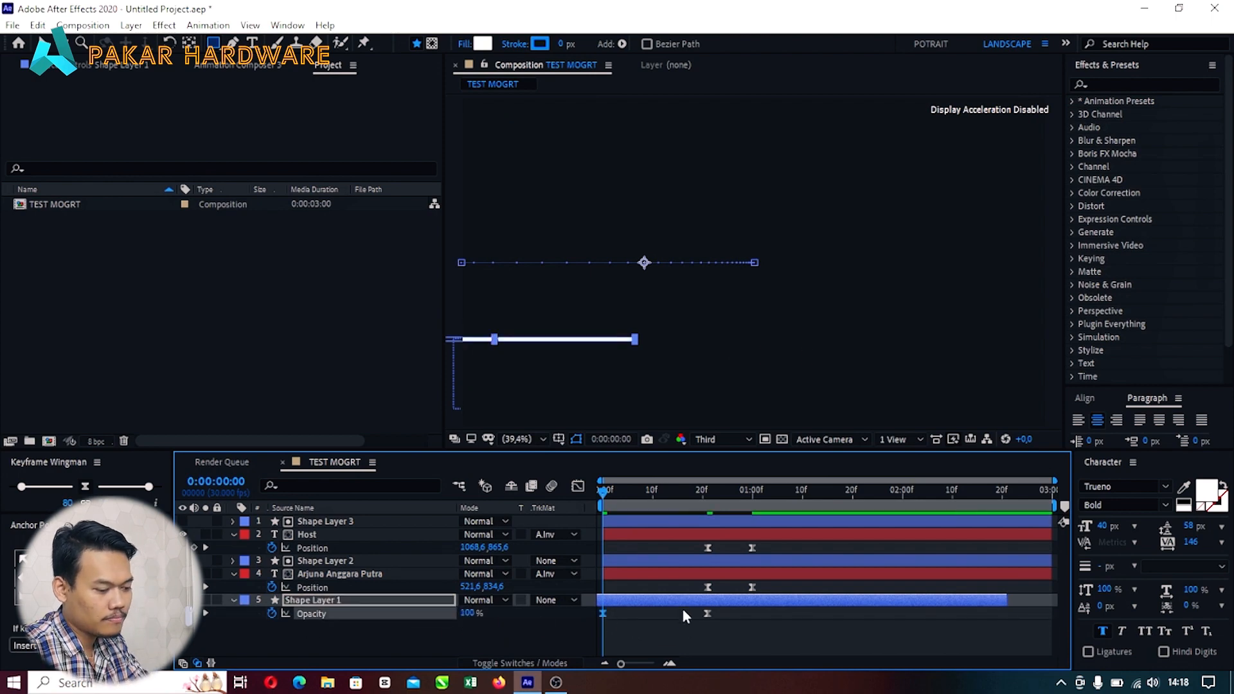
left_click(678, 627)
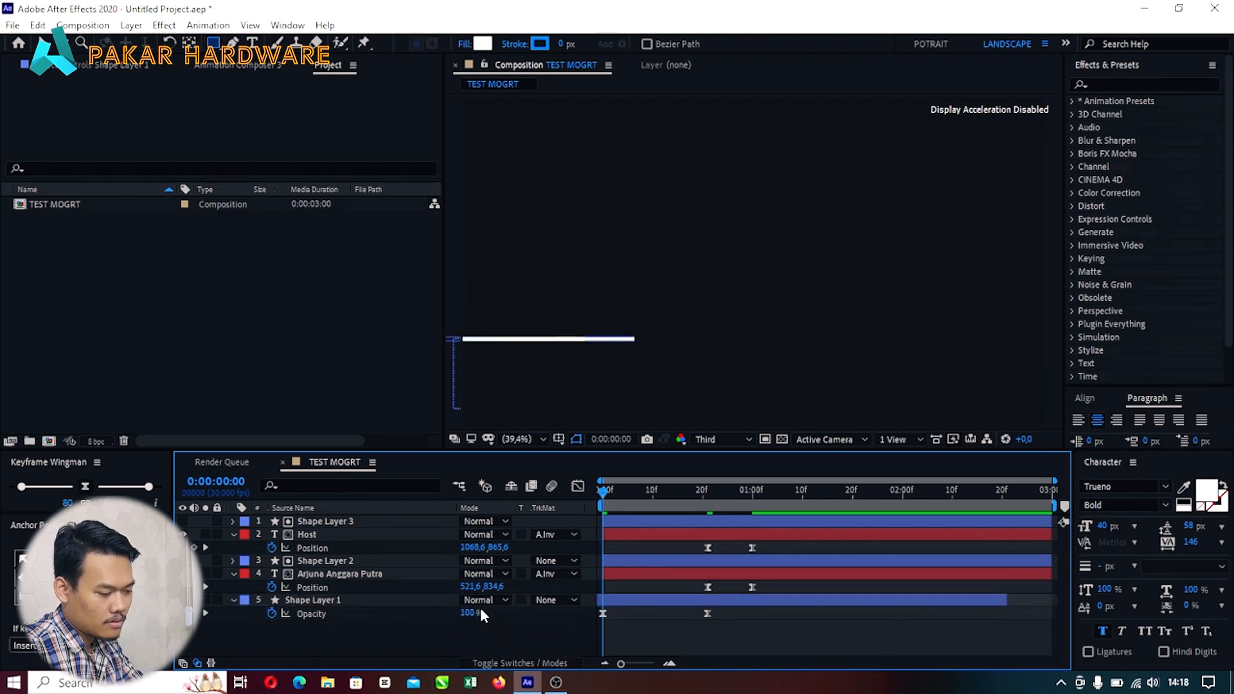
left_click_drag(467, 613, 370, 617)
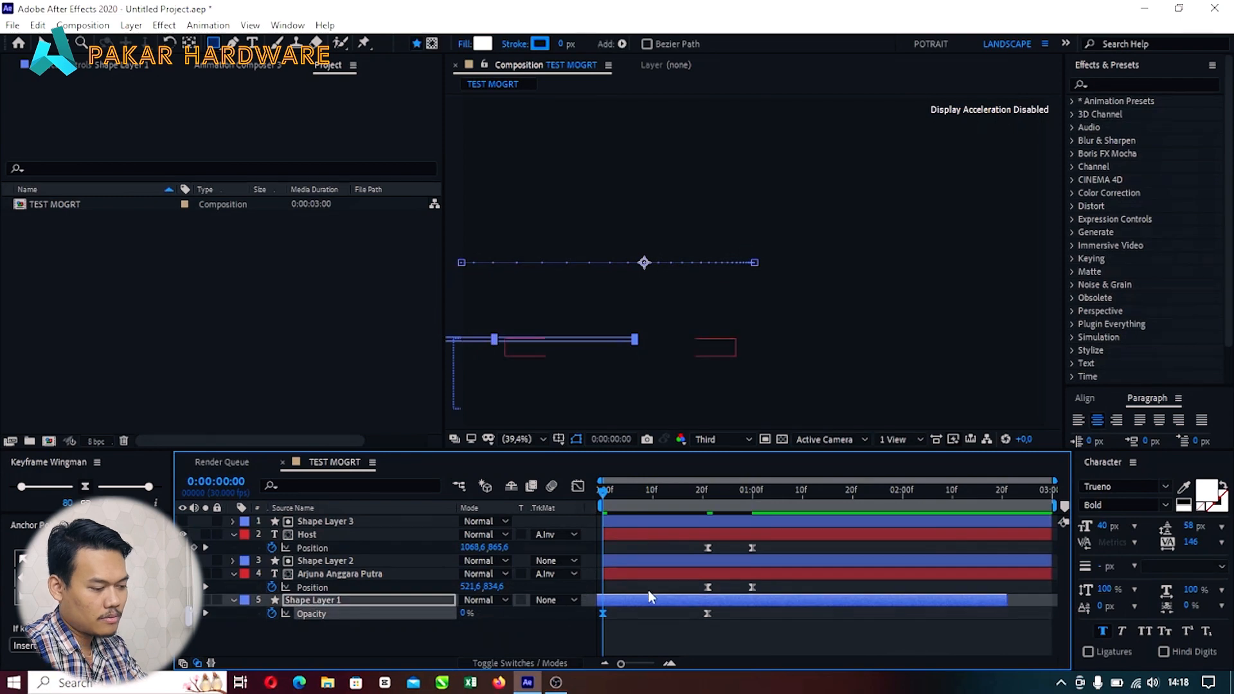
left_click(877, 652)
key("space")
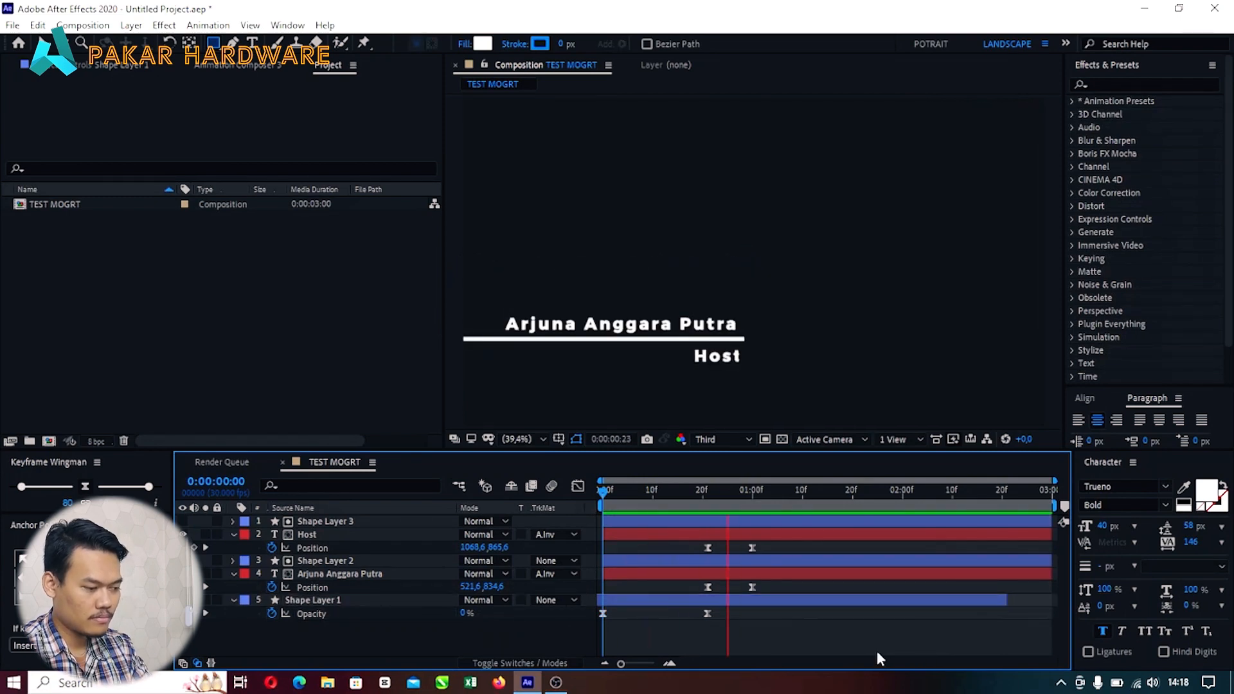
key("space")
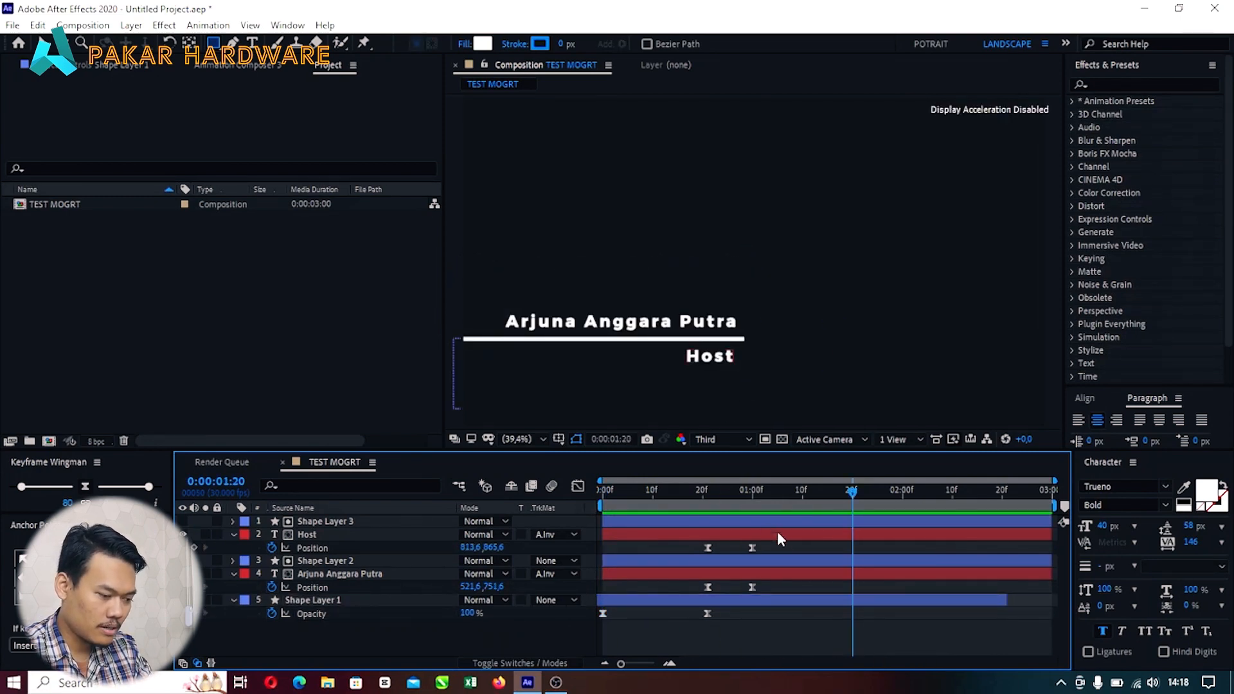
Step: Move the ending Position keyframes of the Host and name layers to about 0:00:01:13 and replay the animation from the start
left_click_drag(759, 541, 818, 557)
left_click_drag(708, 490, 537, 506)
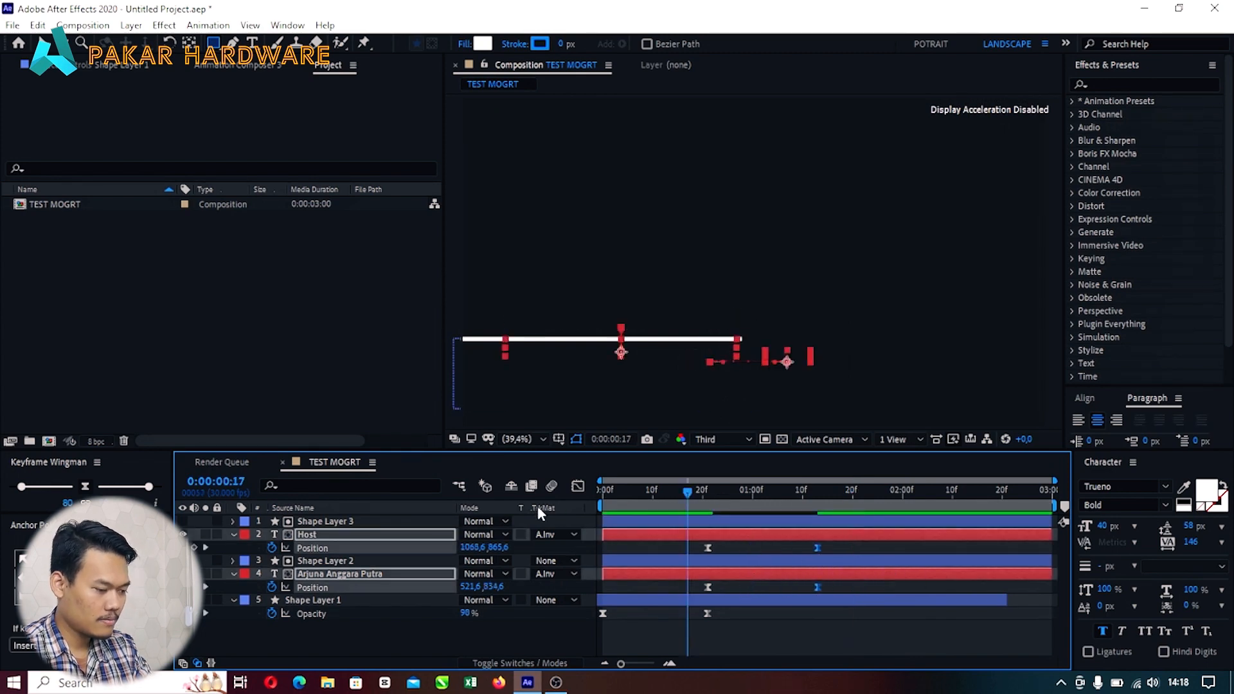
key("space")
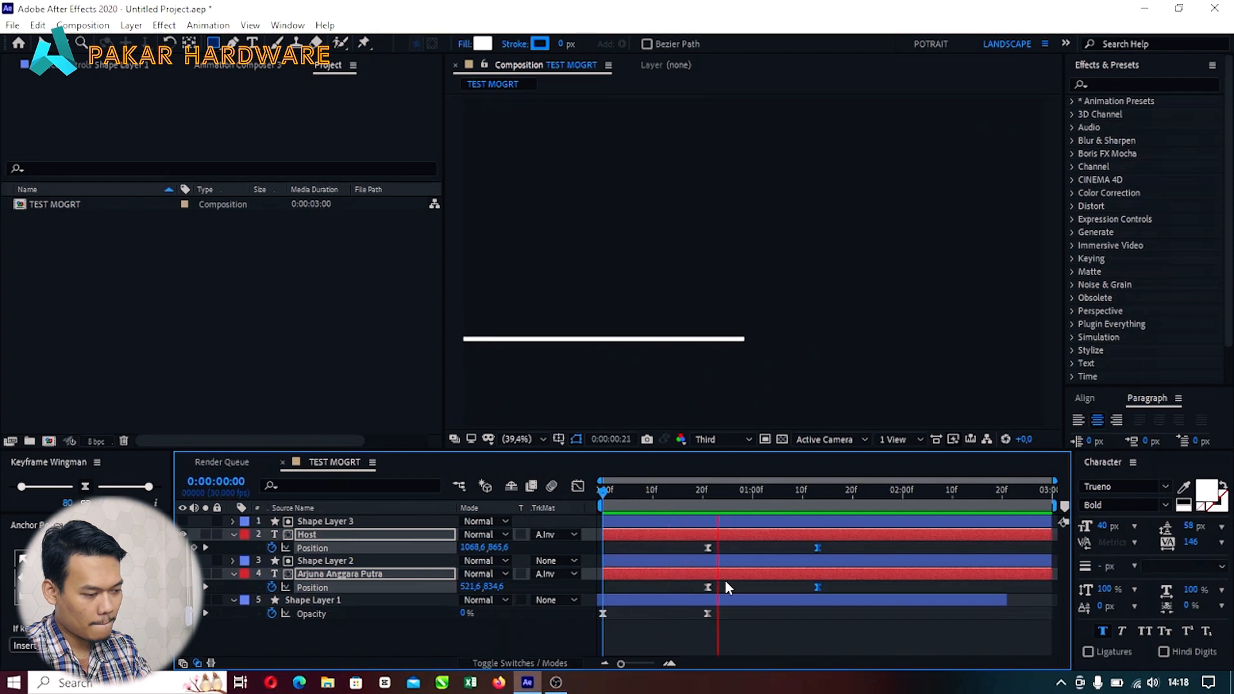
key("space")
left_click(785, 545)
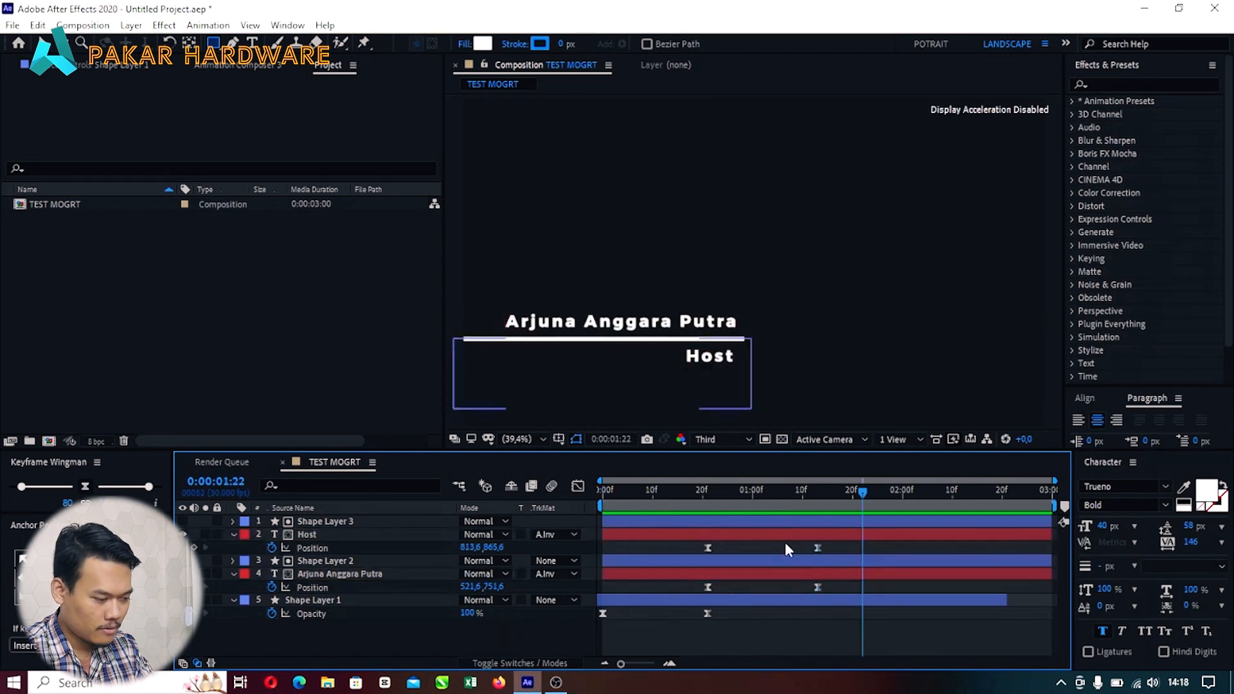
Step: Shift the Host layer about 8 frames later in the timeline and preview the animation from the start
left_click(327, 533)
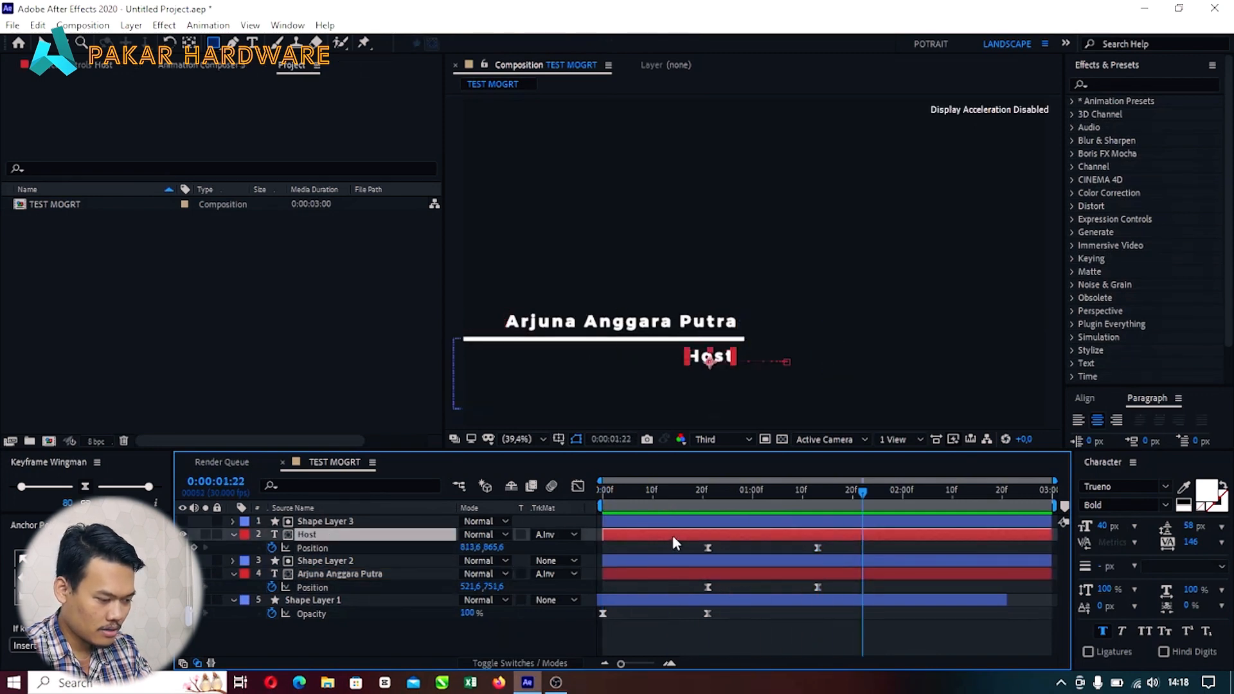
left_click_drag(672, 535, 713, 538)
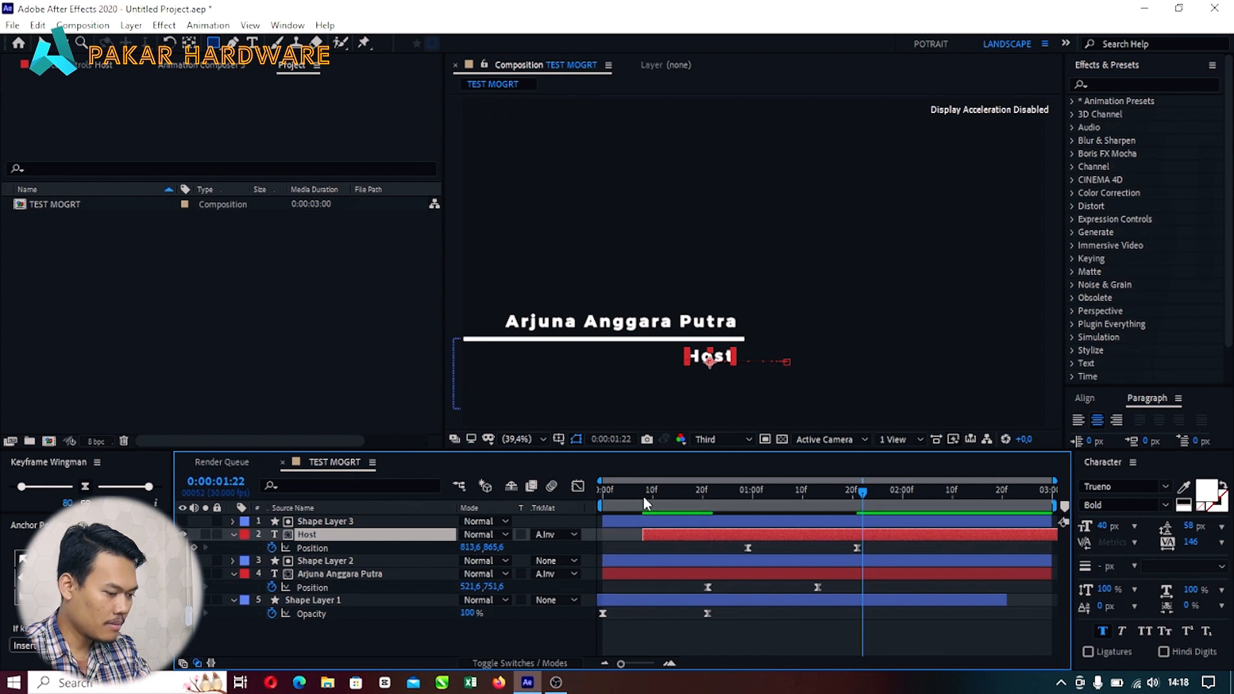
key("Home")
key("space")
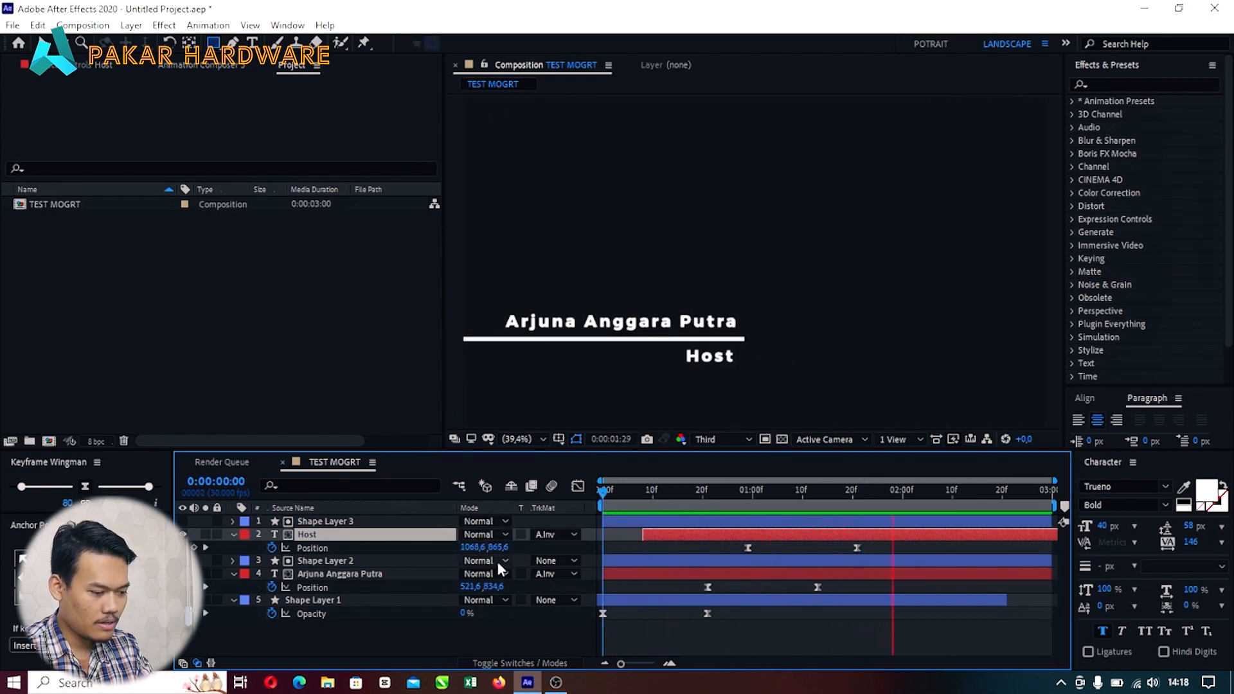
key("space")
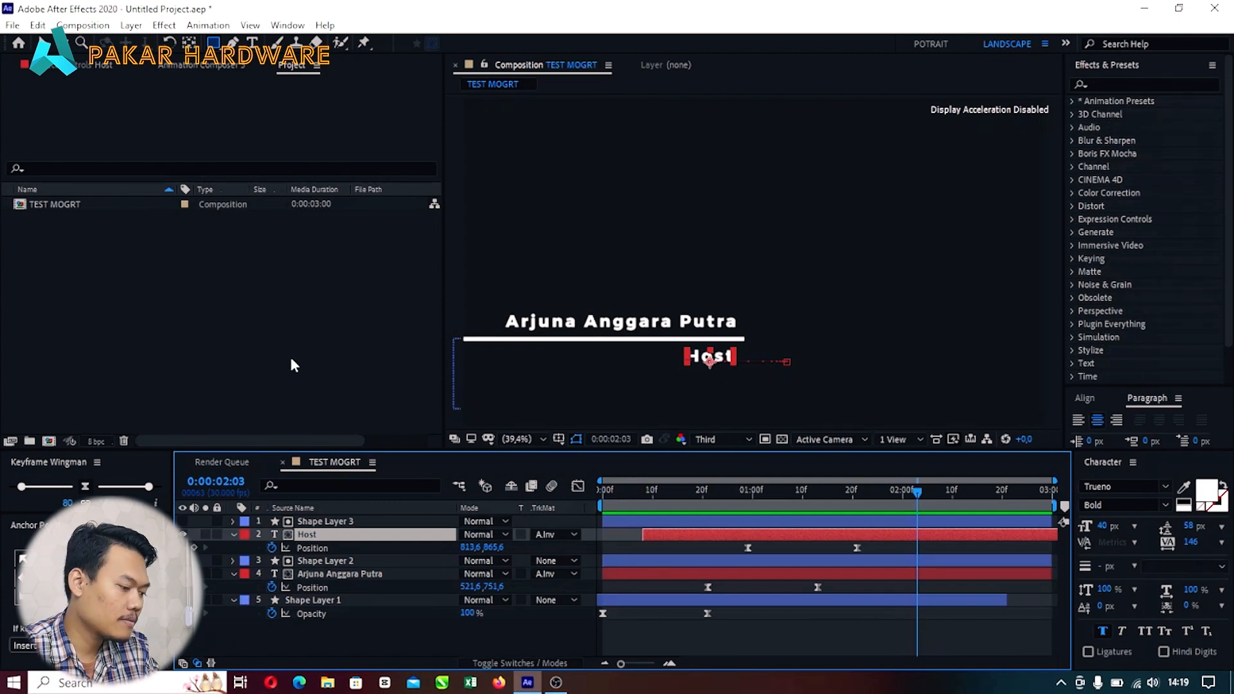
Step: Collapse the layers' properties in the timeline and open the Essential Graphics panel
left_click(343, 630)
key("u")
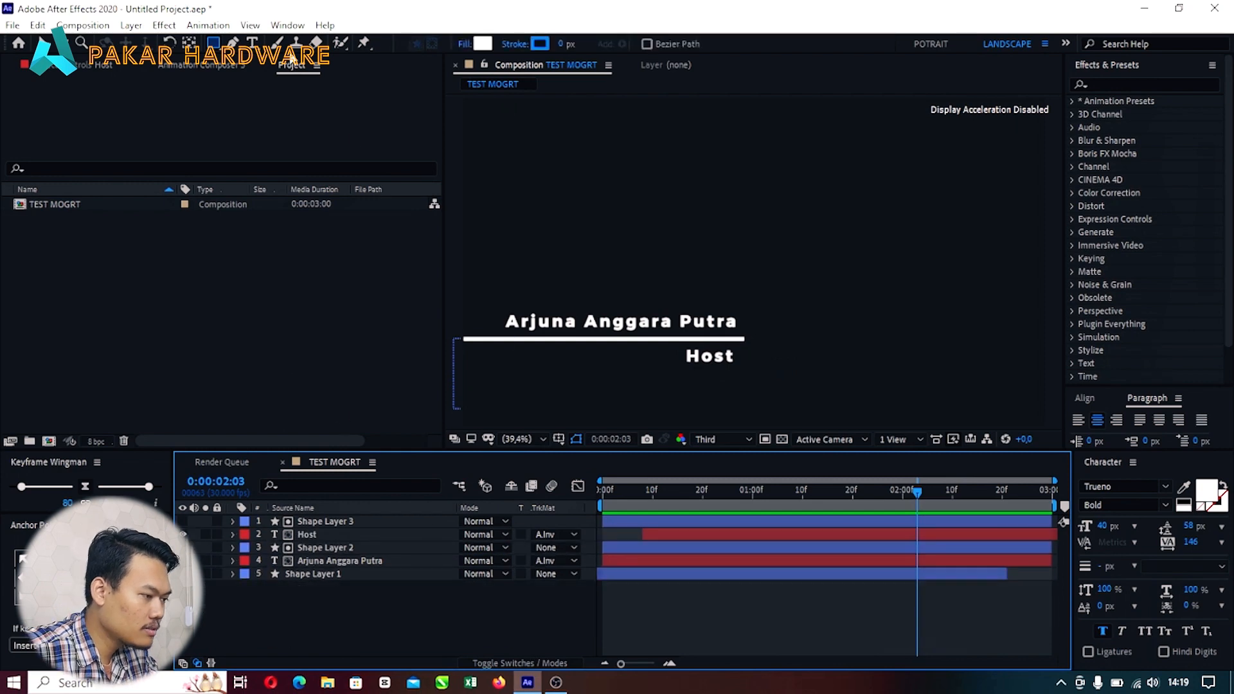
left_click(288, 26)
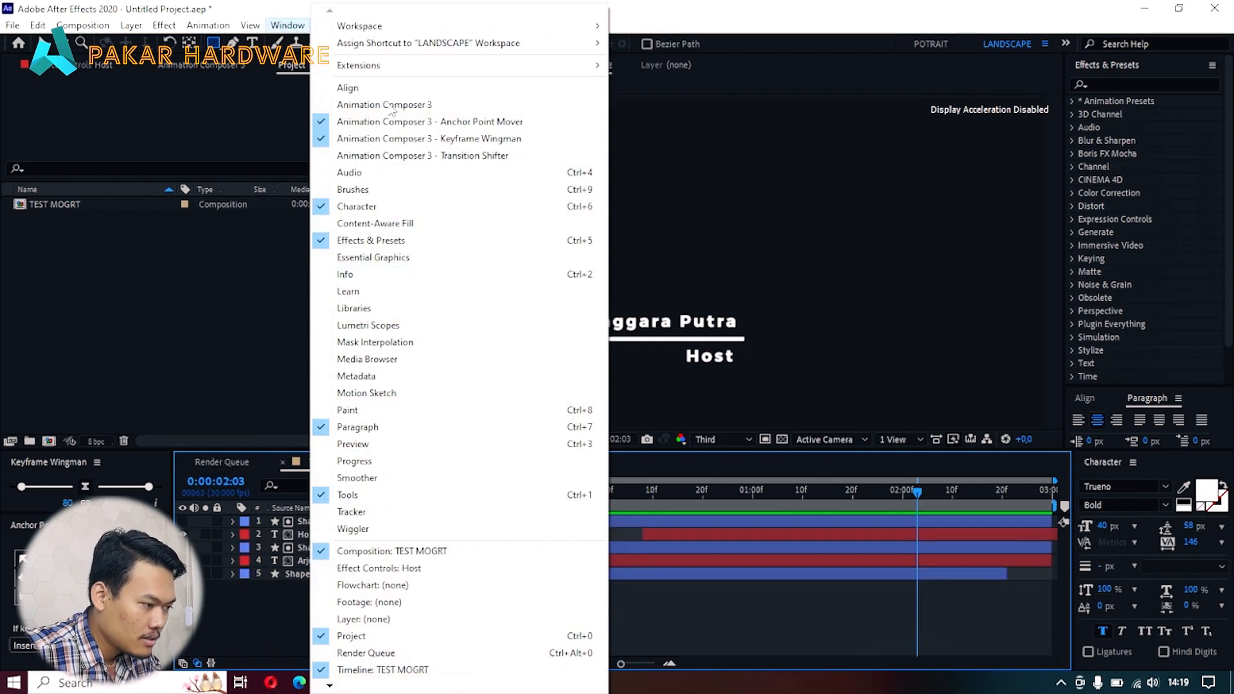
left_click(376, 258)
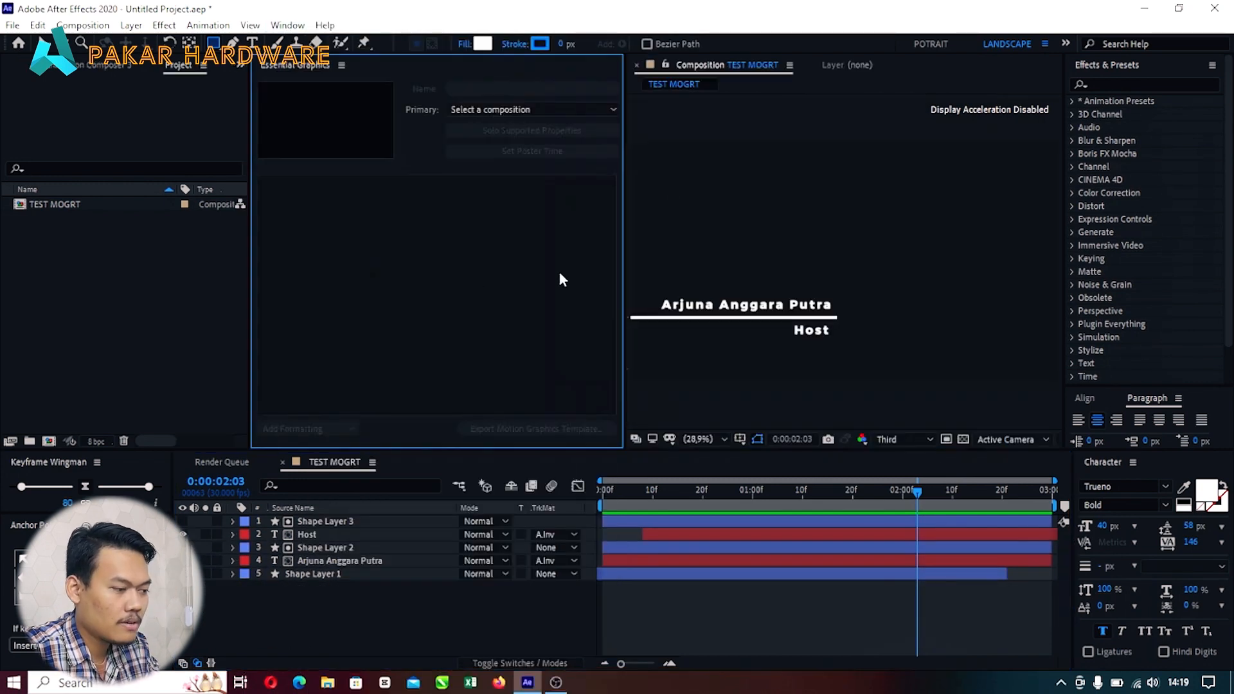
left_click(700, 438)
left_click(707, 166)
left_click(386, 225)
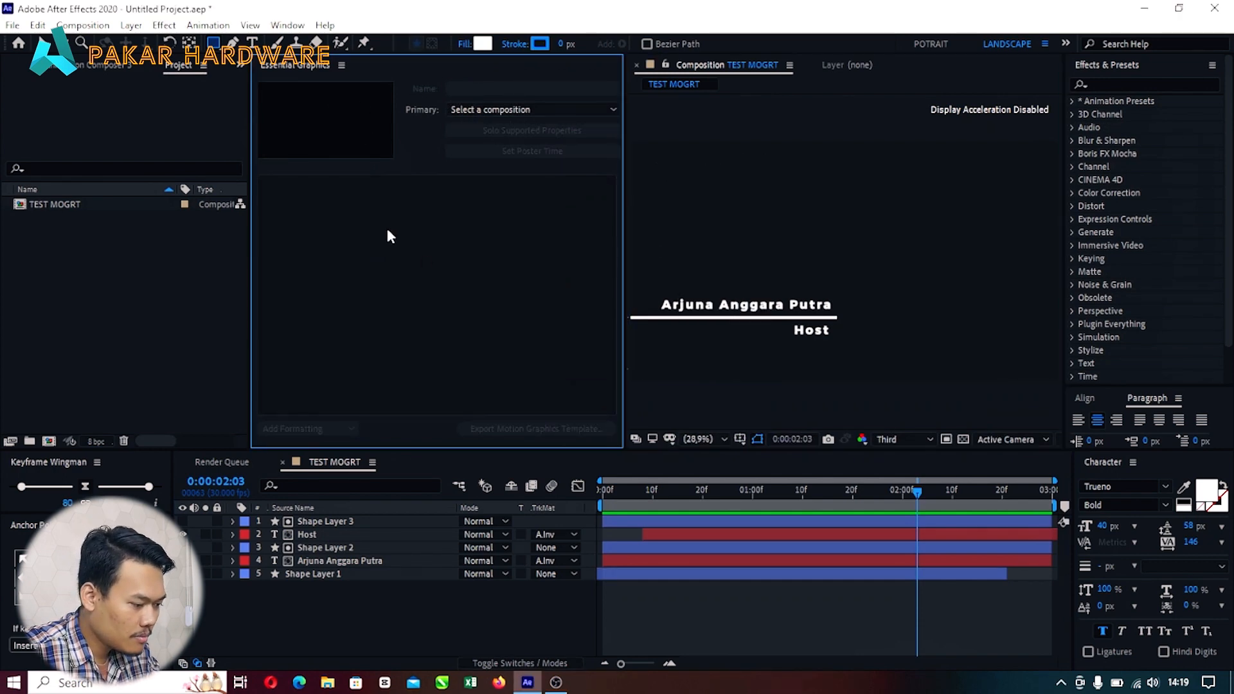
Step: Select the Host text layer and the name text layer in turn to locate the template's two texts
left_click(311, 535)
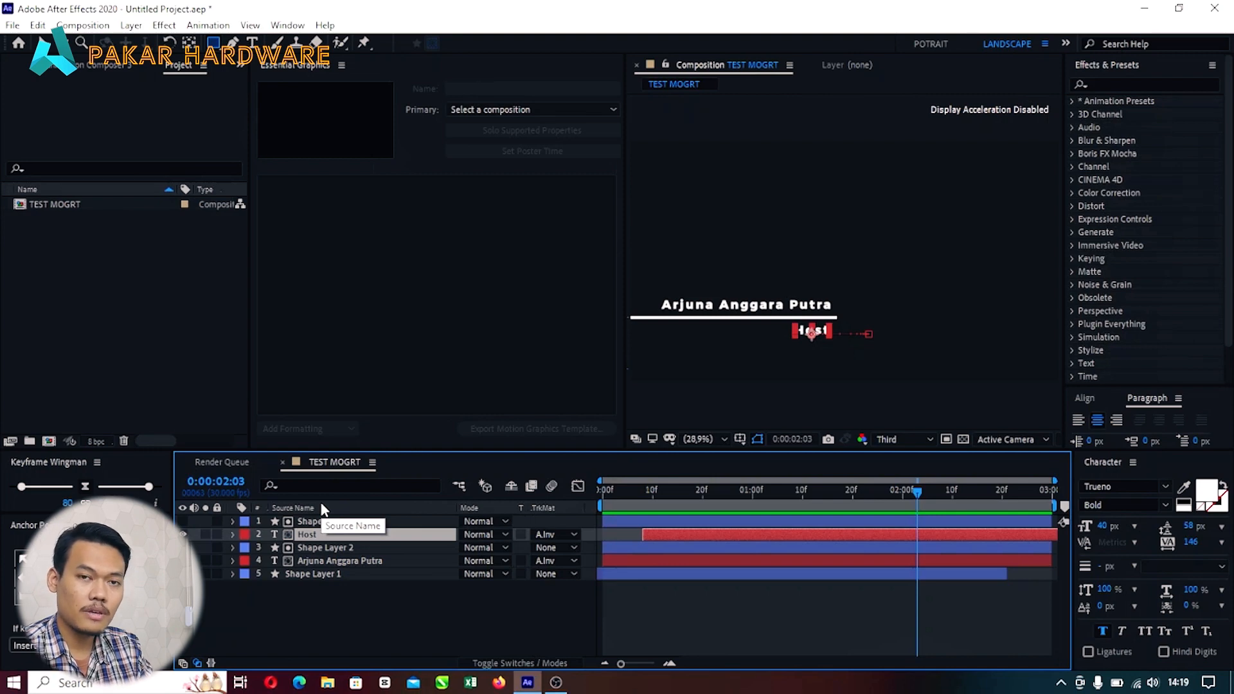
left_click(324, 594)
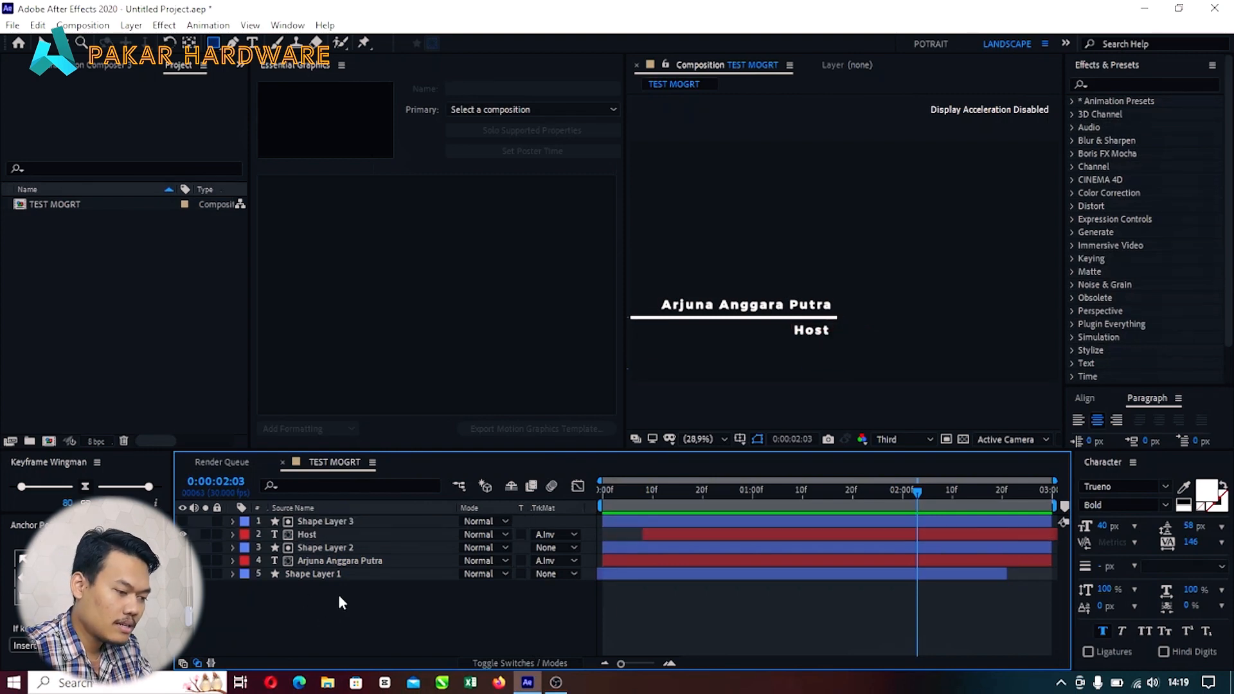
left_click(325, 534)
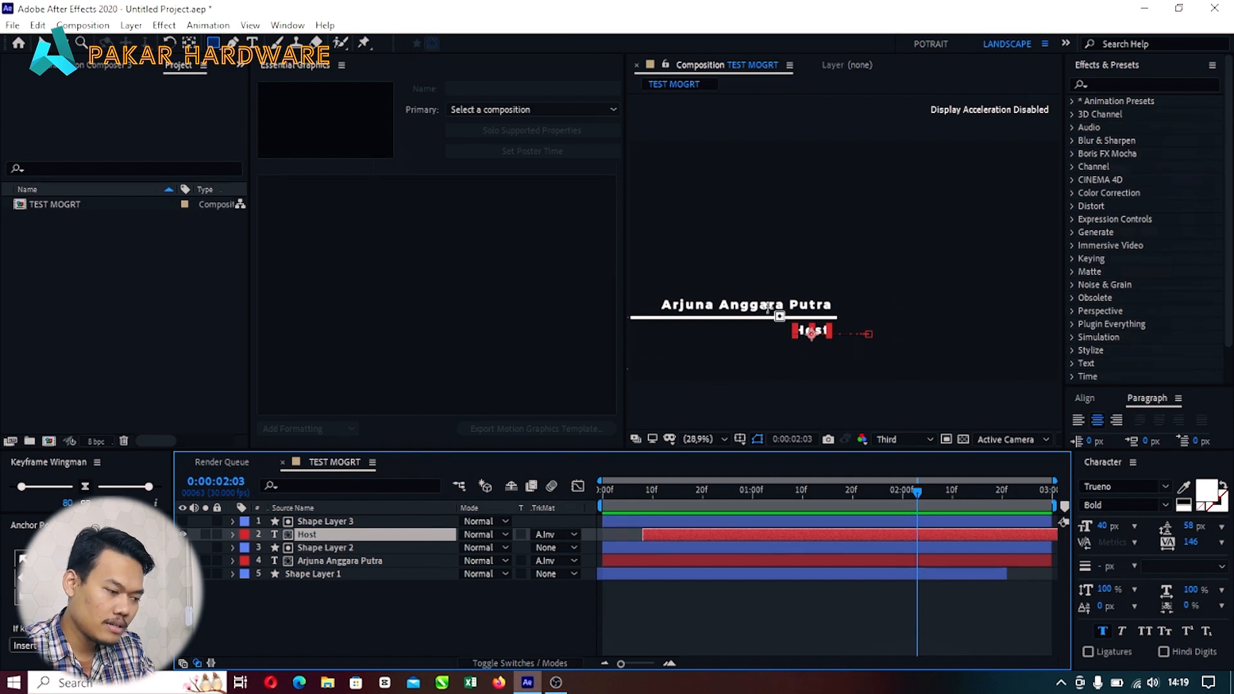
left_click(330, 562)
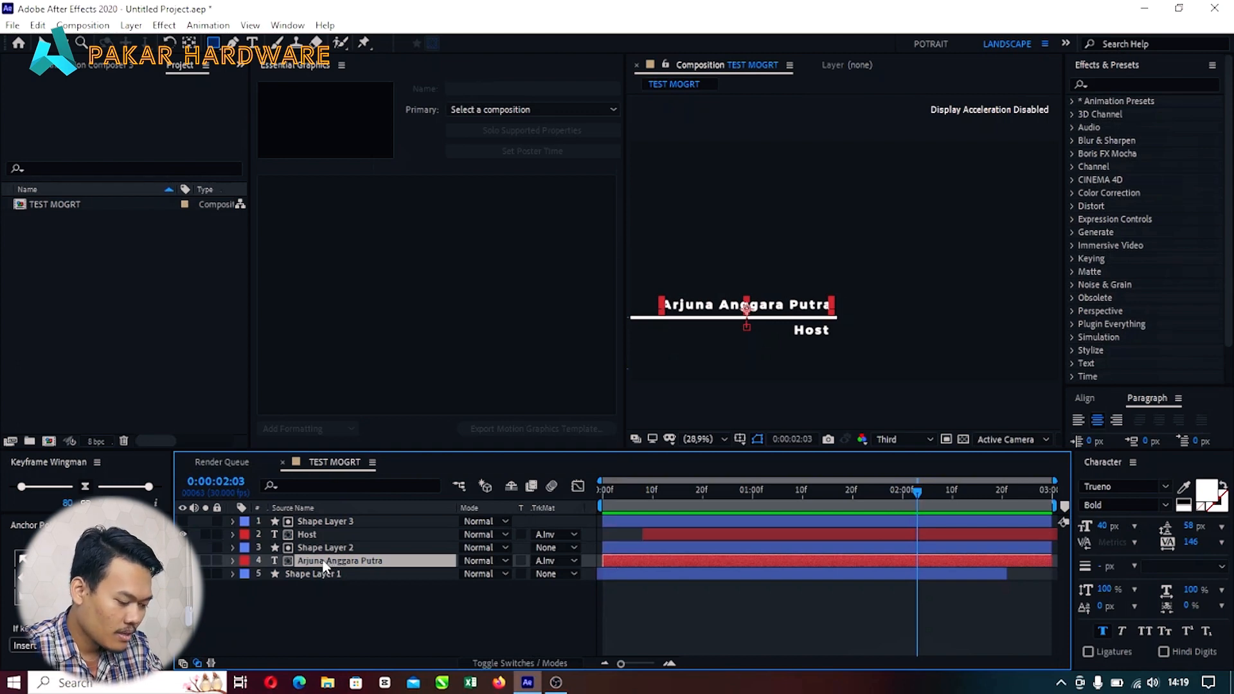
Step: Add the name text layer's Source Text to the Essential Graphics controls and rename the control Nama
left_click(233, 561)
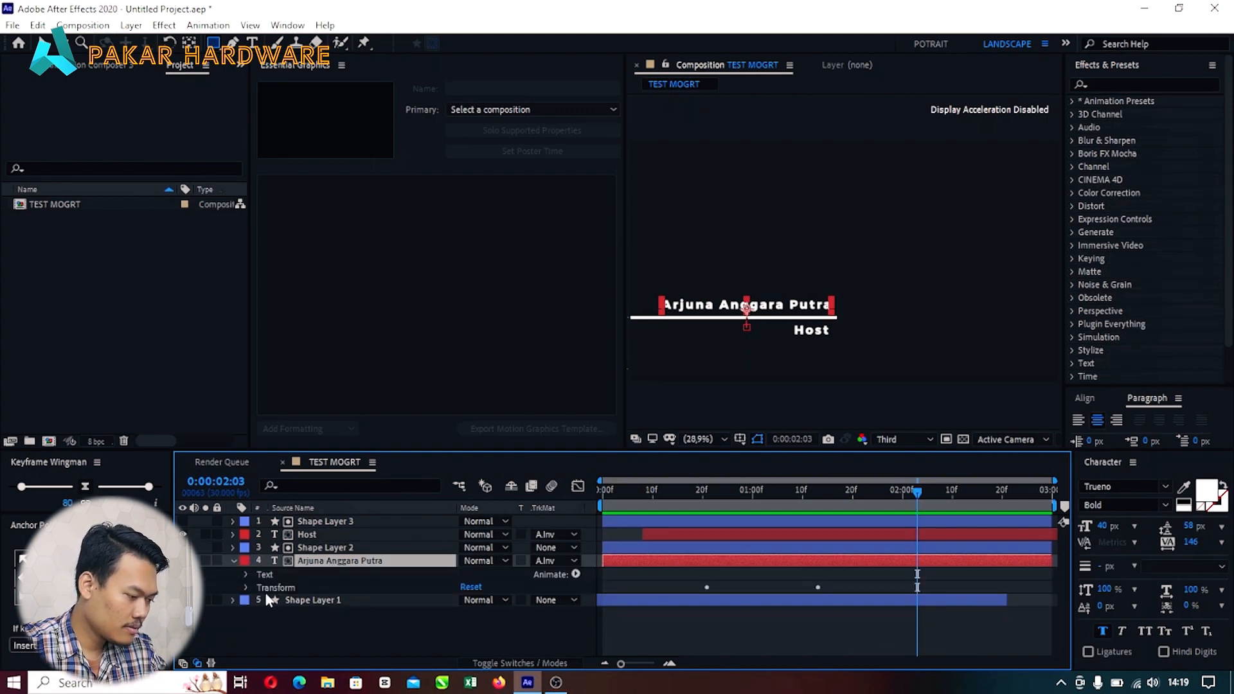
left_click(246, 574)
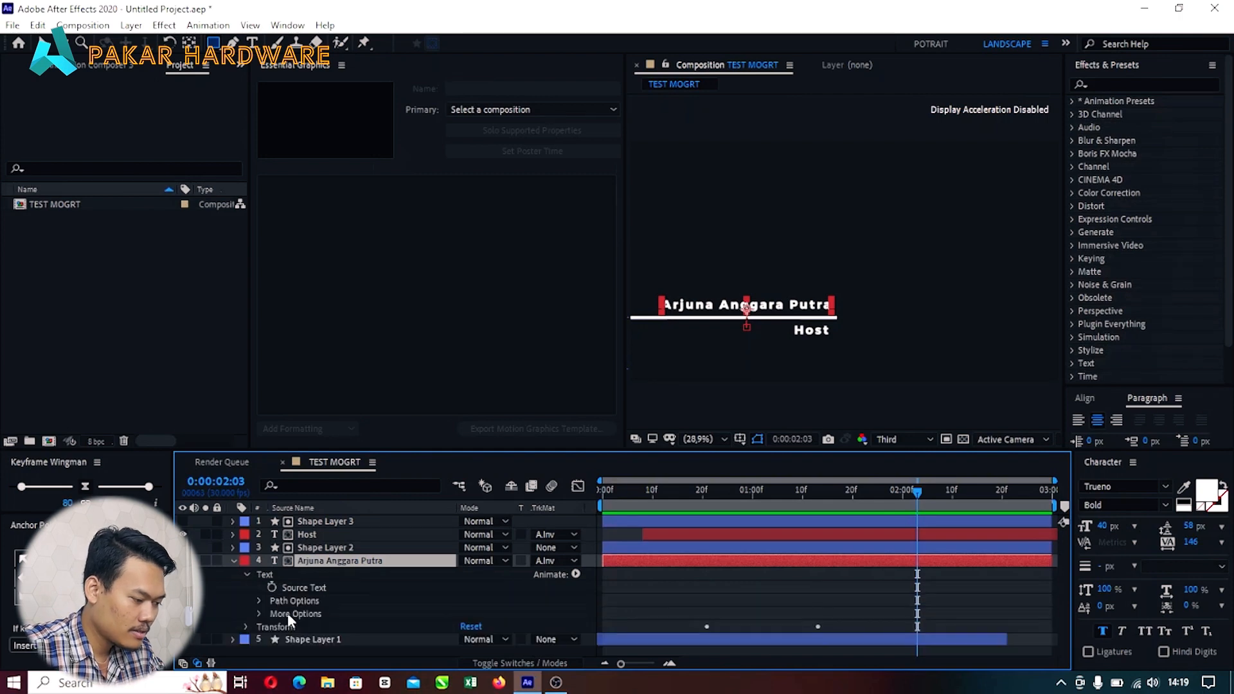
left_click(302, 587)
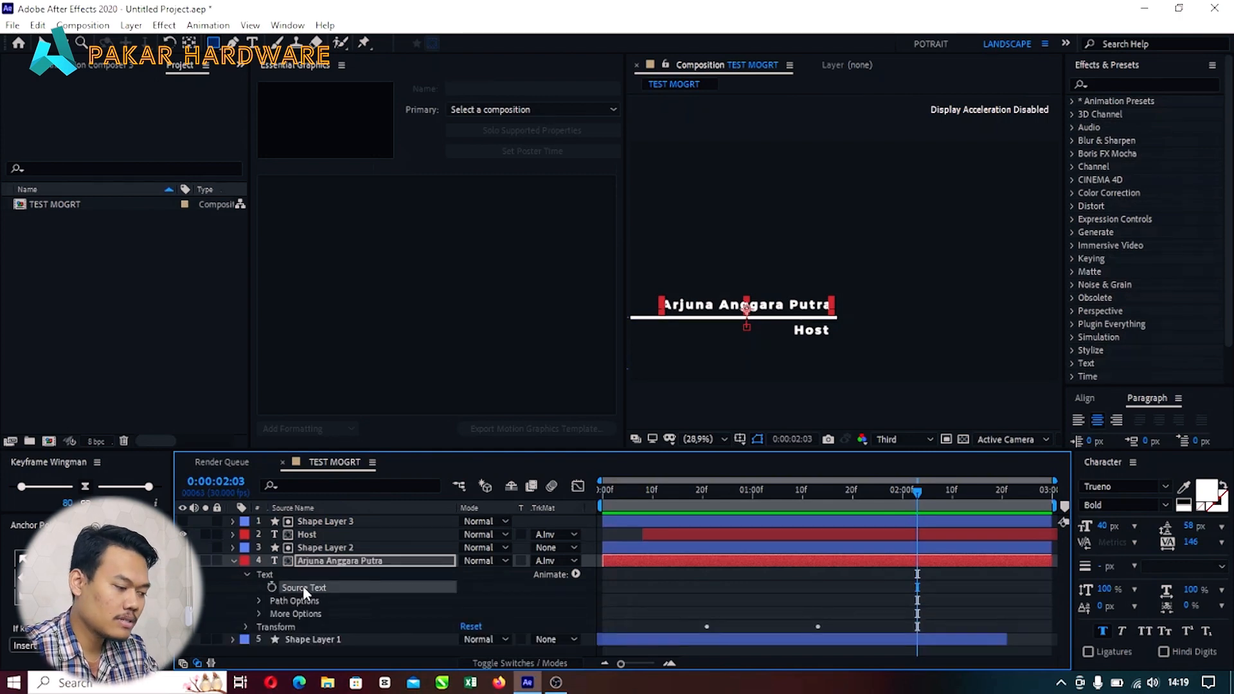
left_click_drag(307, 586, 372, 219)
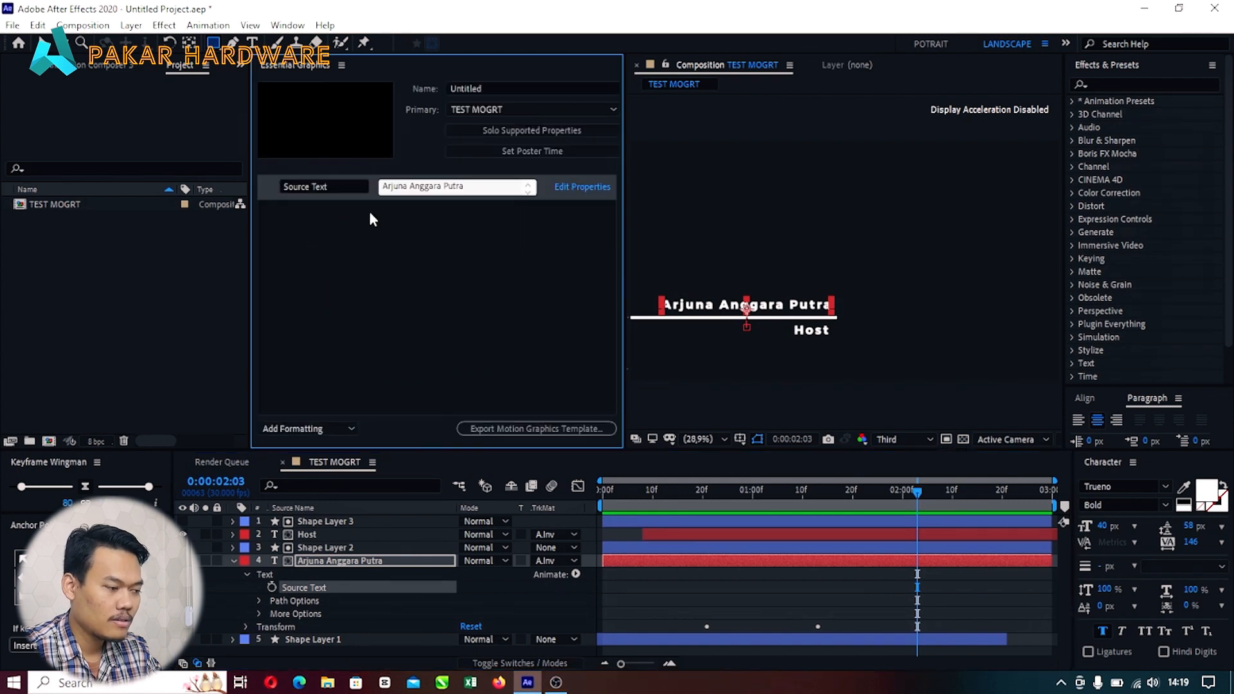
left_click(341, 186)
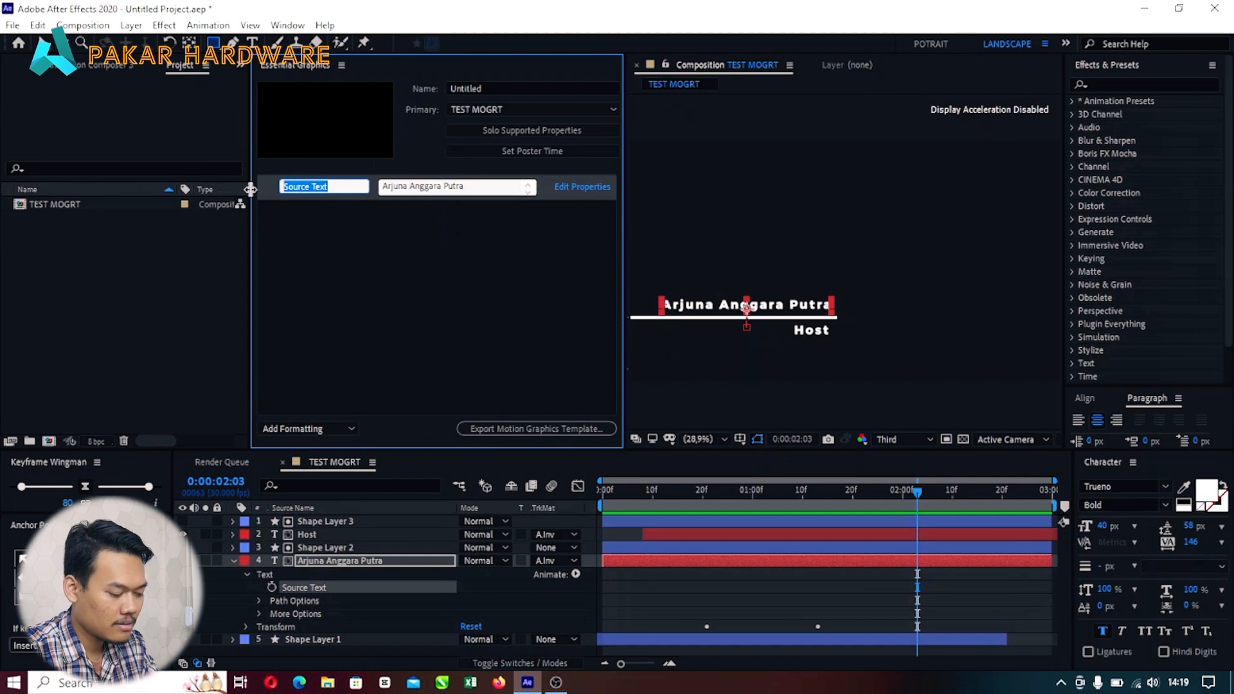
type("Nama")
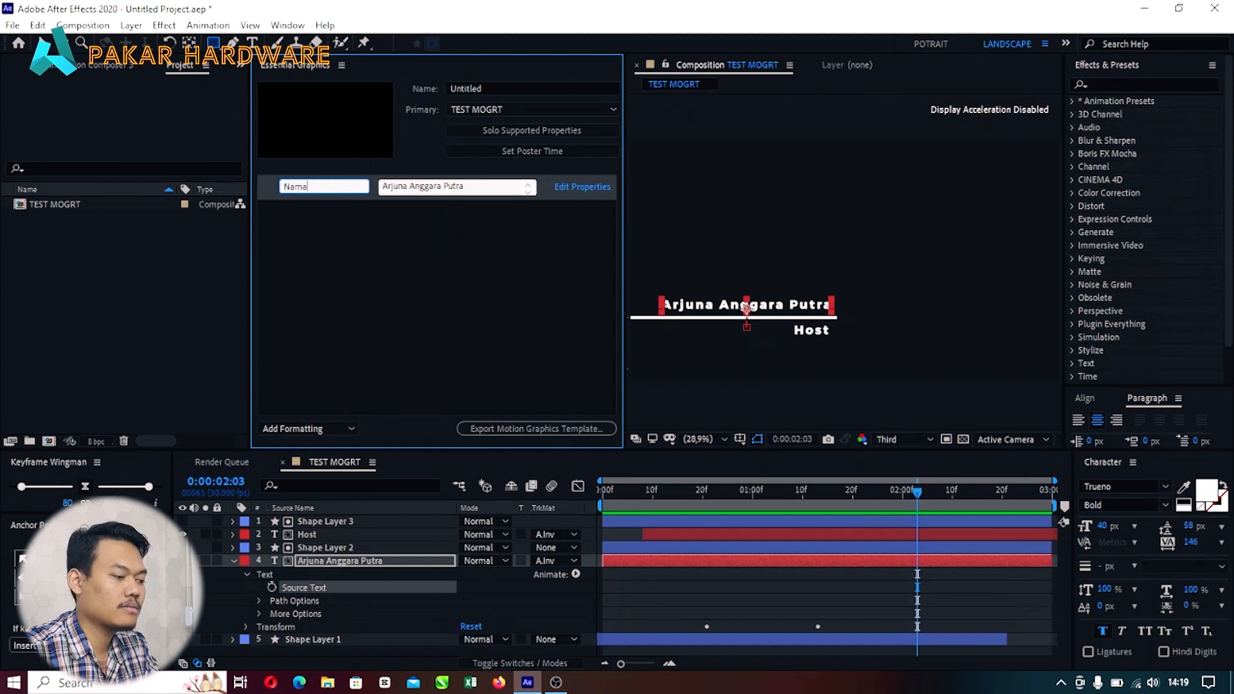
key("Return")
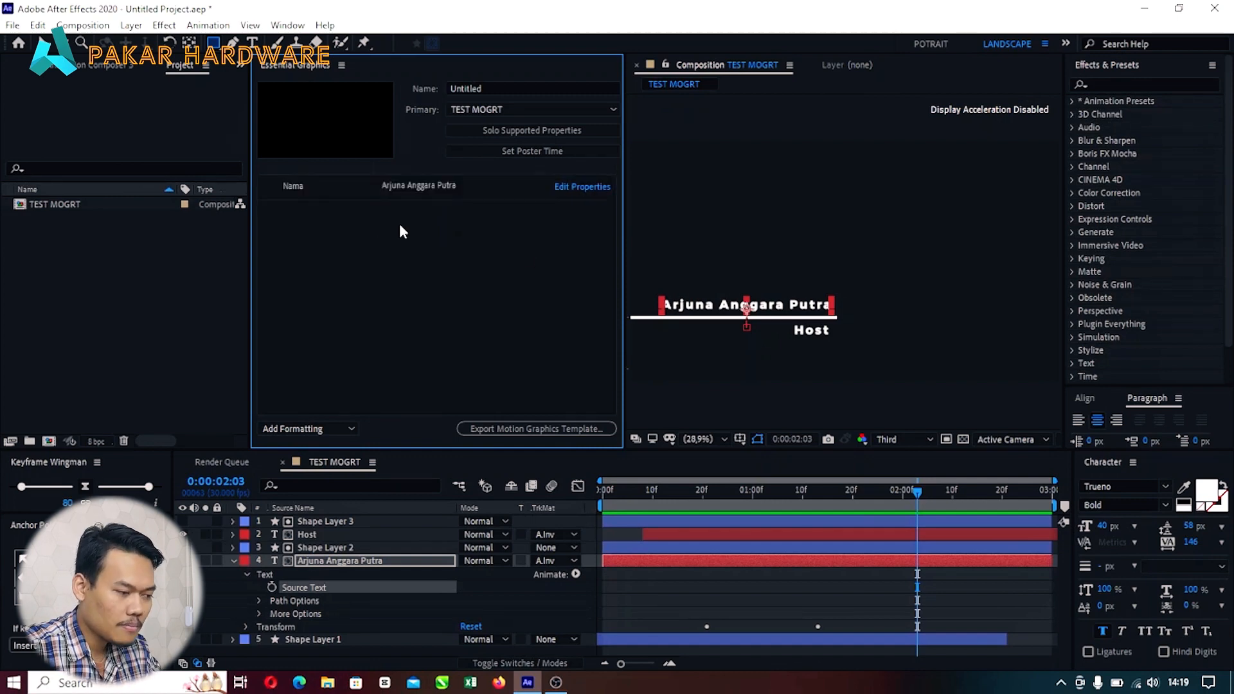
Step: Enable custom font selection, font size adjustment and faux styles for the Nama text control
left_click(566, 189)
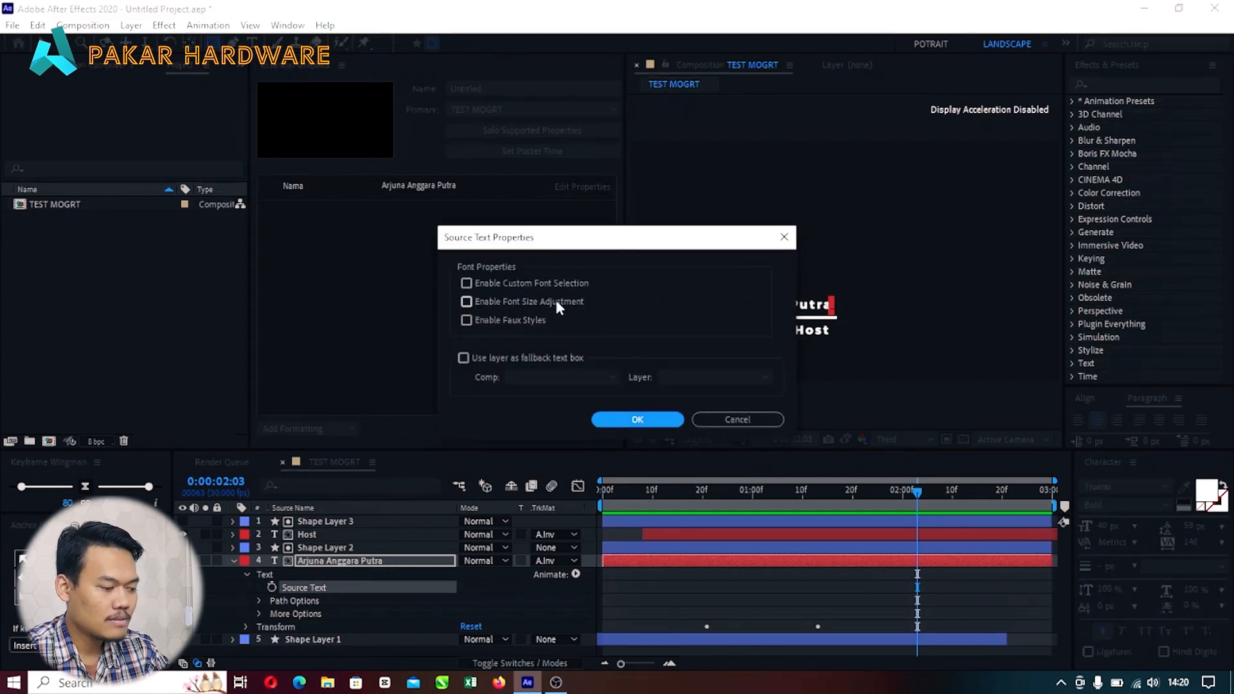
left_click(467, 283)
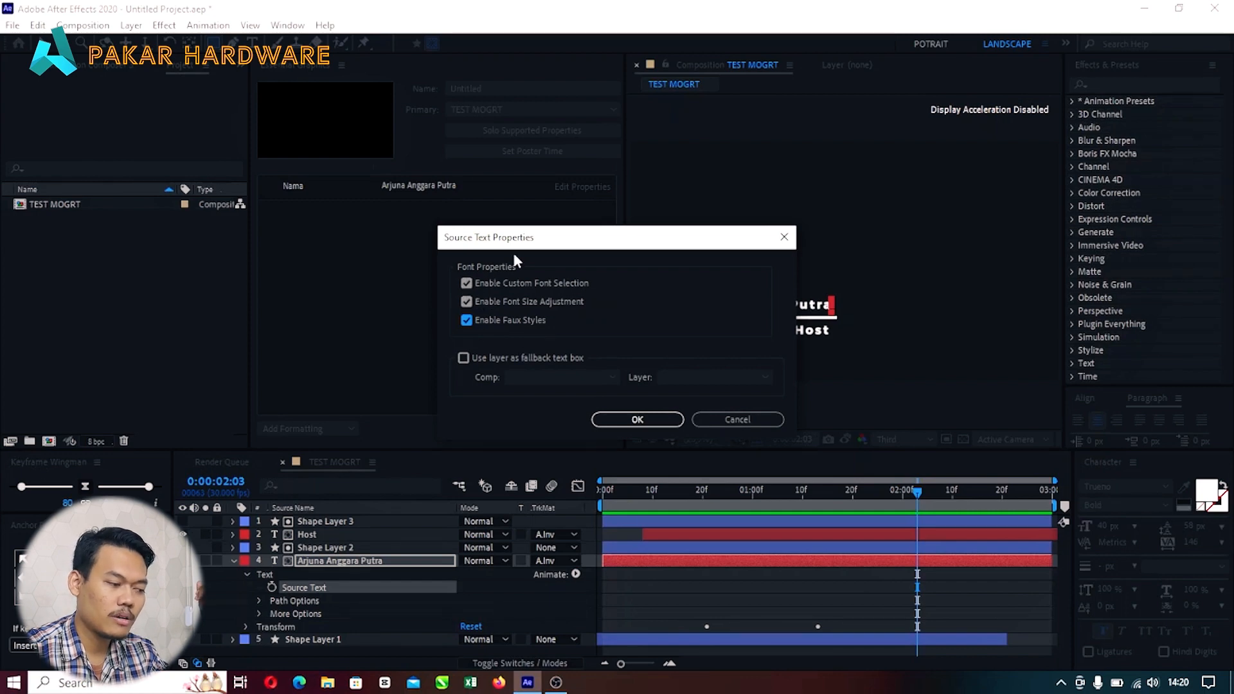
left_click(650, 426)
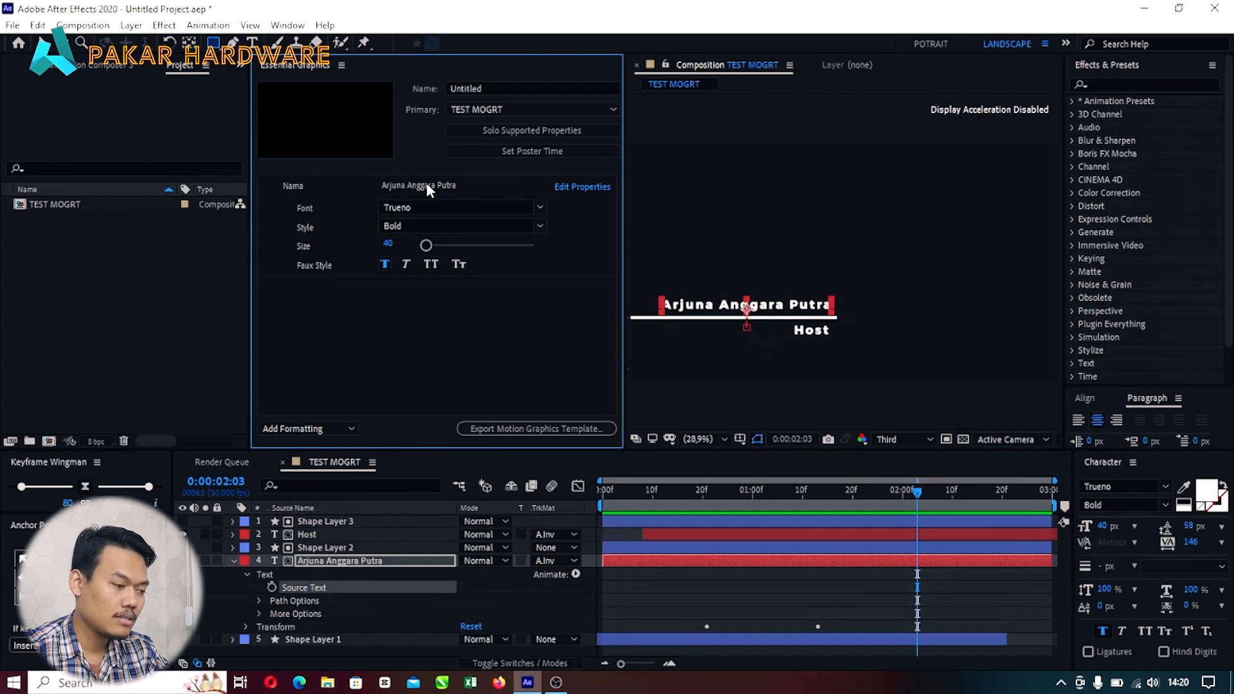
Step: Try replacing the name through the Nama control with a shorter one, and undo the change
left_click(453, 185)
left_click_drag(473, 186, 327, 187)
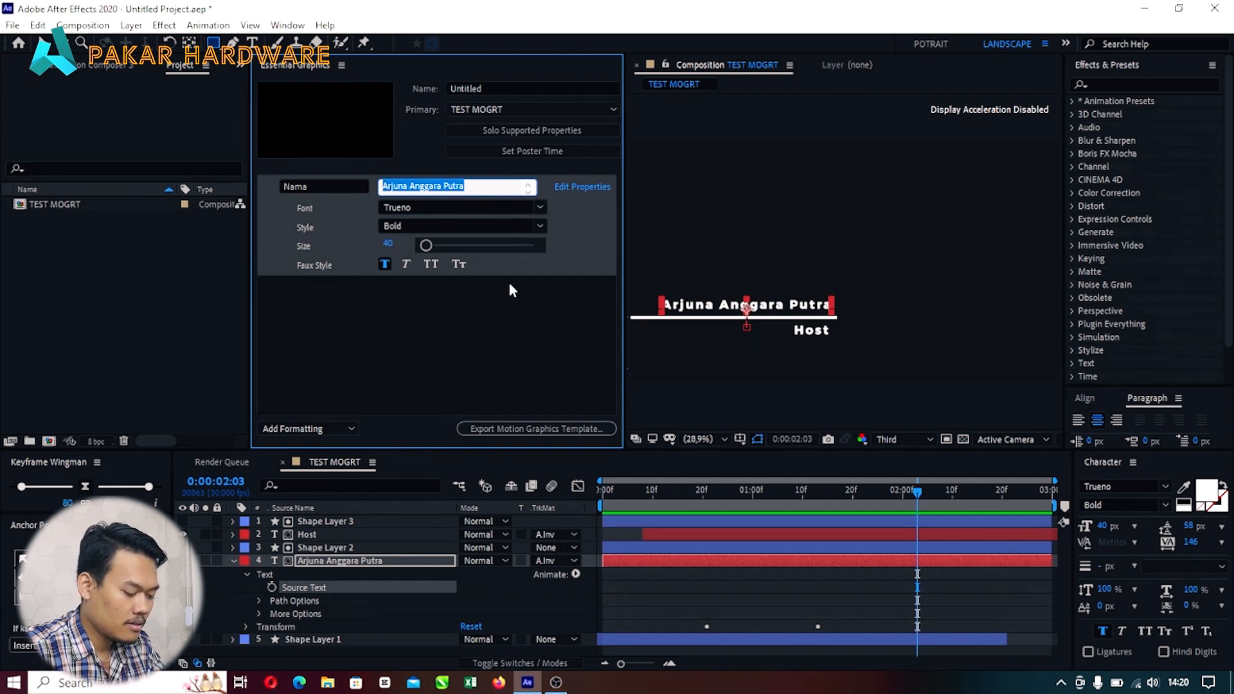
type("pak arjun")
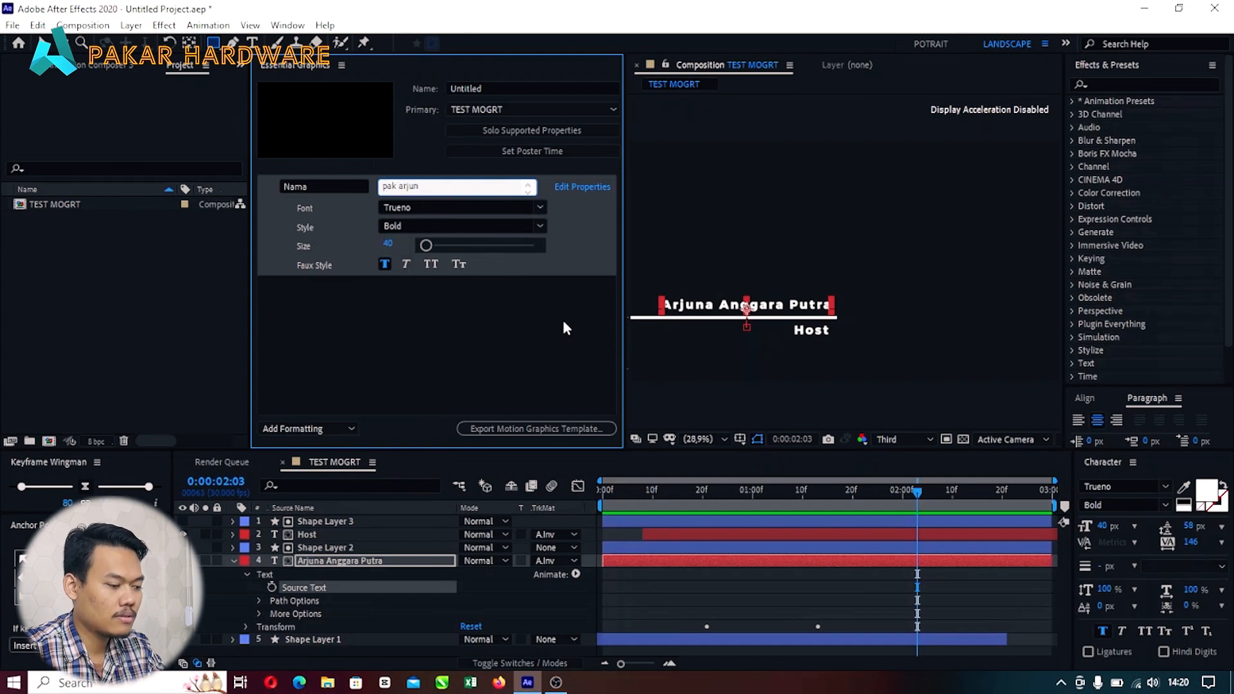
left_click(554, 311)
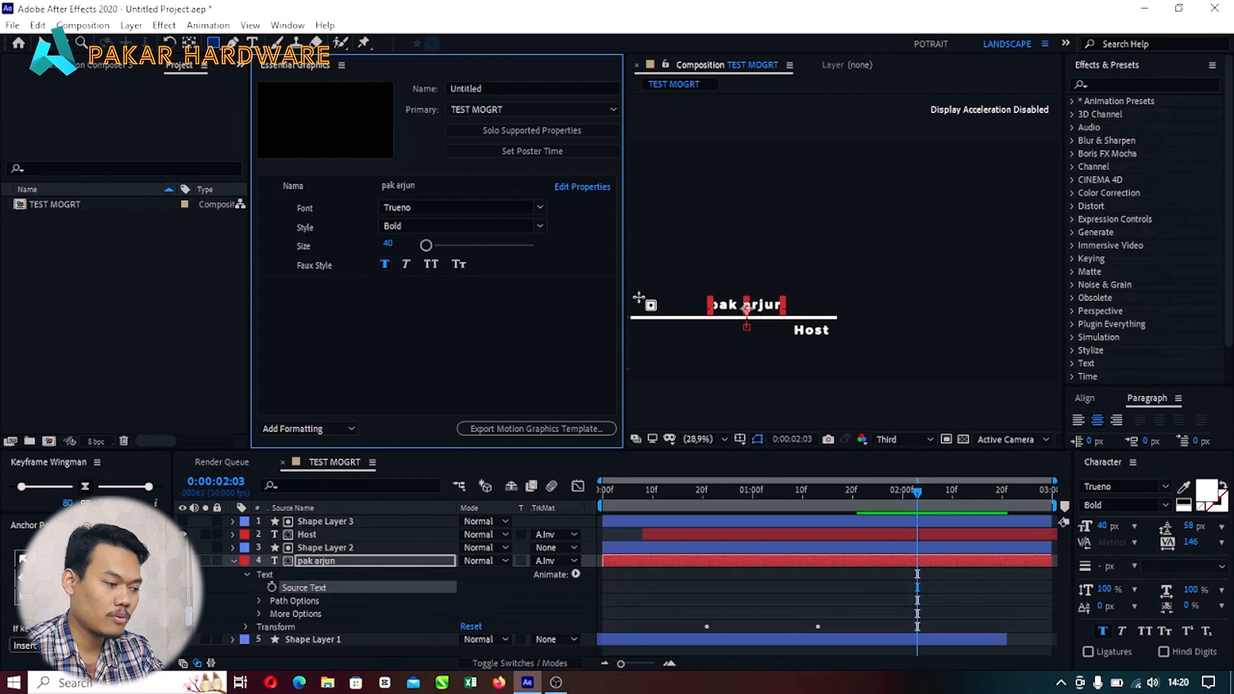
left_click(419, 185)
left_click(457, 302)
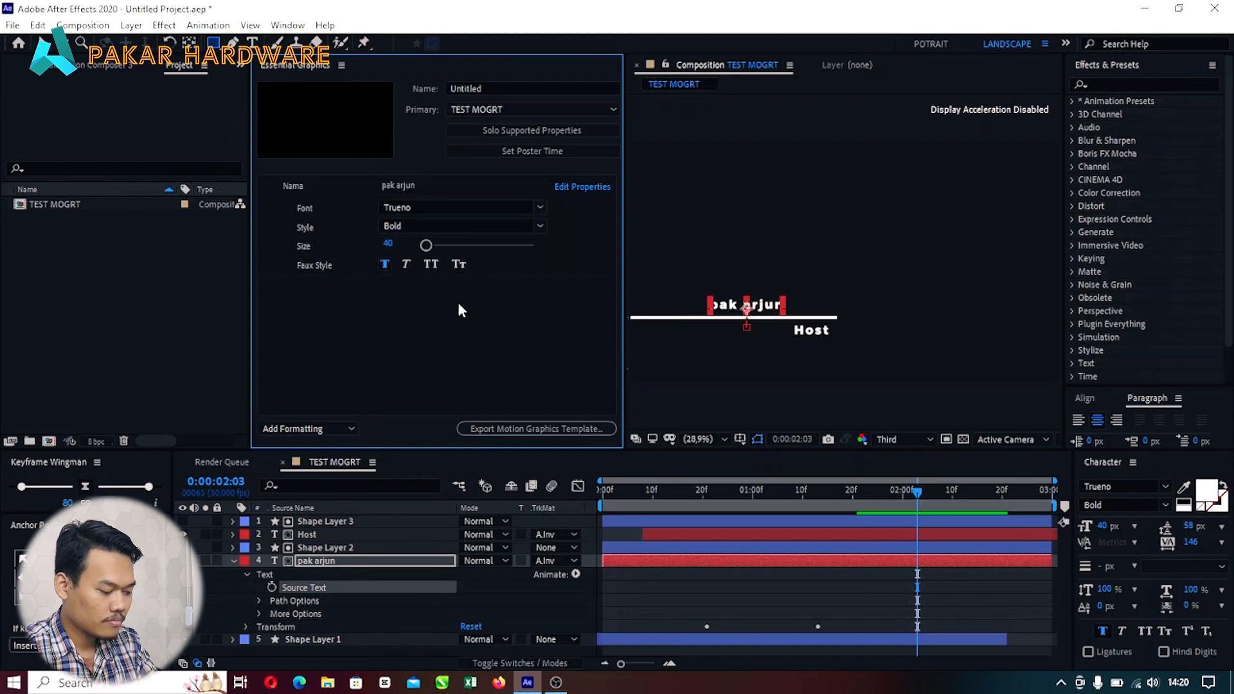
key("ctrl+z")
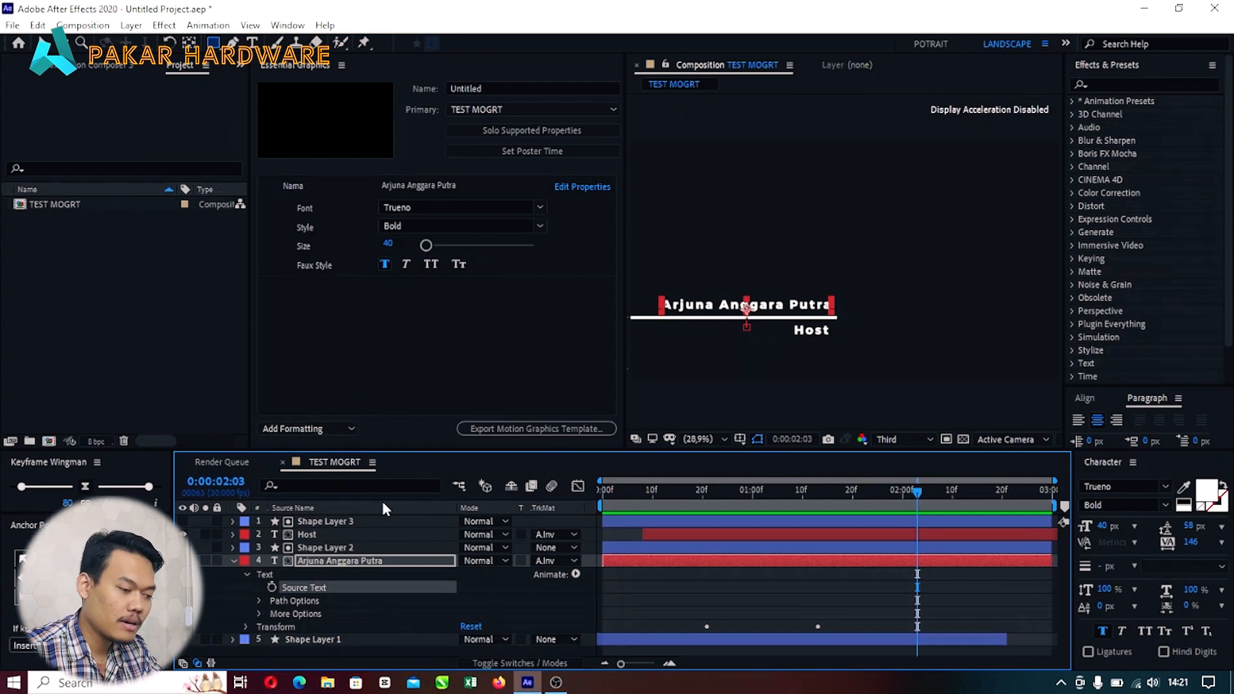
Step: Apply the Tint effect to the name text layer and expand the effect's properties in the timeline
left_click(1113, 83)
type("tint")
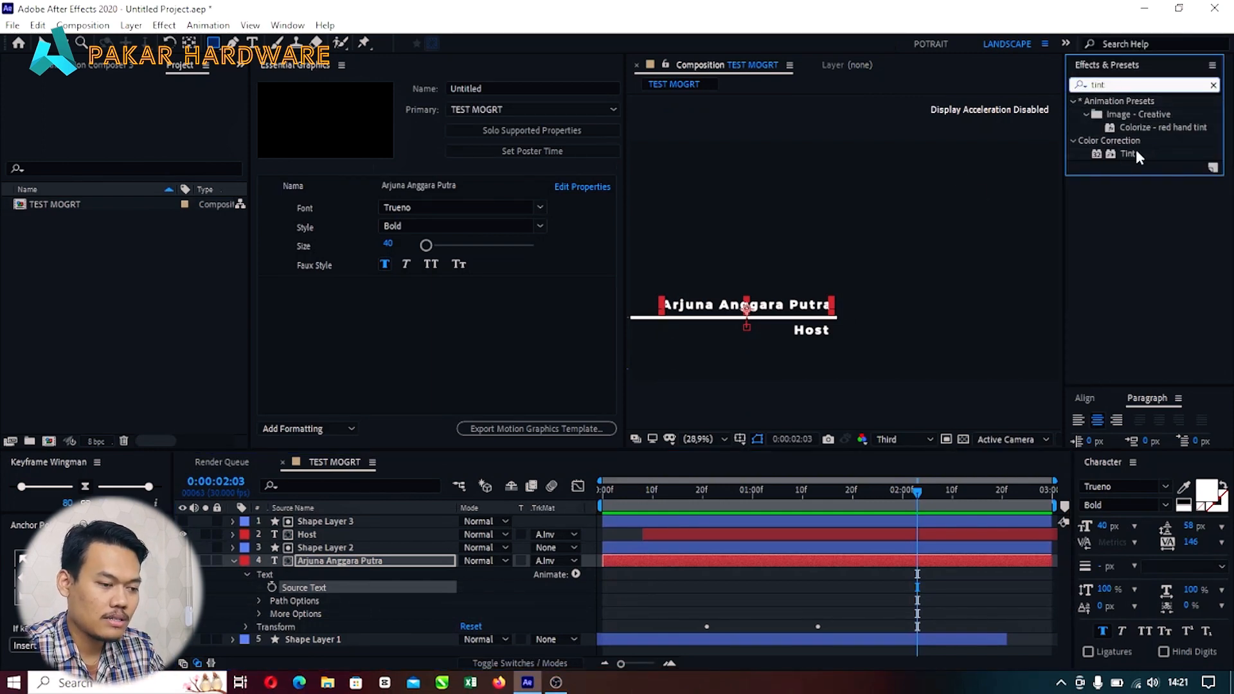
left_click(1127, 153)
left_click_drag(1125, 153, 339, 557)
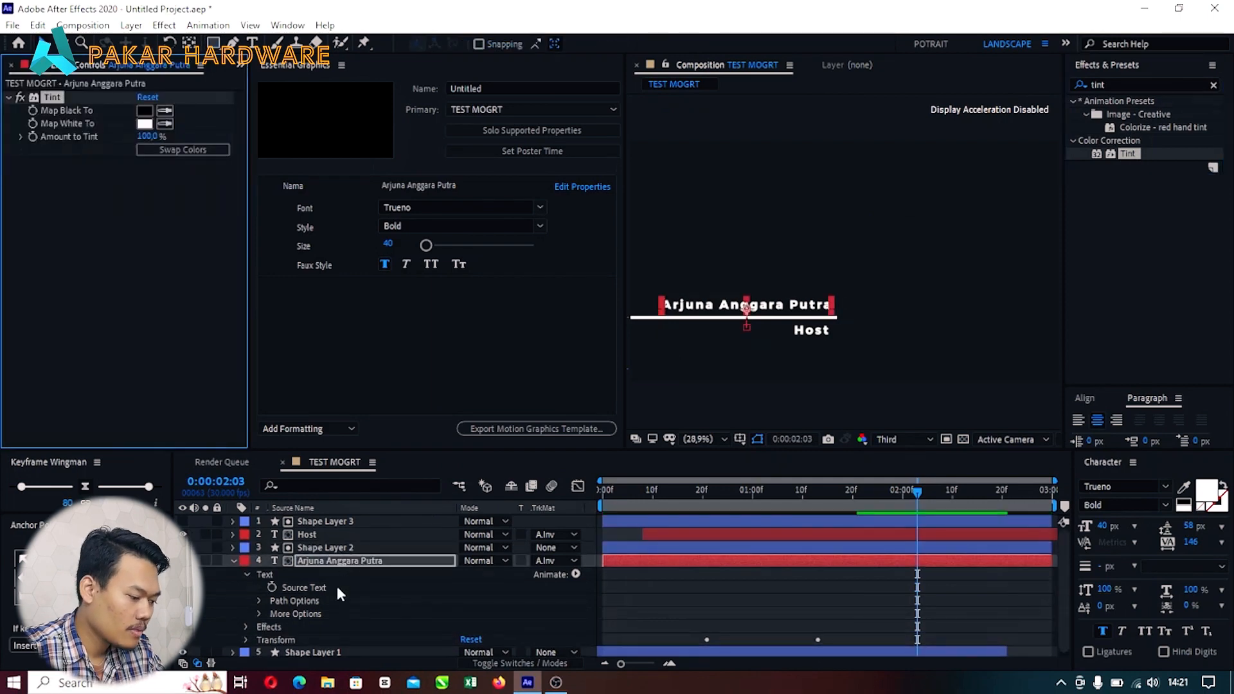
left_click(247, 574)
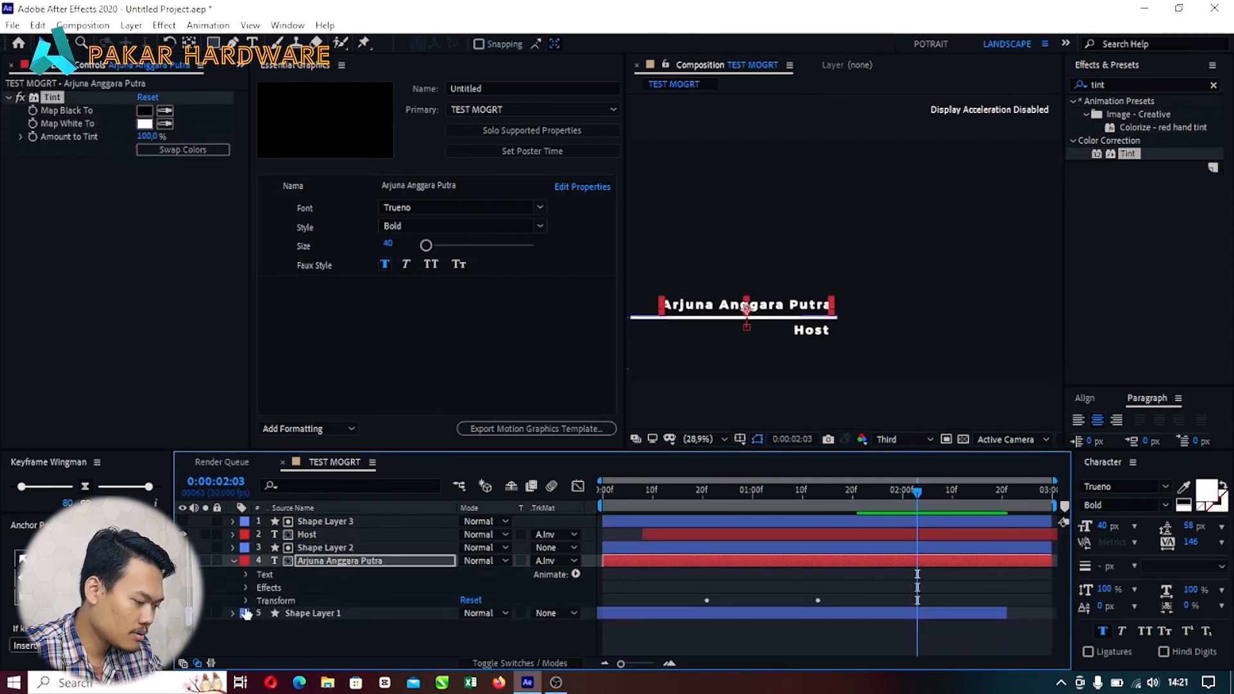
left_click(247, 588)
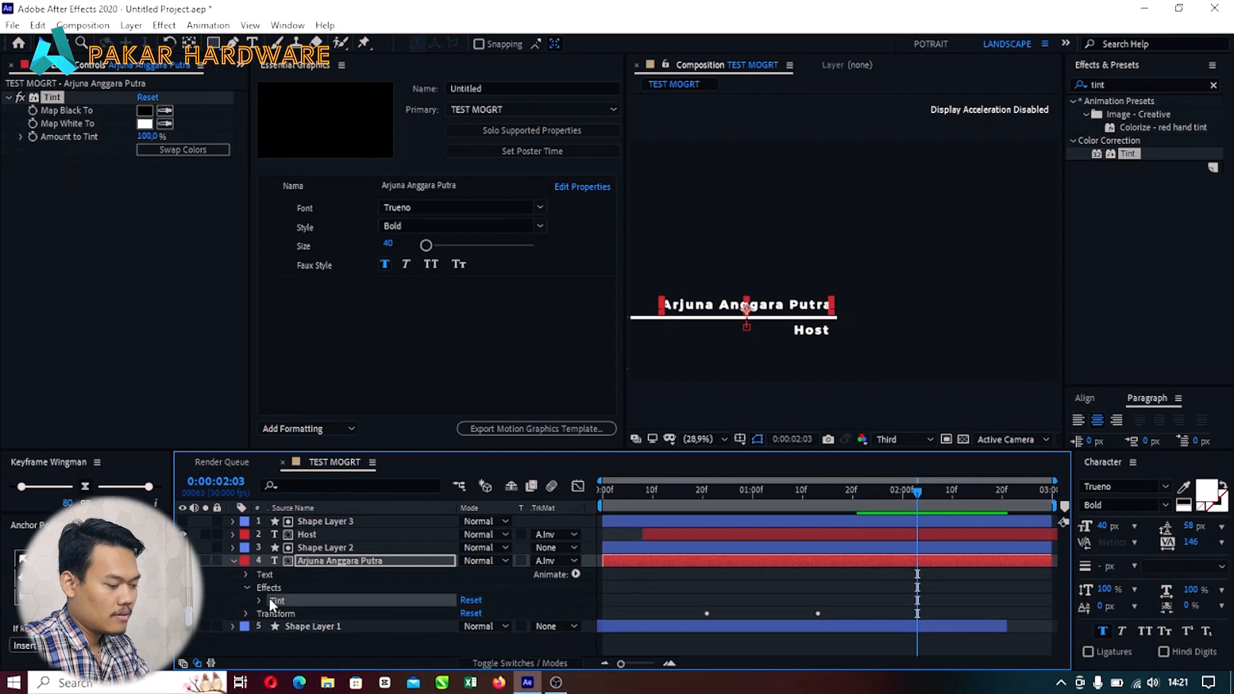
left_click(259, 601)
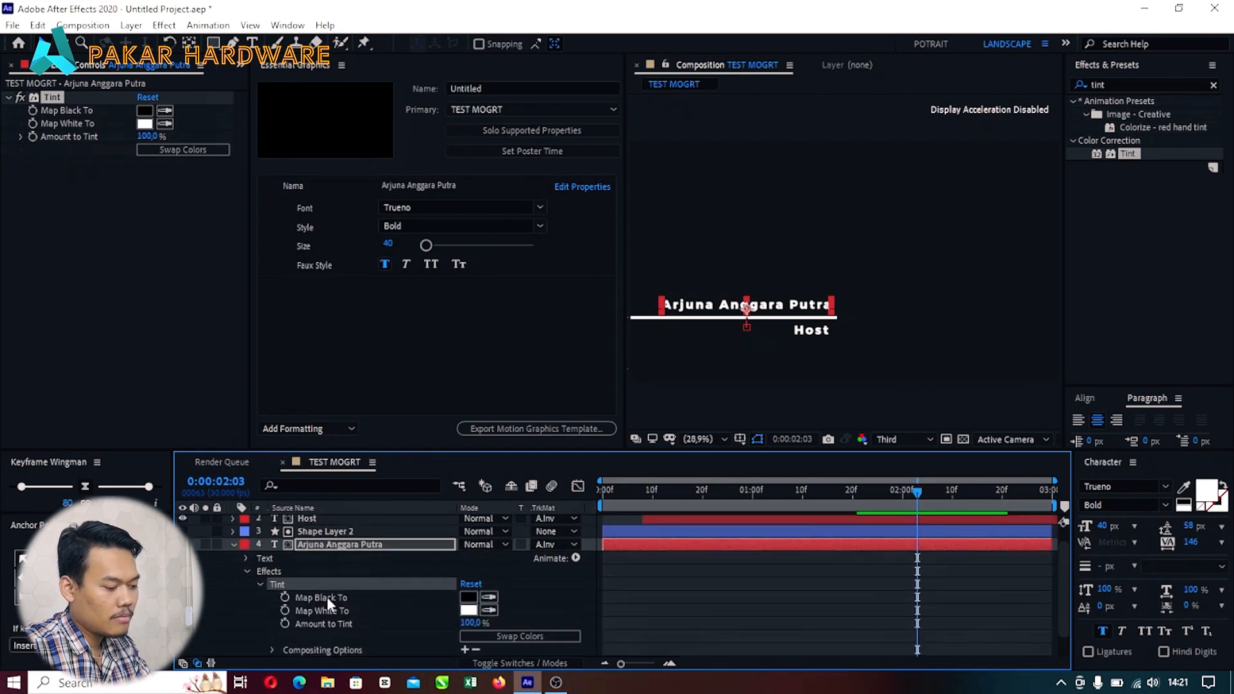
Step: Try pure red as the Tint effect's Map White To colour on the name layer, and undo it
left_click(327, 596)
left_click(347, 610)
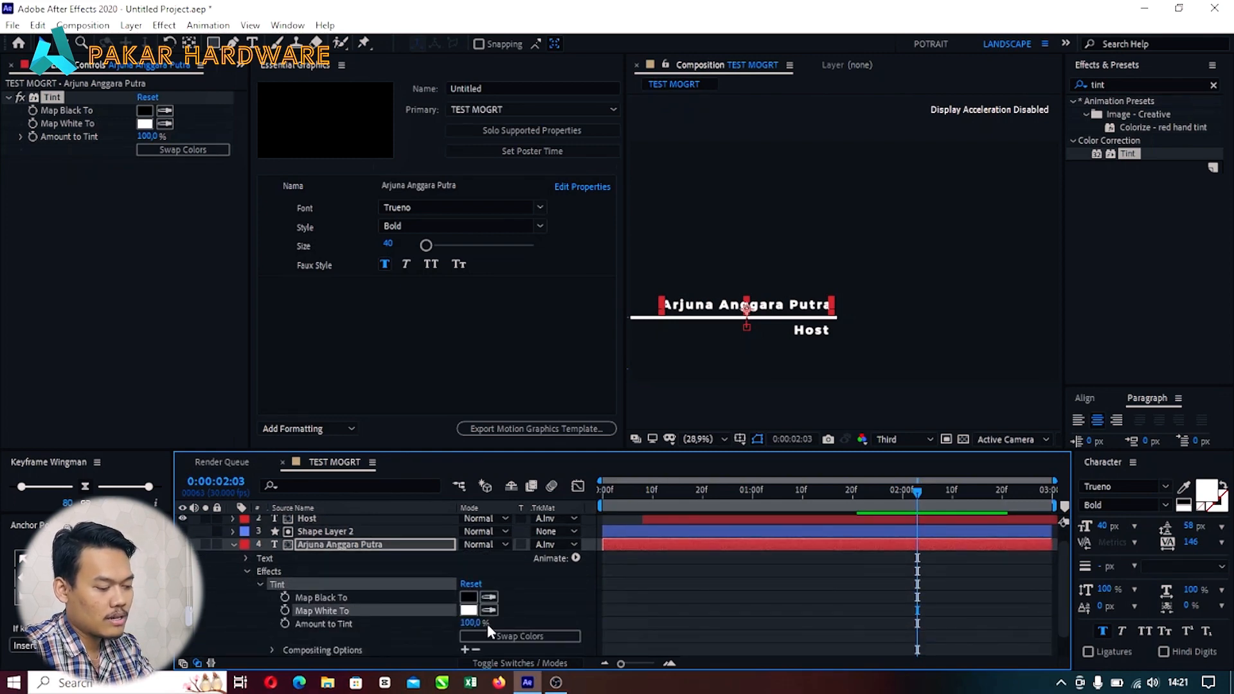
left_click(469, 610)
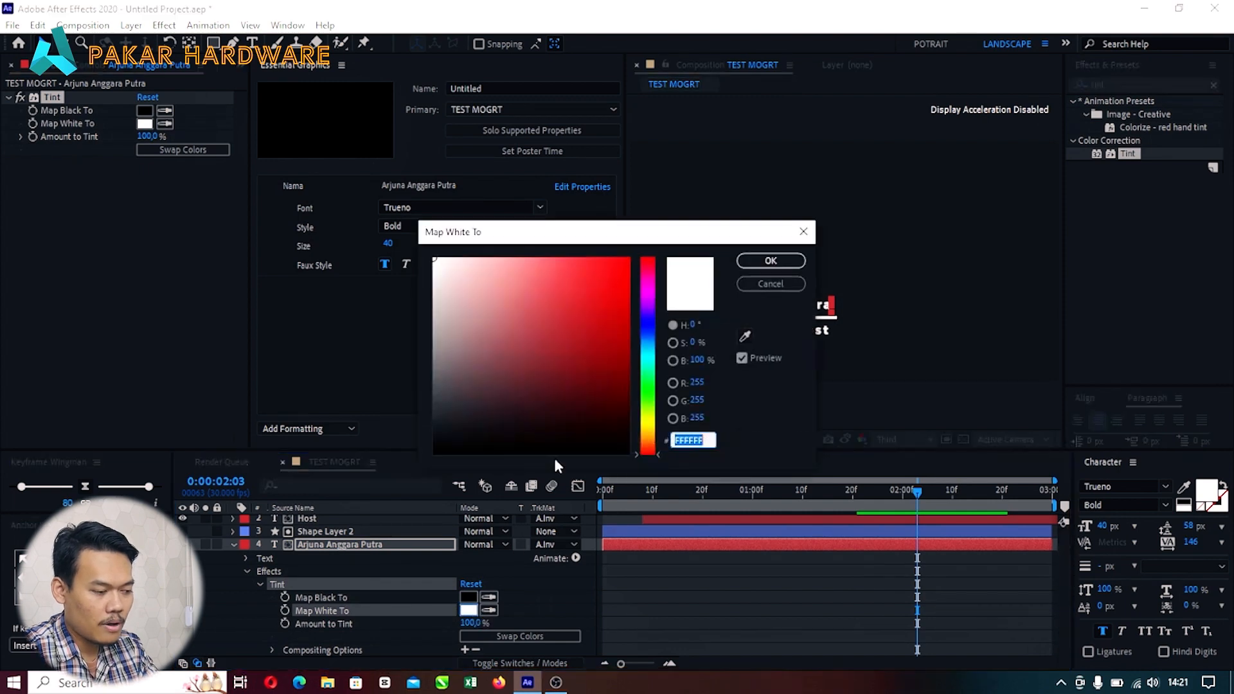
left_click_drag(601, 235, 405, 201)
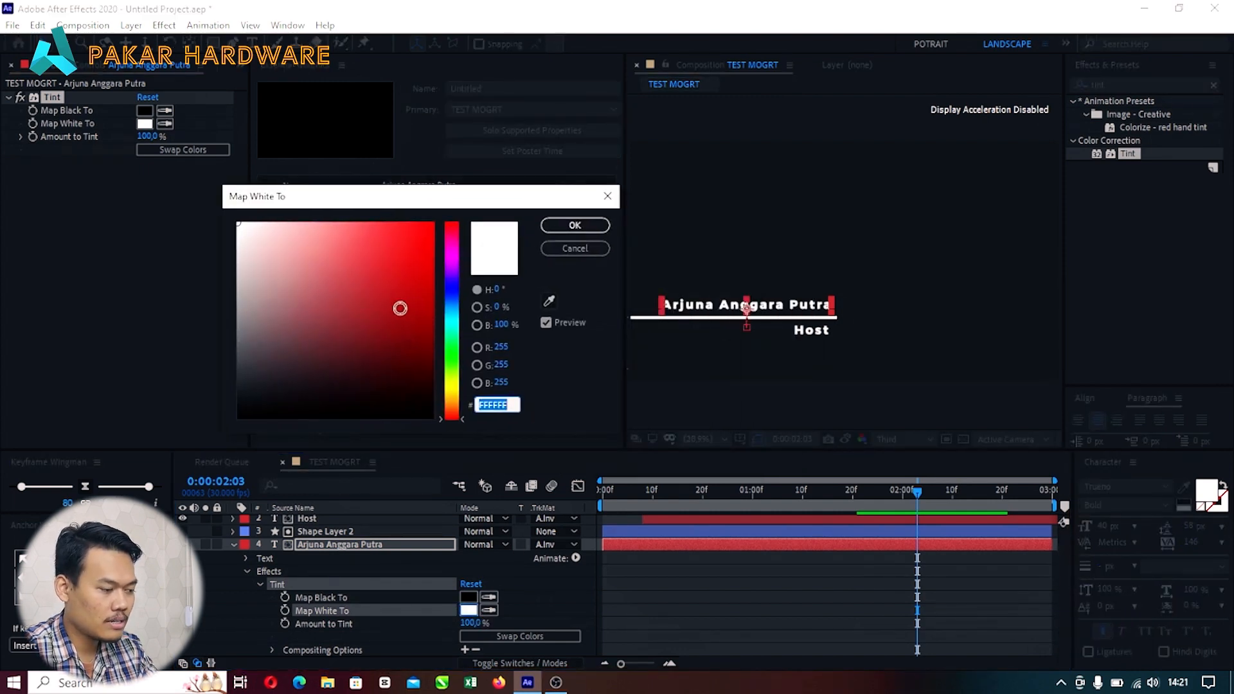
left_click_drag(399, 308, 443, 219)
left_click(568, 228)
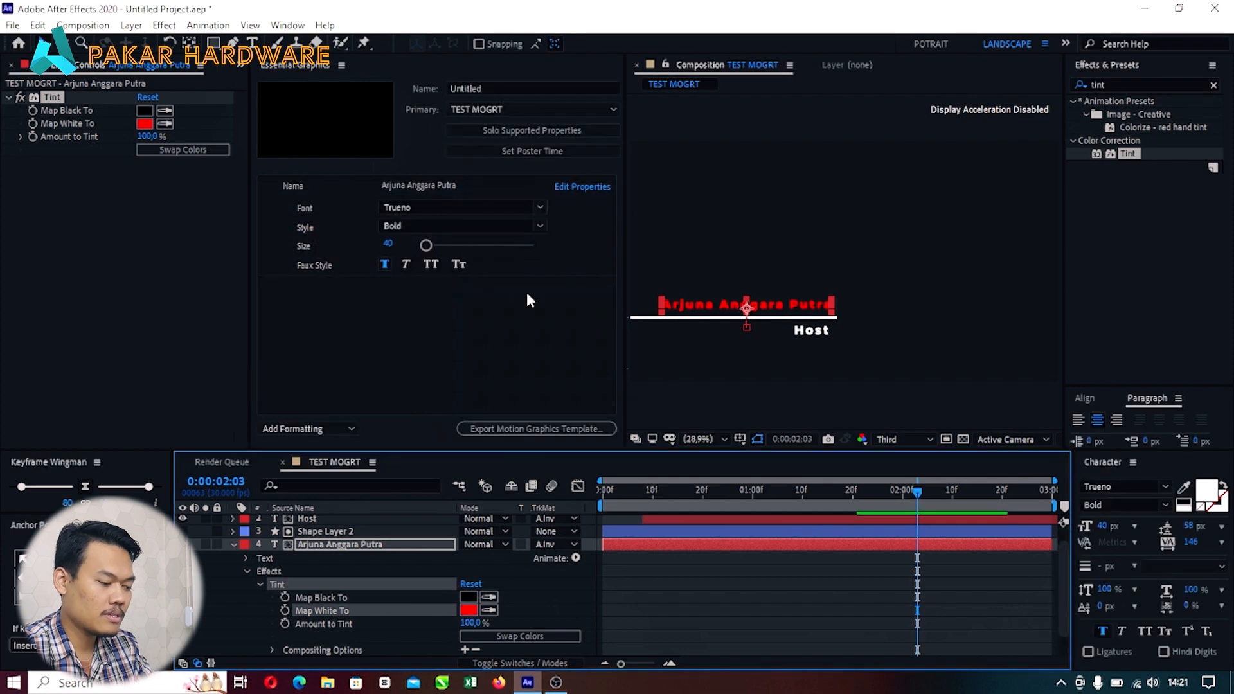
key("ctrl+z")
Step: Try red as the Tint effect's Map Black To colour on the name layer, and undo it
left_click(469, 596)
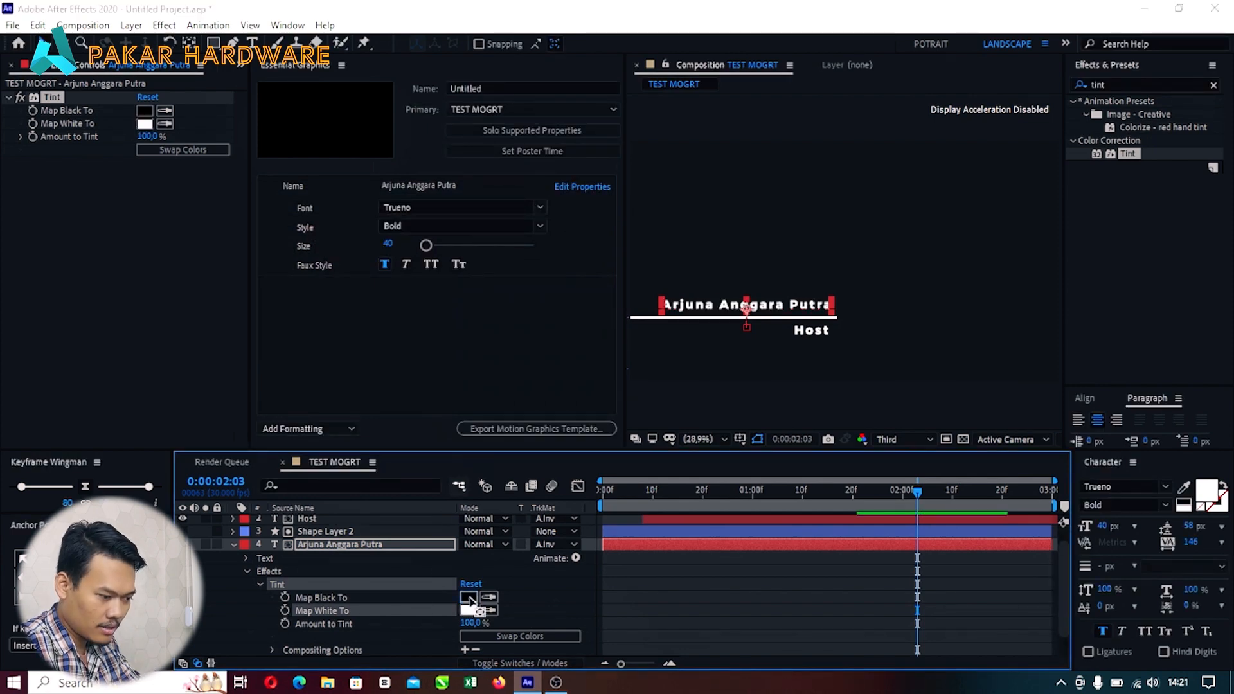
left_click_drag(383, 372, 460, 202)
left_click(565, 225)
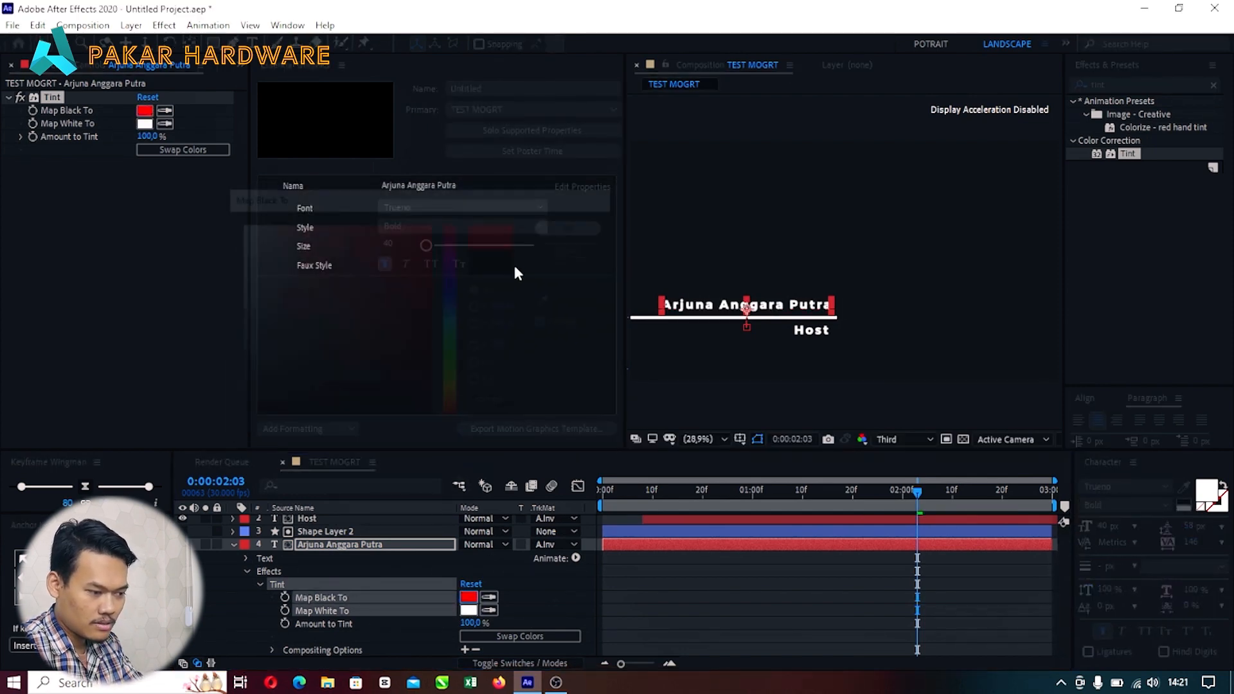
key("ctrl+z")
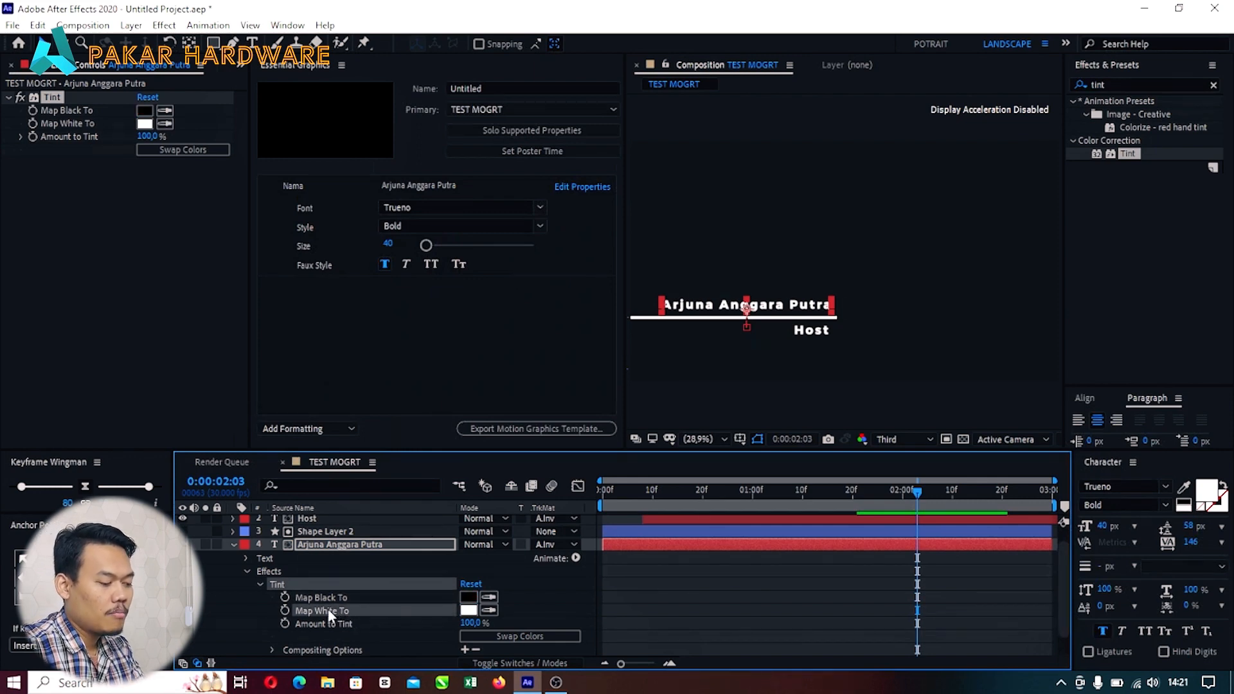
Step: Add the Tint effect's Map White To colour to the Essential Graphics controls and name the control warna
left_click_drag(328, 608, 363, 287)
left_click(359, 288)
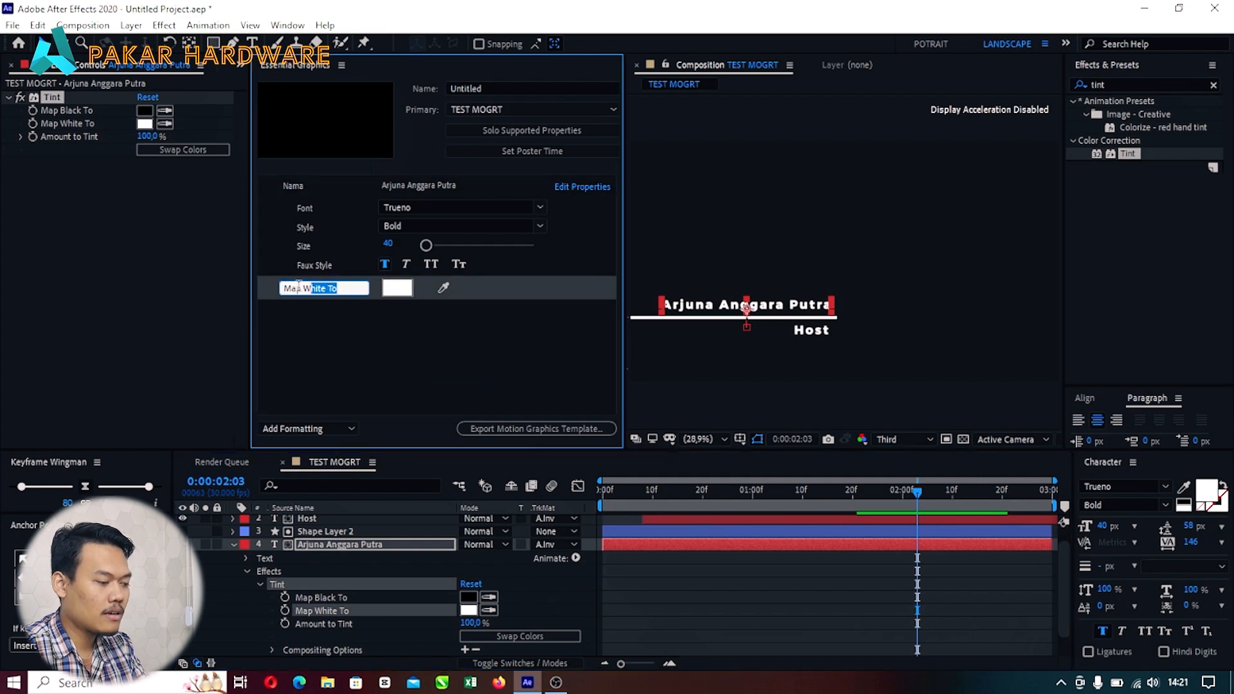
type("color")
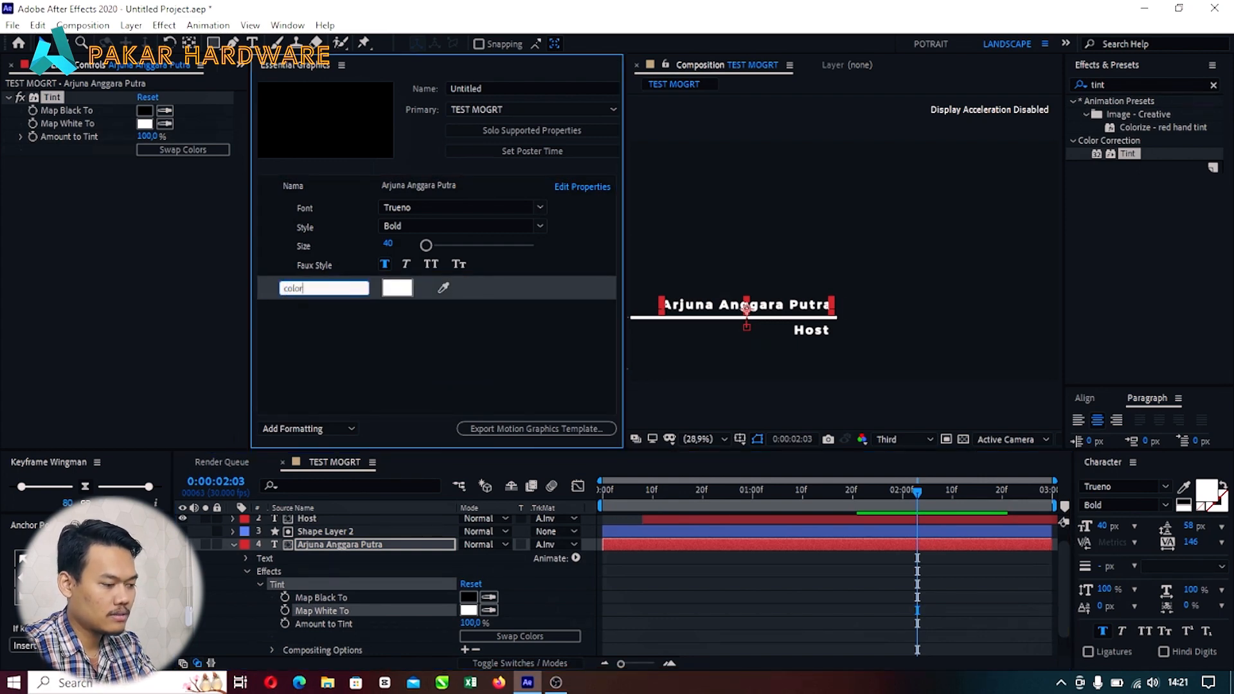
key("Return")
left_click(321, 288)
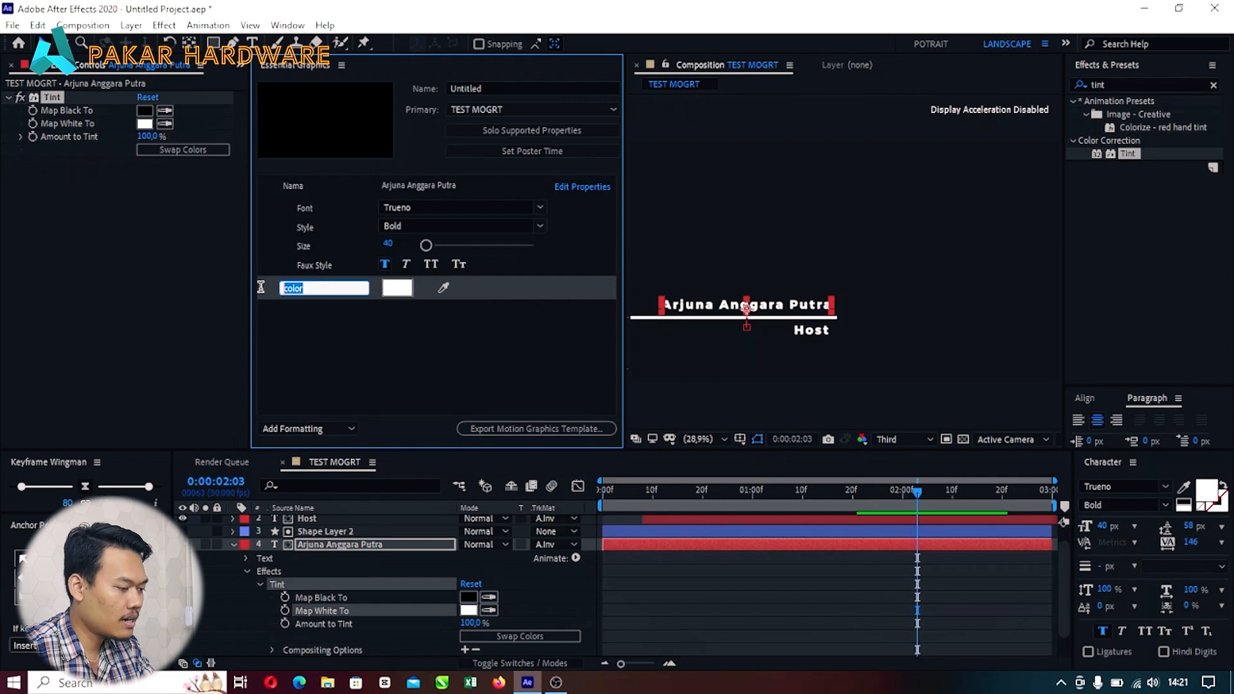
type("warna")
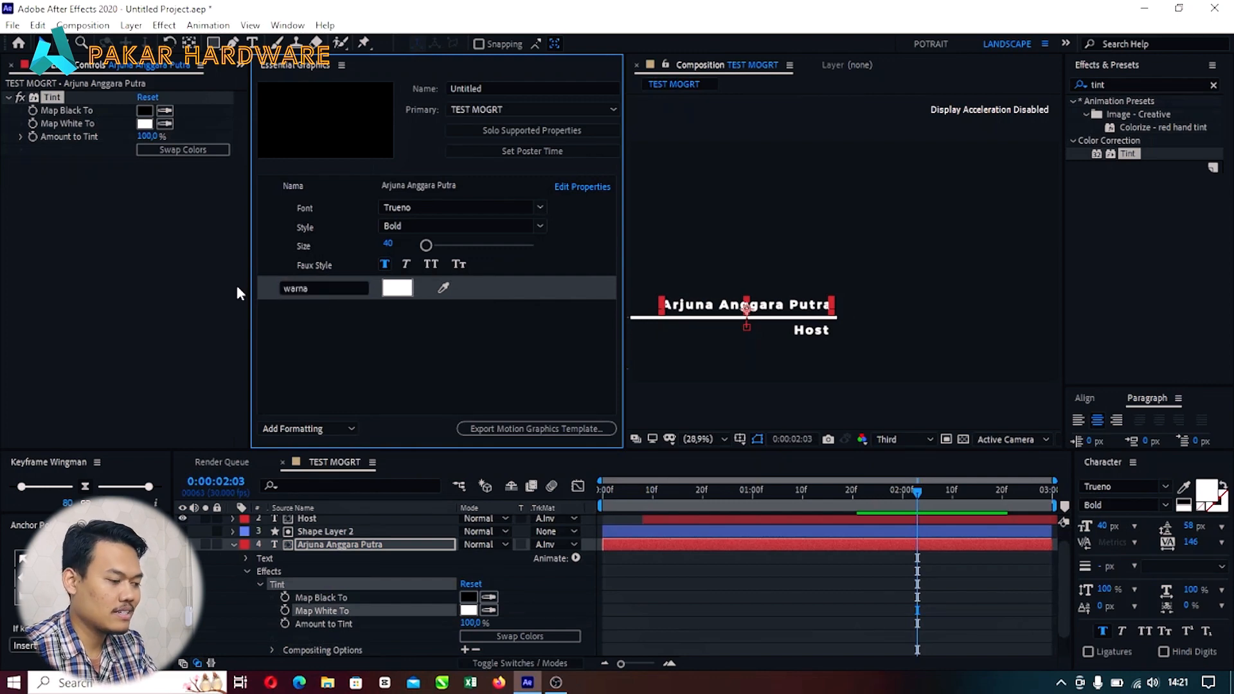
left_click(379, 318)
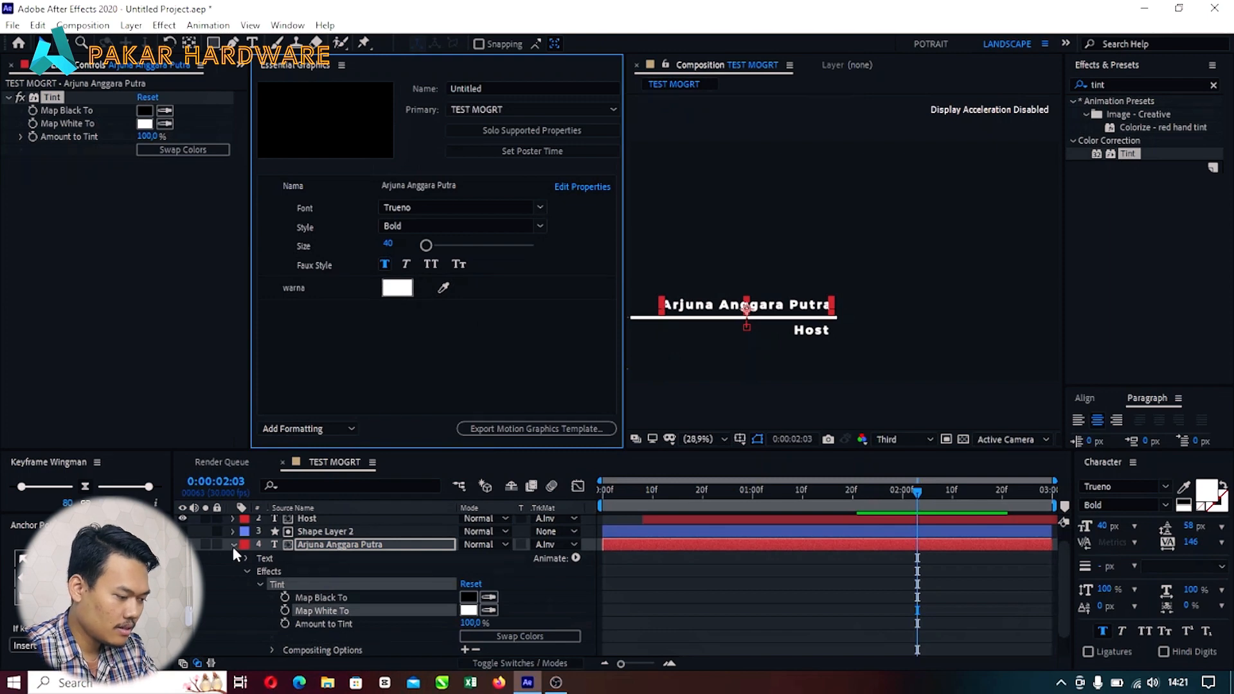
Step: Add the name text layer's Anchor Point to the Essential Graphics controls and name the control posisi
left_click(247, 570)
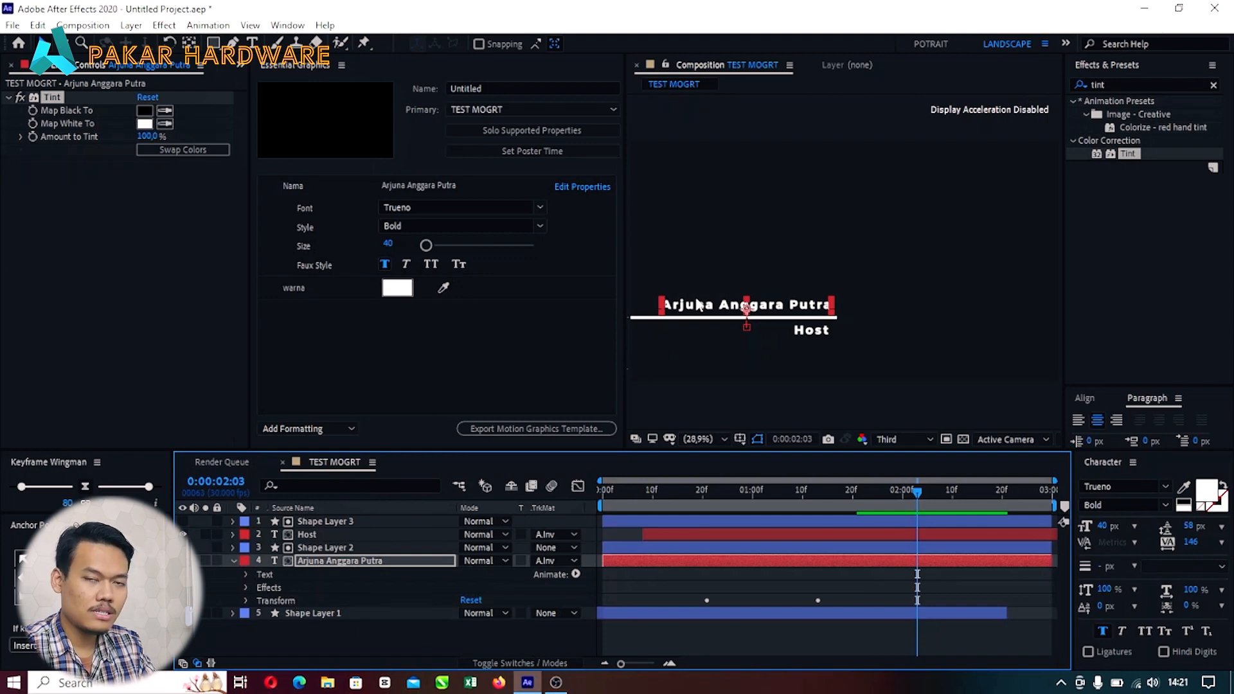
left_click(246, 600)
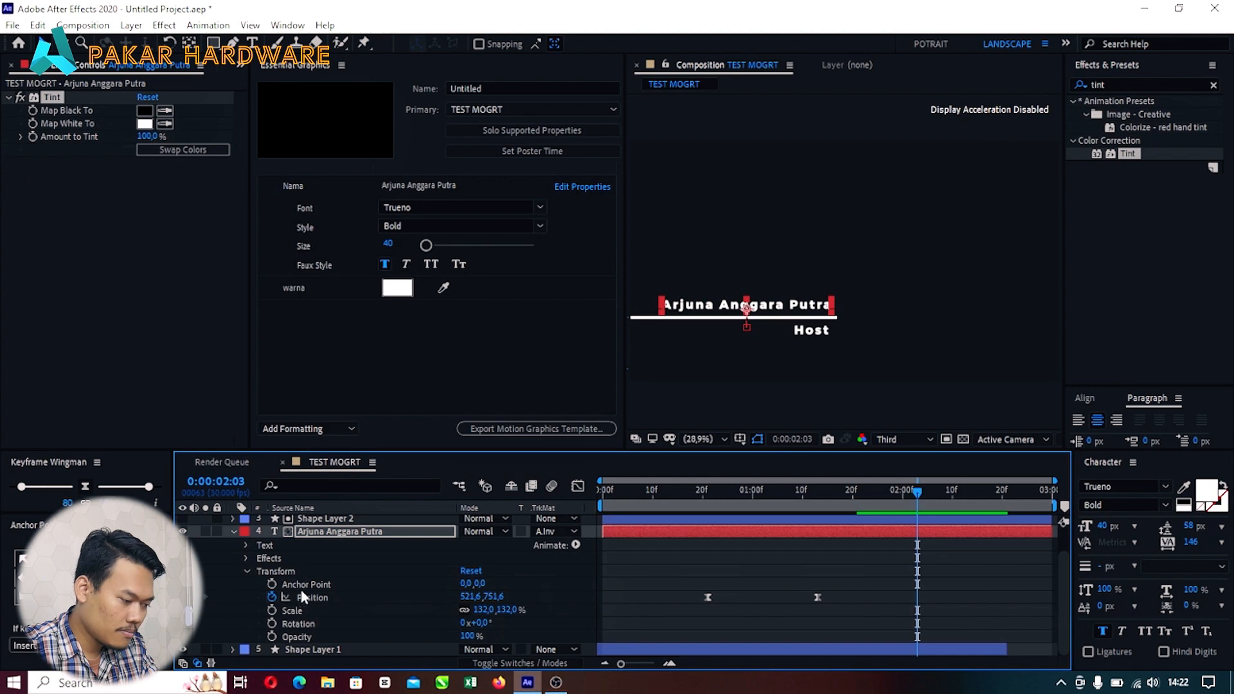
left_click(313, 596)
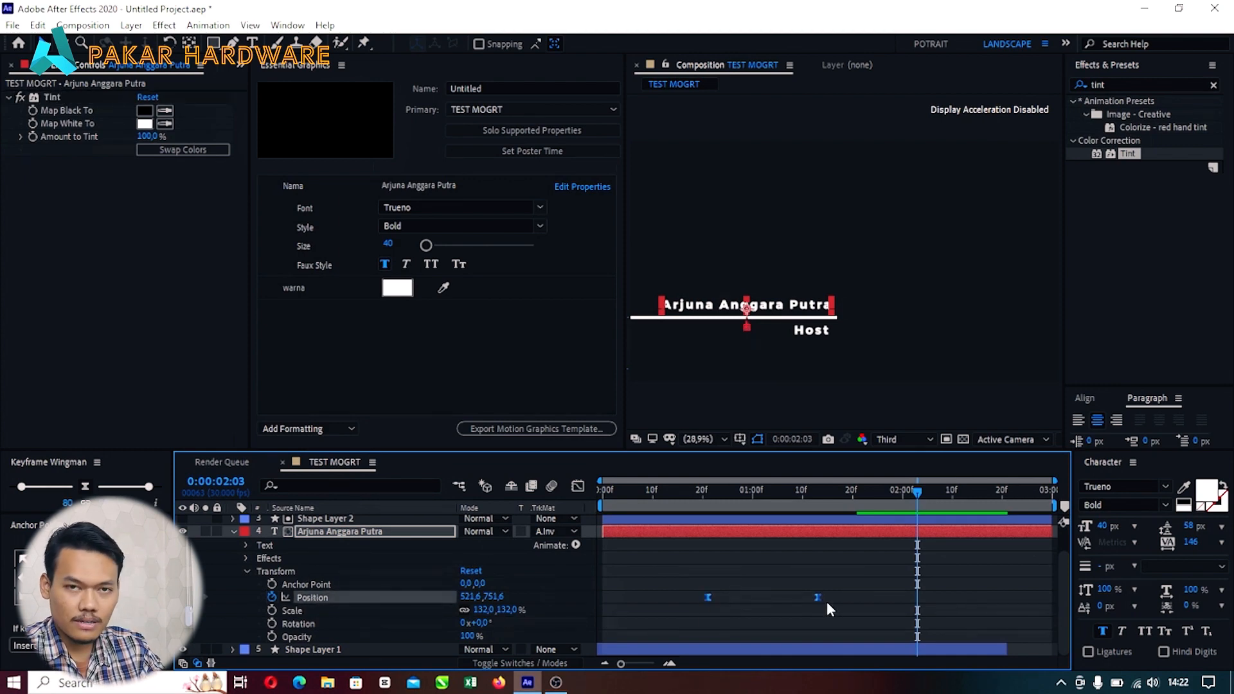
left_click(308, 585)
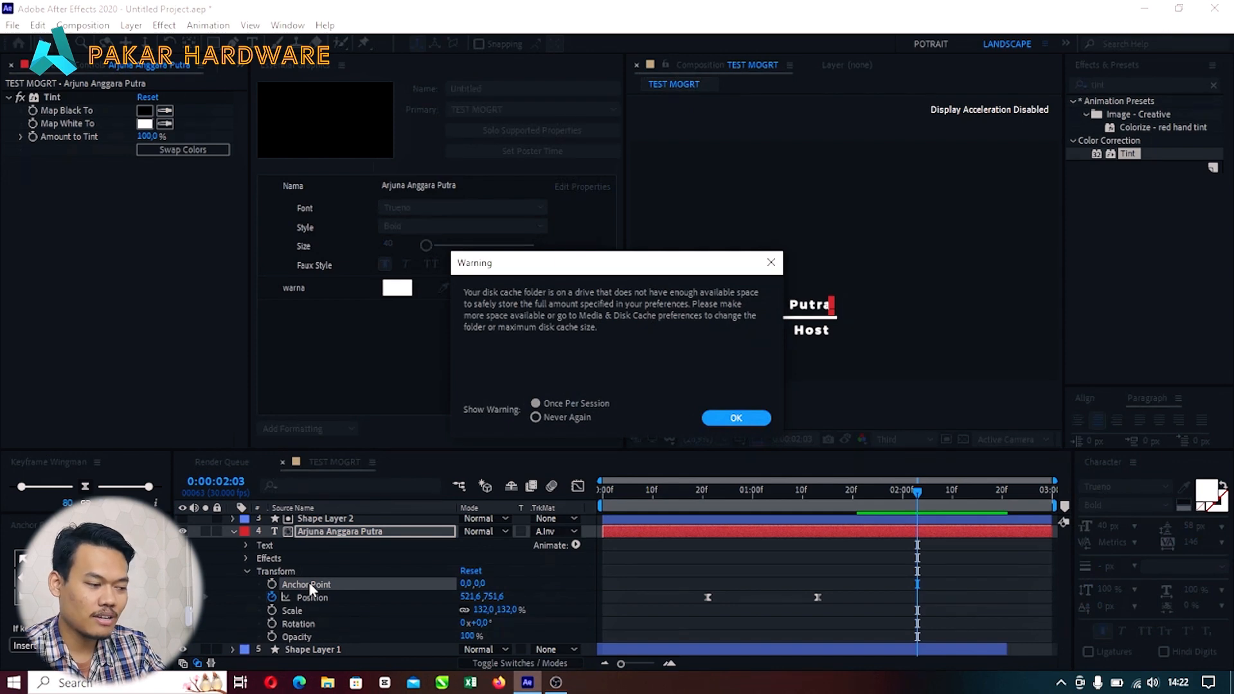
left_click(753, 418)
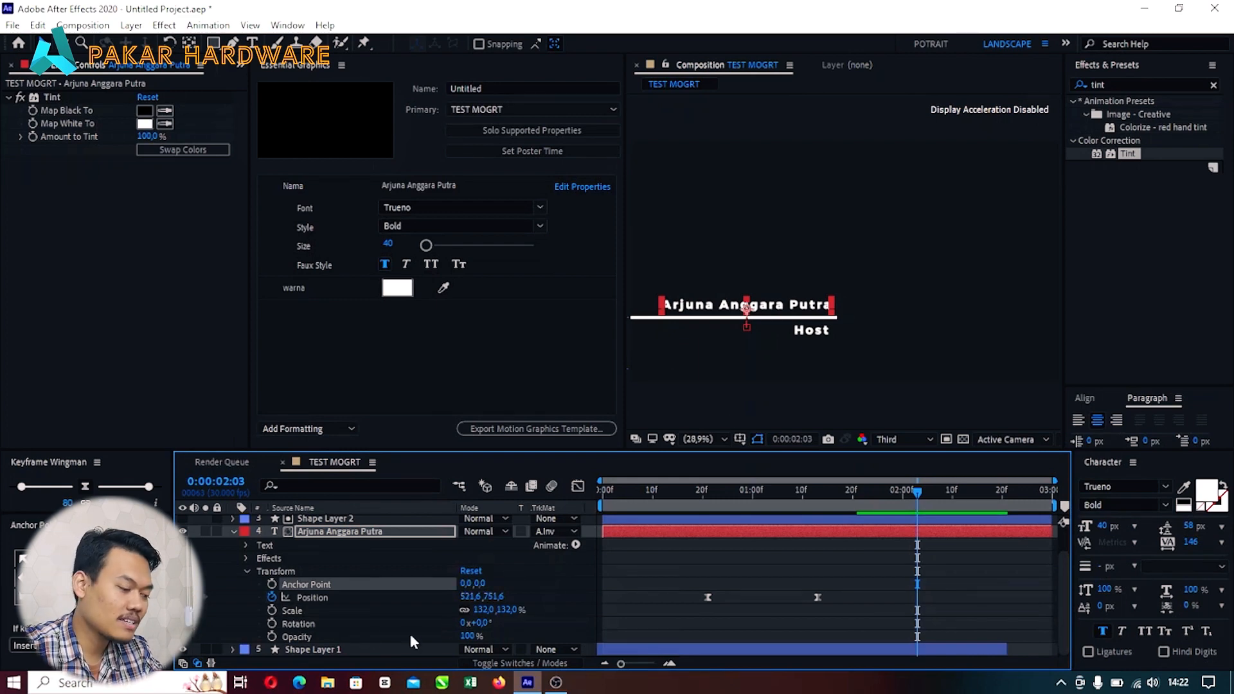
left_click_drag(311, 581, 344, 315)
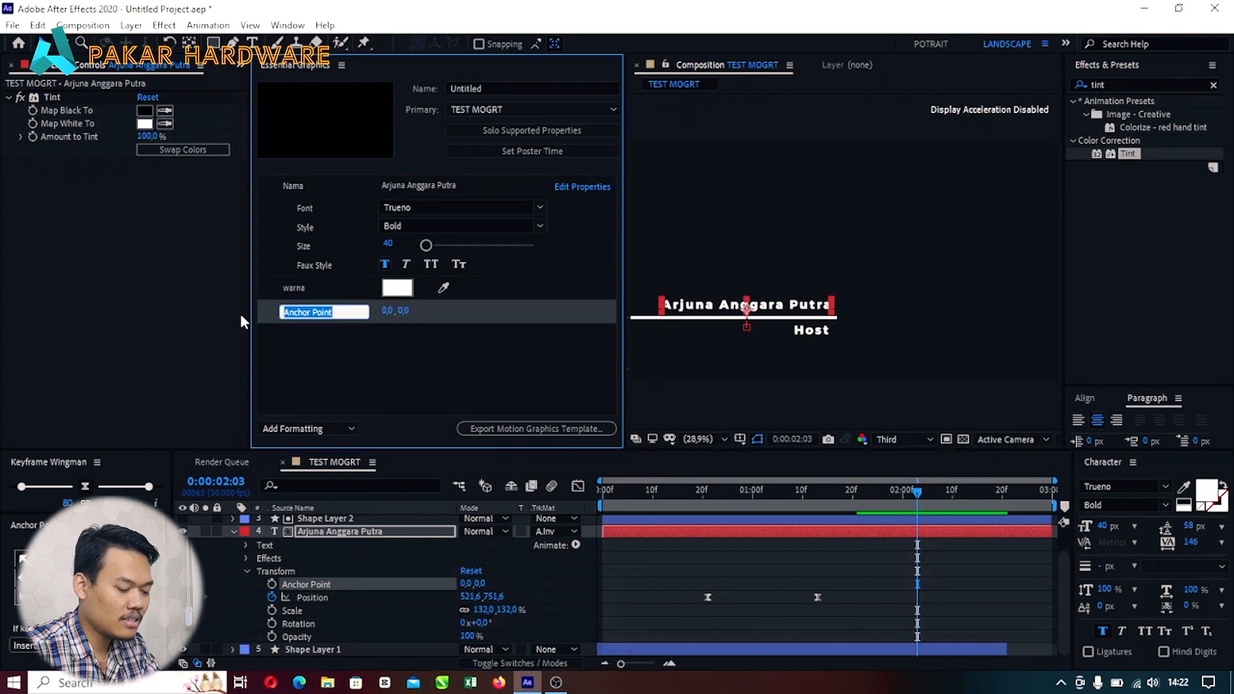
type("posisi")
left_click(419, 358)
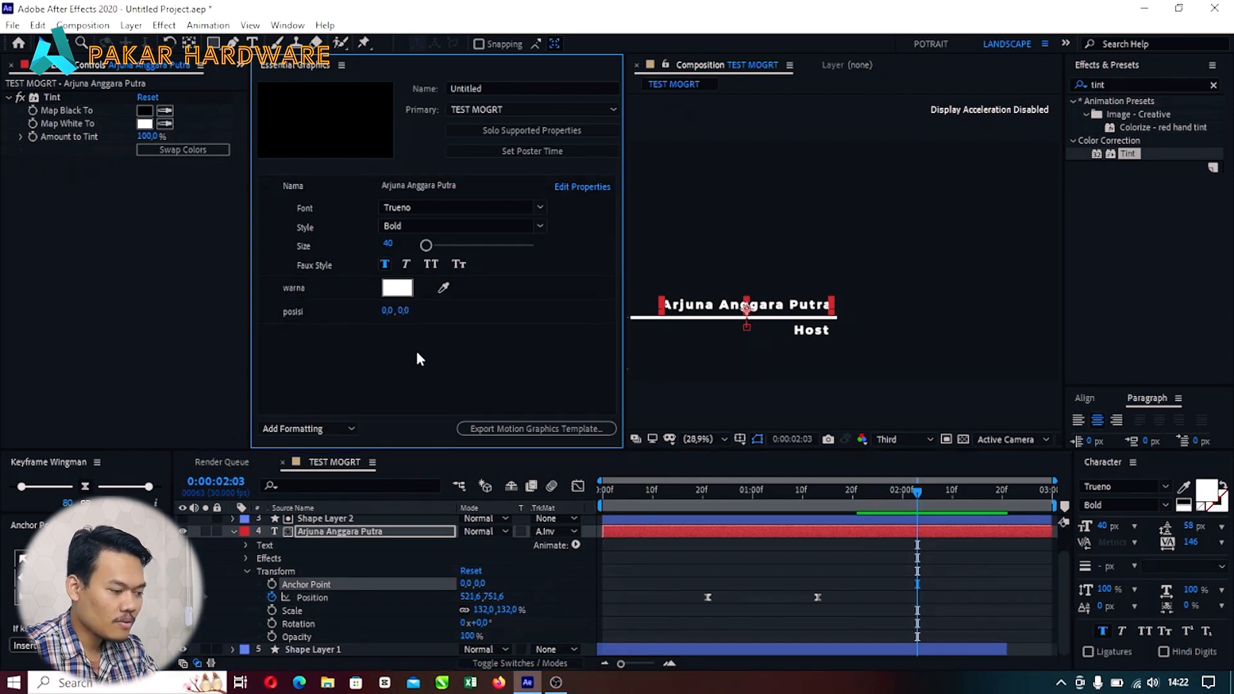
Step: Try shifting the name text with the posisi control set to -111, 90, and undo both changes
left_click_drag(389, 313, 340, 347)
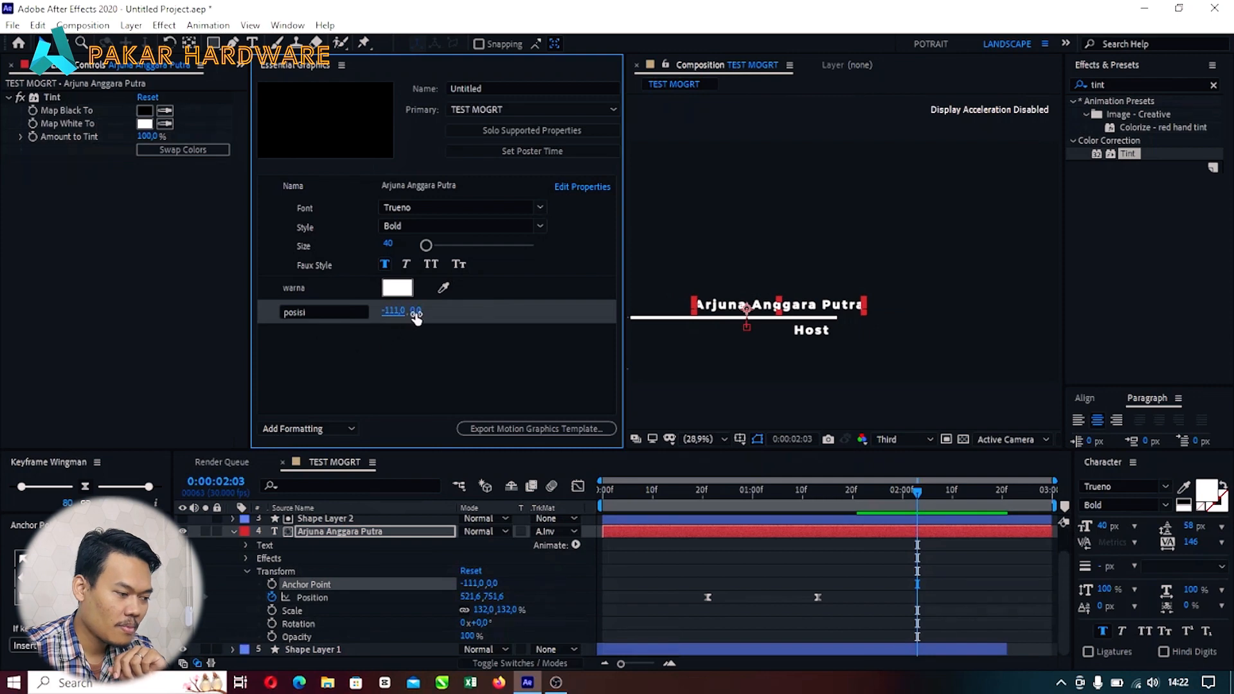
left_click_drag(415, 314, 528, 357)
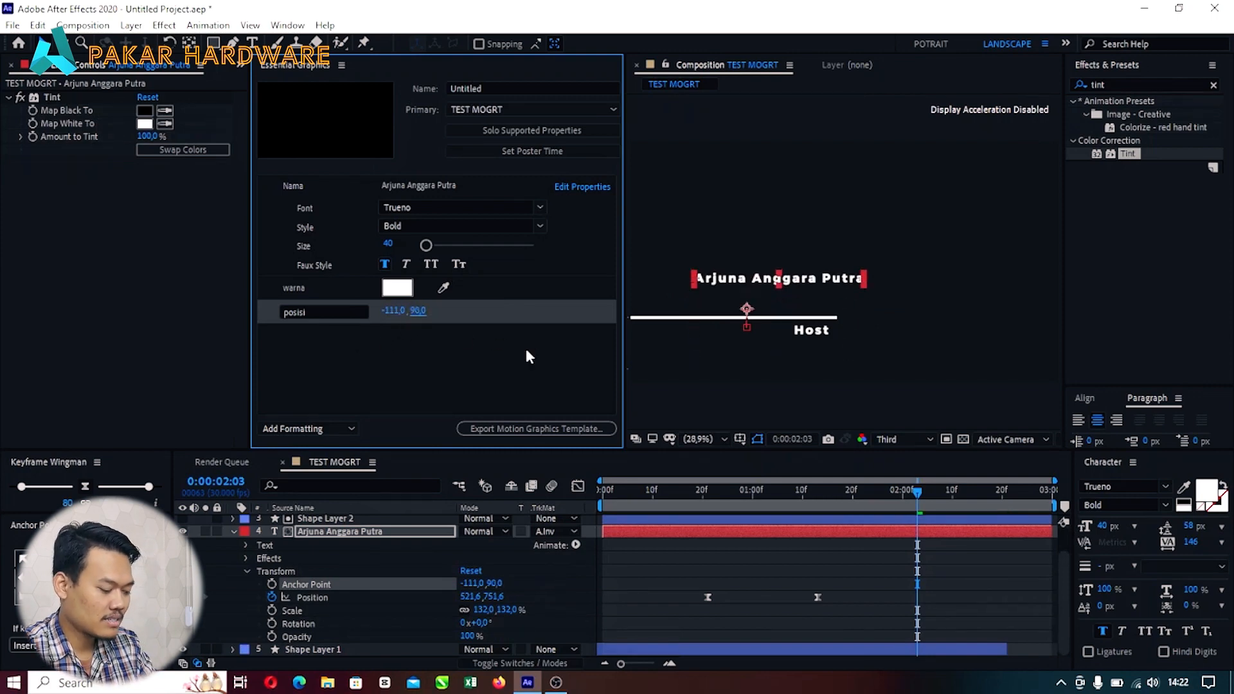
key("ctrl+z")
key("ctrl+z")
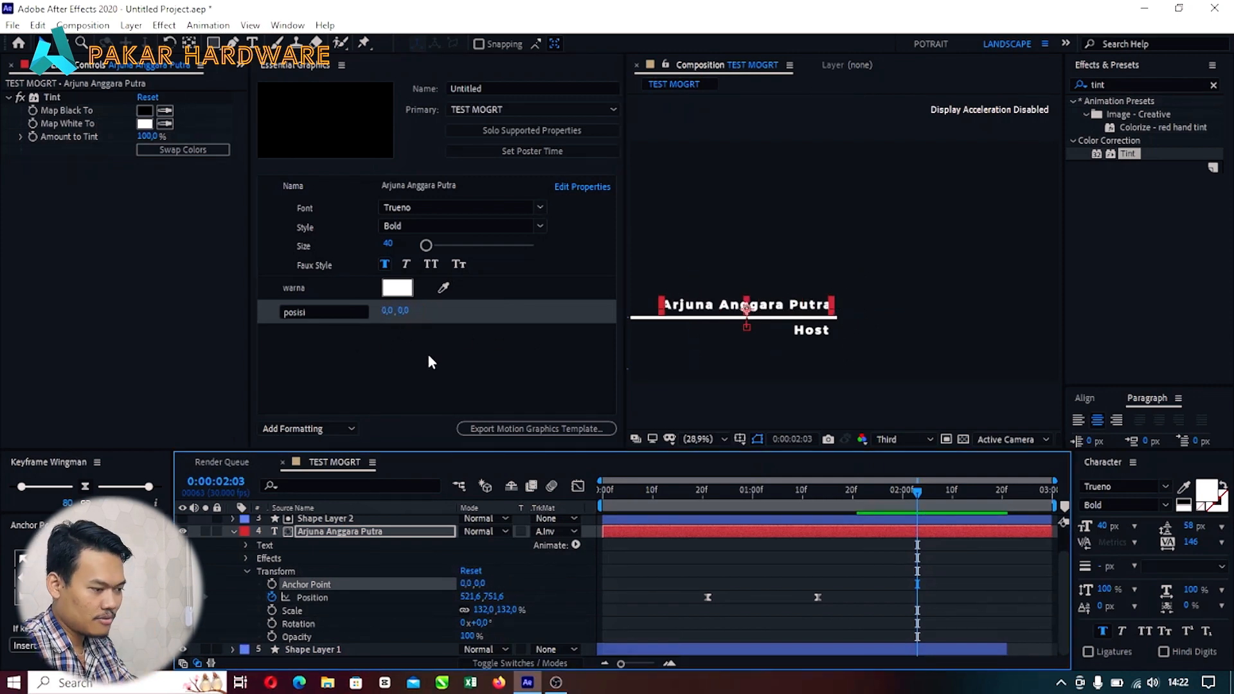
left_click(414, 347)
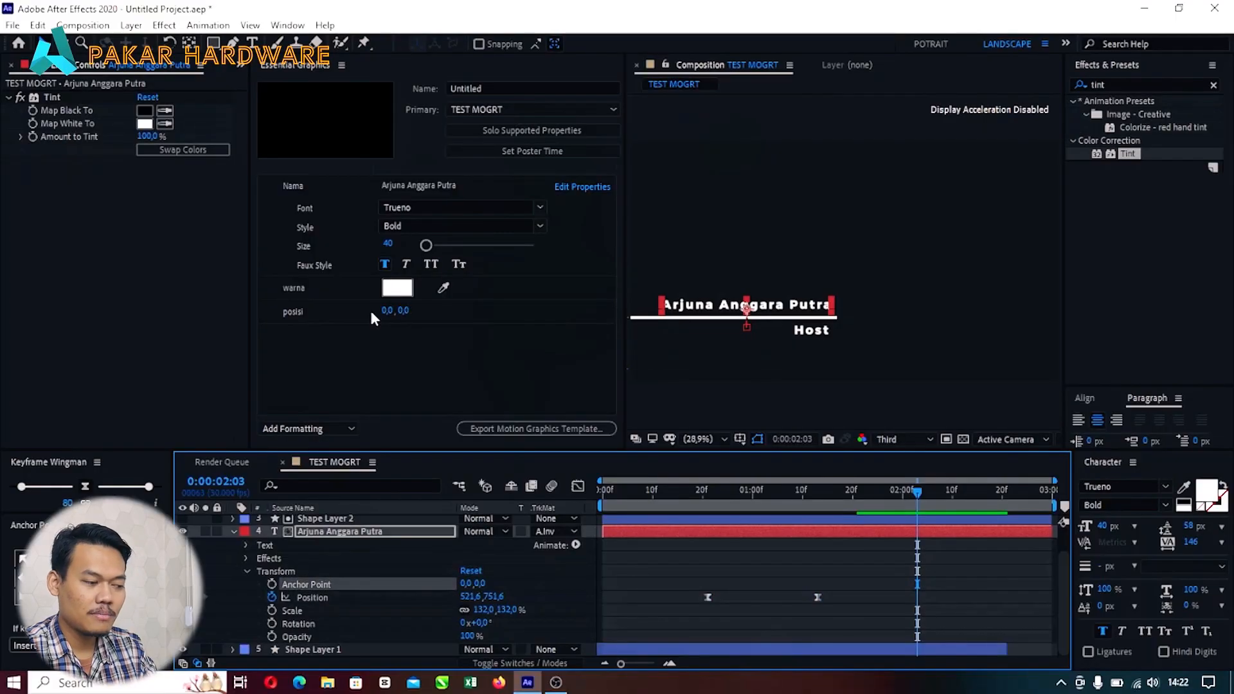
Step: Add the name text layer's Scale, Rotation and Opacity properties to the Essential Graphics controls
left_click(343, 339)
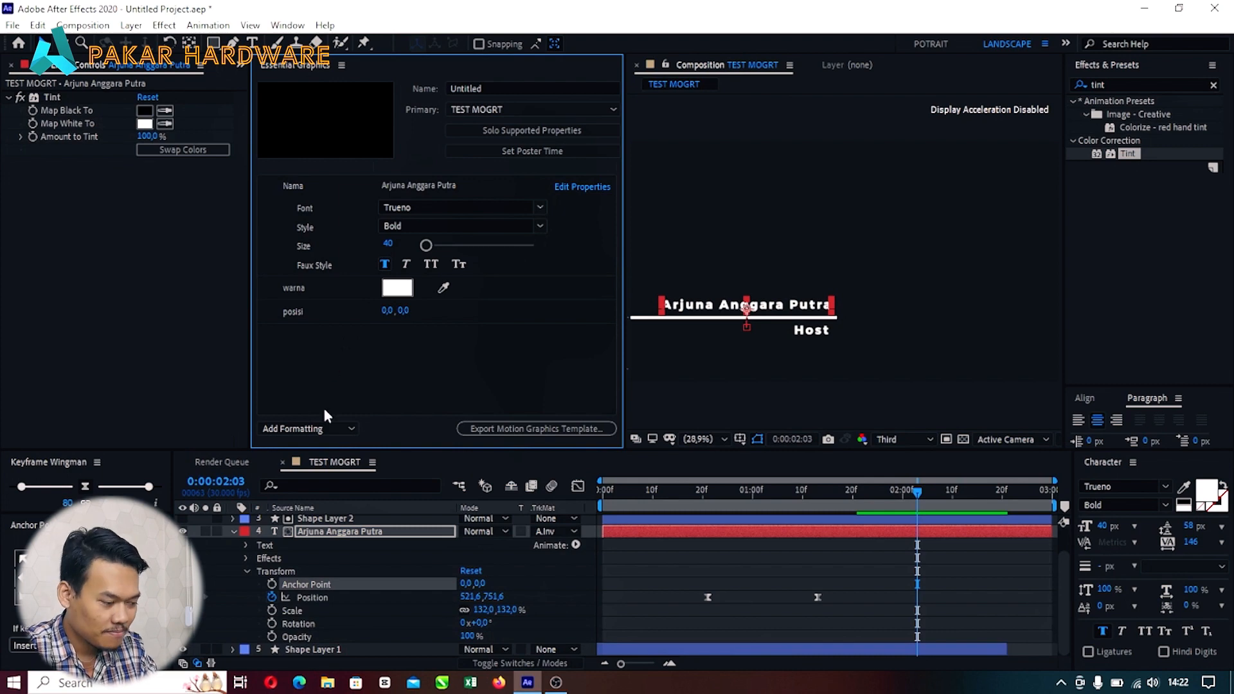
left_click(296, 609)
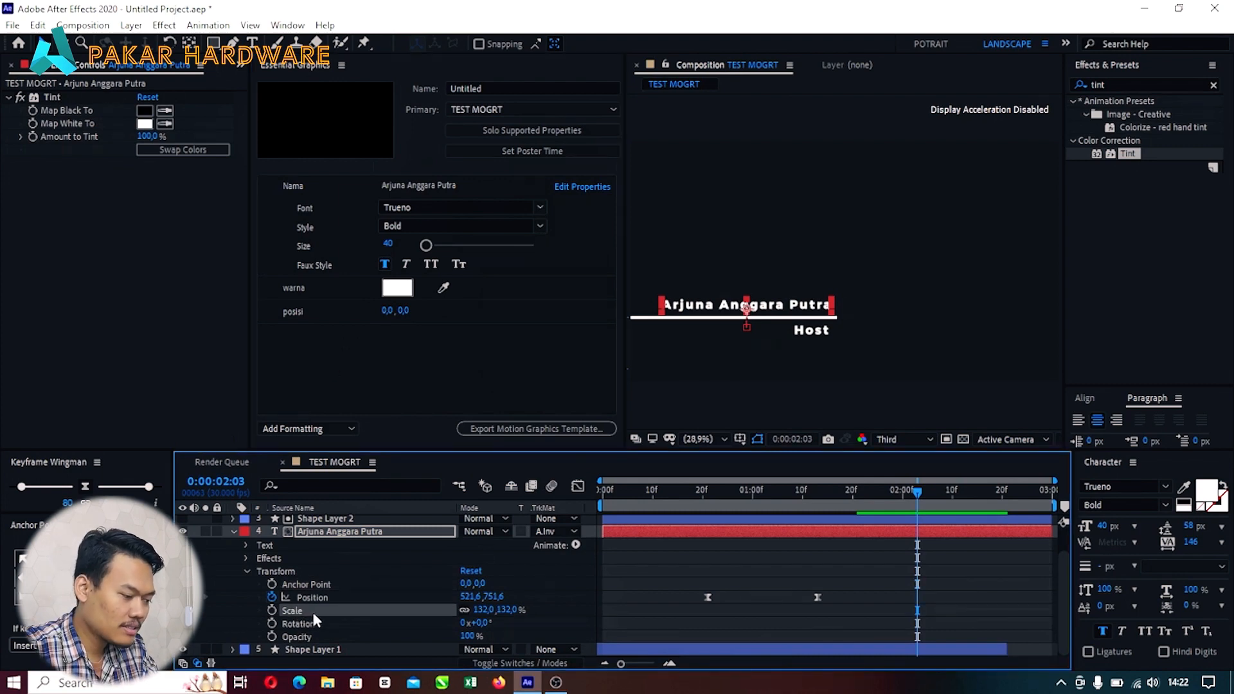
left_click_drag(312, 612, 360, 350)
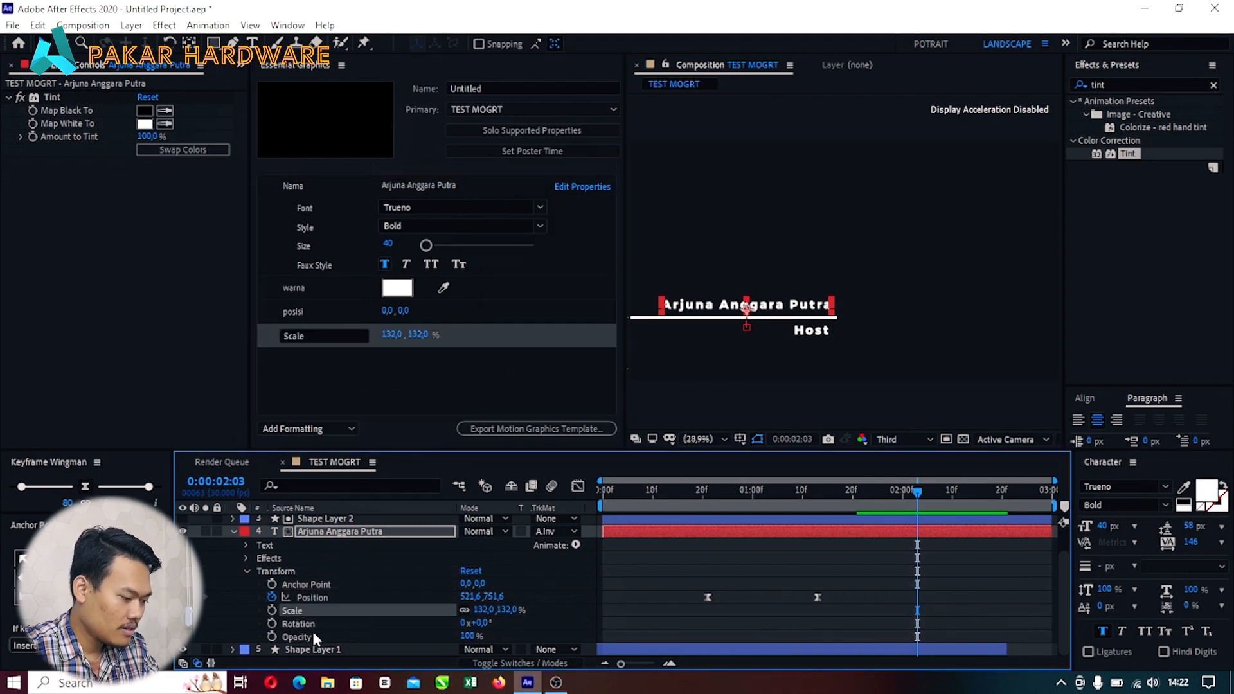
left_click_drag(305, 623, 360, 385)
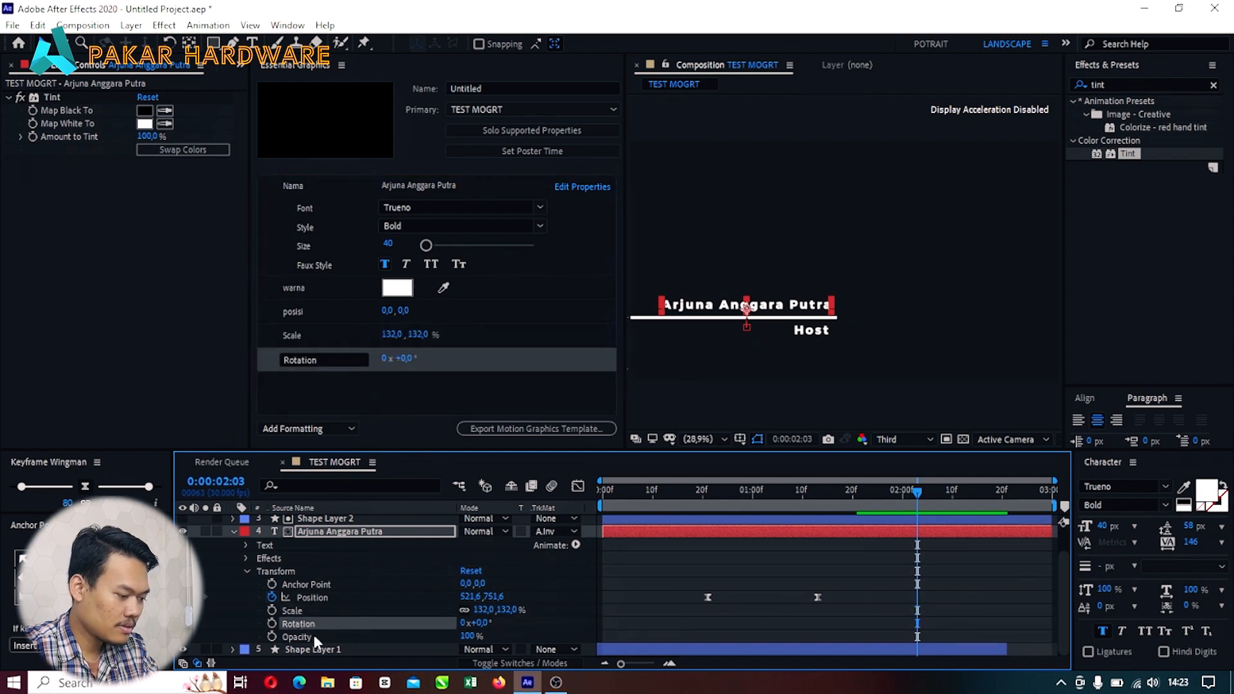
left_click_drag(314, 636, 336, 382)
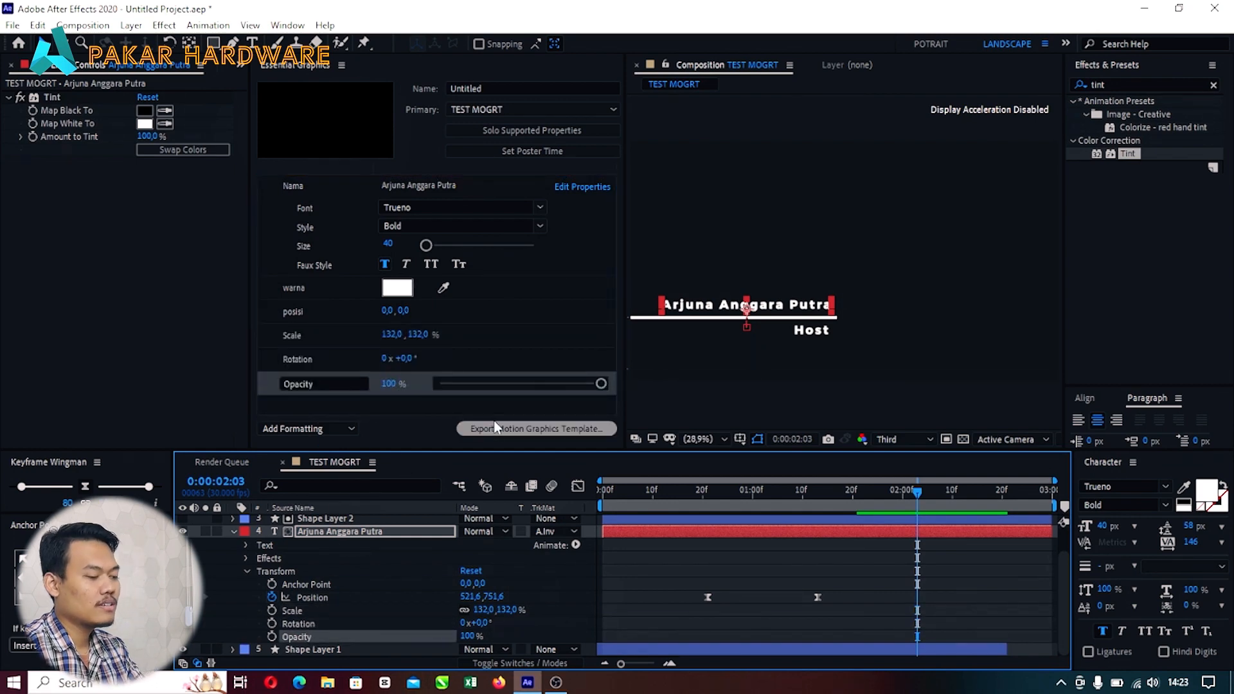
left_click_drag(600, 383, 635, 395)
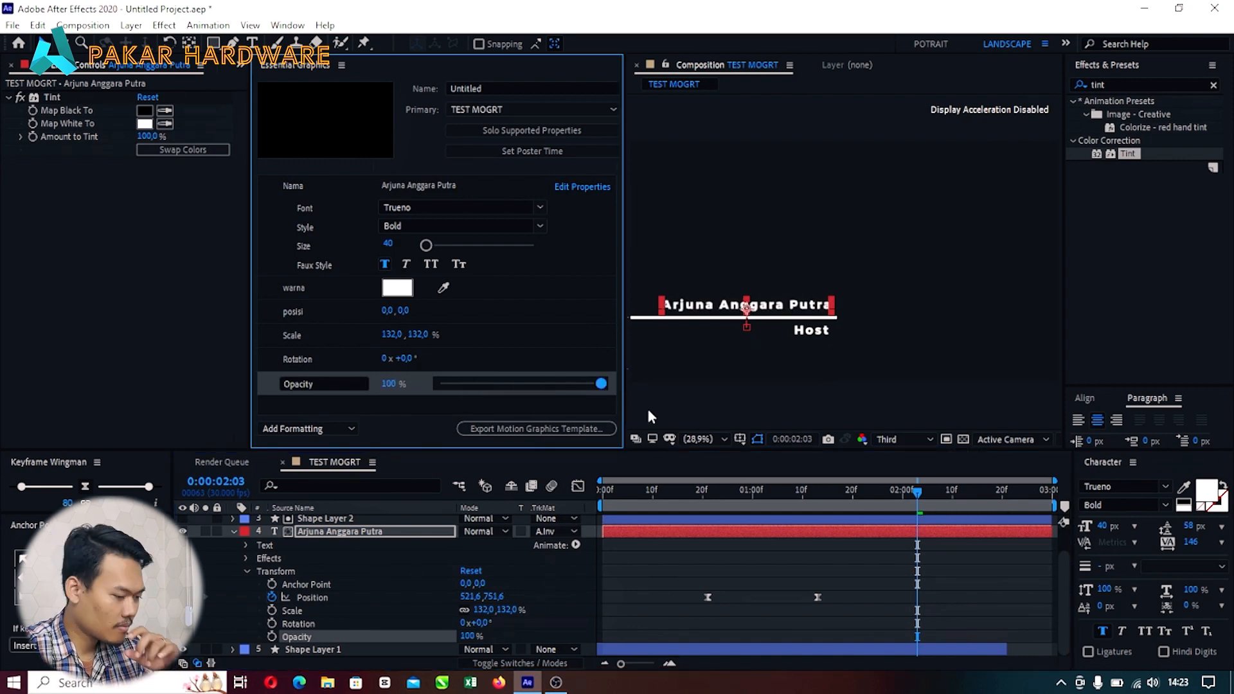
Step: Add a group to the Essential Graphics controls, name it with the person's first name, and place it above all controls
scroll(386, 579, "up", 2)
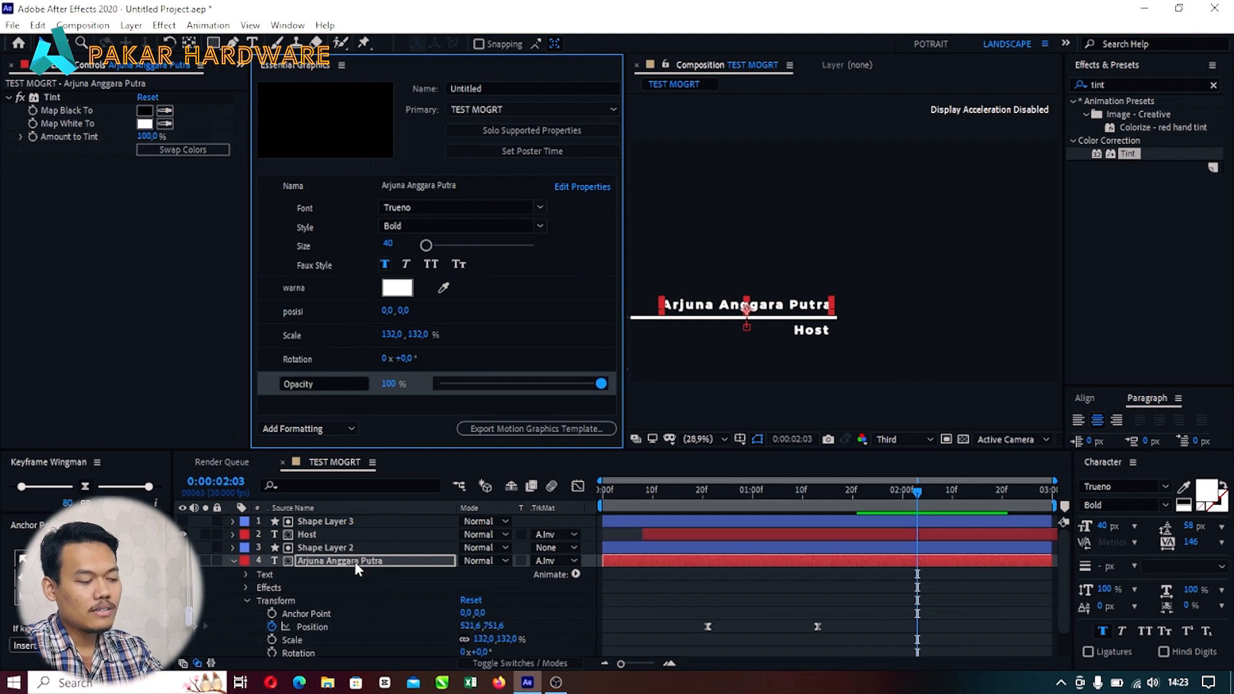
left_click(318, 536)
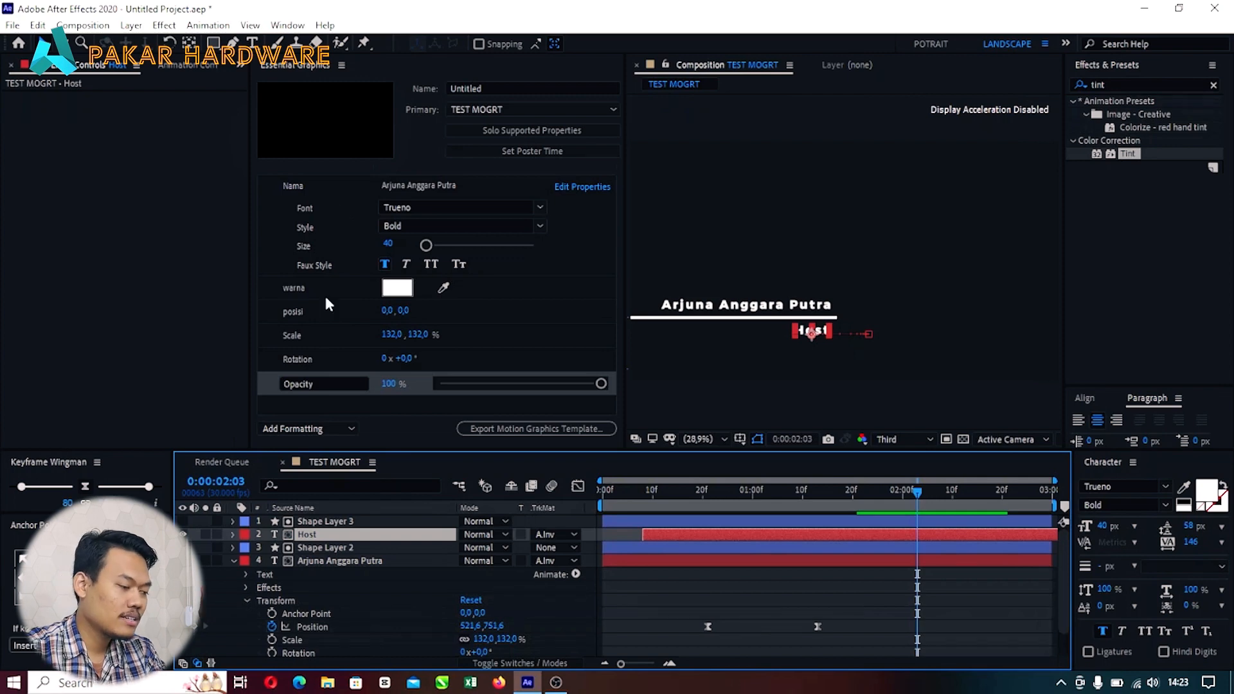
left_click(306, 428)
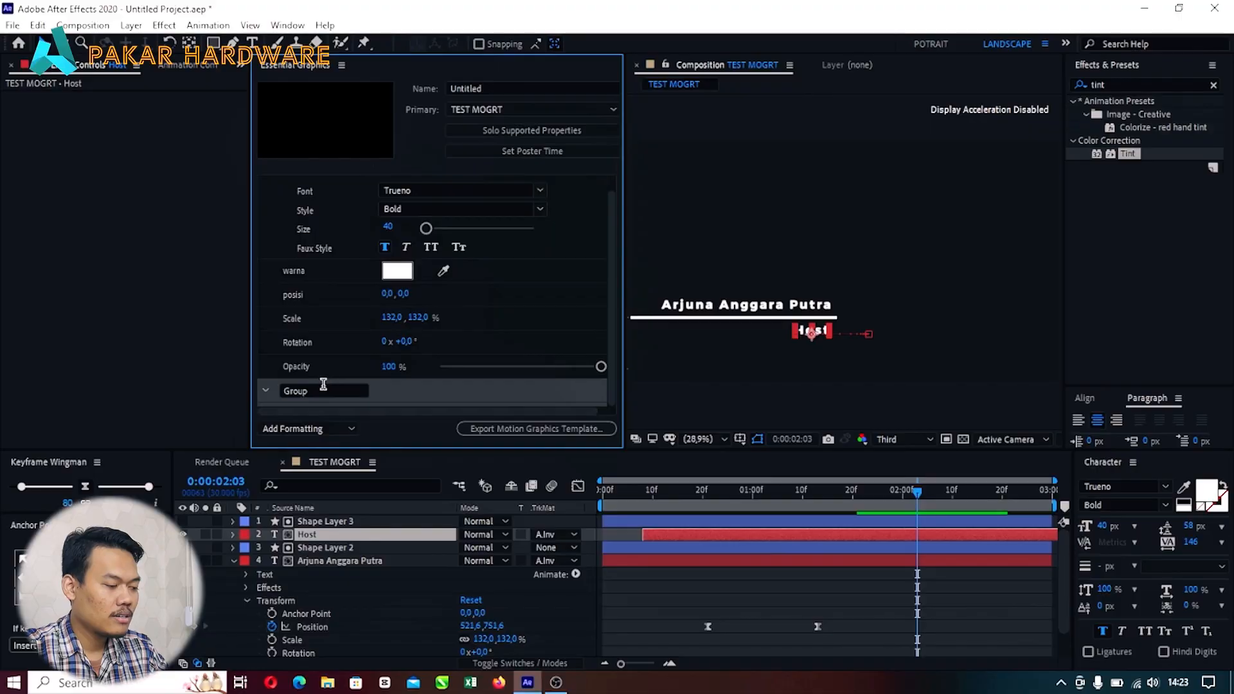
left_click_drag(319, 390, 270, 389)
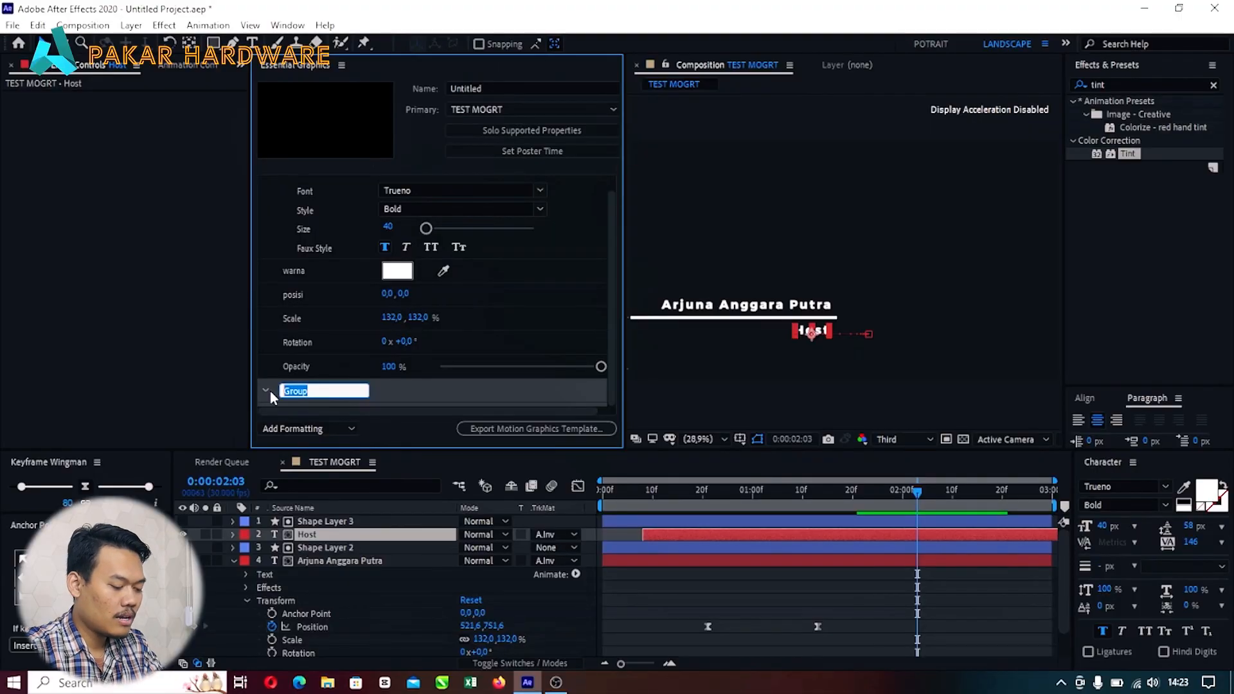
type("A")
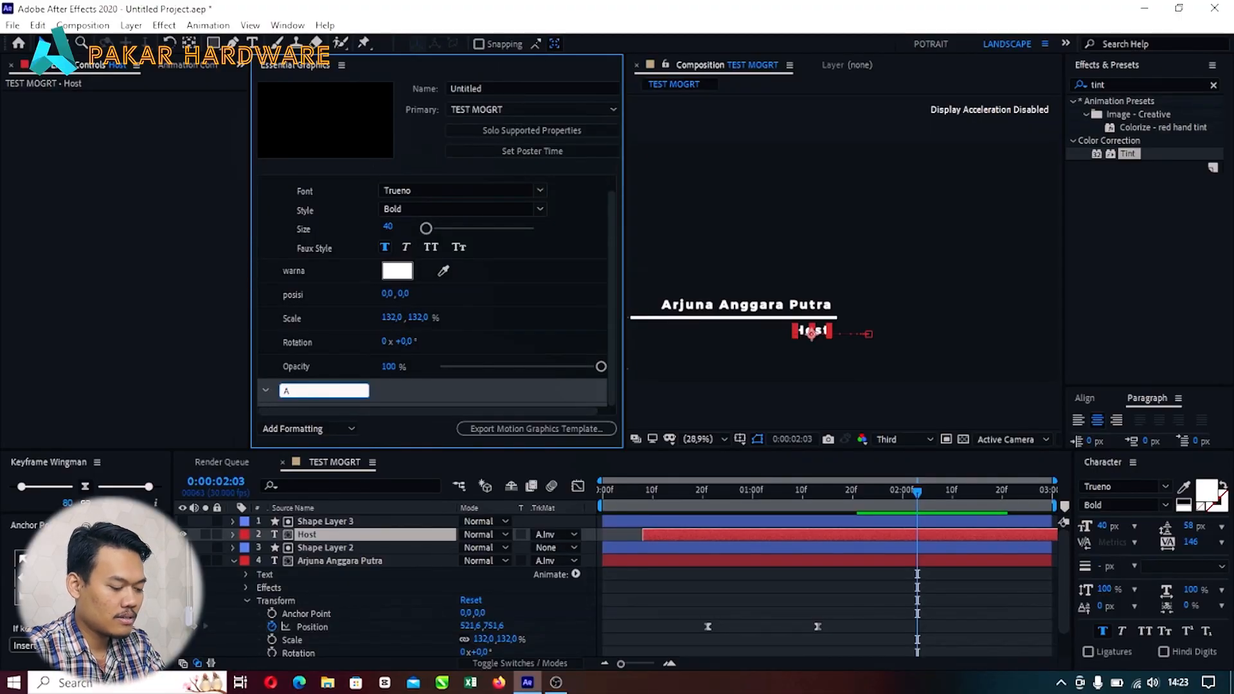
type("rjuna")
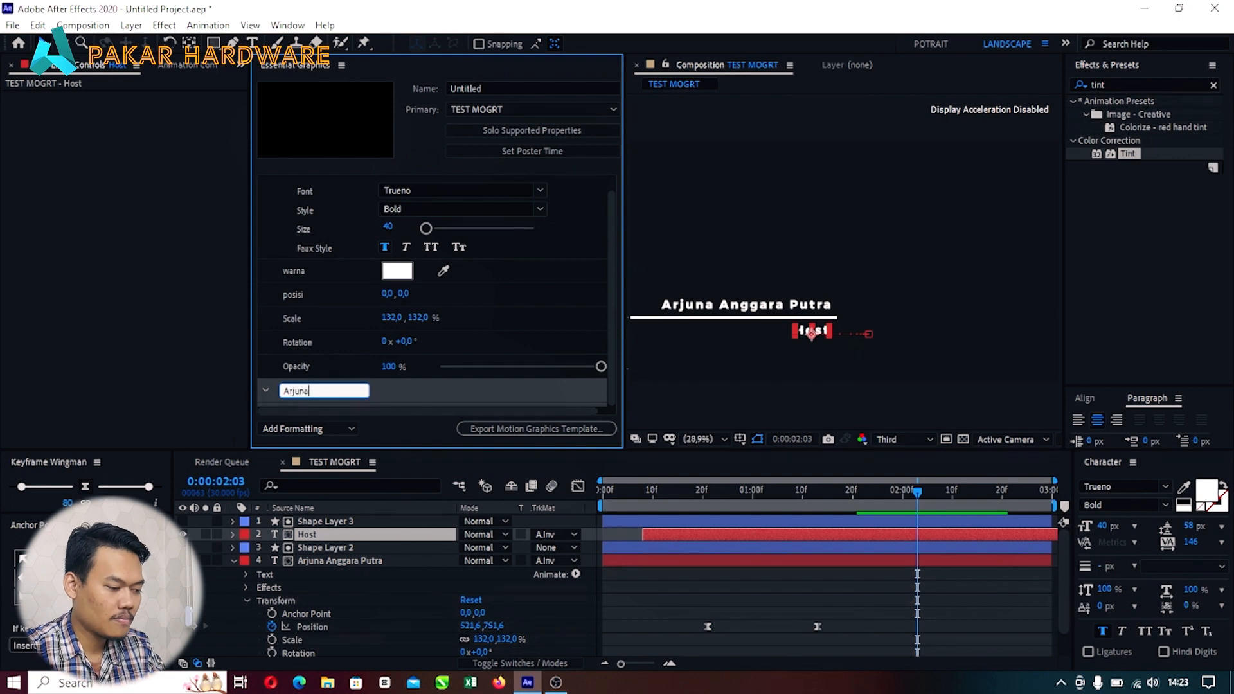
left_click(435, 406)
left_click_drag(405, 393, 350, 177)
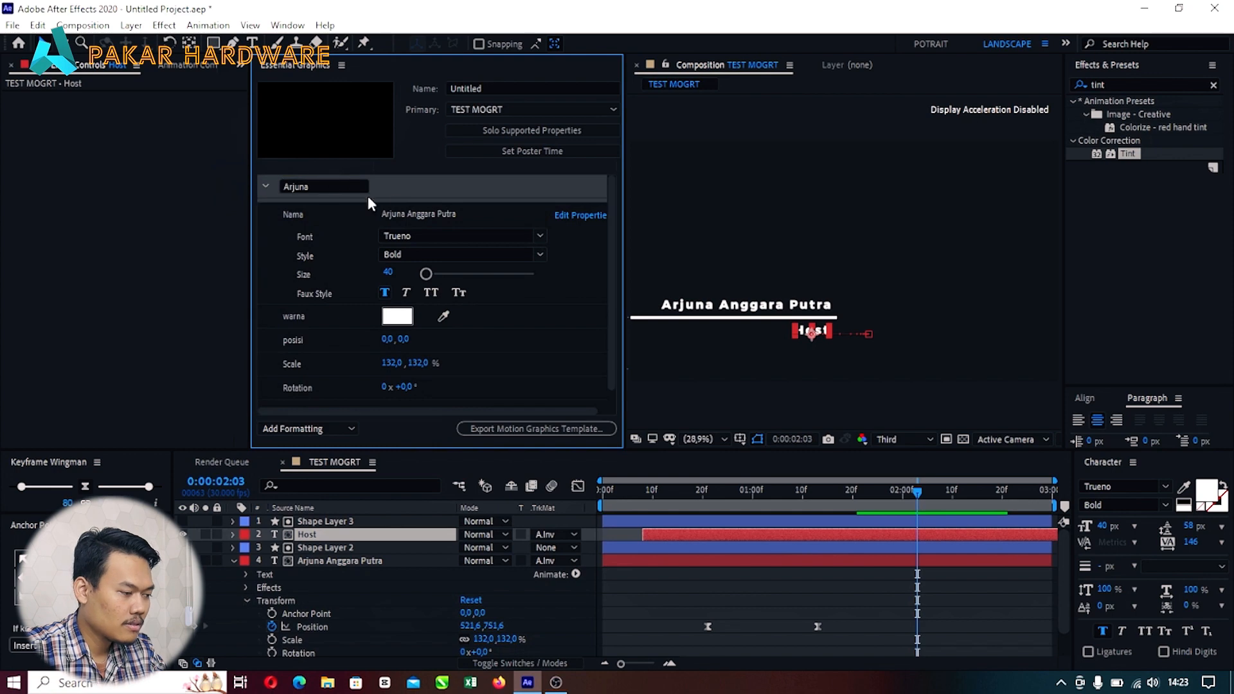
Step: Move the Name text control and the warna colour control into the first-name group in Essential Graphics
left_click(324, 214)
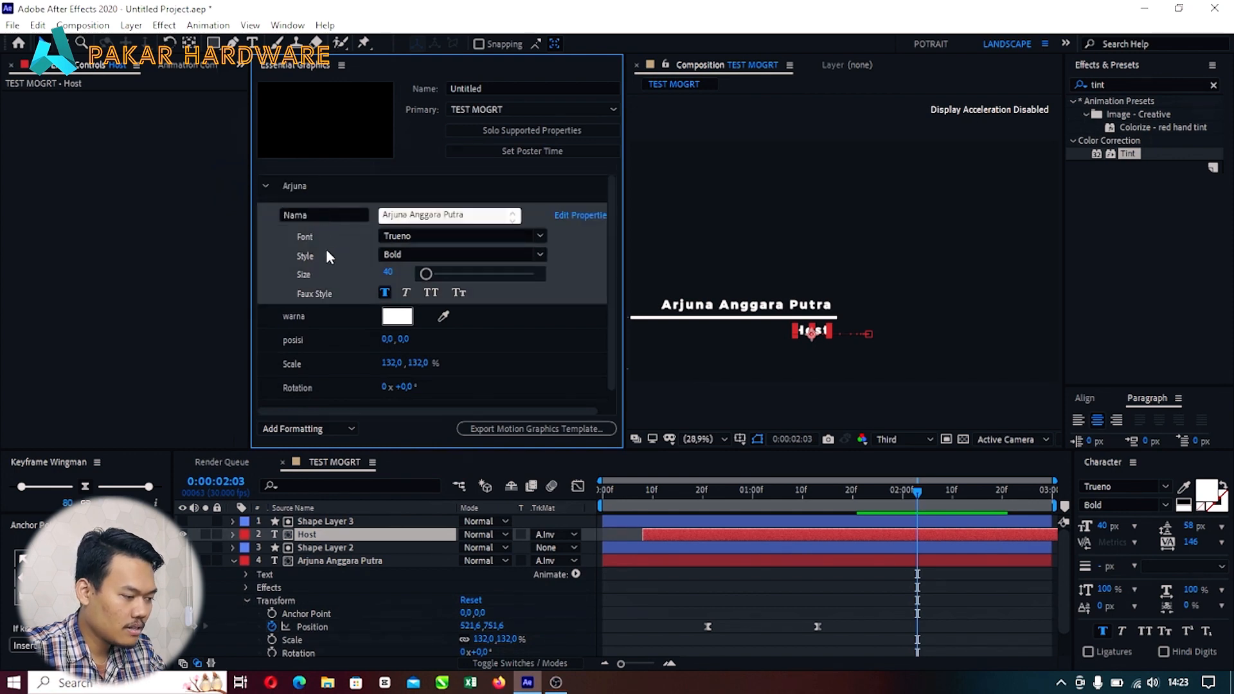
left_click_drag(329, 318, 344, 183)
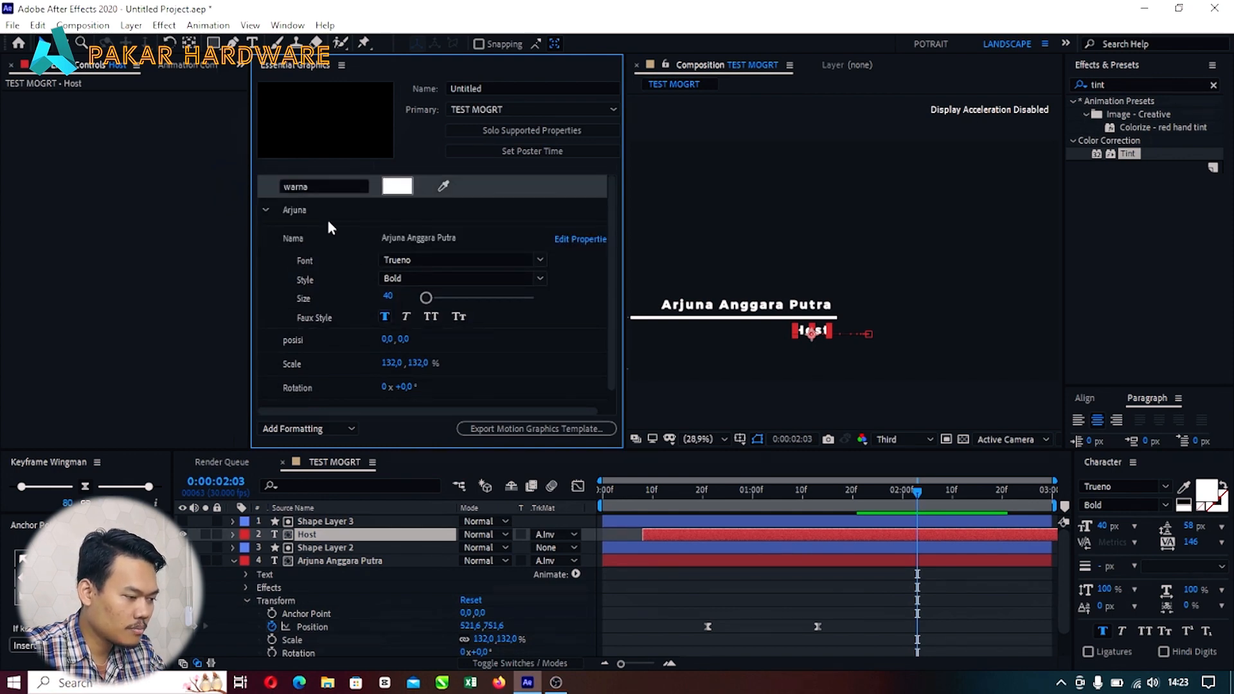
left_click(465, 209)
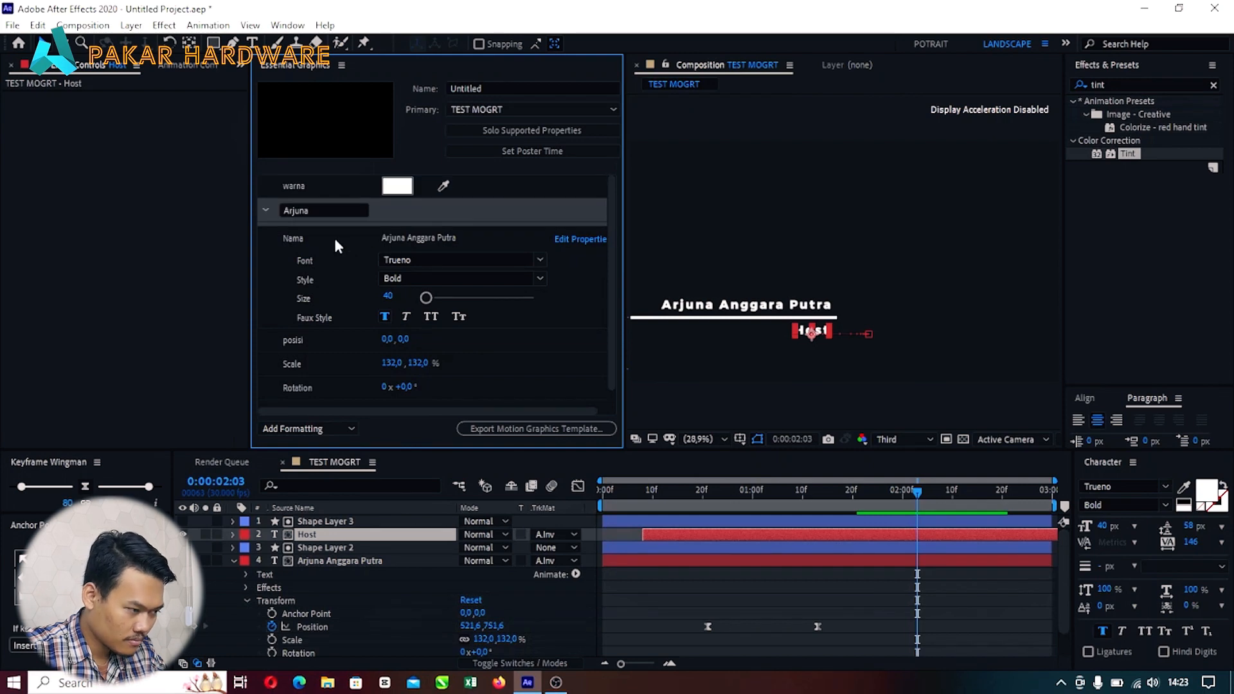
left_click(372, 233)
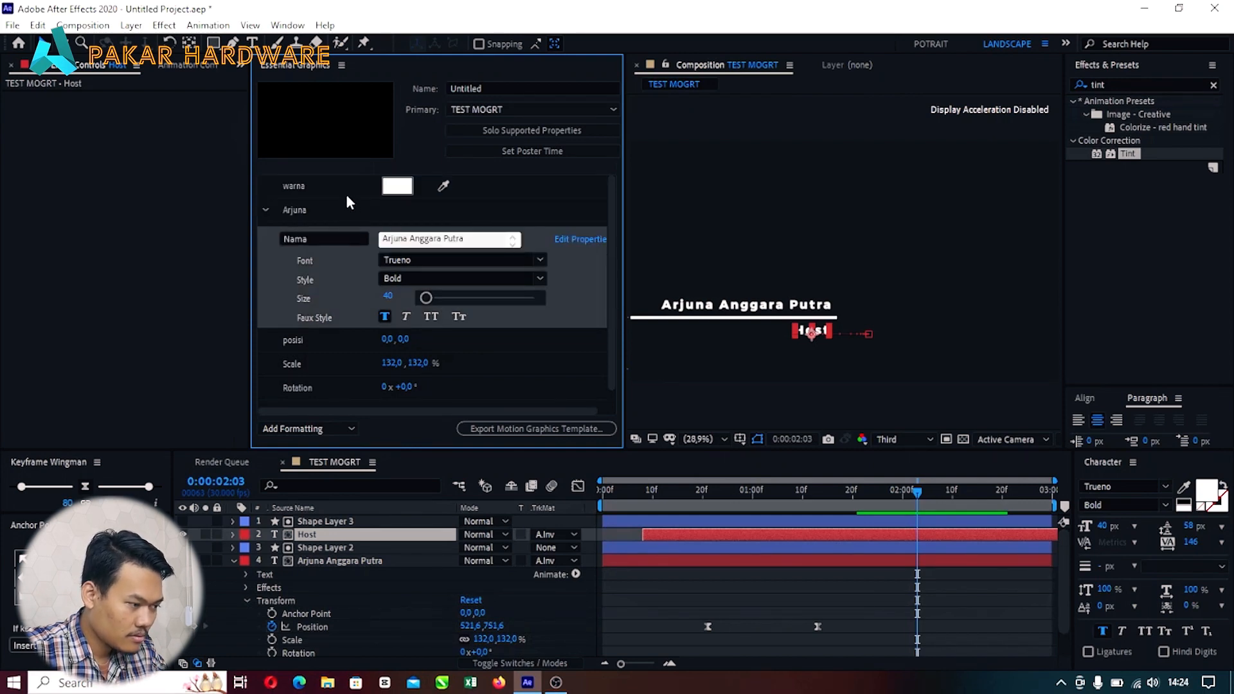
mouse_move(346, 201)
left_mouse_down()
mouse_move(353, 228)
mouse_move(335, 229)
mouse_move(331, 208)
mouse_move(341, 196)
mouse_move(347, 204)
left_mouse_up()
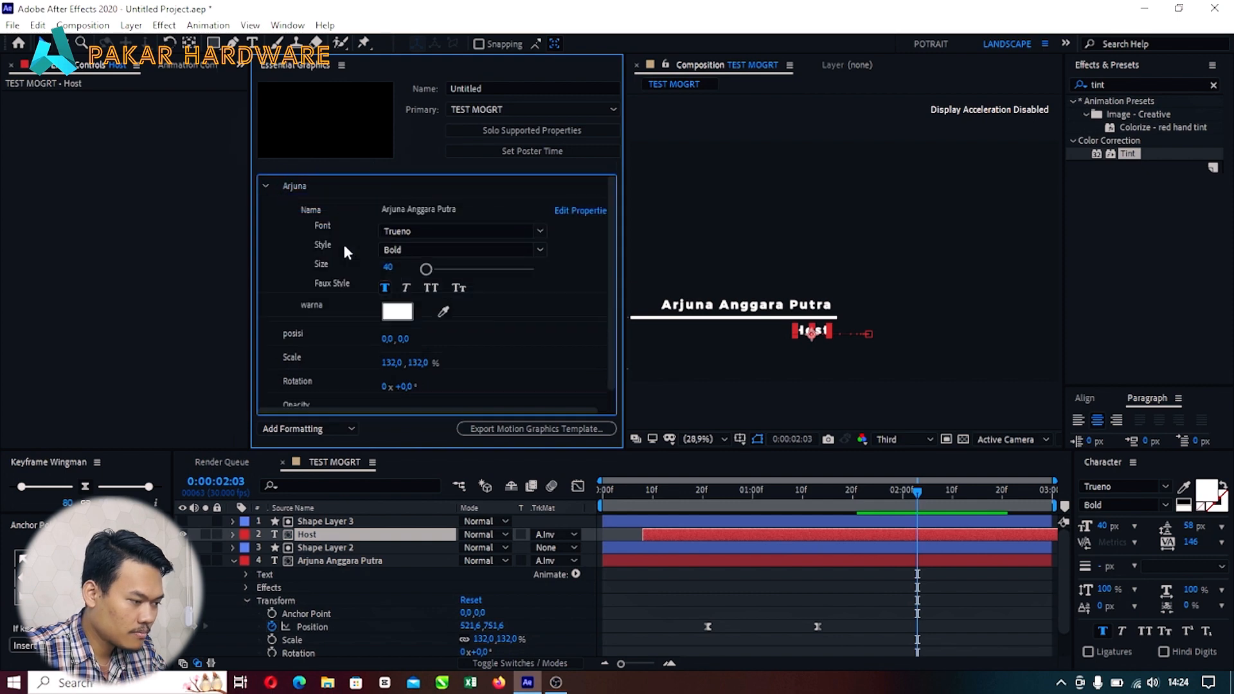
Step: Move the posisi, Scale, Rotation and Opacity controls into the first-name group and collapse the group
left_click_drag(313, 333, 336, 305)
left_click_drag(312, 365, 339, 310)
left_click_drag(319, 387, 333, 322)
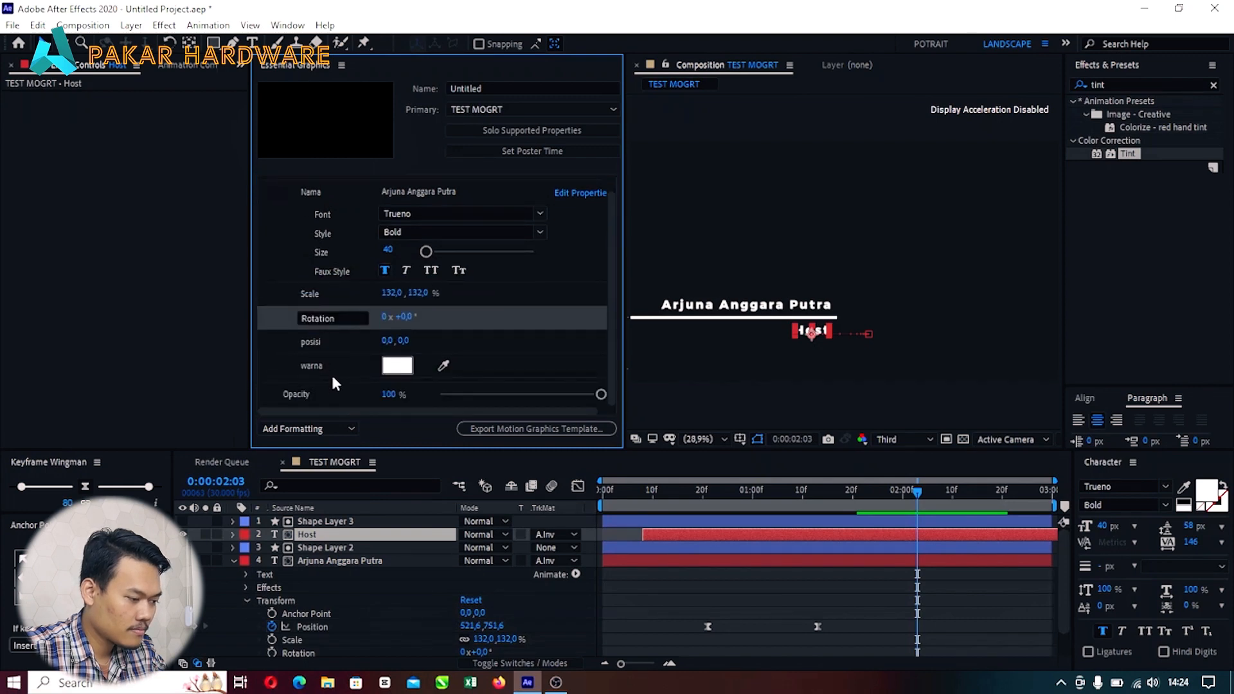
left_click_drag(321, 387, 344, 360)
left_click(266, 187)
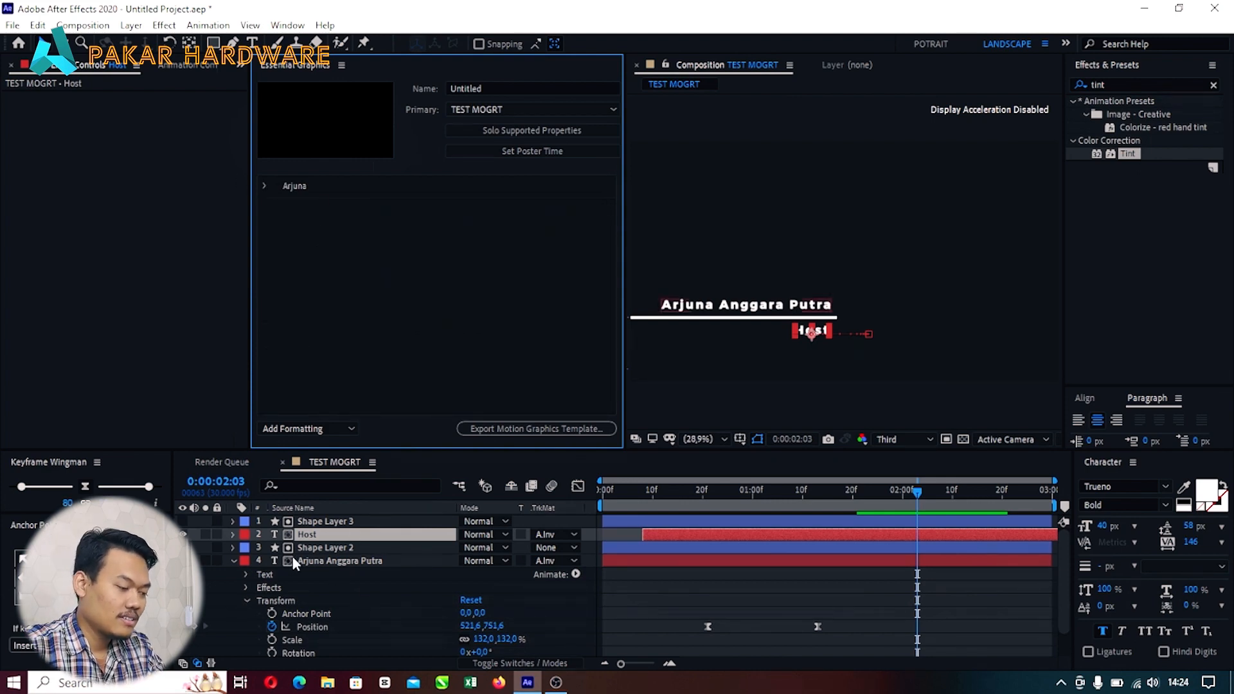
Step: Collapse the name layer, move the current time to 0:00:00:07, and expand Shape Layer 1's Transform properties
left_click(233, 560)
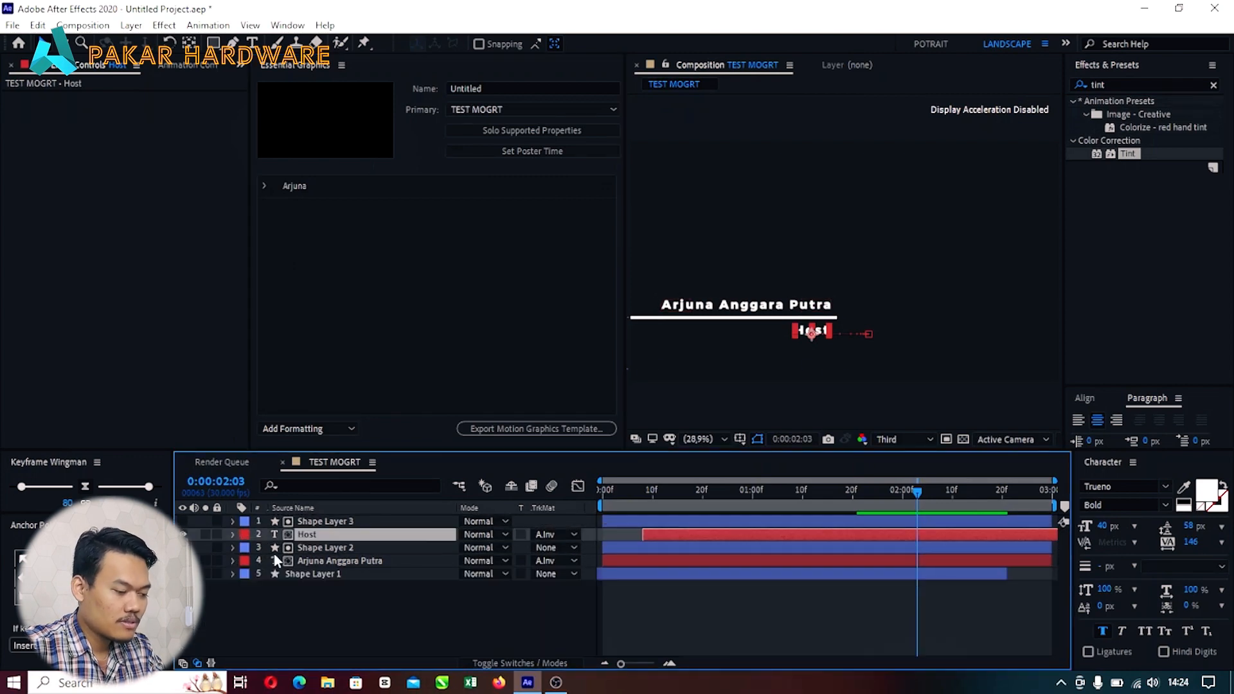
left_click(636, 489)
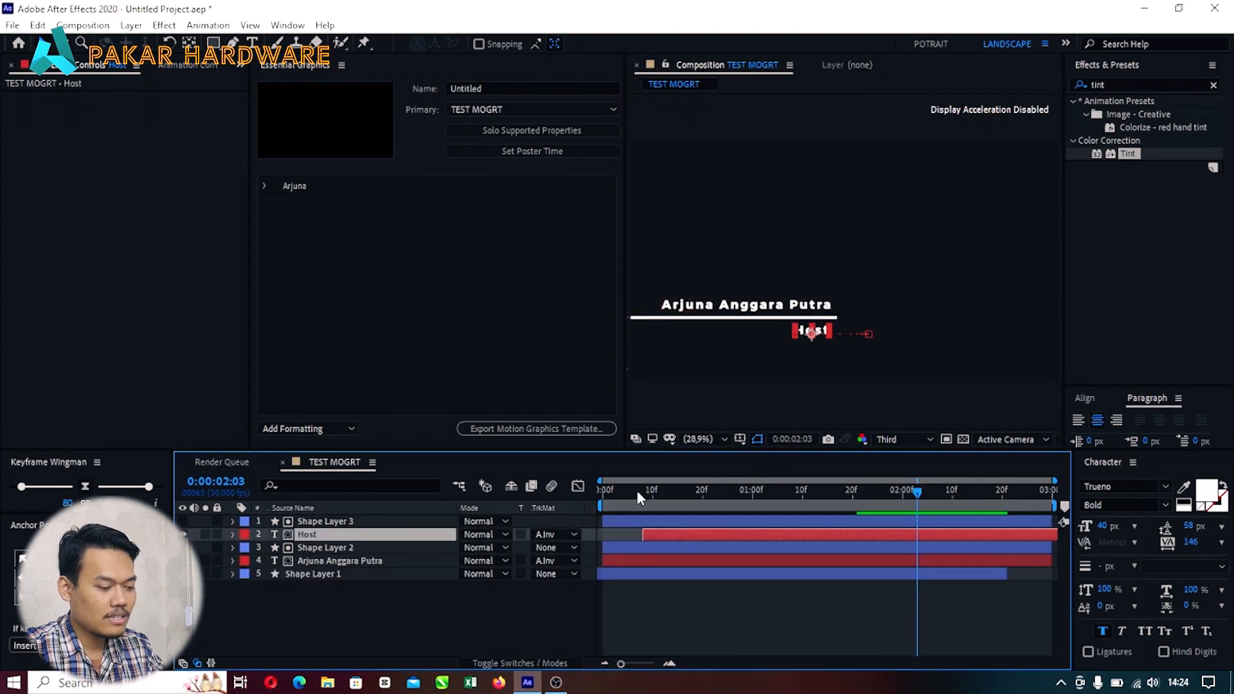
left_click(232, 574)
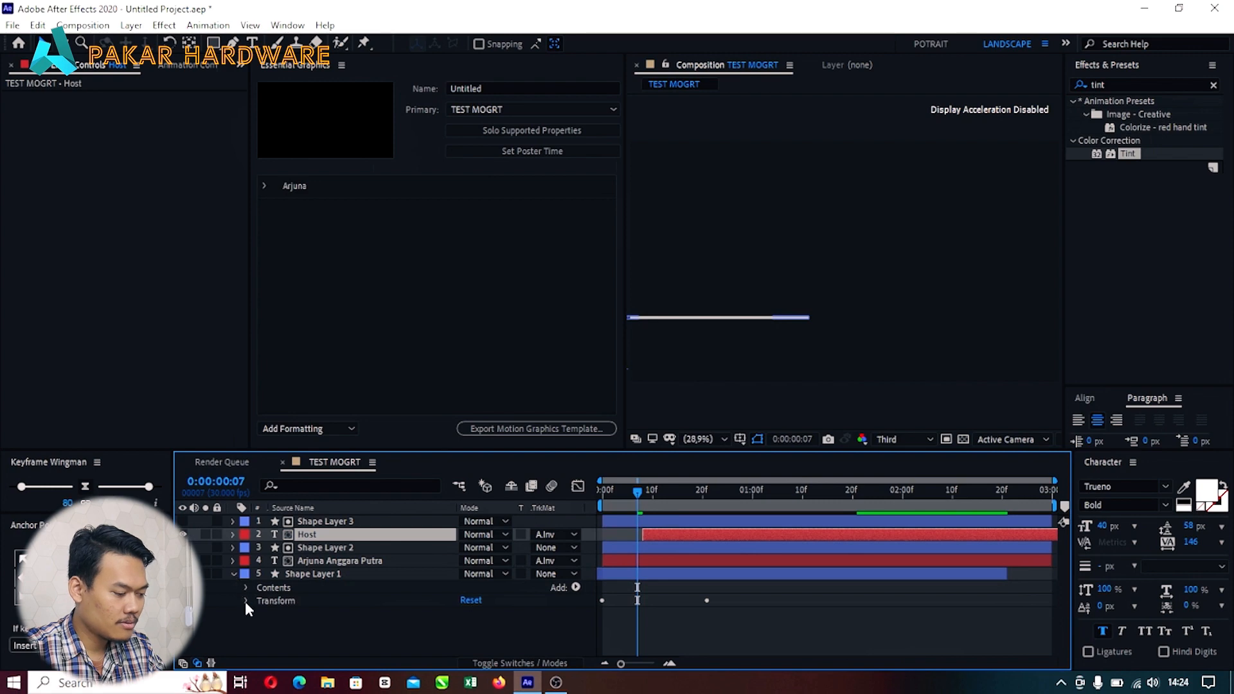
left_click(245, 600)
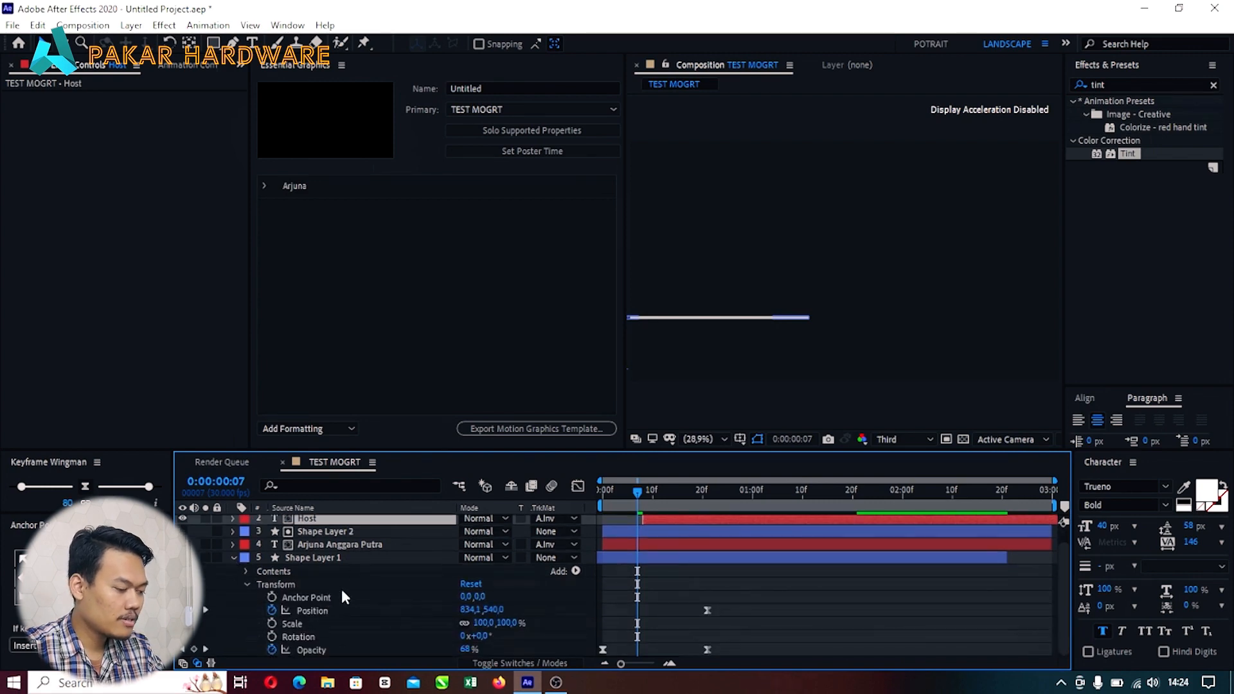
Step: Expand the first-name group in Essential Graphics and add a comment below its controls
left_click(320, 650)
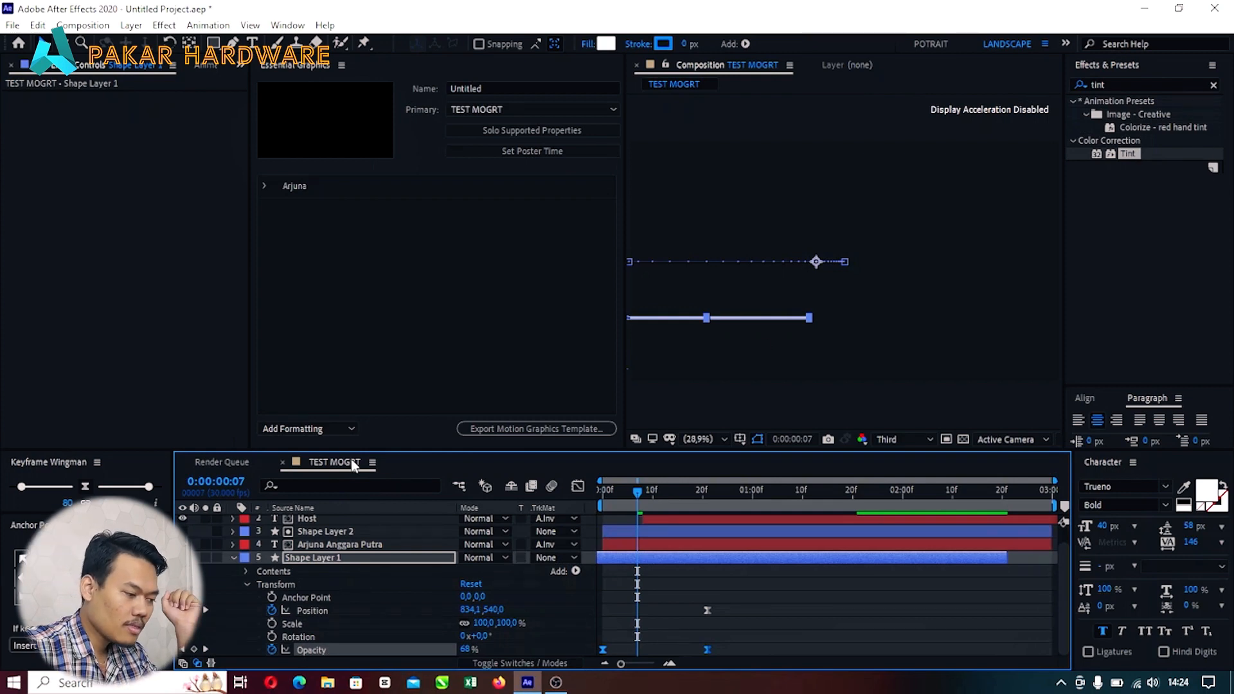
left_click(265, 185)
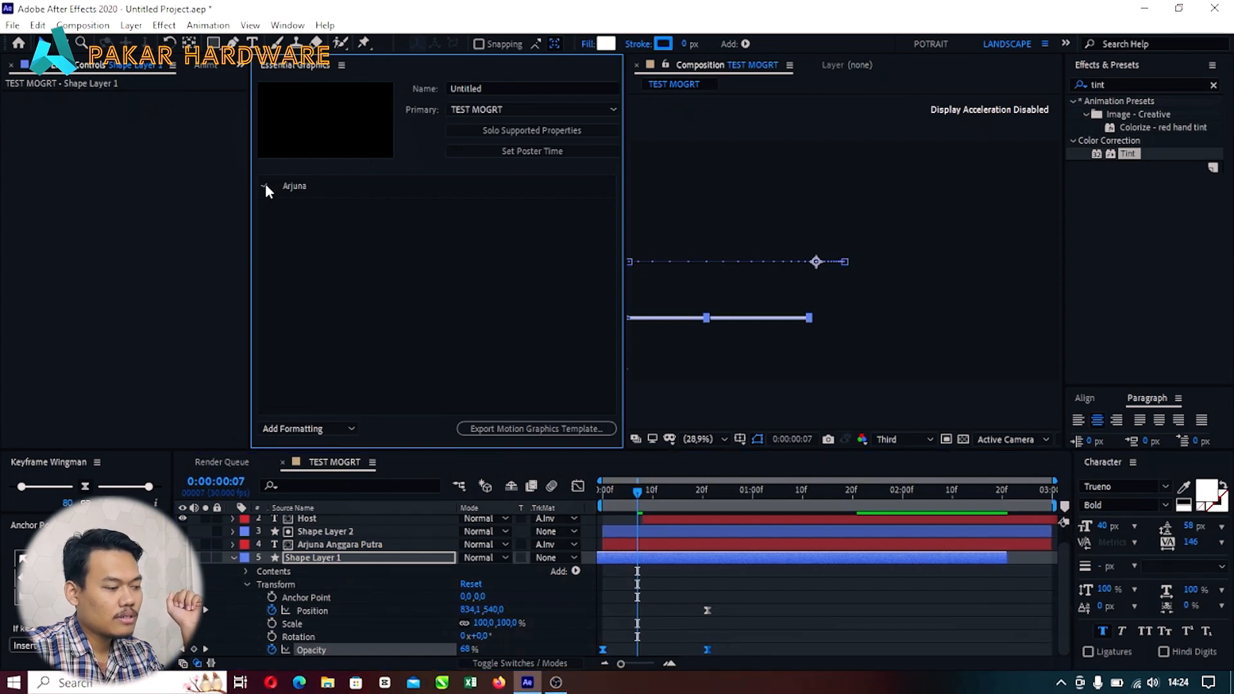
scroll(324, 366, "down", 1)
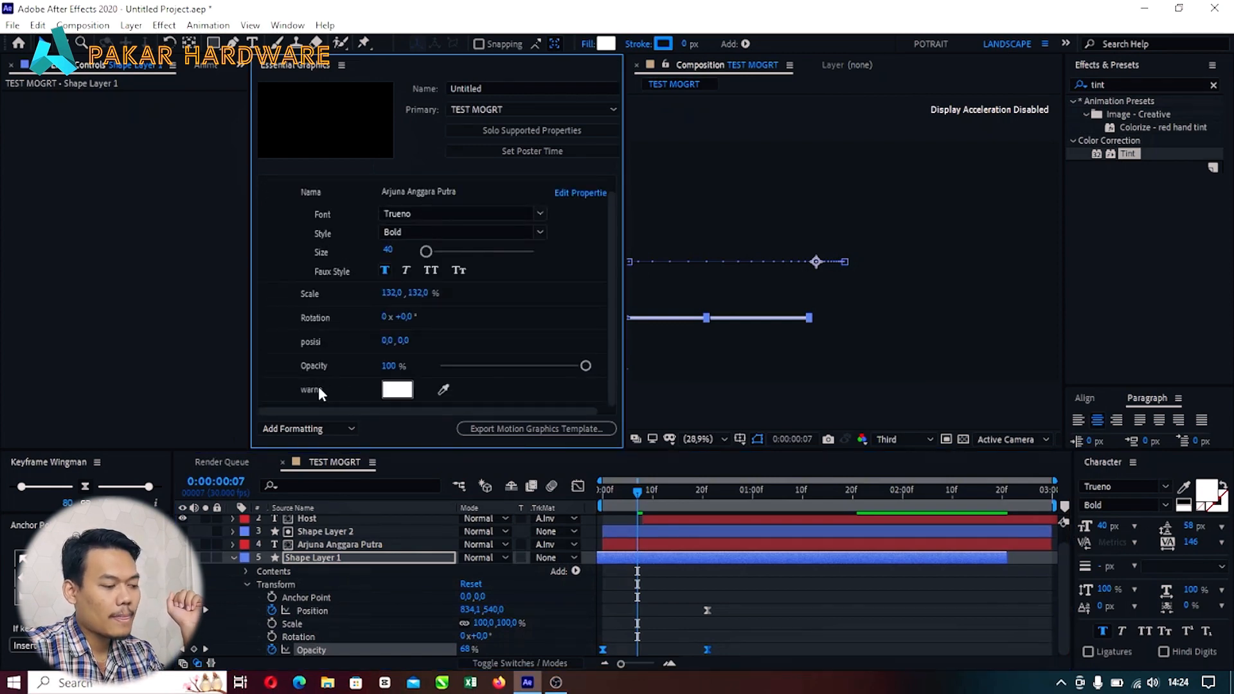
left_click(335, 428)
left_click(383, 429)
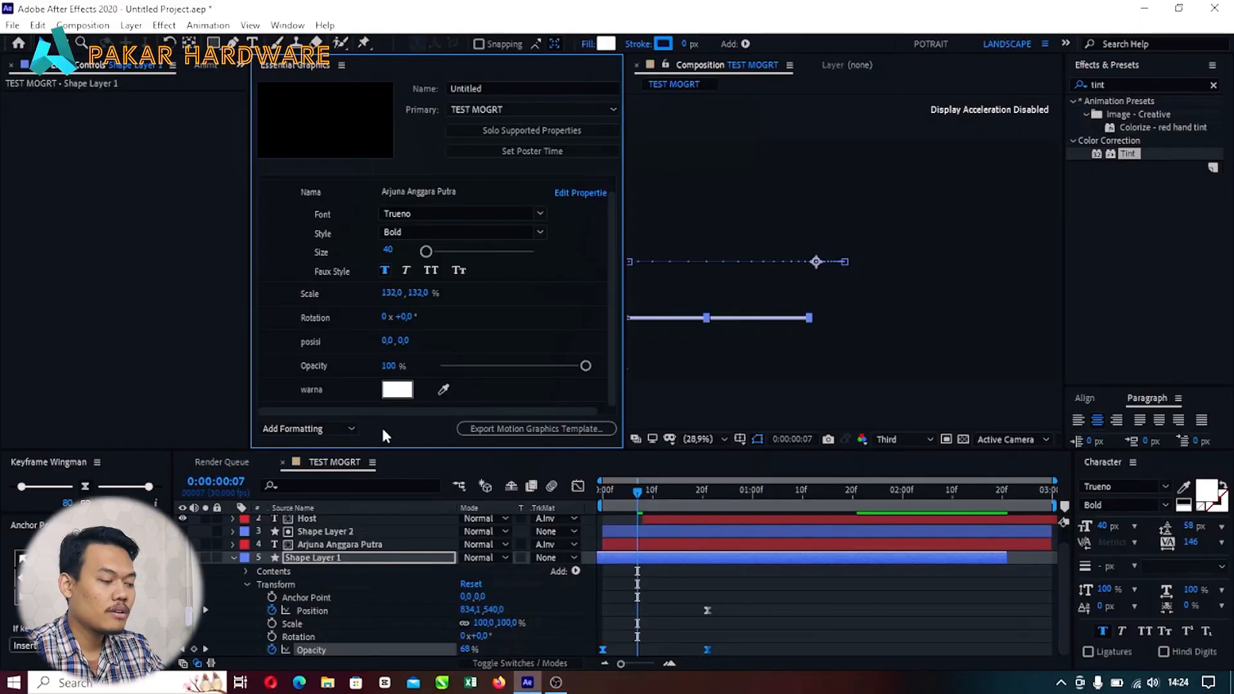
left_click(345, 424)
left_click(298, 444)
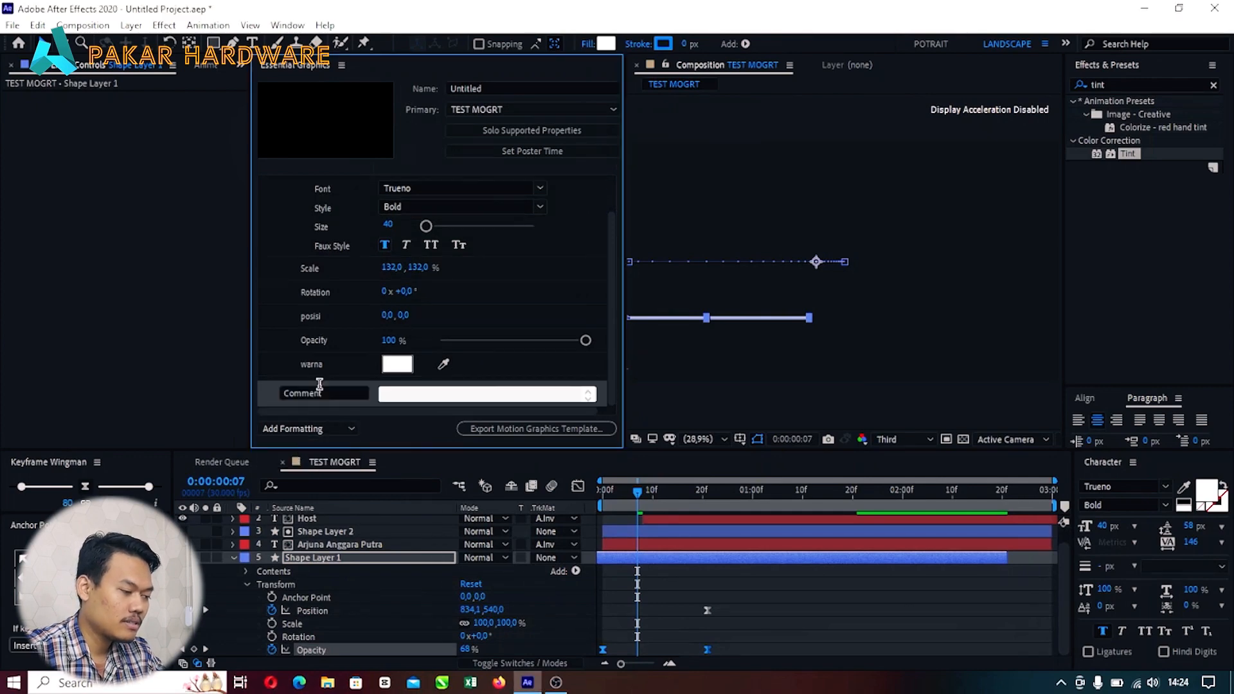
Step: Fill the comment with "by" followed by the person's first name, keeping it on a single line
left_click(412, 394)
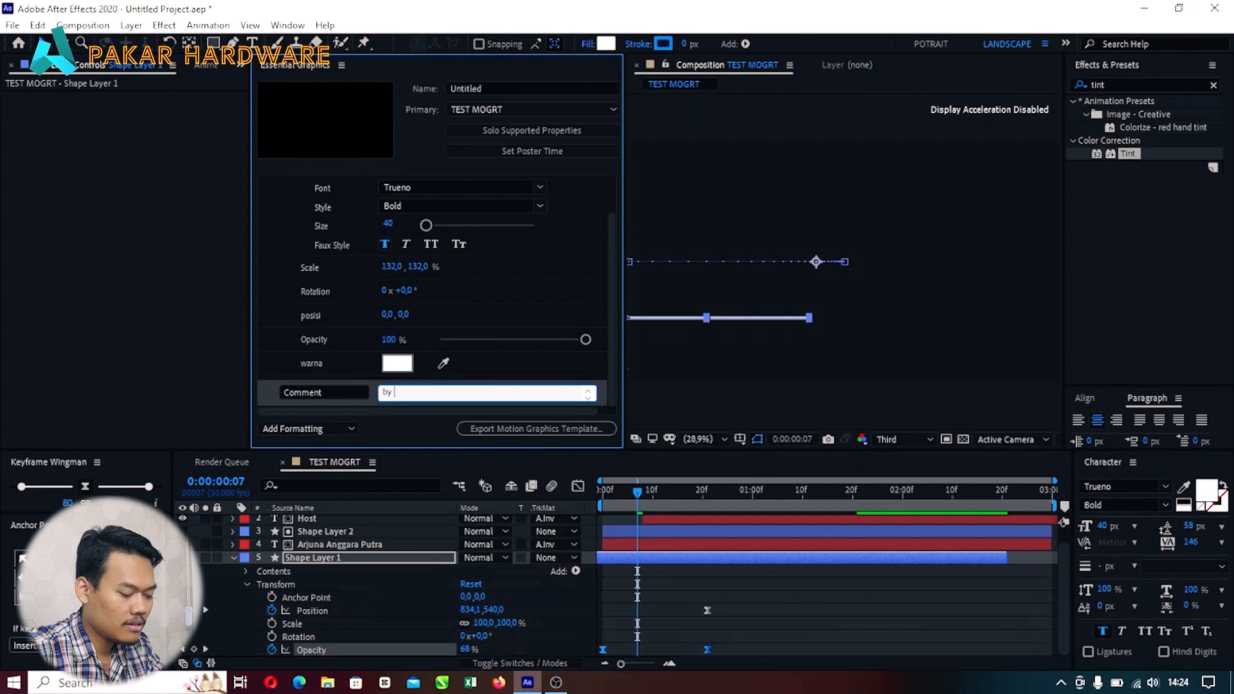
type("by Arjun")
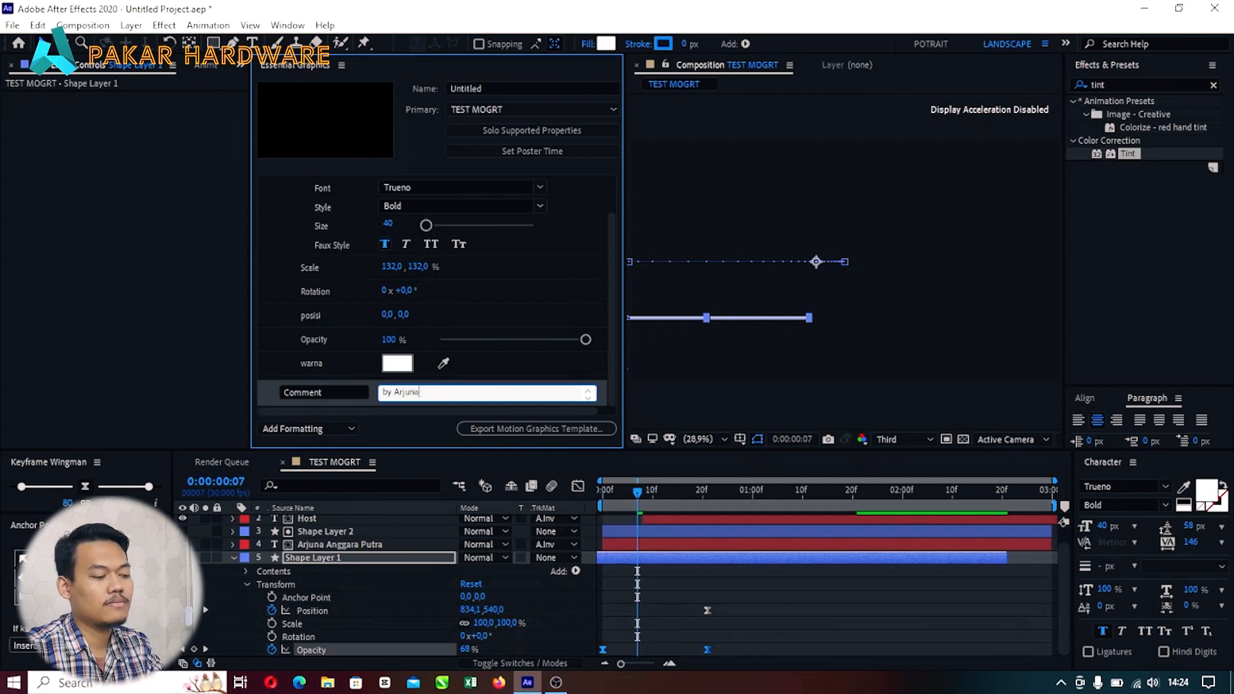
type("a")
key("Return")
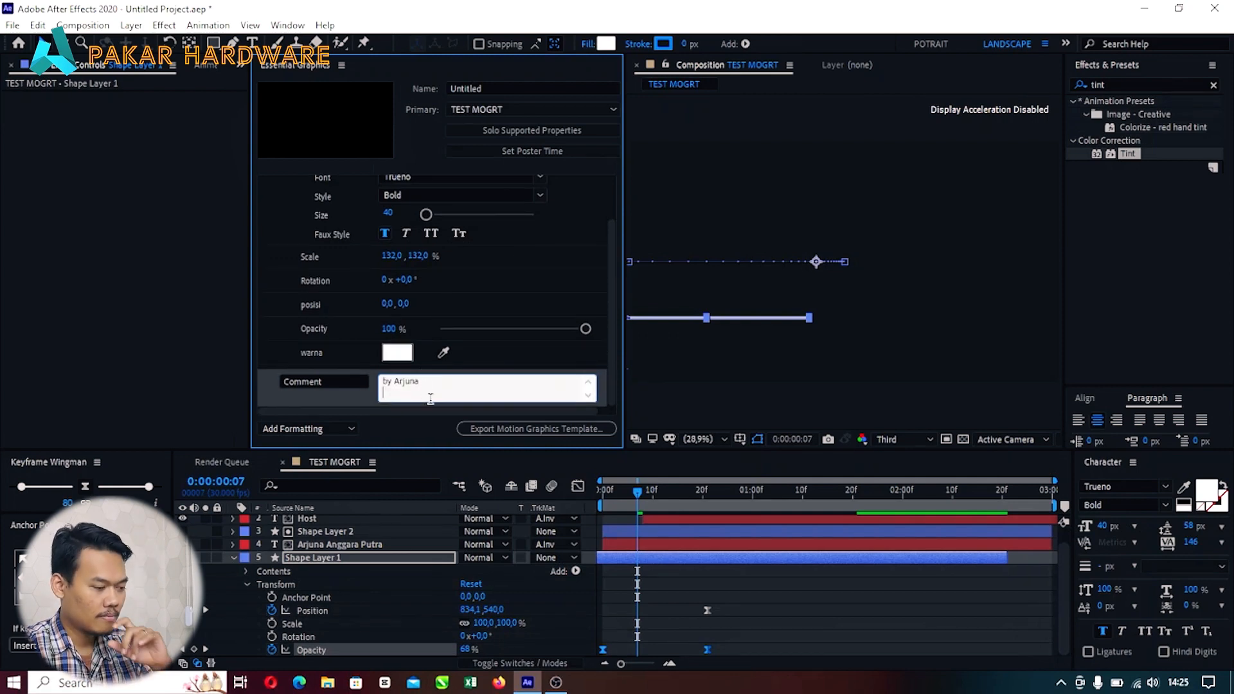
left_click(291, 354)
left_click(408, 384)
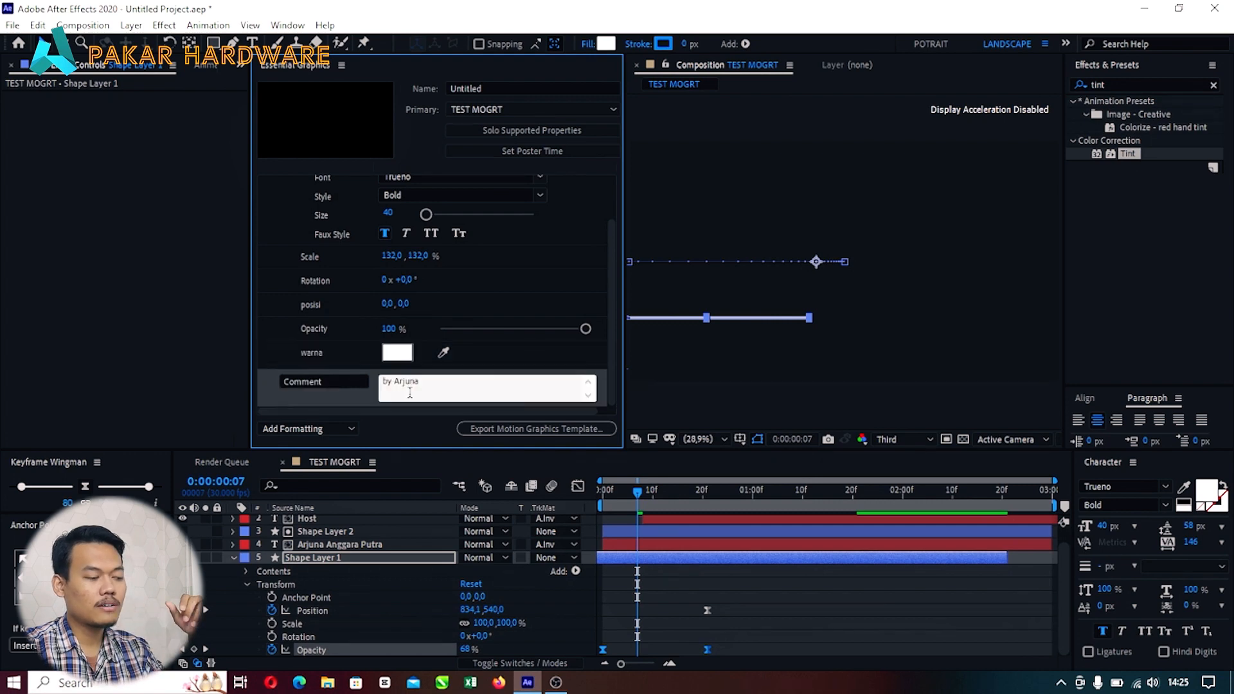
key("Delete")
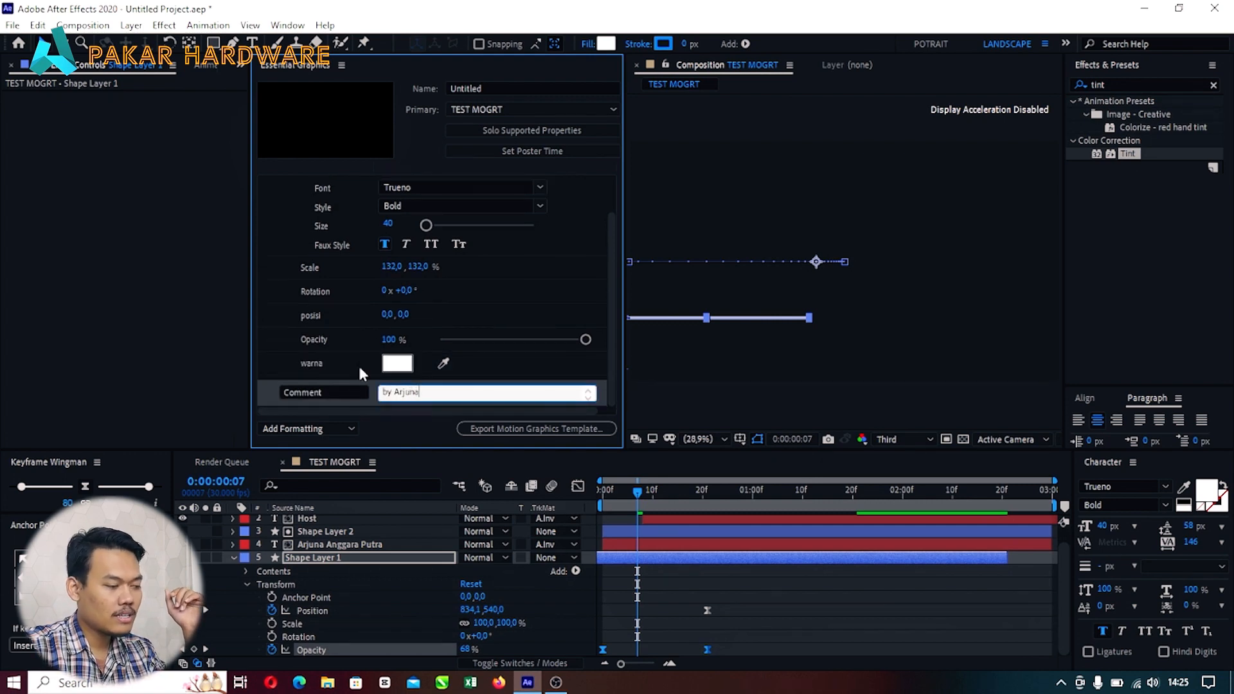
left_click(283, 321)
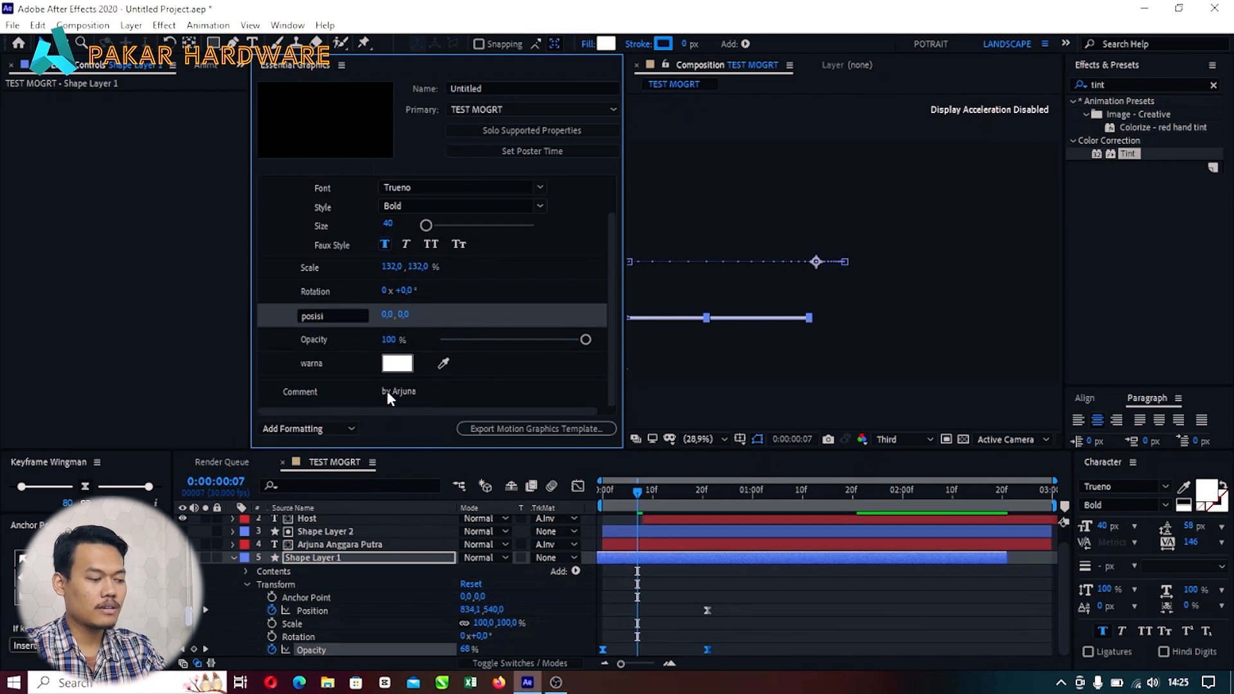
Step: Rename the comment's label to "credit"
left_click(313, 395)
left_click(324, 393)
left_click_drag(326, 394, 249, 397)
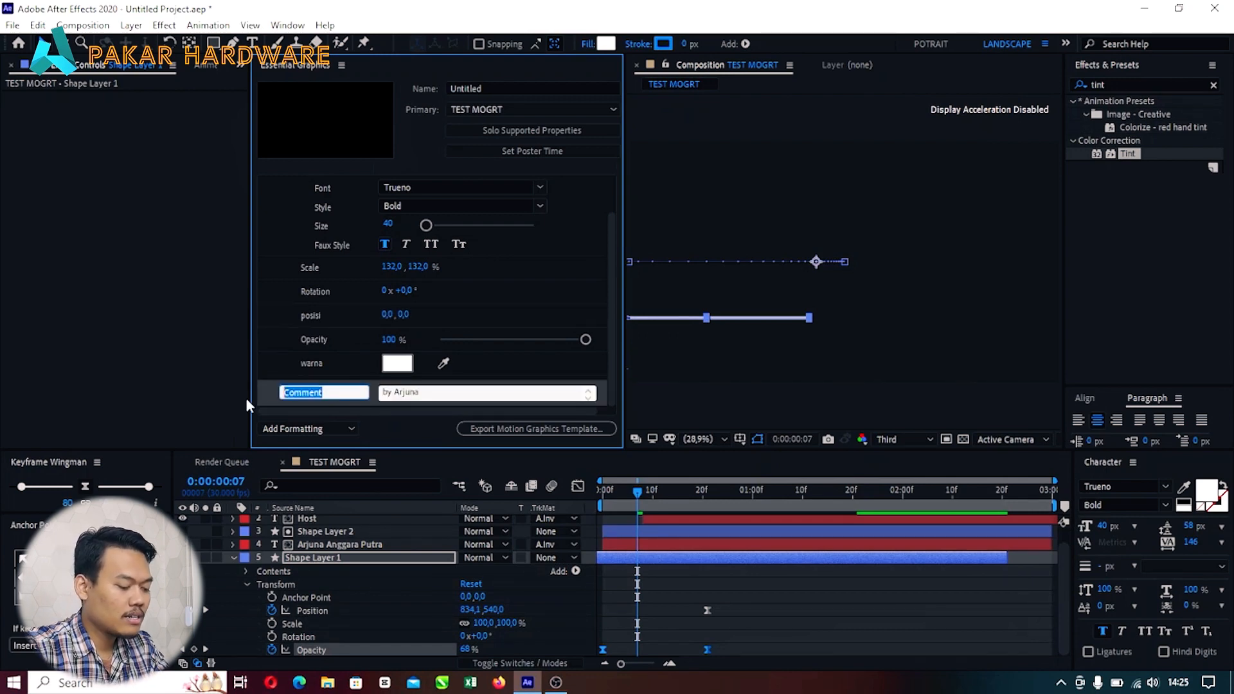
type("credit")
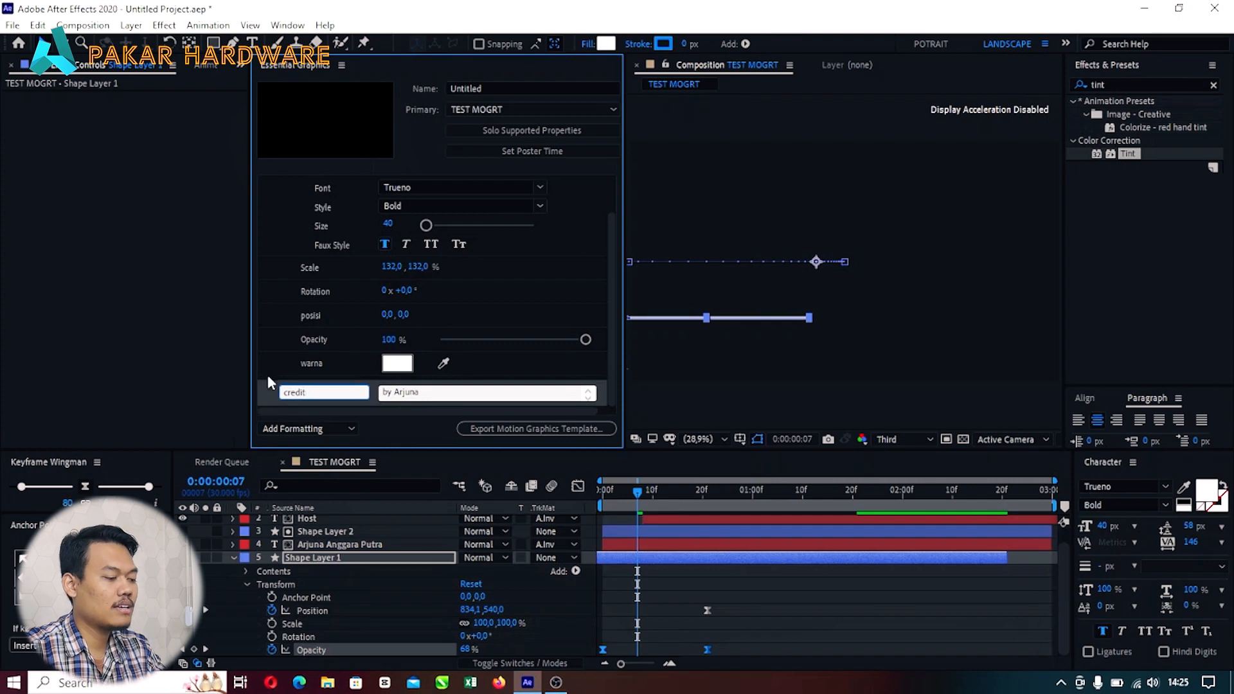
left_click(275, 361)
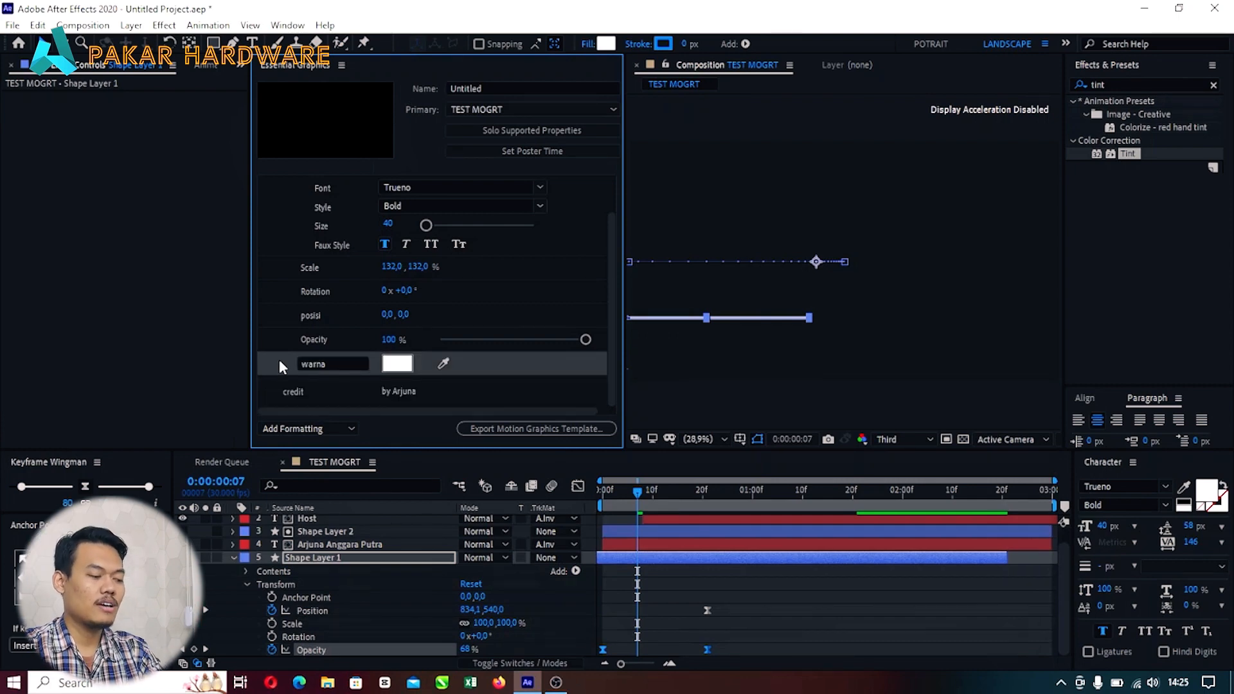
left_click(432, 394)
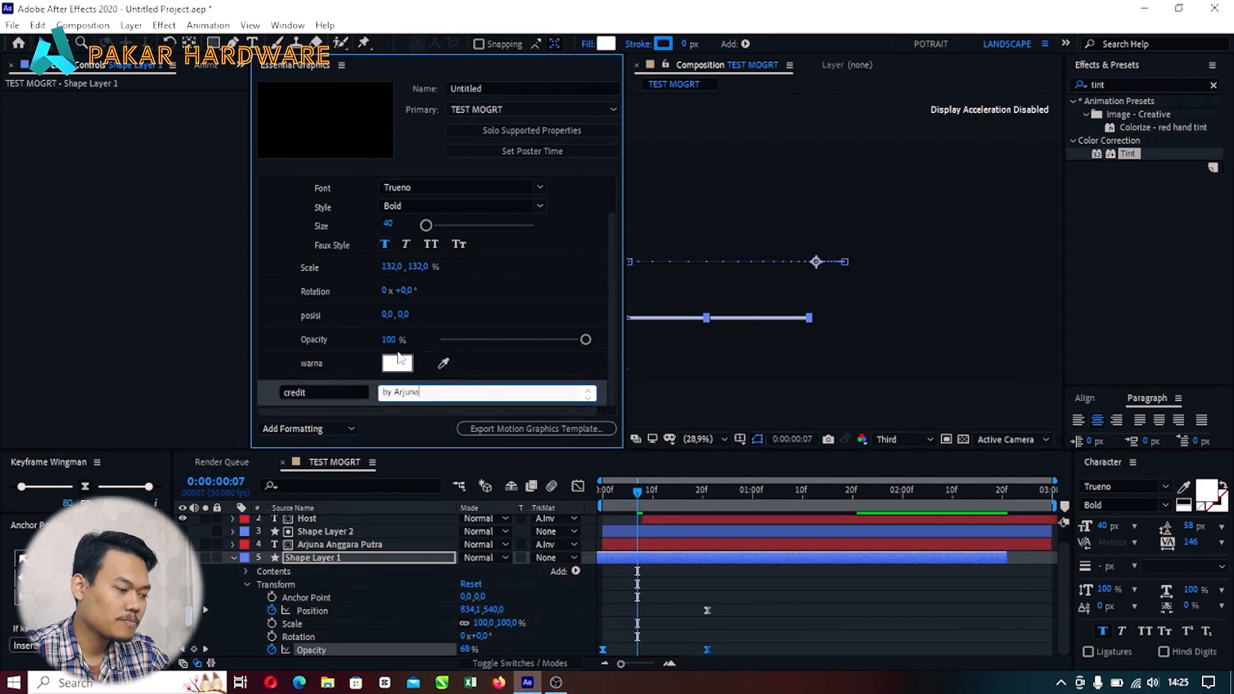
left_click(281, 319)
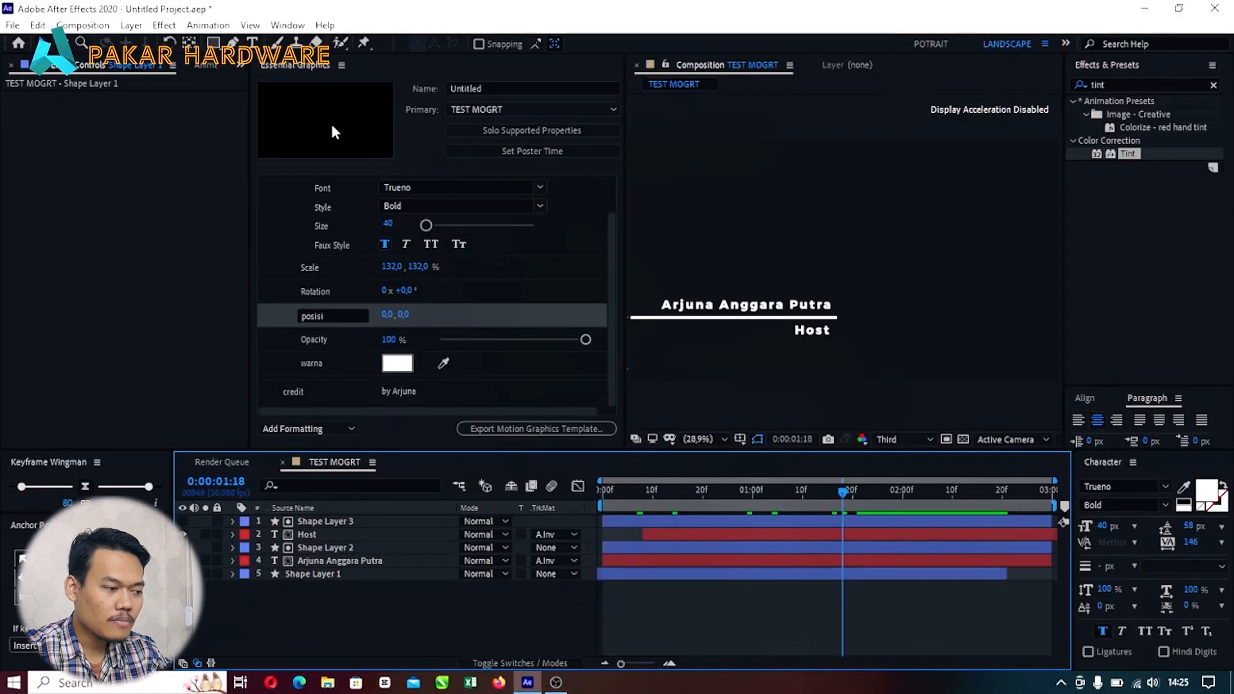
Step: Set the template's poster time at 0:00:02:01 and name the template "Lowerthirds" followed by the person's shortened first name
left_click_drag(770, 492, 907, 501)
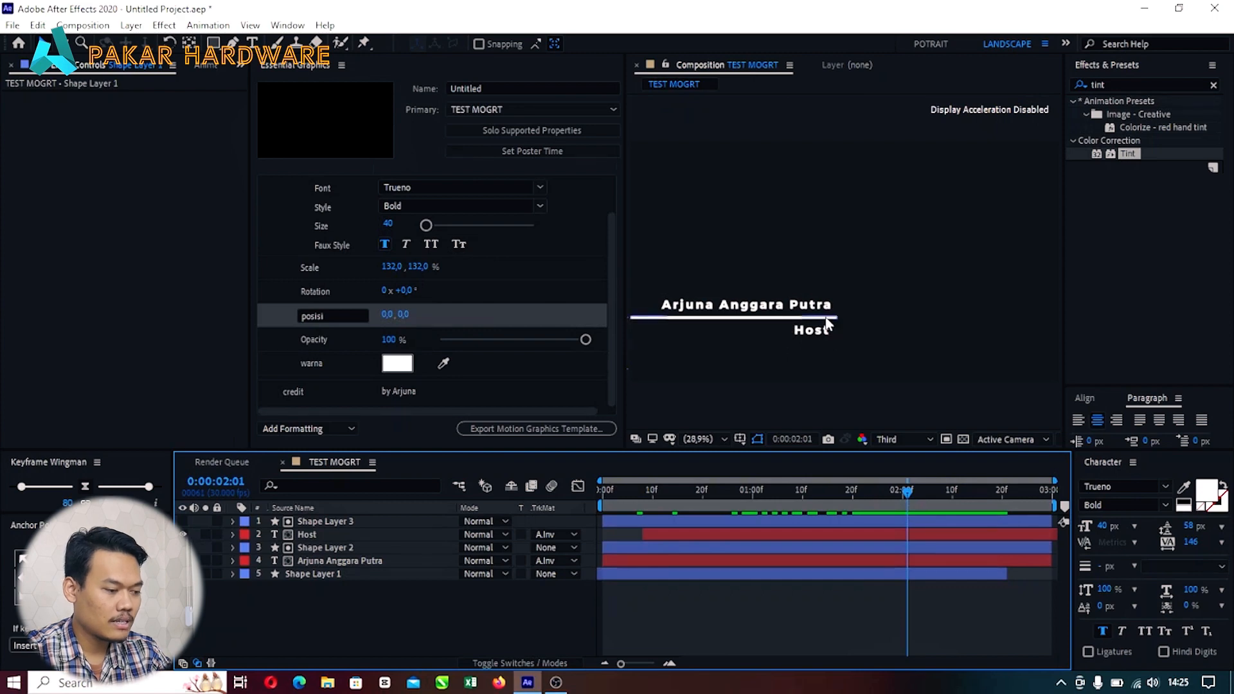
left_click(528, 151)
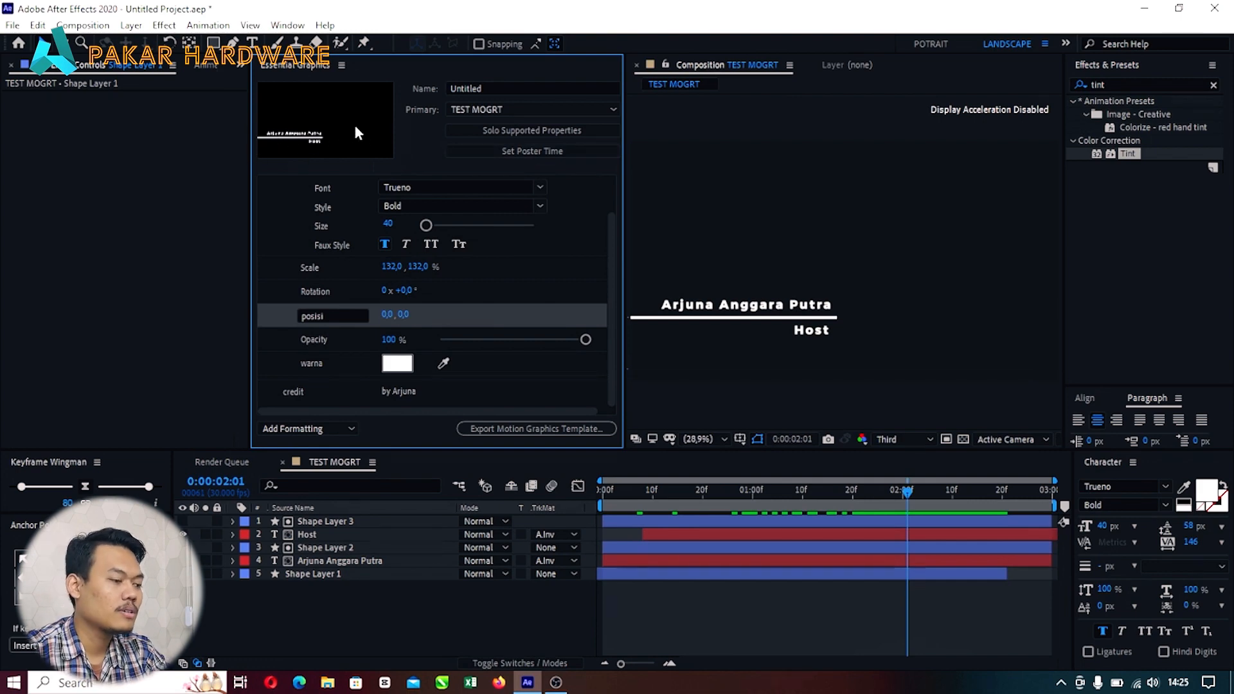
left_click(492, 88)
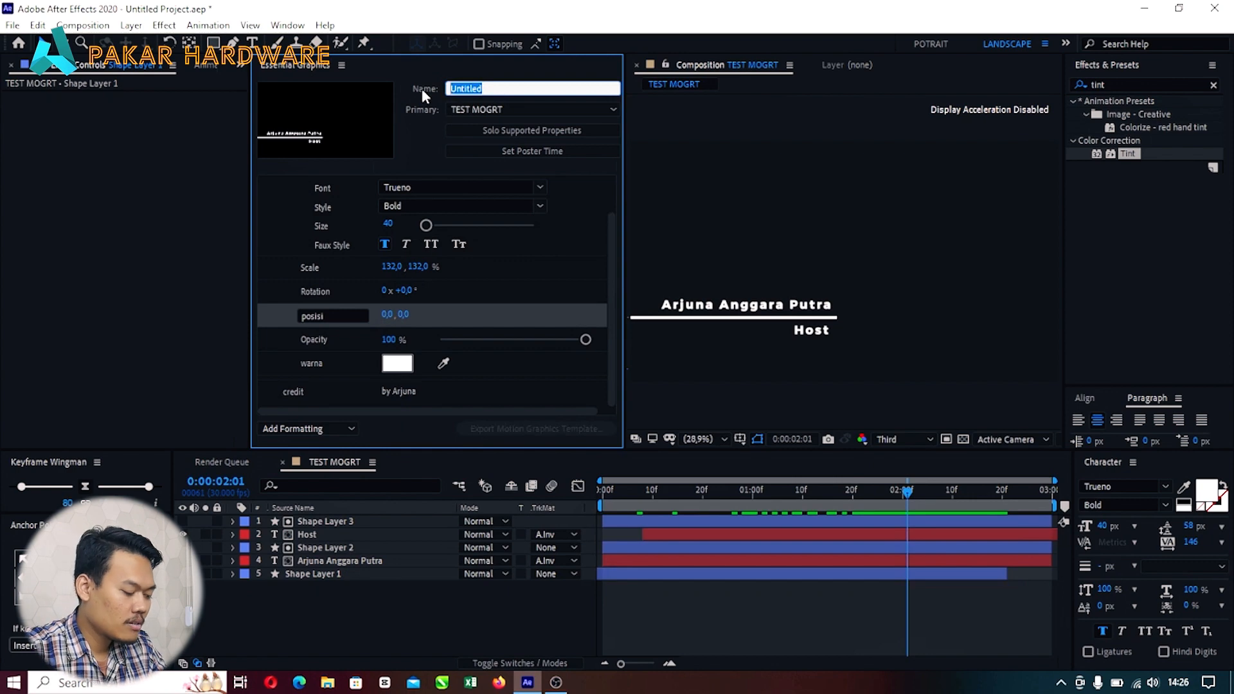
type("Lo")
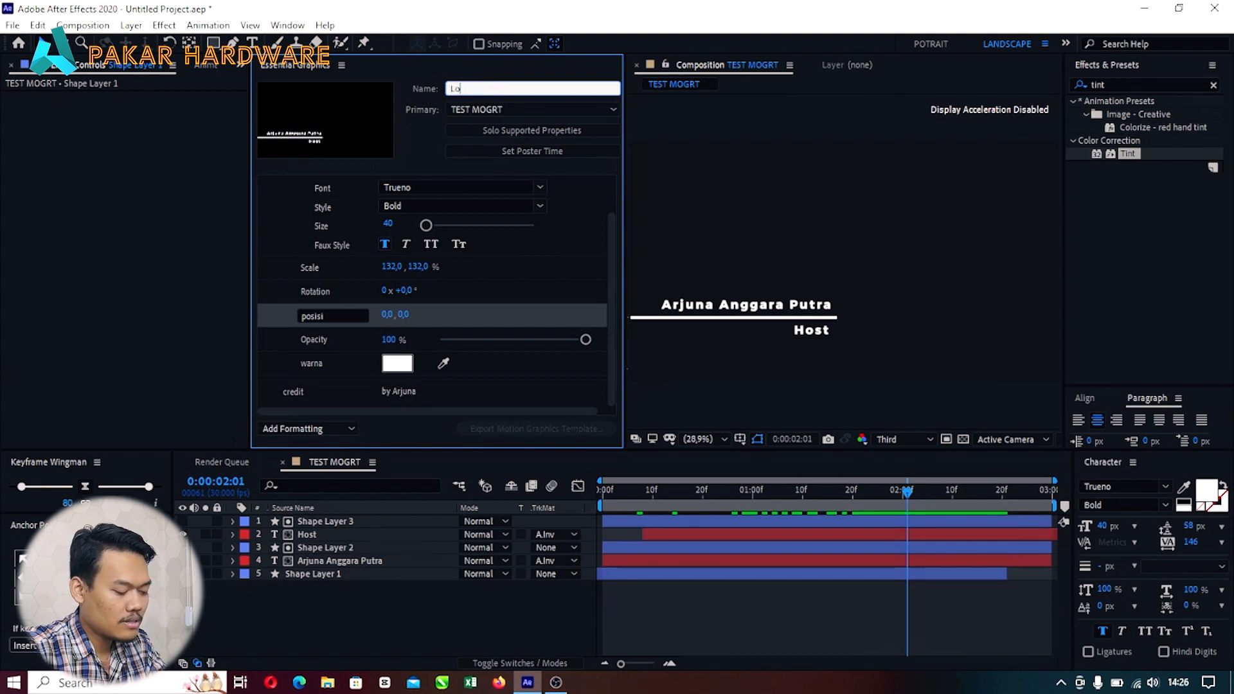
type("werthirds ")
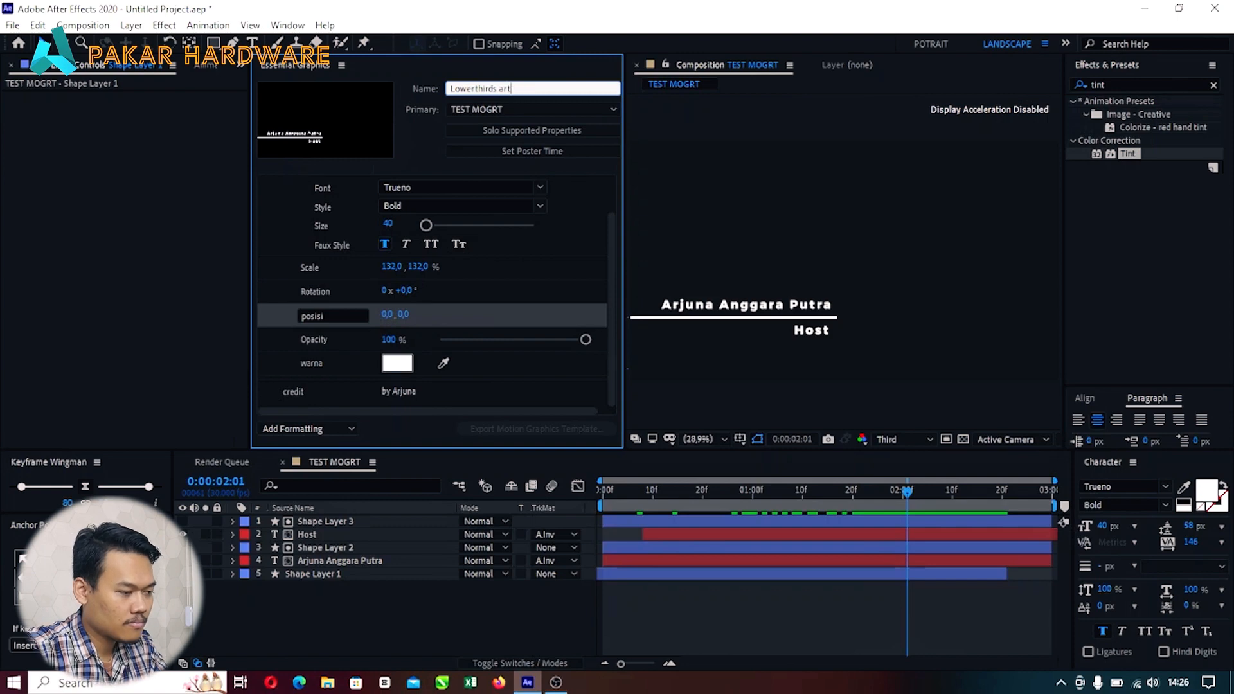
type("arjun")
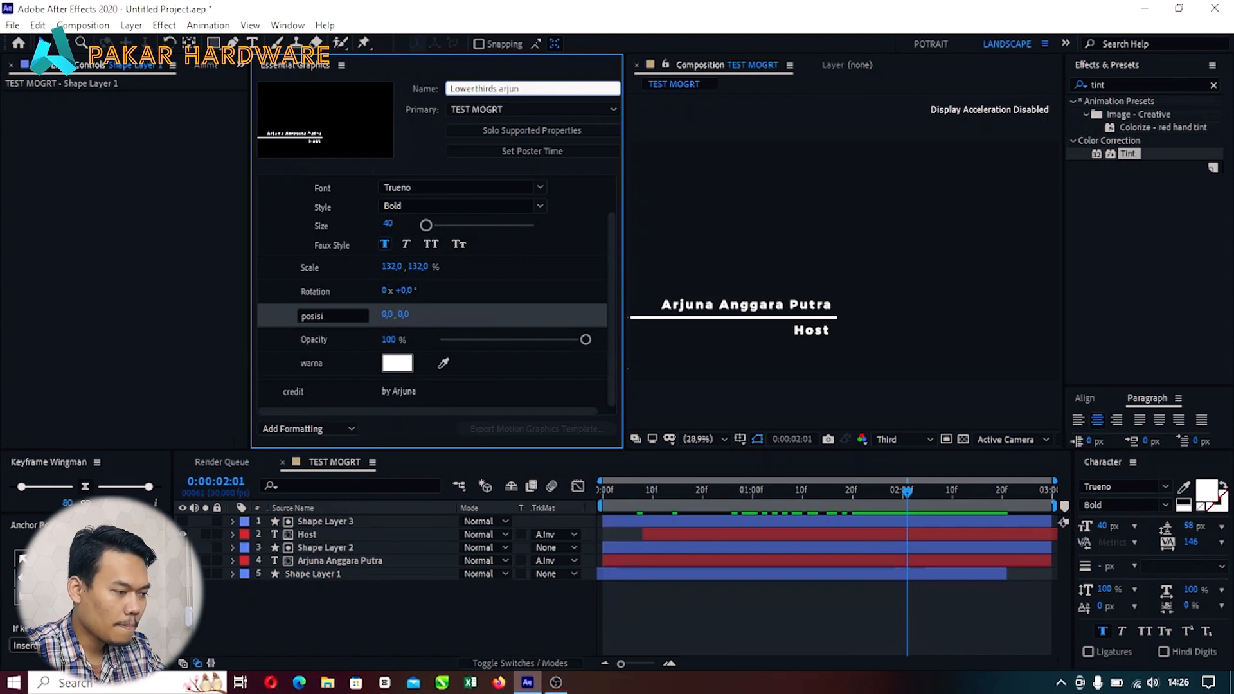
left_click(426, 118)
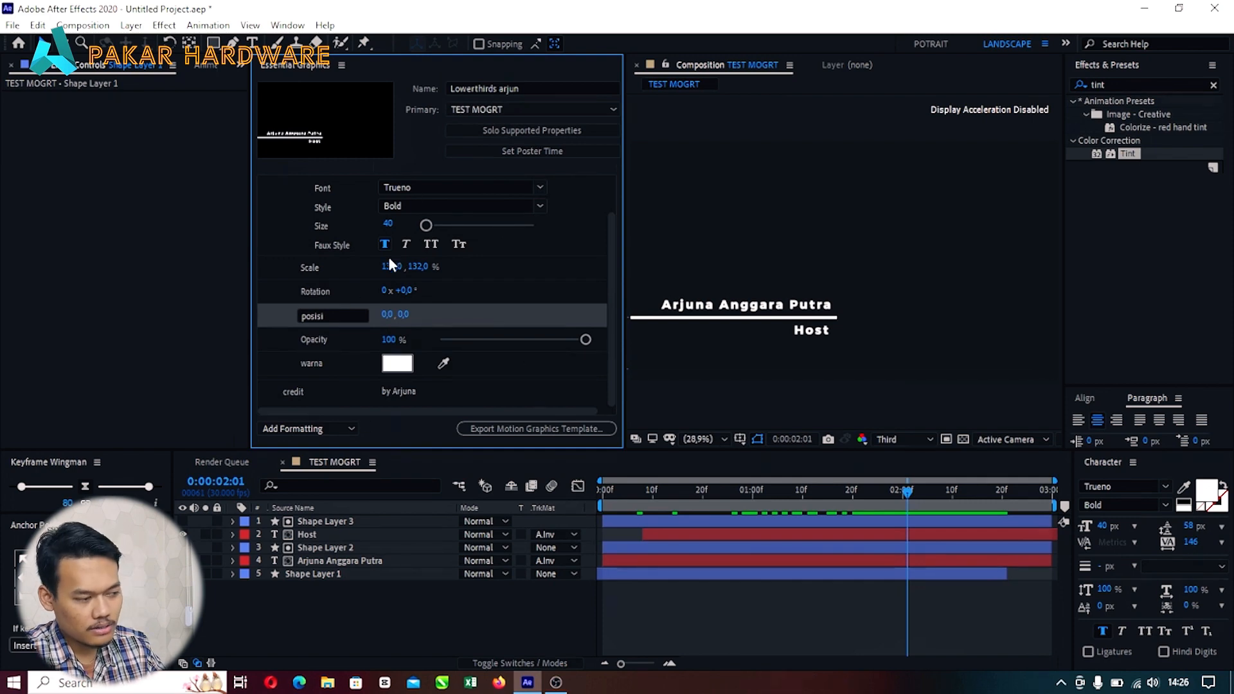
left_click(489, 112)
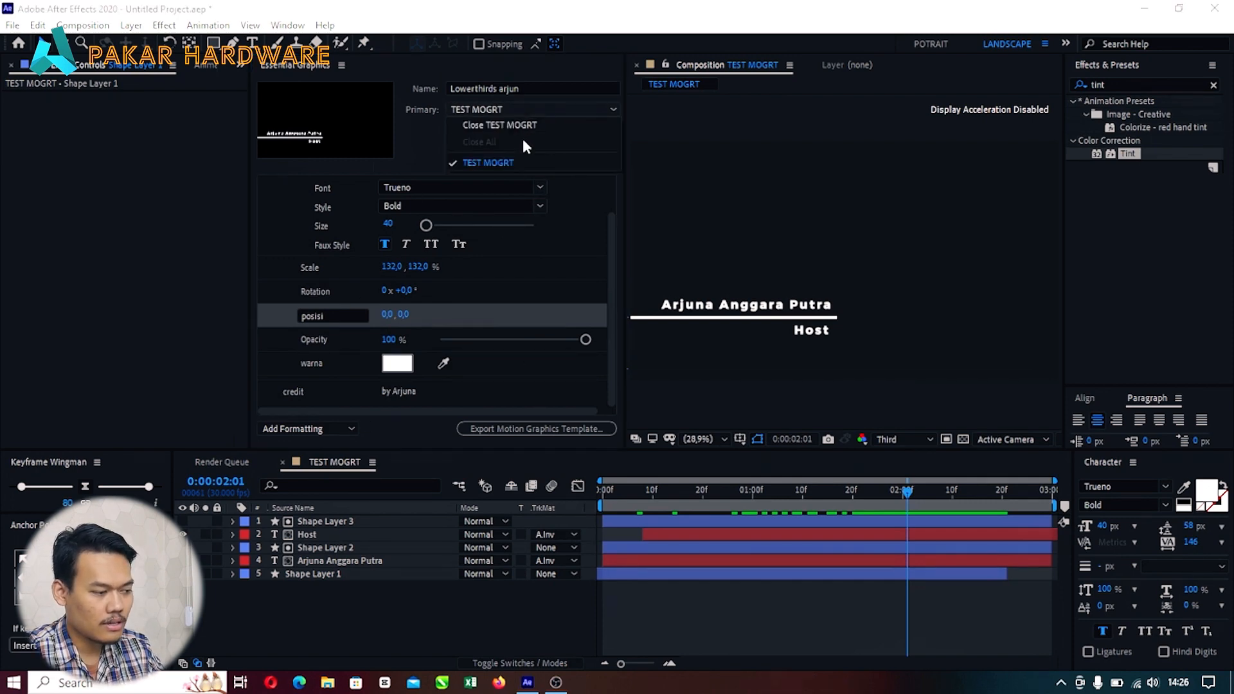
left_click(420, 121)
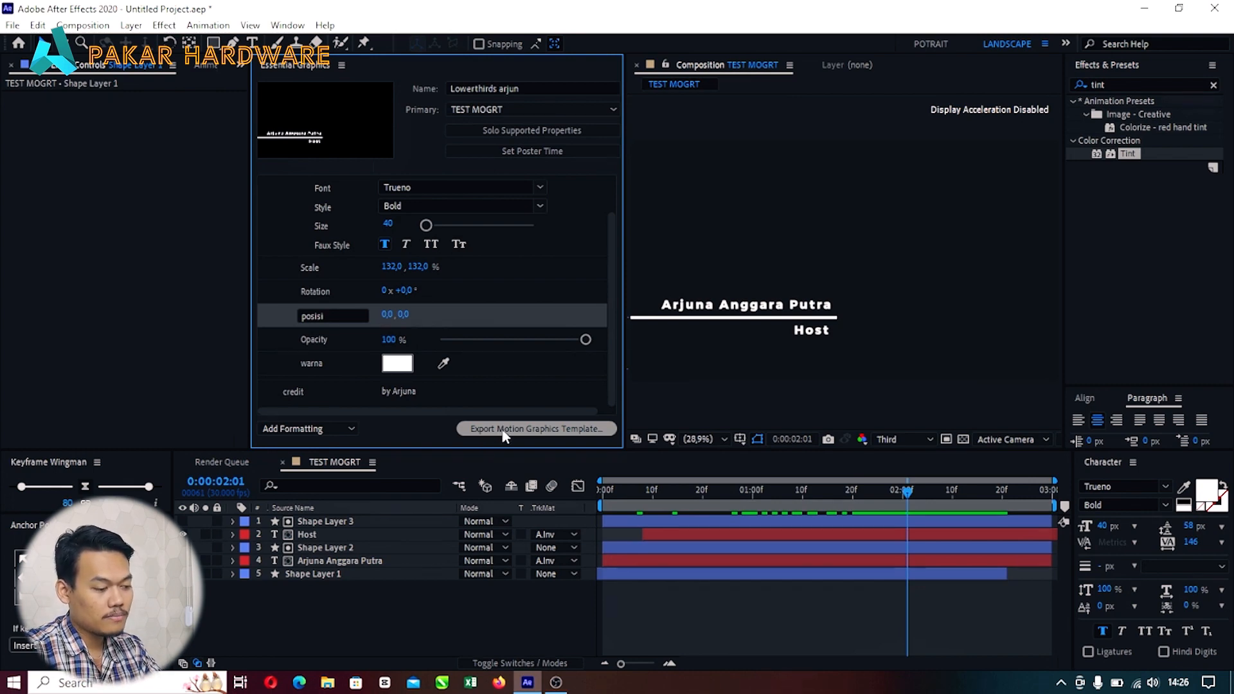
Step: Start exporting the motion graphics template and save the project as Untitled Project in the Documents folder
left_click(576, 430)
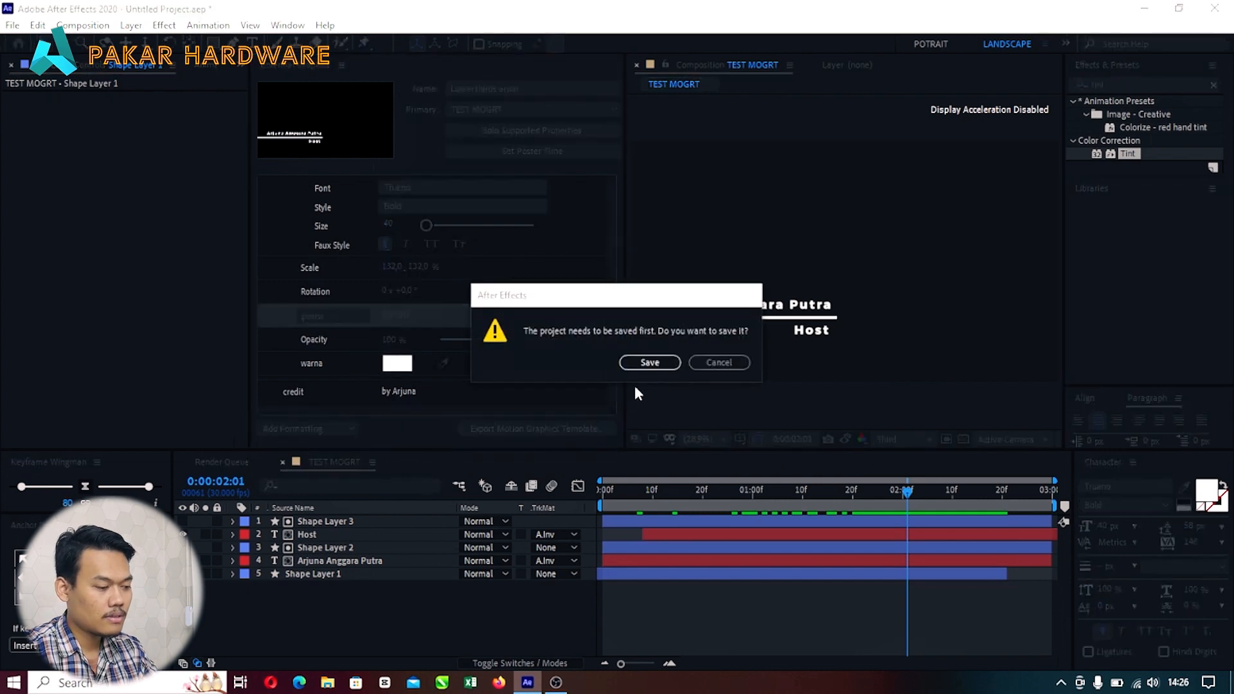
left_click(650, 364)
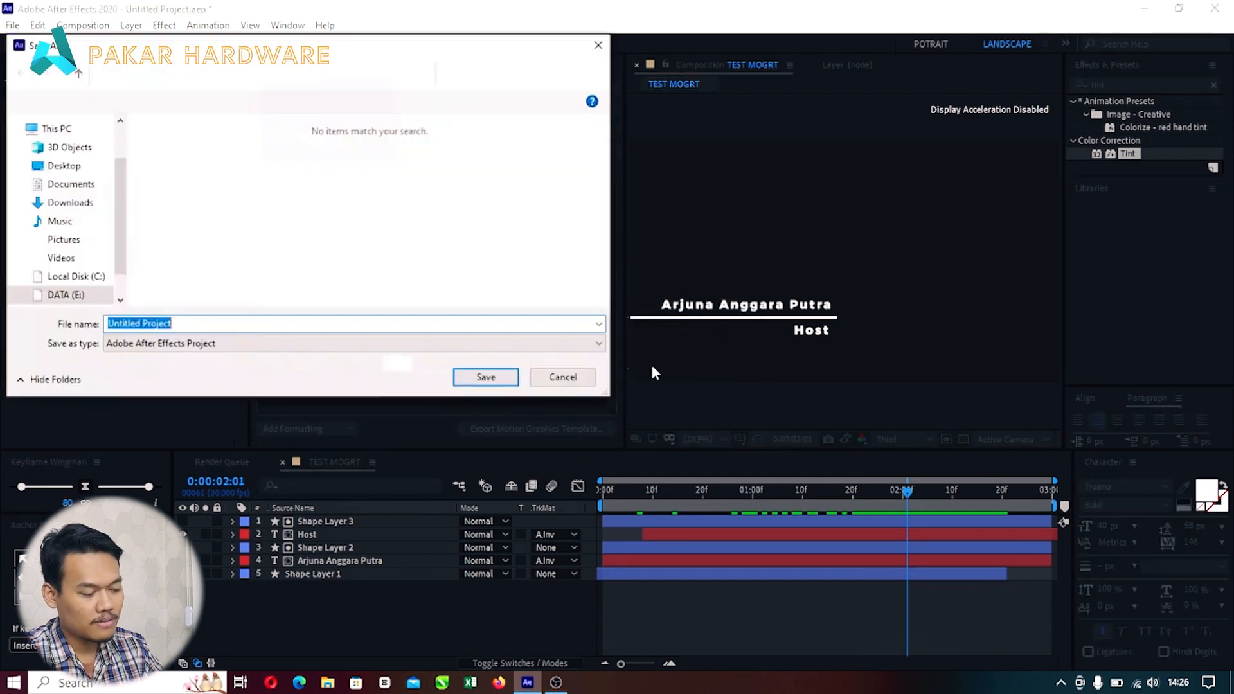
scroll(60, 225, "up", 5)
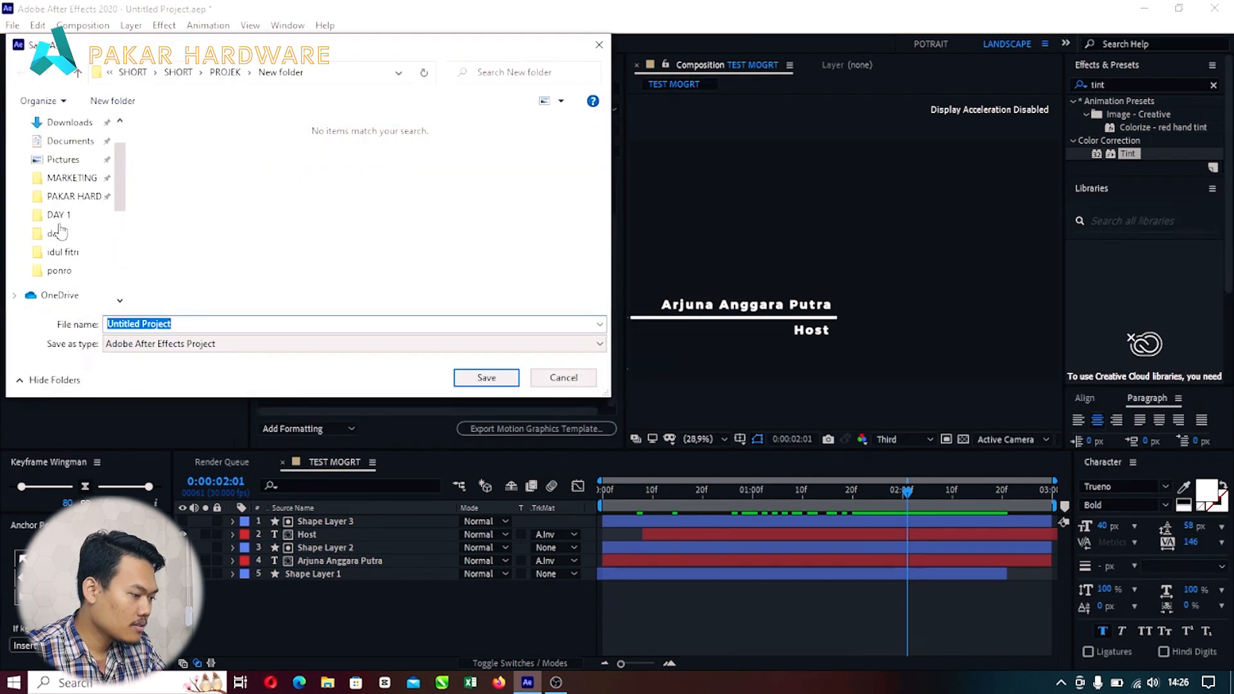
scroll(59, 225, "down", 3)
scroll(71, 270, "down", 1)
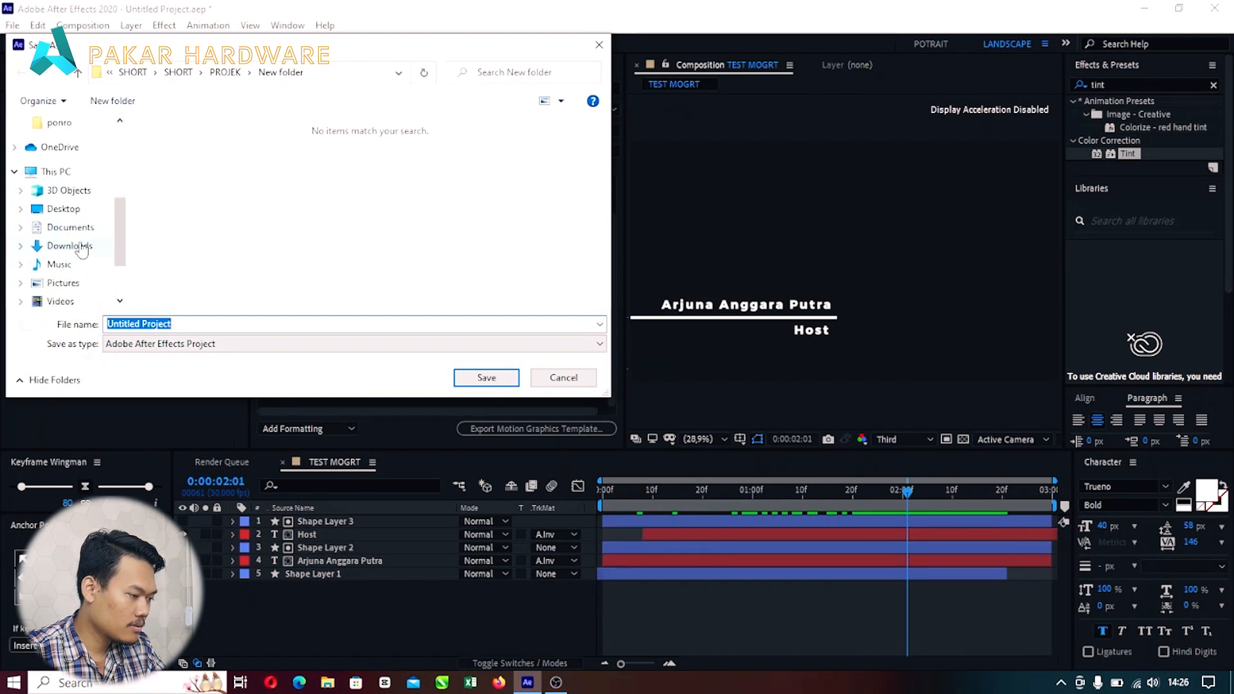
left_click(71, 227)
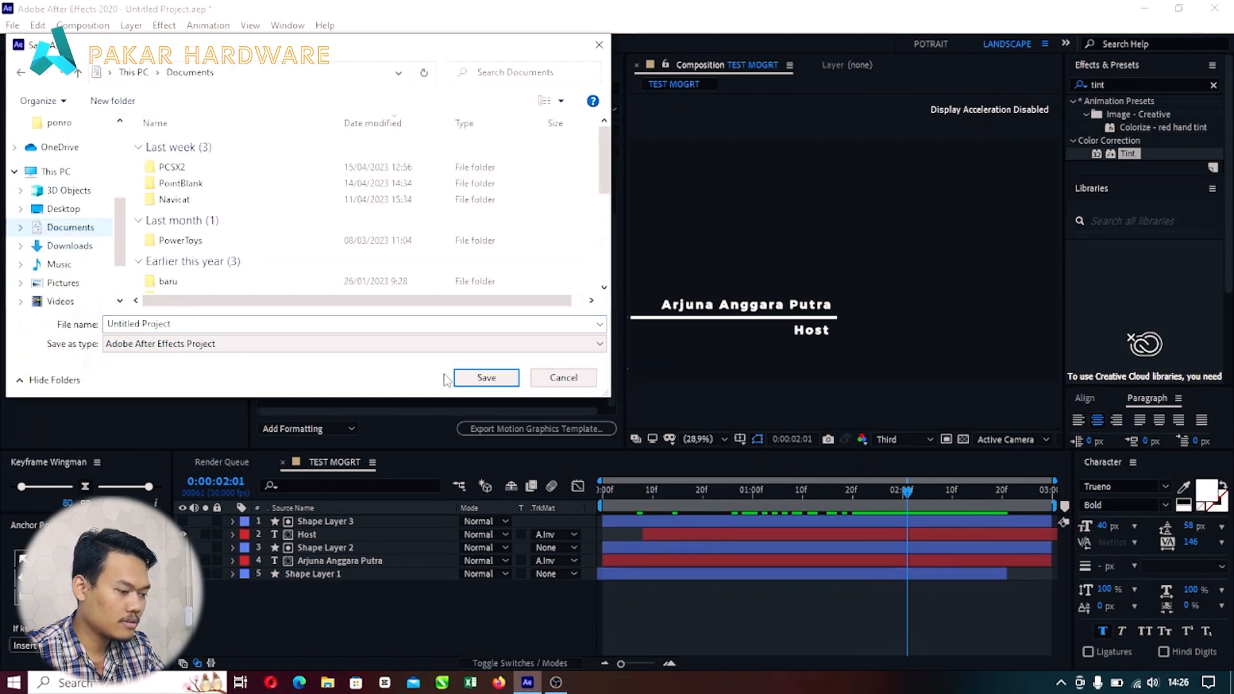
left_click(485, 378)
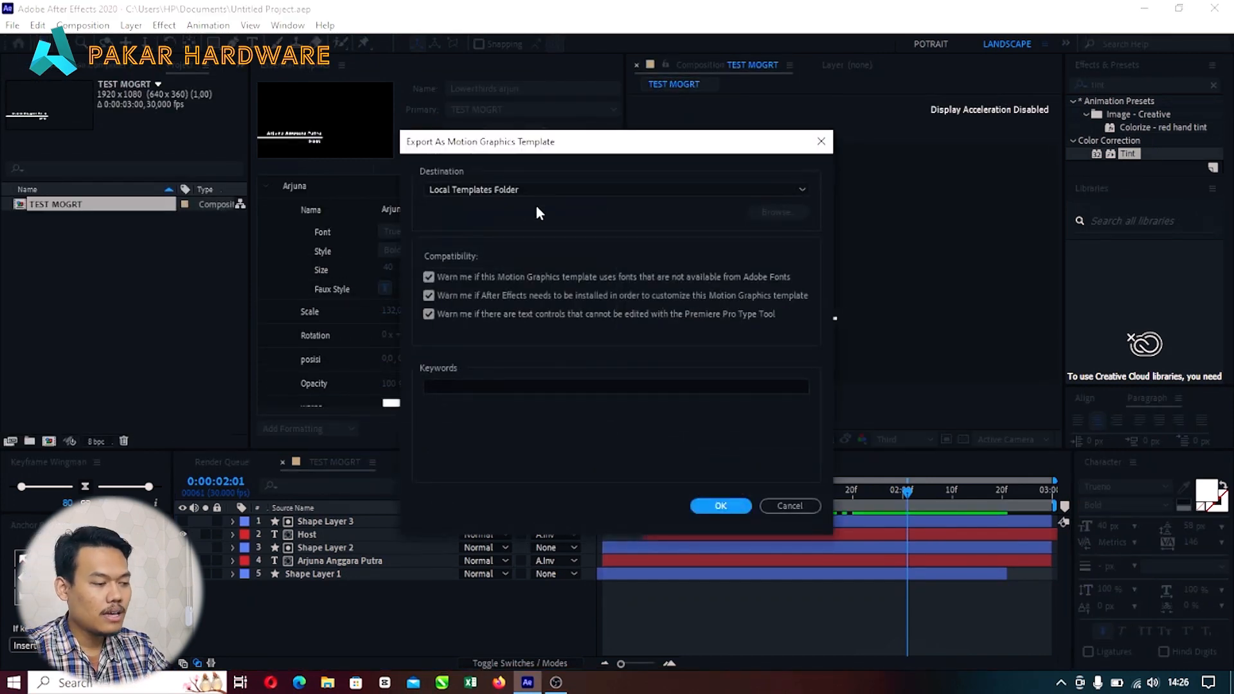
Step: Set the motion graphics template's export destination to Local Drive, saving it in the 3D Objects folder under the existing file name
left_click(588, 187)
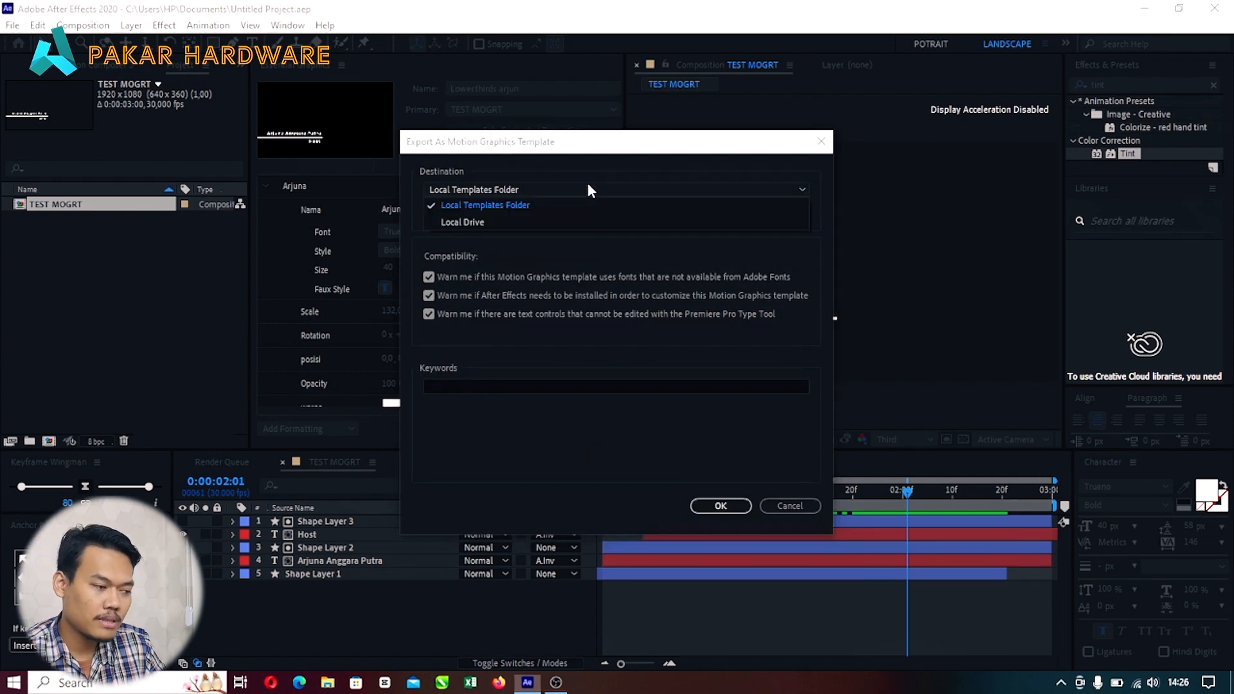
left_click(509, 221)
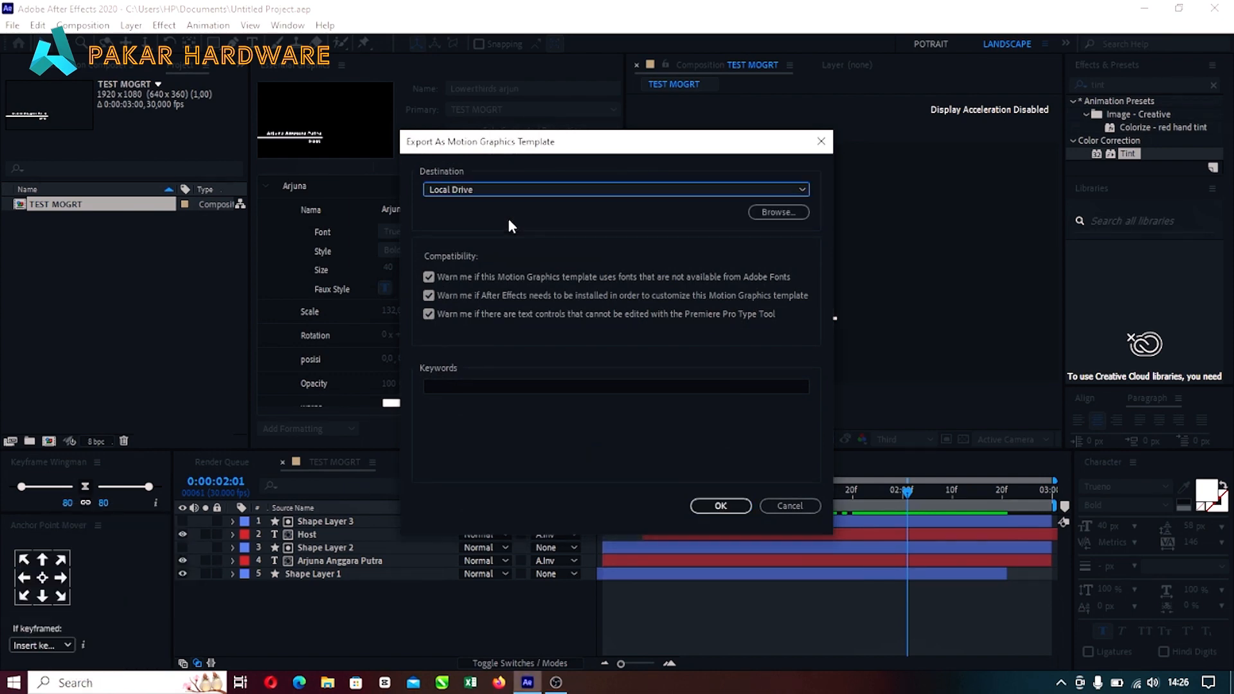
left_click(775, 212)
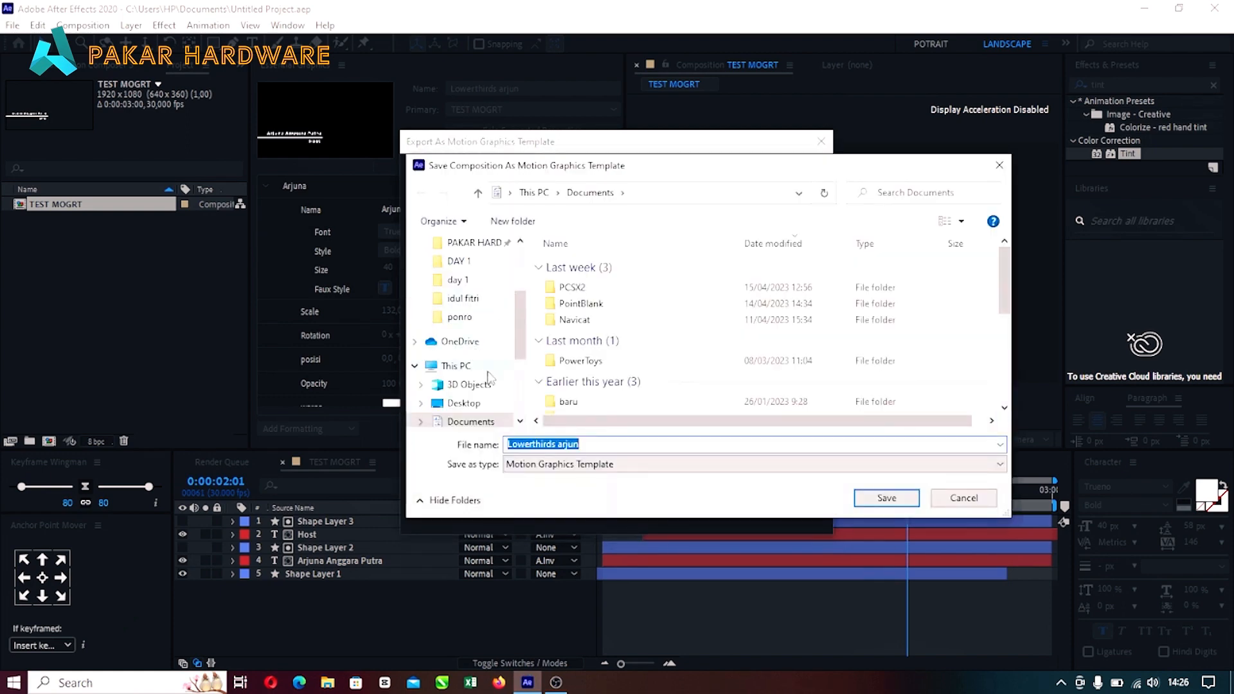
scroll(487, 373, "down", 1)
left_click(474, 350)
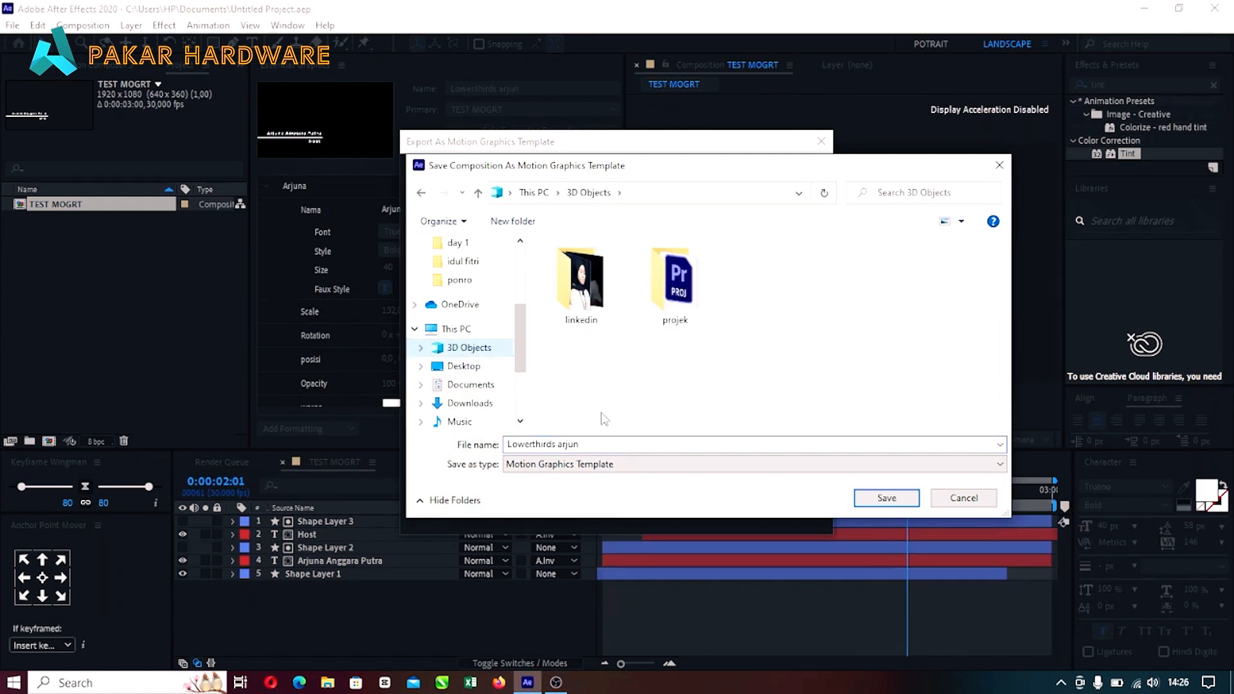
left_click(887, 498)
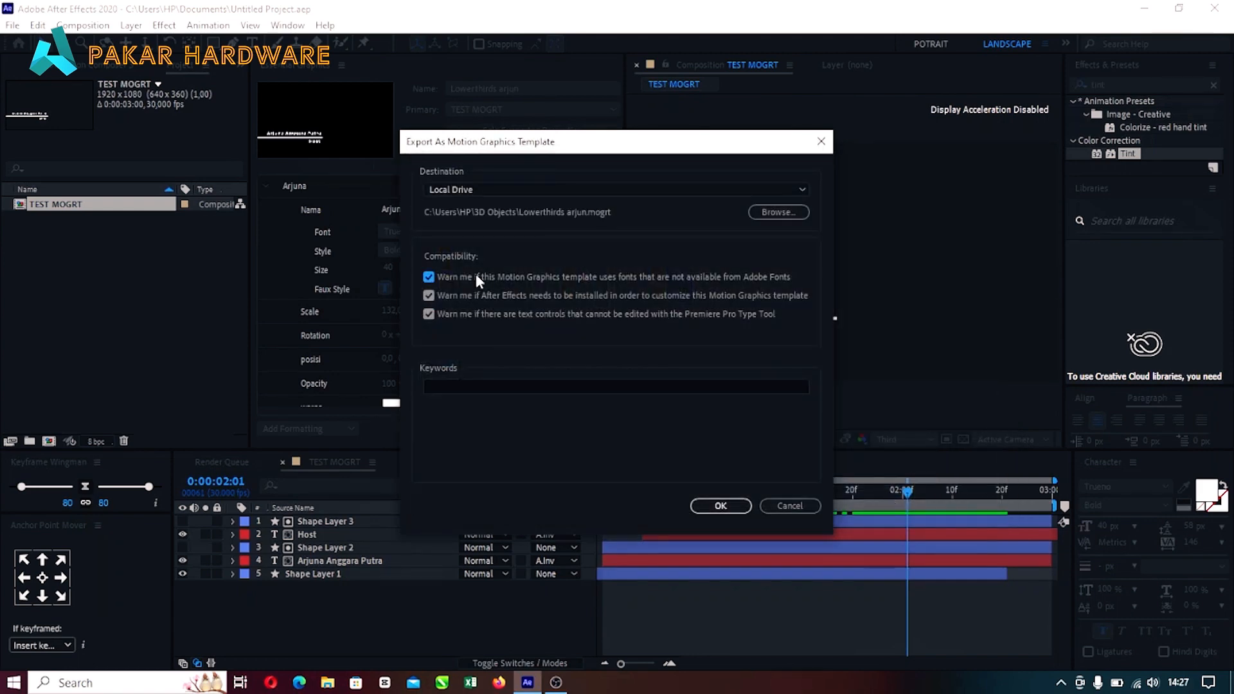
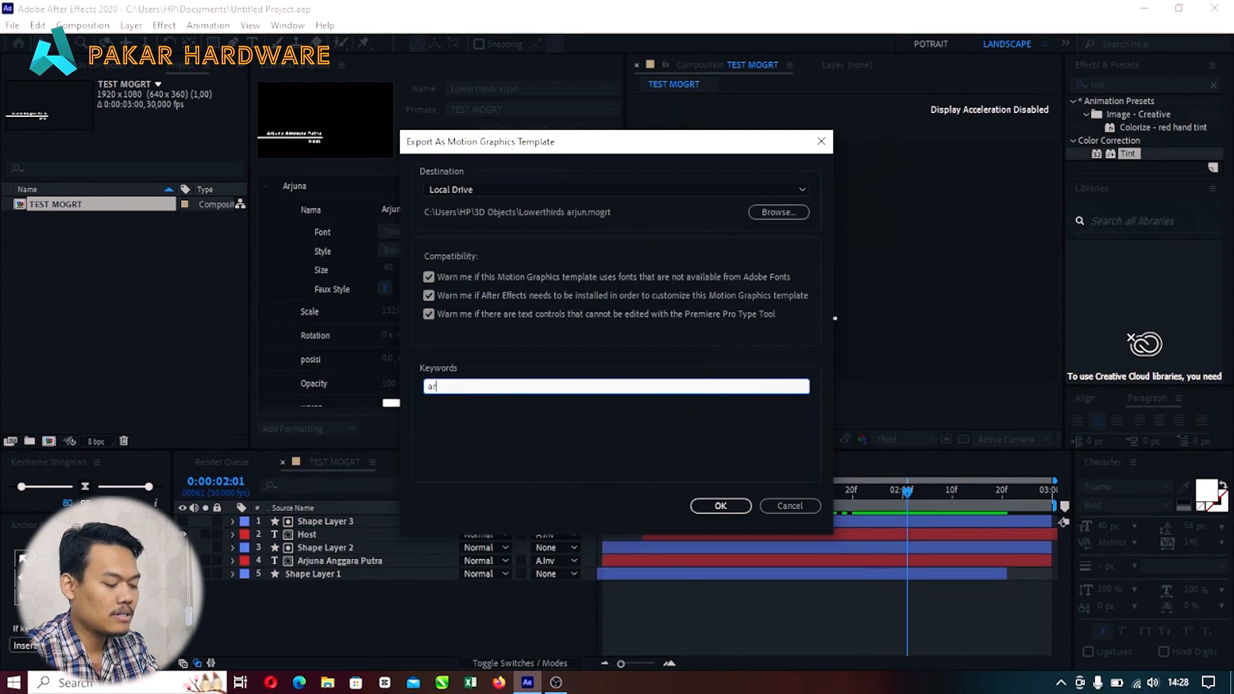
Step: Add the keywords "artjun lowerthirds" and "artjun studio" and export the template, accepting the unsynced Trueno Bold font
type("jun")
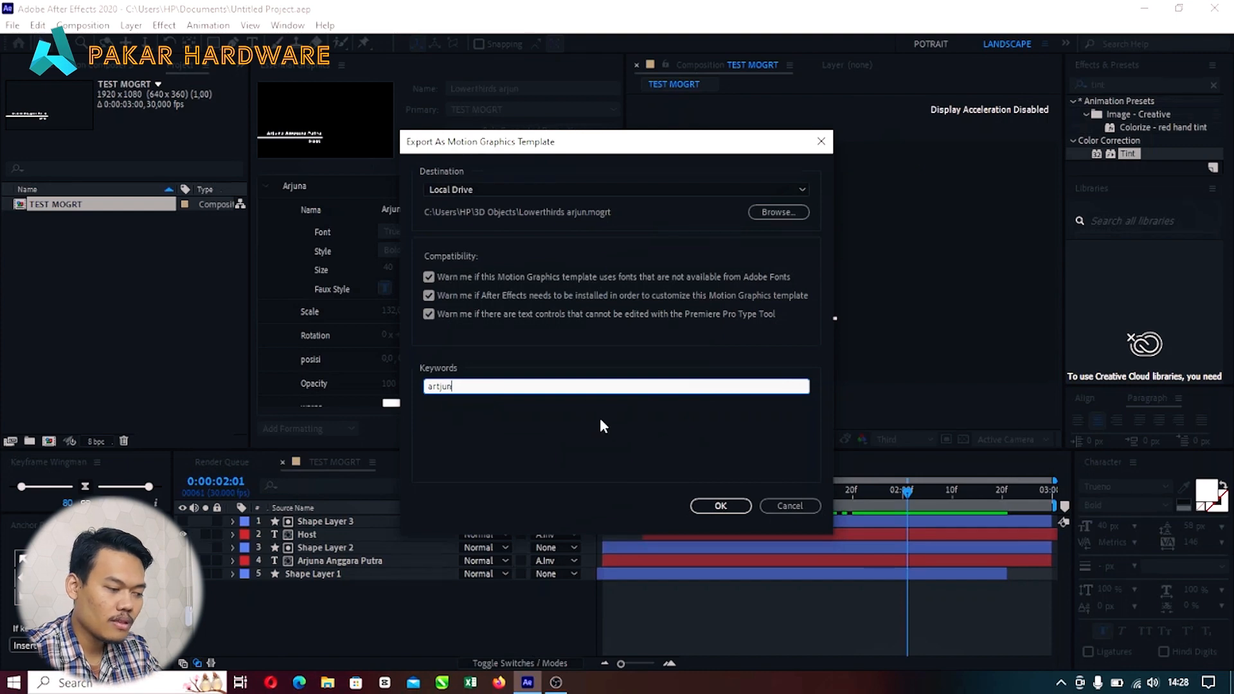
type(" lowert")
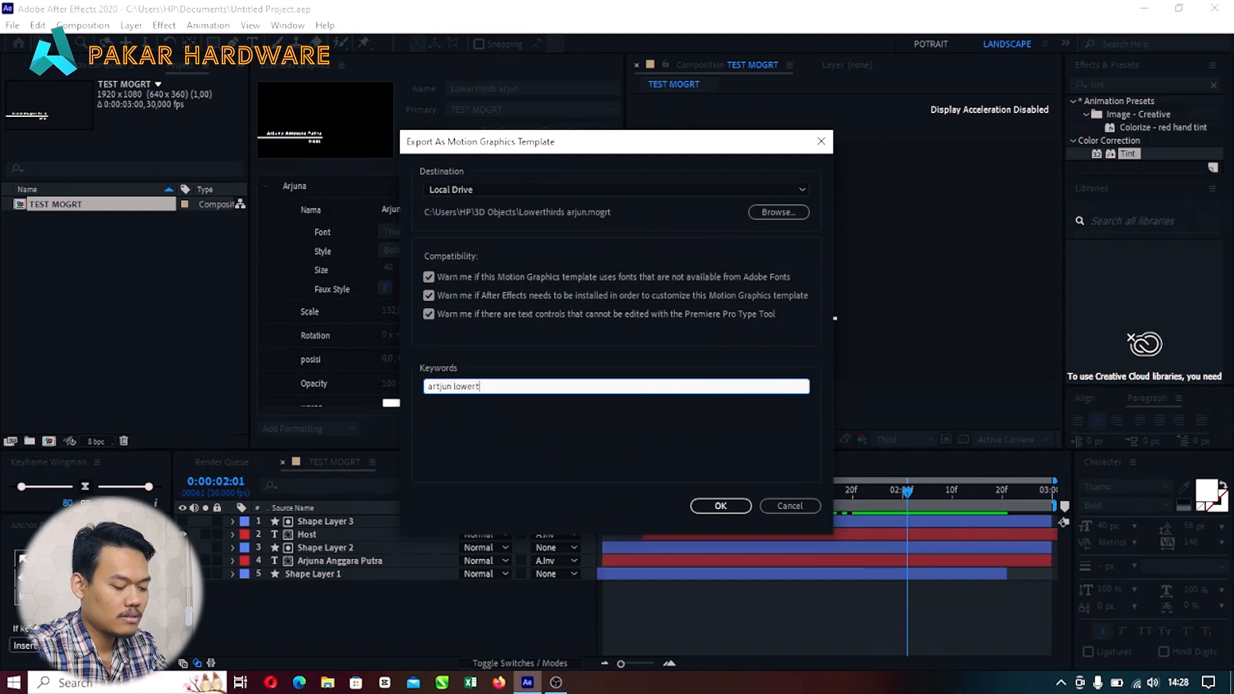
type("hir")
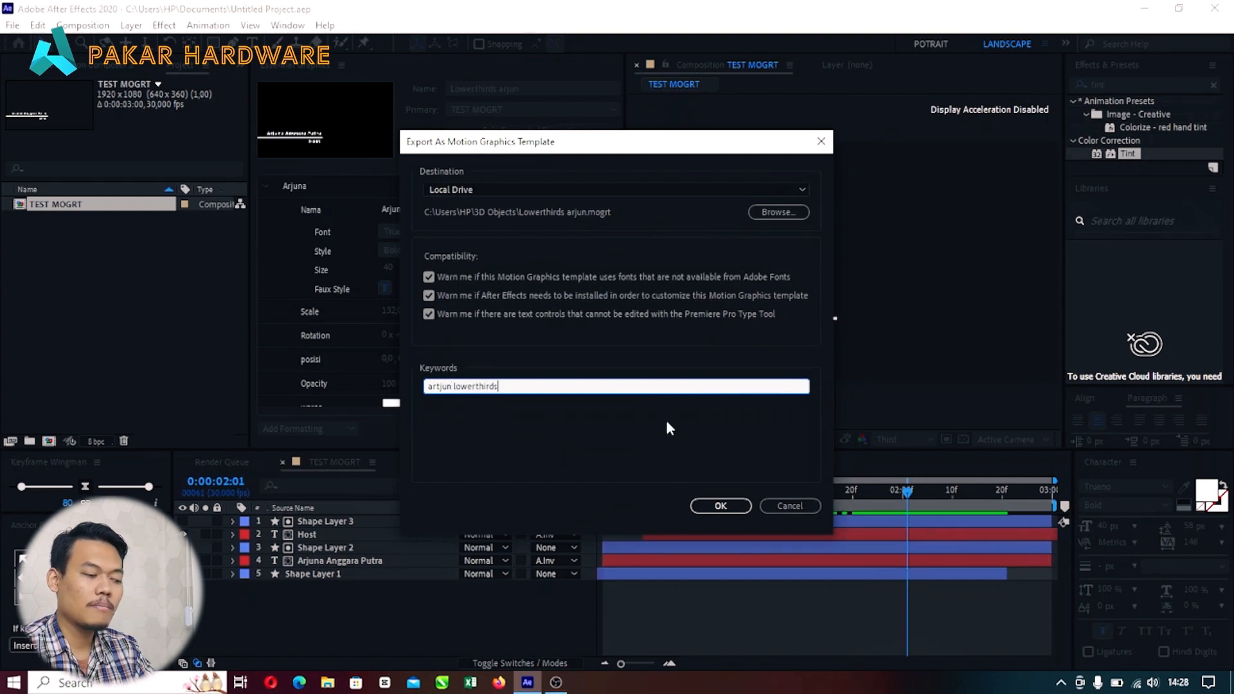
type("ds")
key("Return")
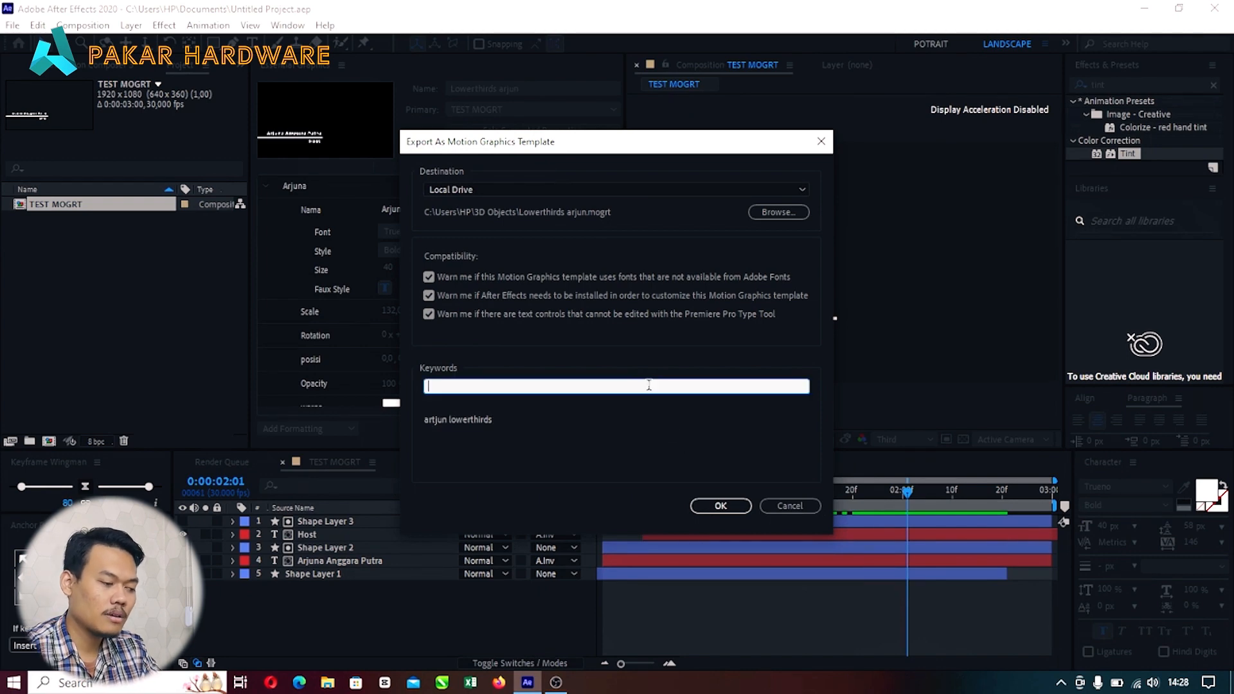
type("artjun ")
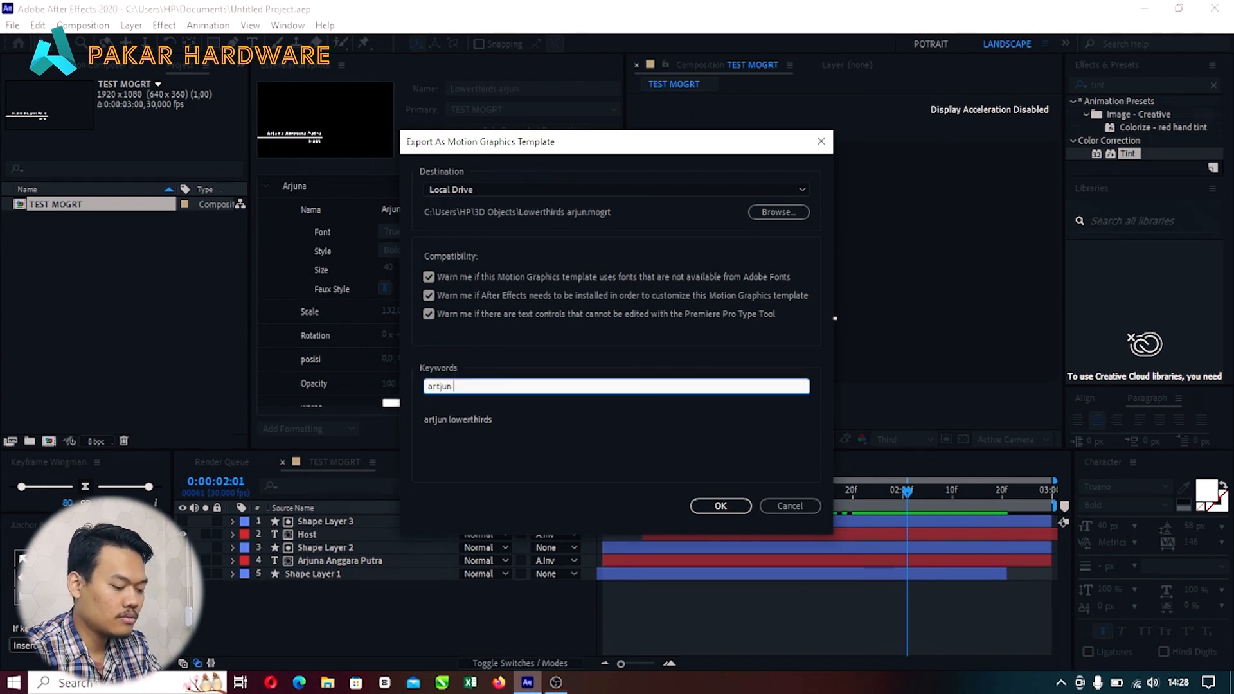
type("studio")
key("Return")
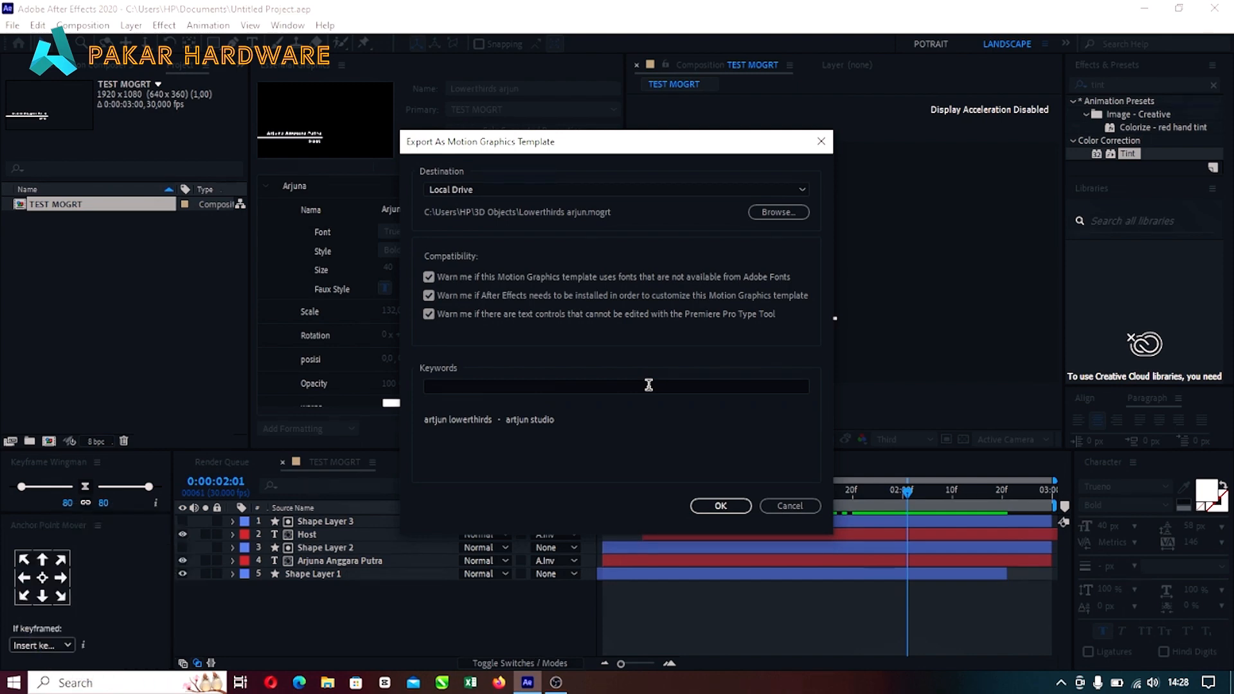
left_click(723, 506)
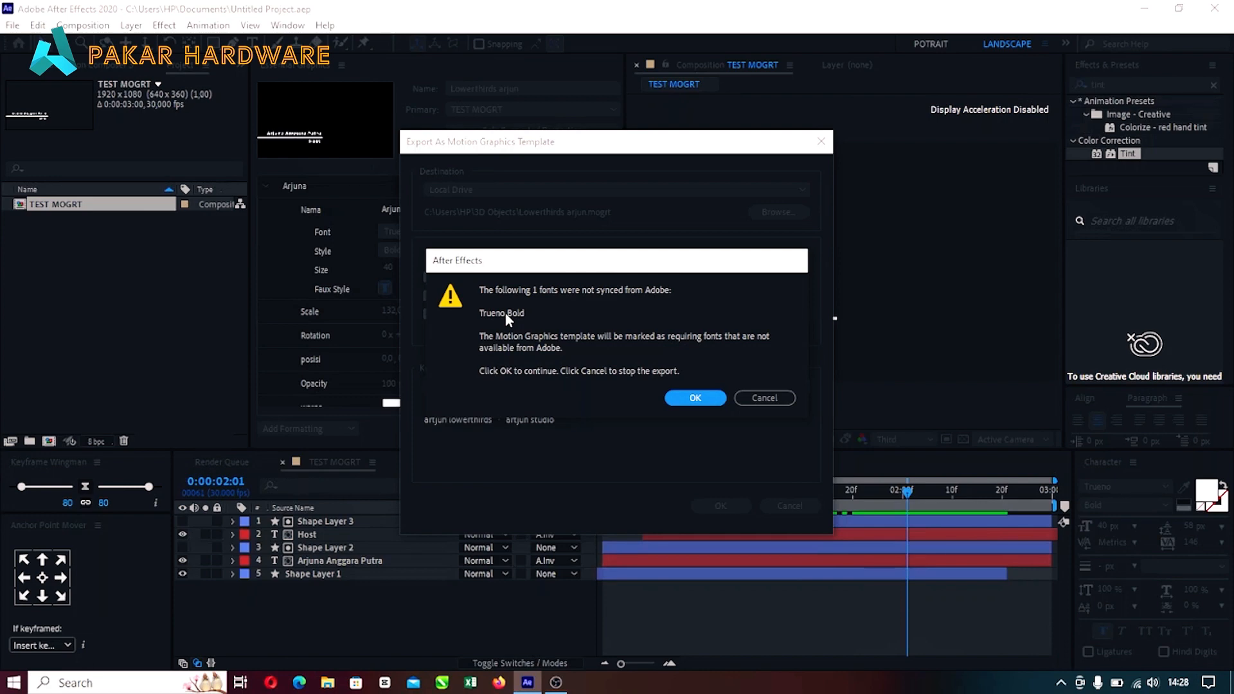
left_click(696, 398)
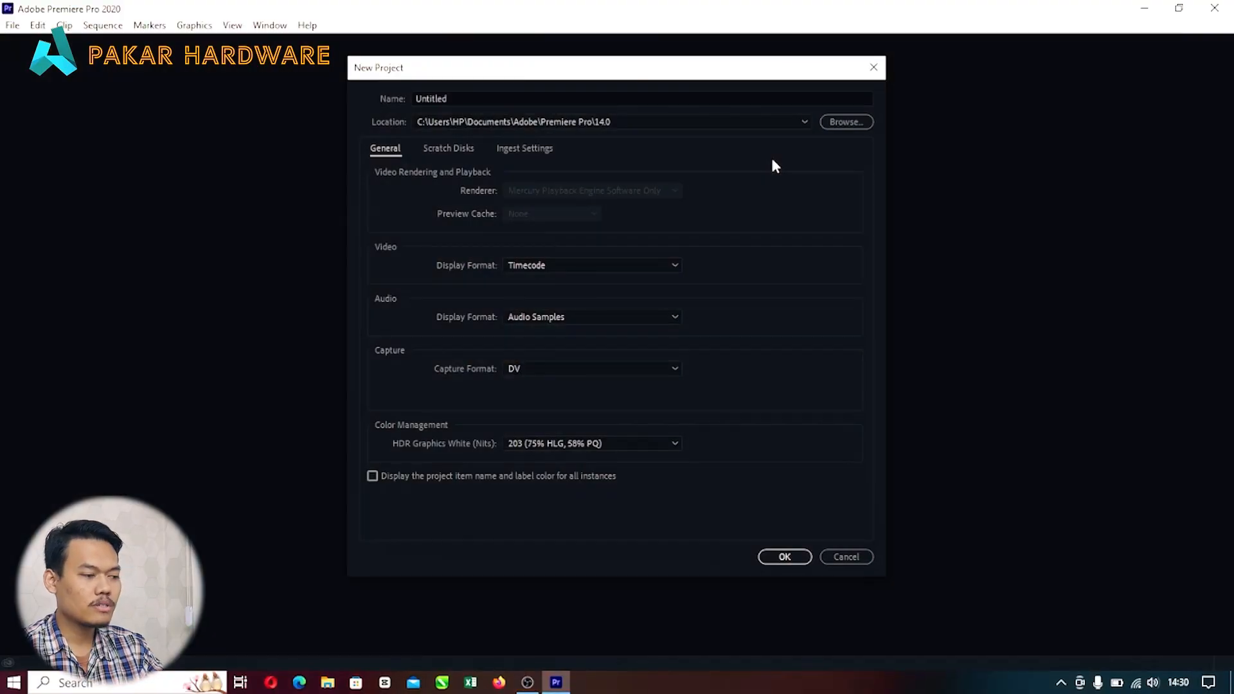
Step: In Premiere Pro, create a new project named "testing mogrt sendiri" in the default location
left_click_drag(488, 98, 388, 105)
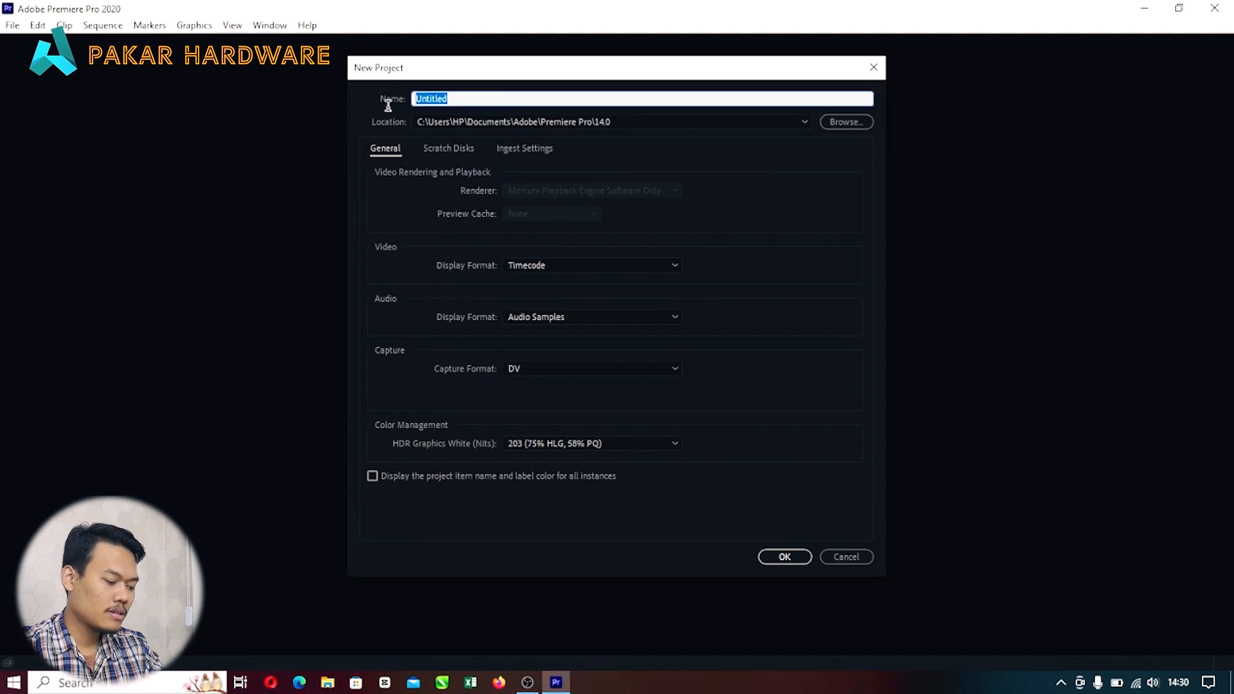
type("testing")
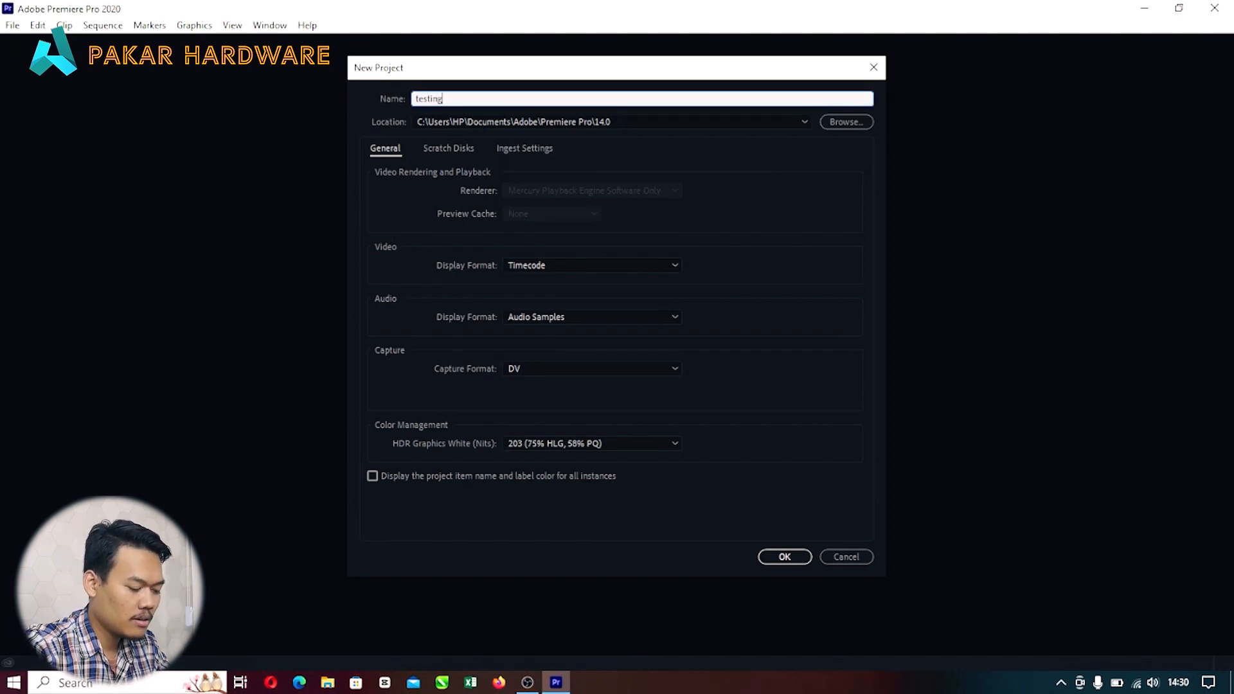
type(" mo")
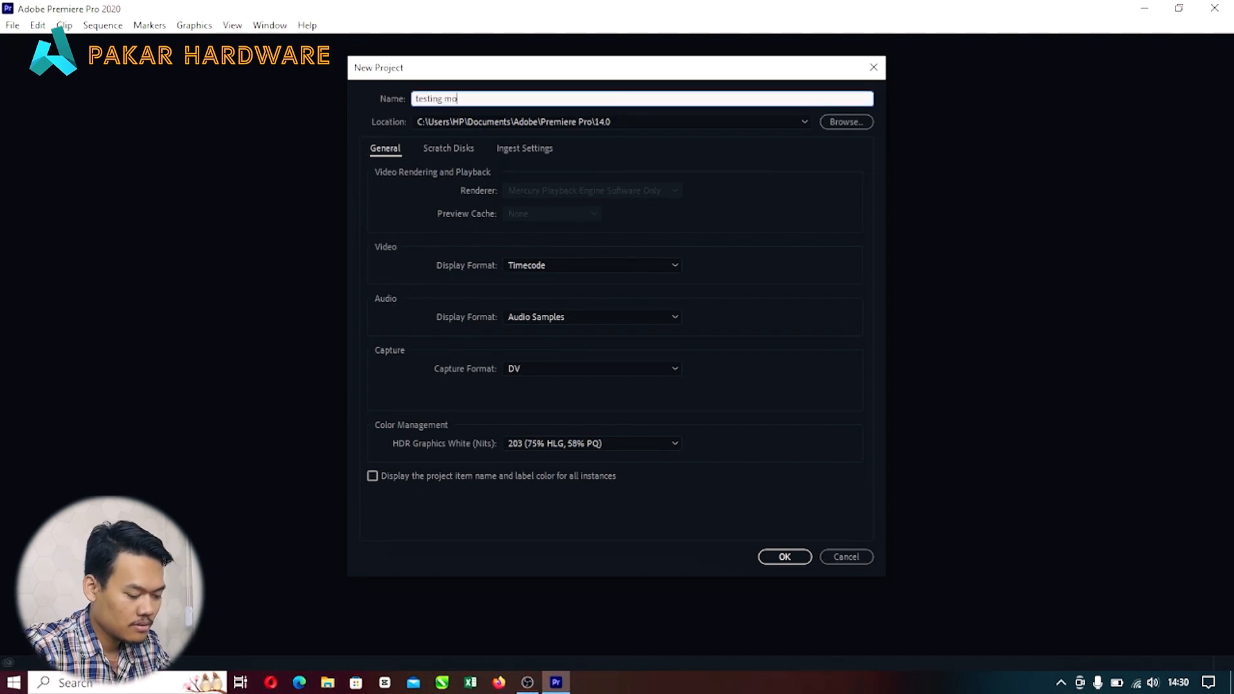
type("grt sendiri")
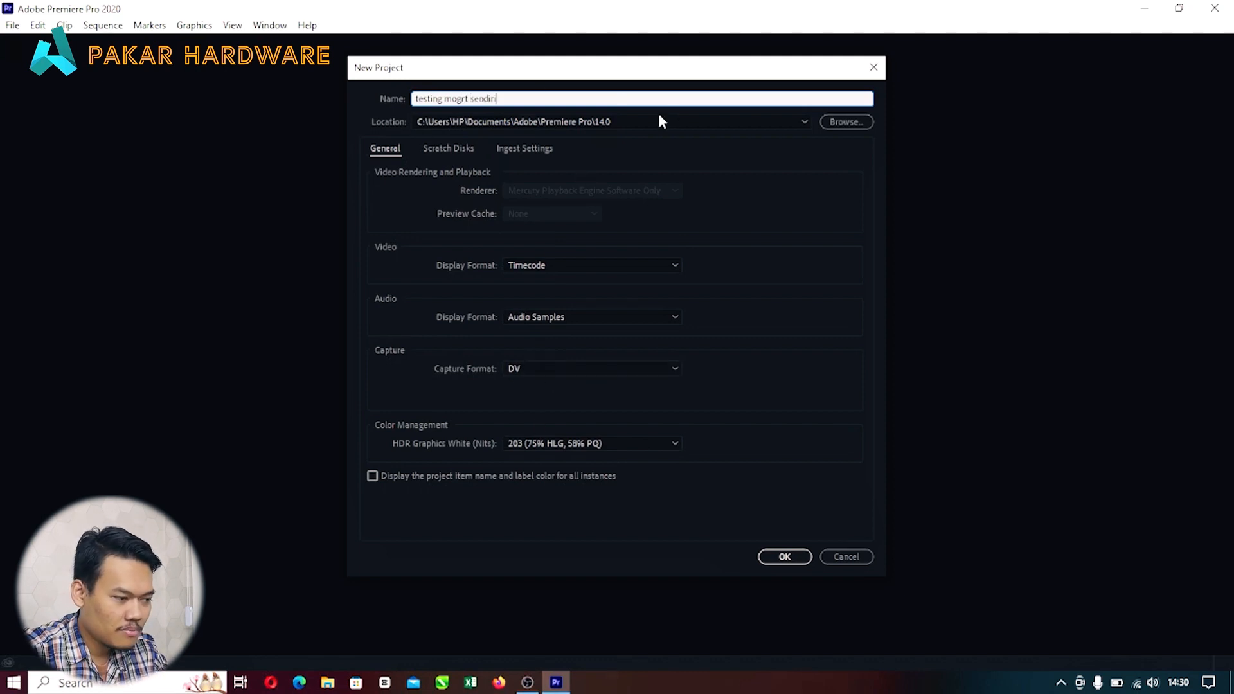
left_click(783, 555)
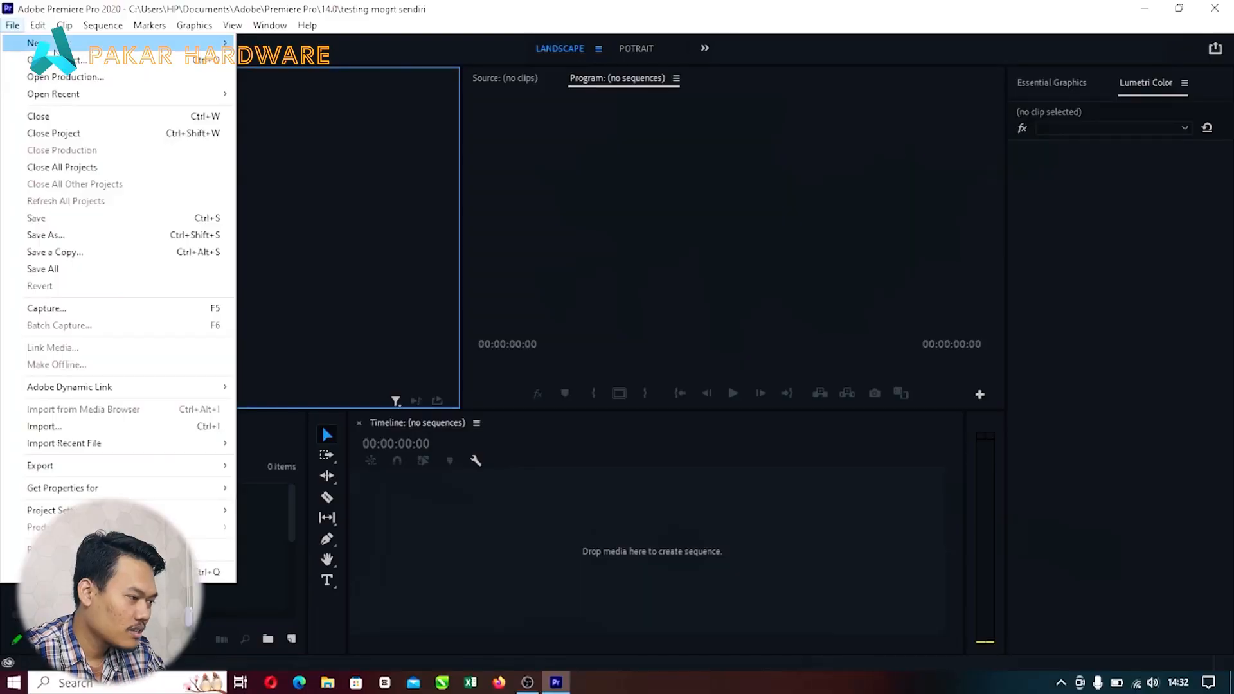
Step: Create Sequence 01 from the custom Kejar Durasi preset and bring up the Essential Graphics template browser
mouse_move(38, 42)
left_click(292, 76)
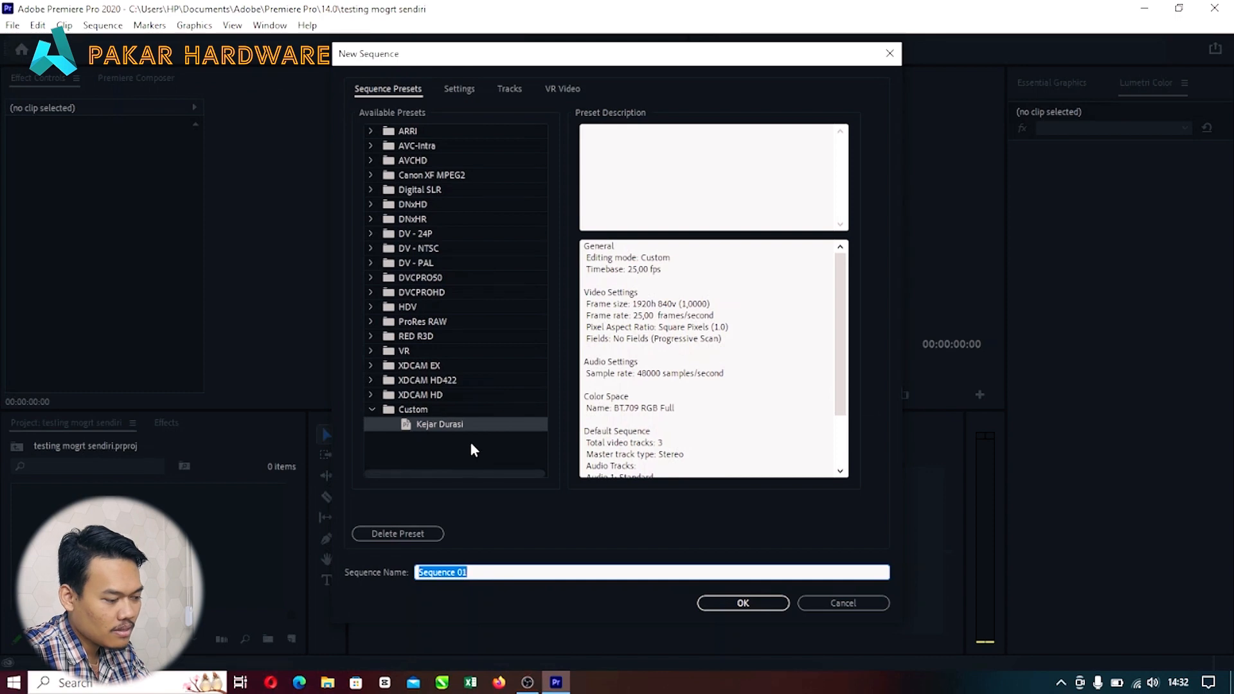
left_click(741, 602)
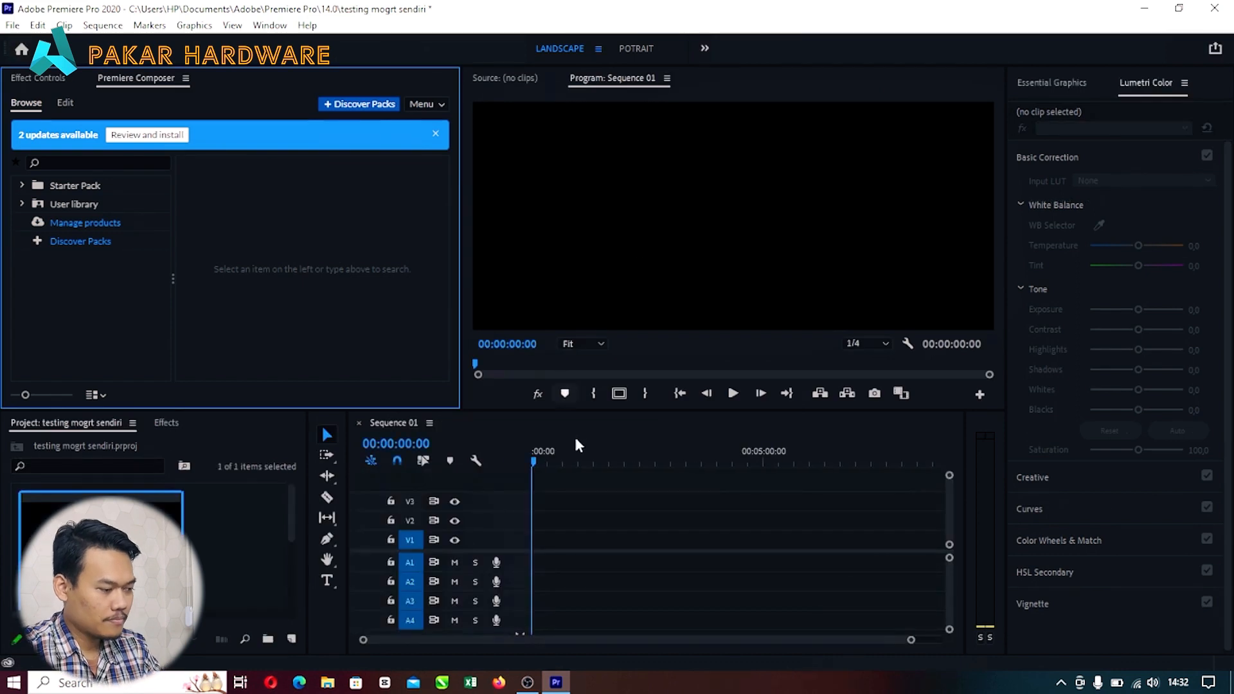
left_click(1048, 83)
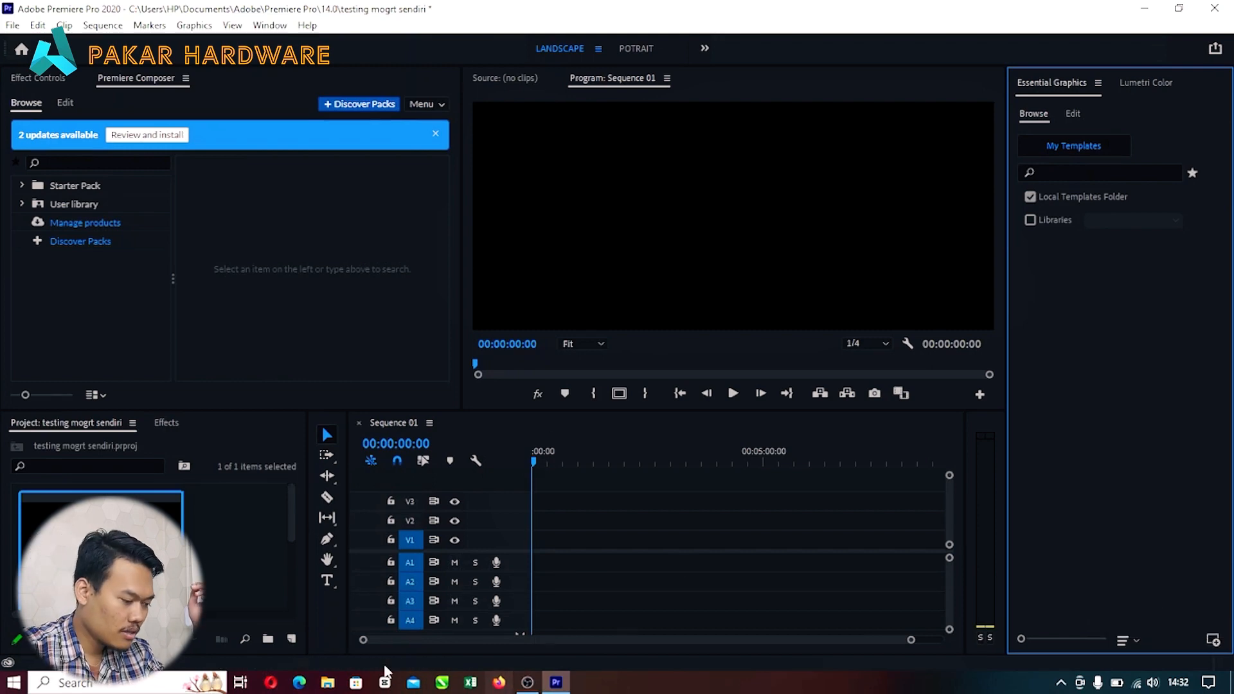
Step: Switch to File Explorer, dock its window beside Premiere Pro, and copy the exported MOGRT file from the 3D Objects folder
left_click(330, 685)
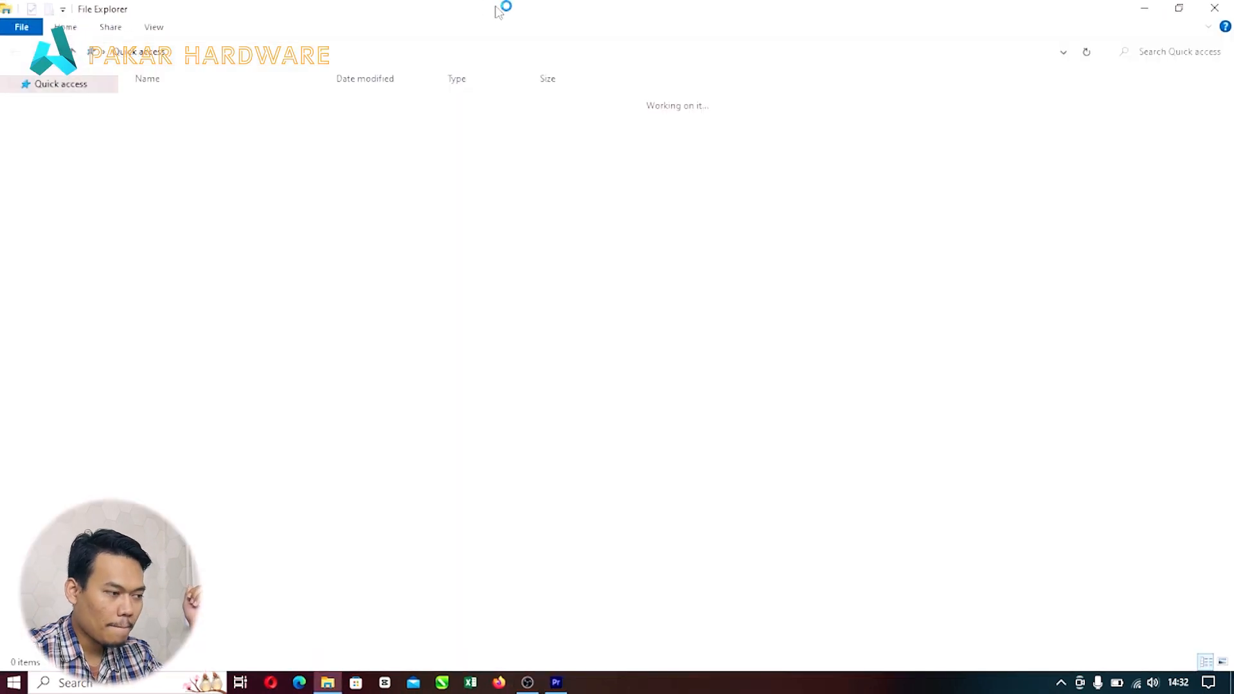
left_click_drag(483, 16, 0, 225)
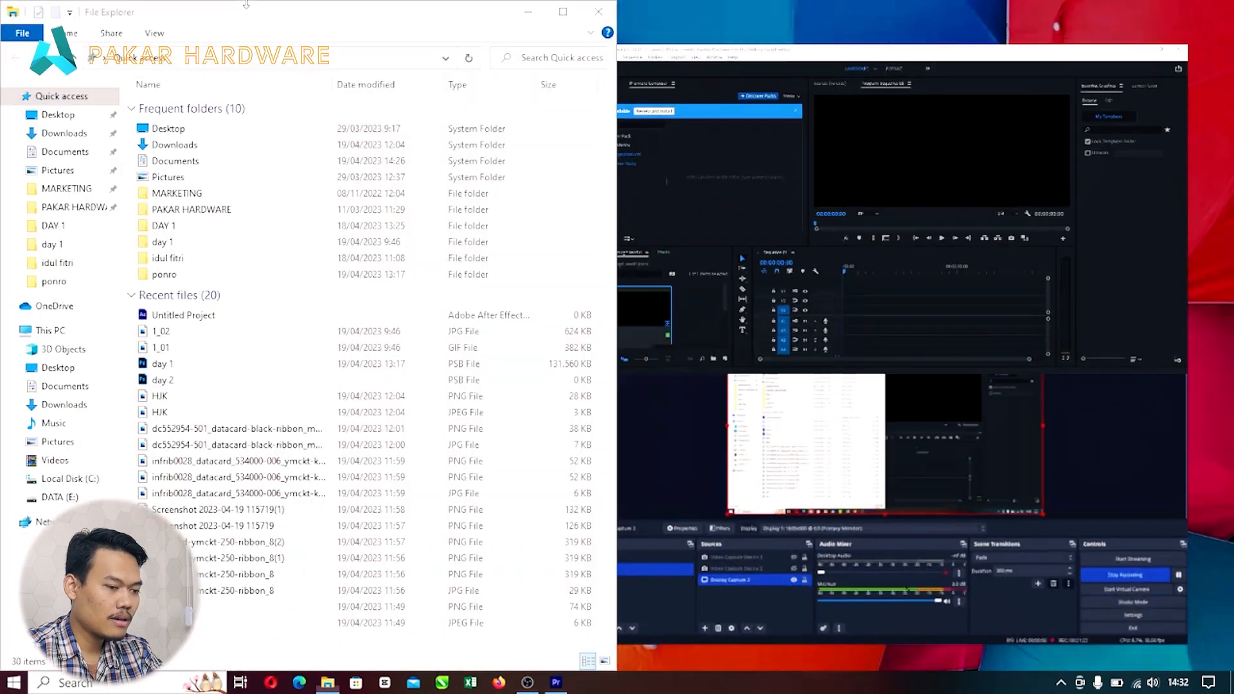
left_click(436, 5)
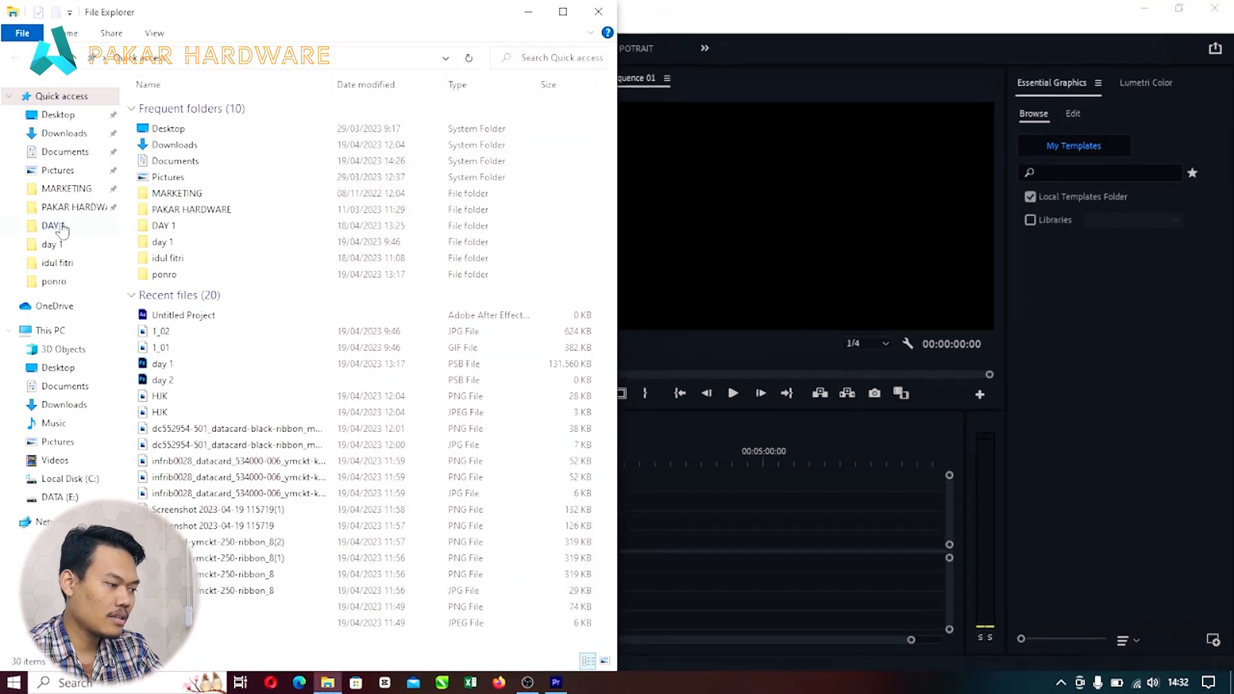
left_click(63, 349)
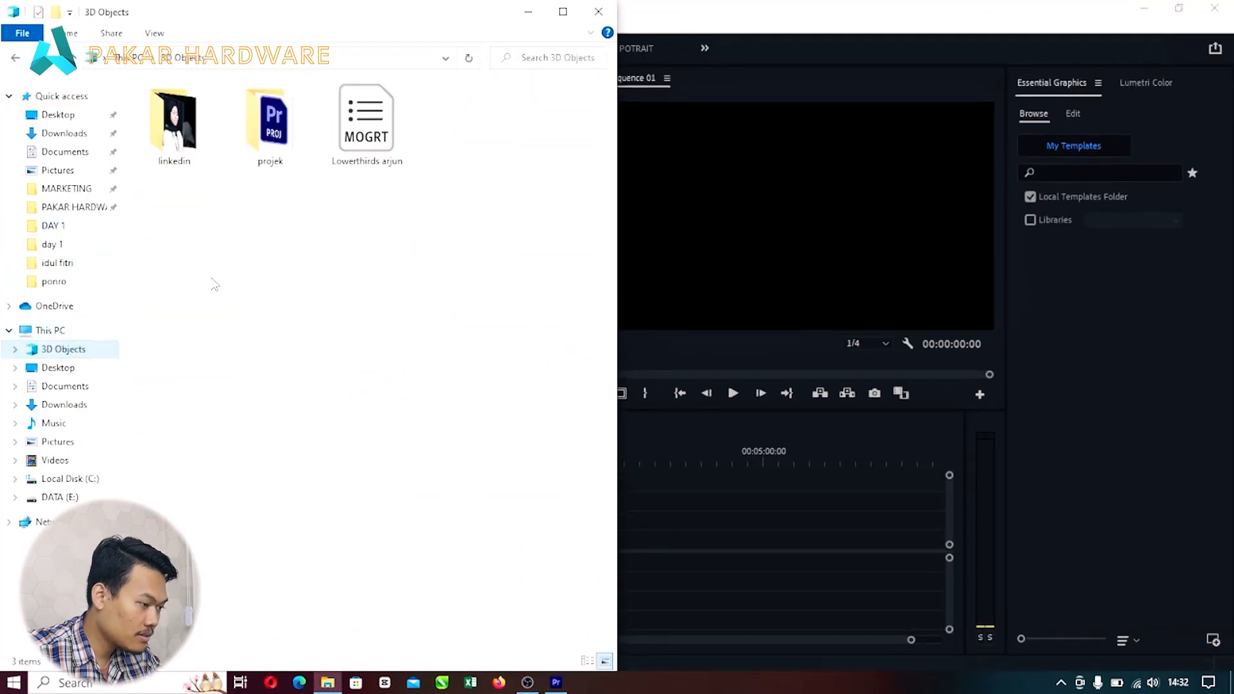
left_click(353, 152)
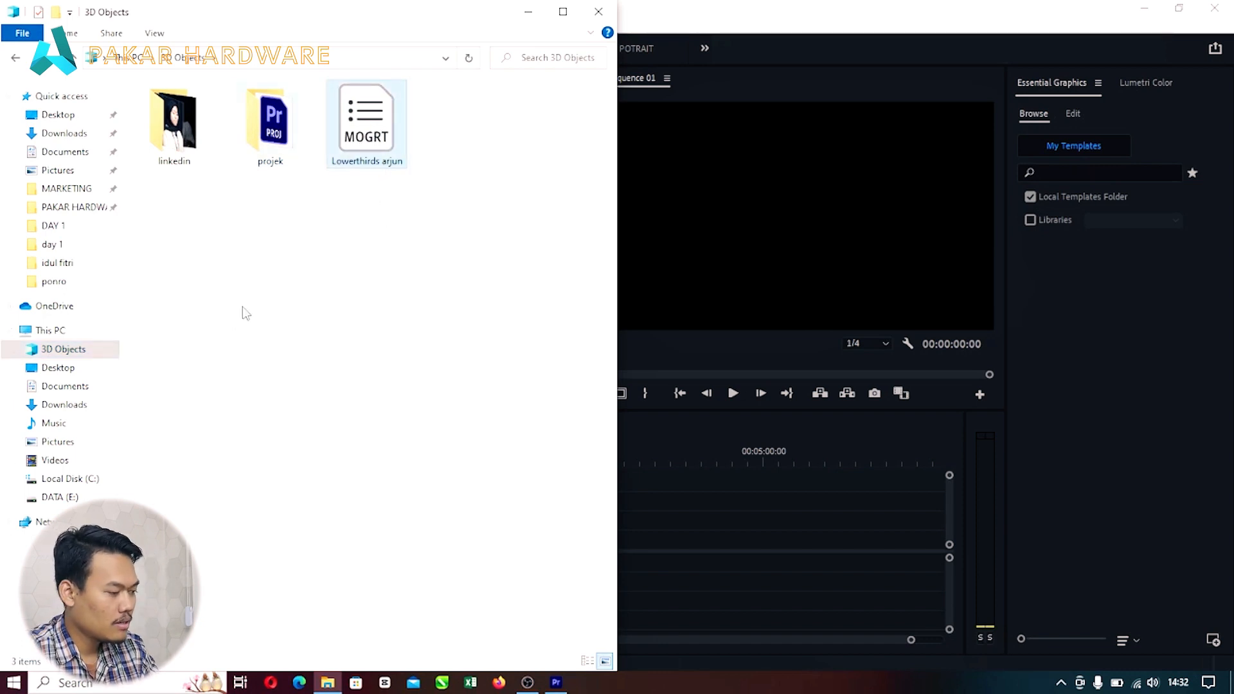
Step: Paste the copied MOGRT into Program Files > Adobe > Adobe Premiere Pro 2020 > Presets > Templates on drive C, granting administrator permission
left_click(58, 332)
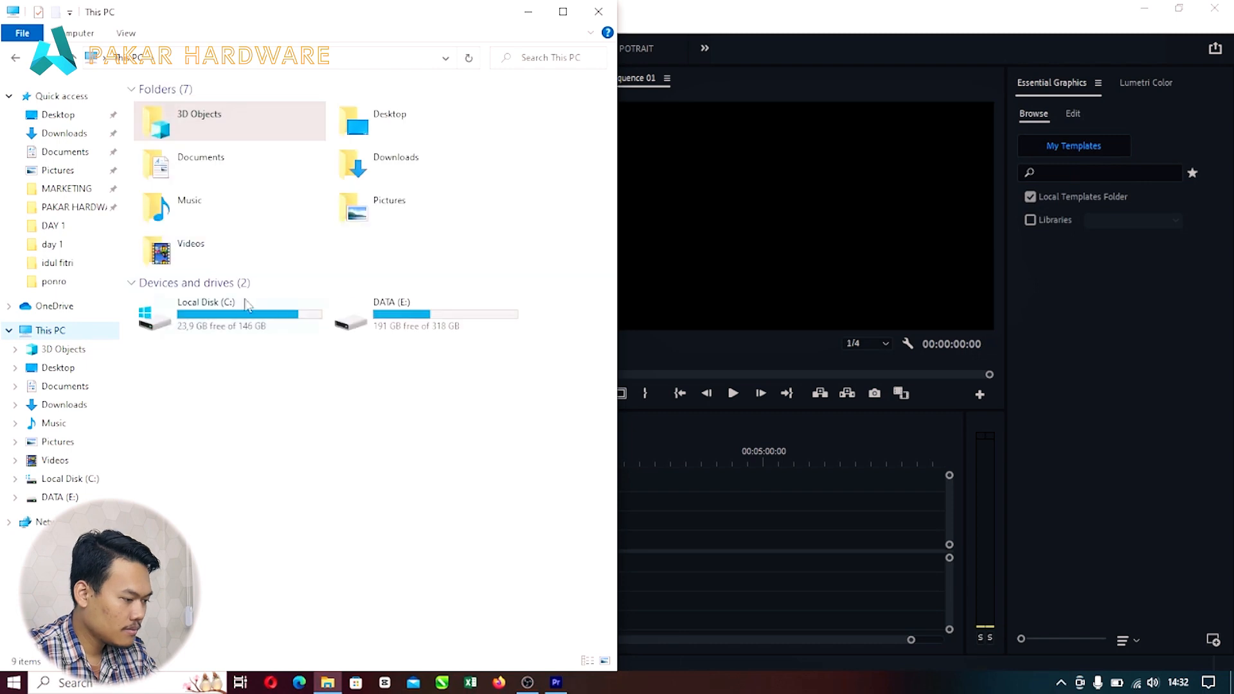
double_click(192, 315)
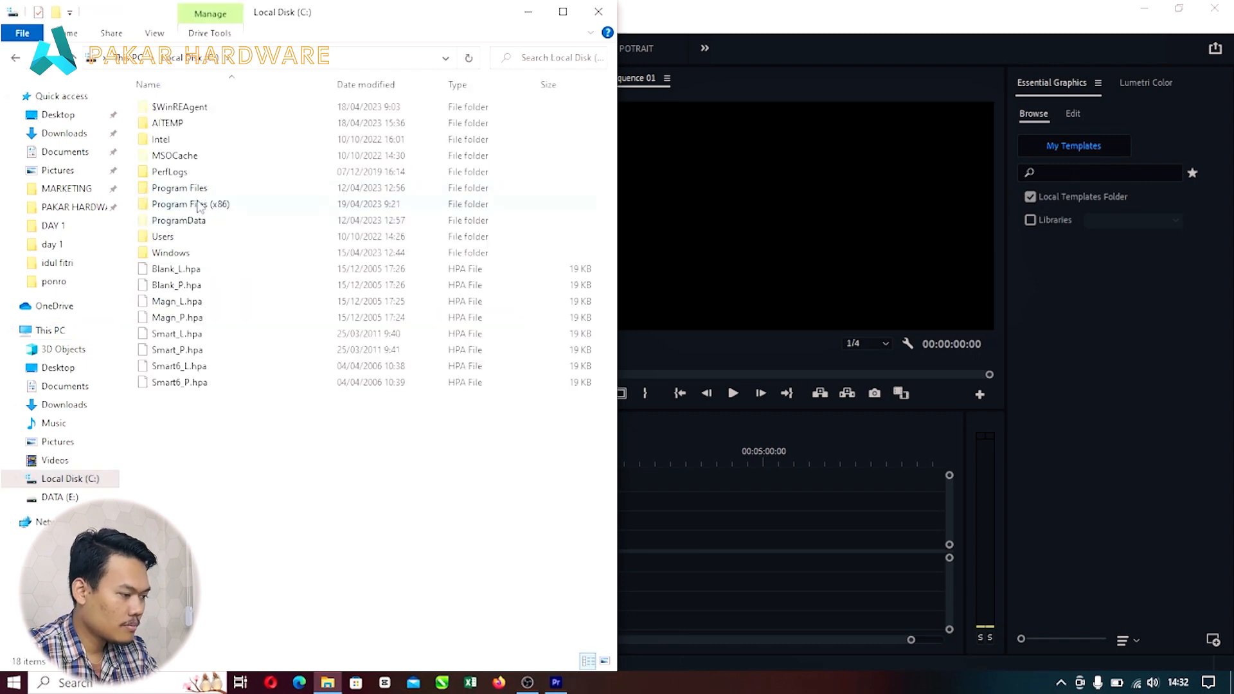
left_click(201, 192)
double_click(202, 193)
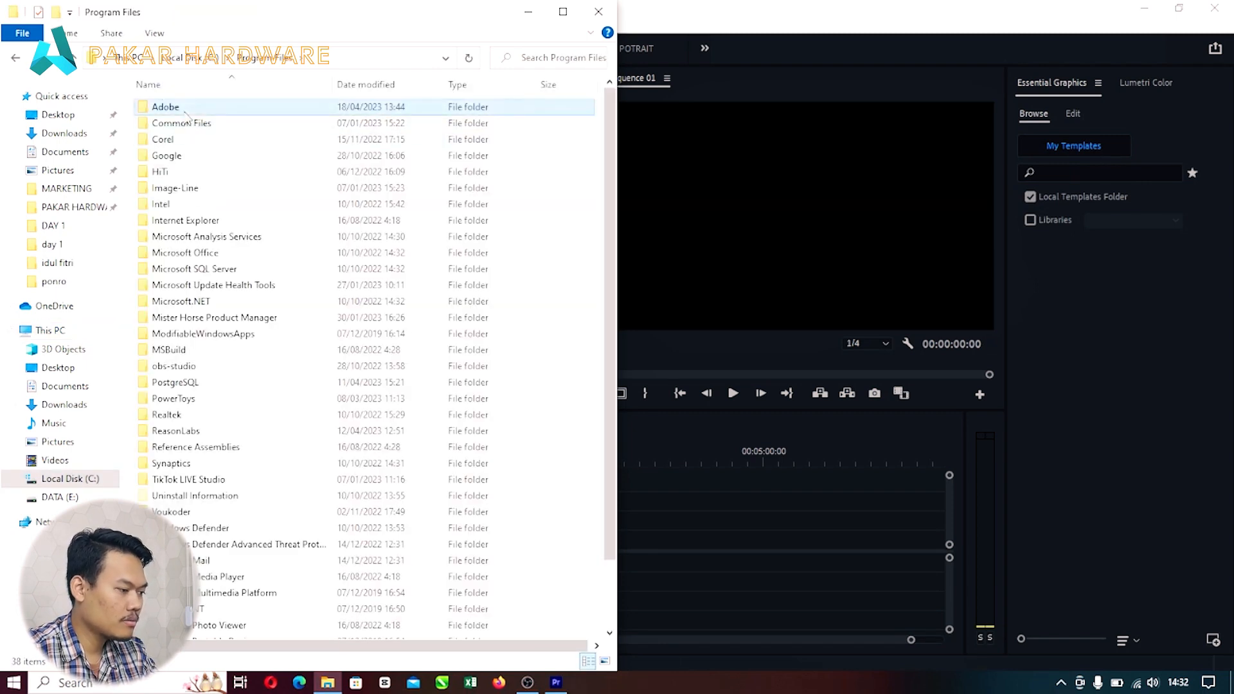
double_click(191, 109)
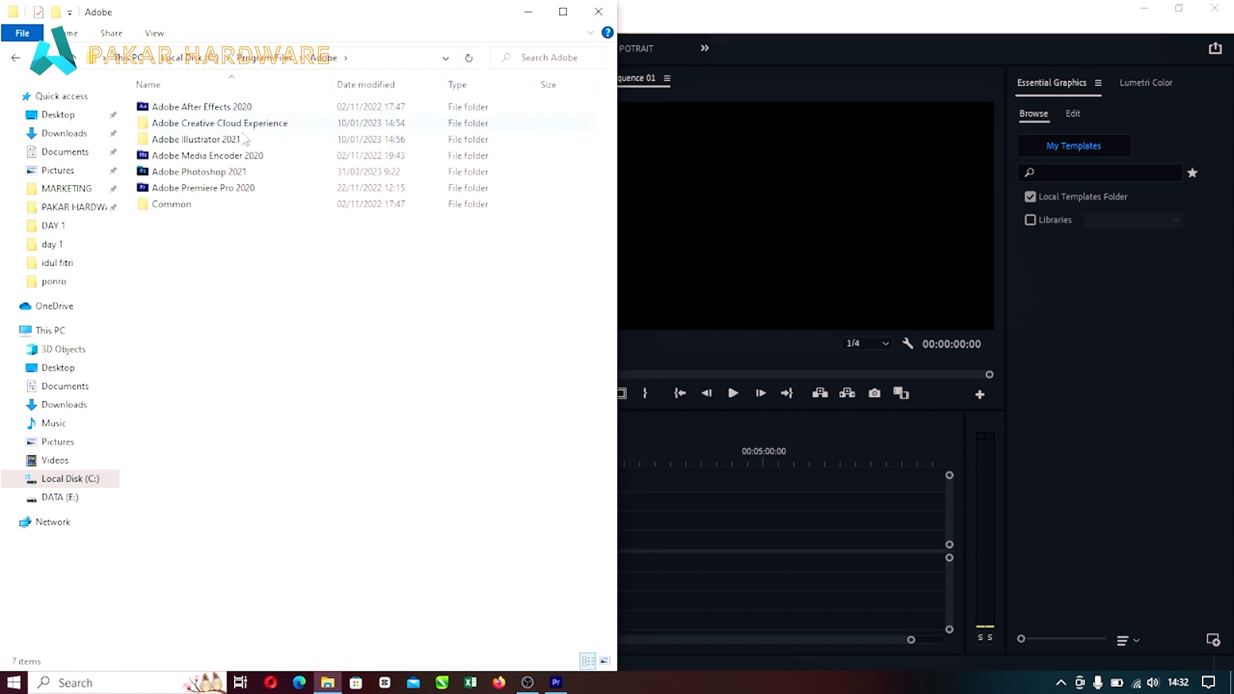
double_click(247, 188)
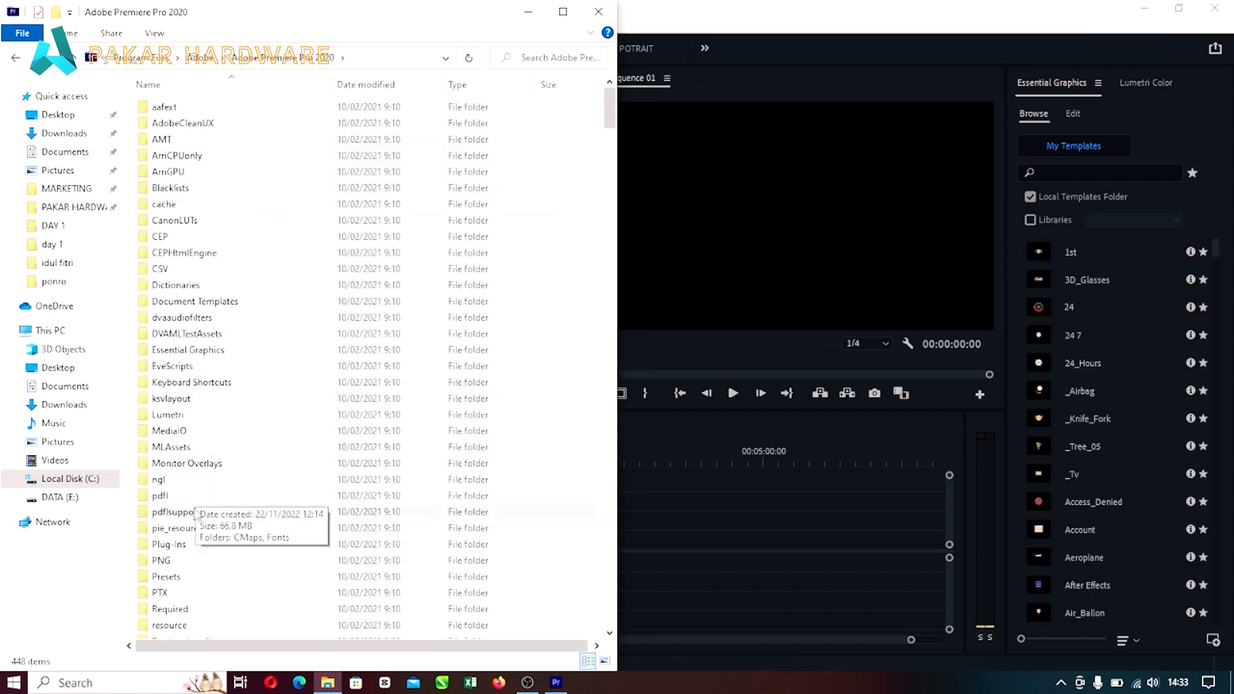
double_click(168, 577)
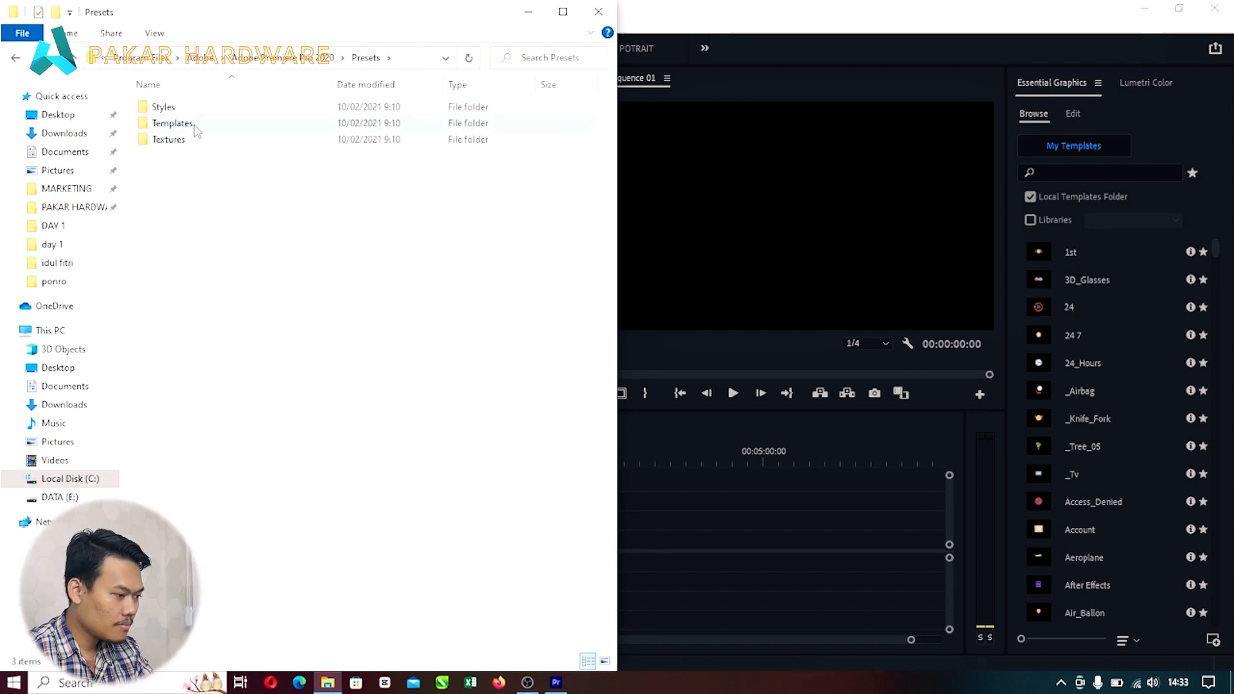
double_click(172, 123)
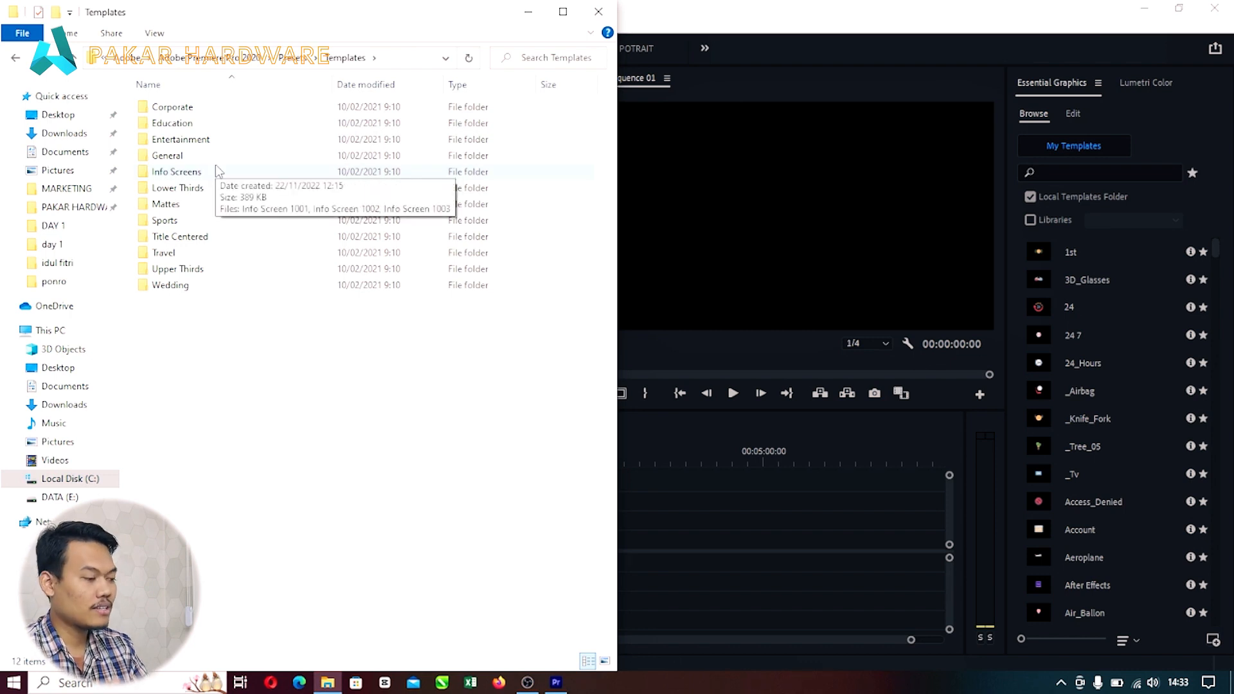
key("ctrl+v")
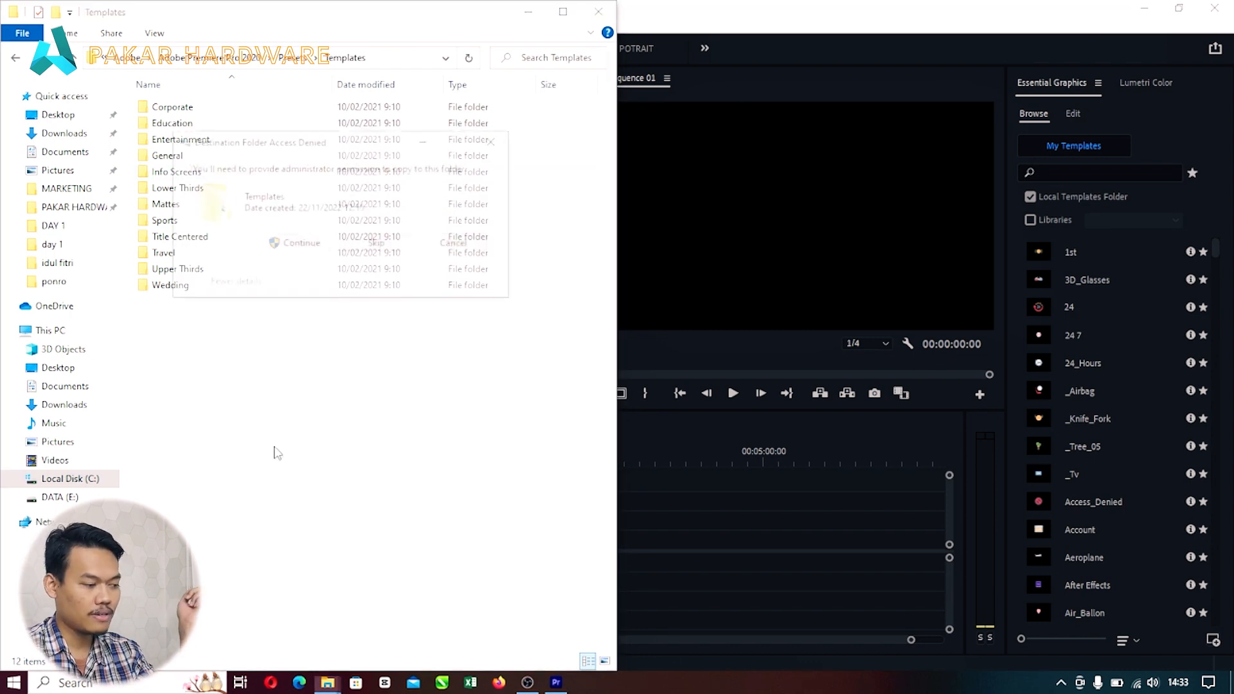
left_click(309, 241)
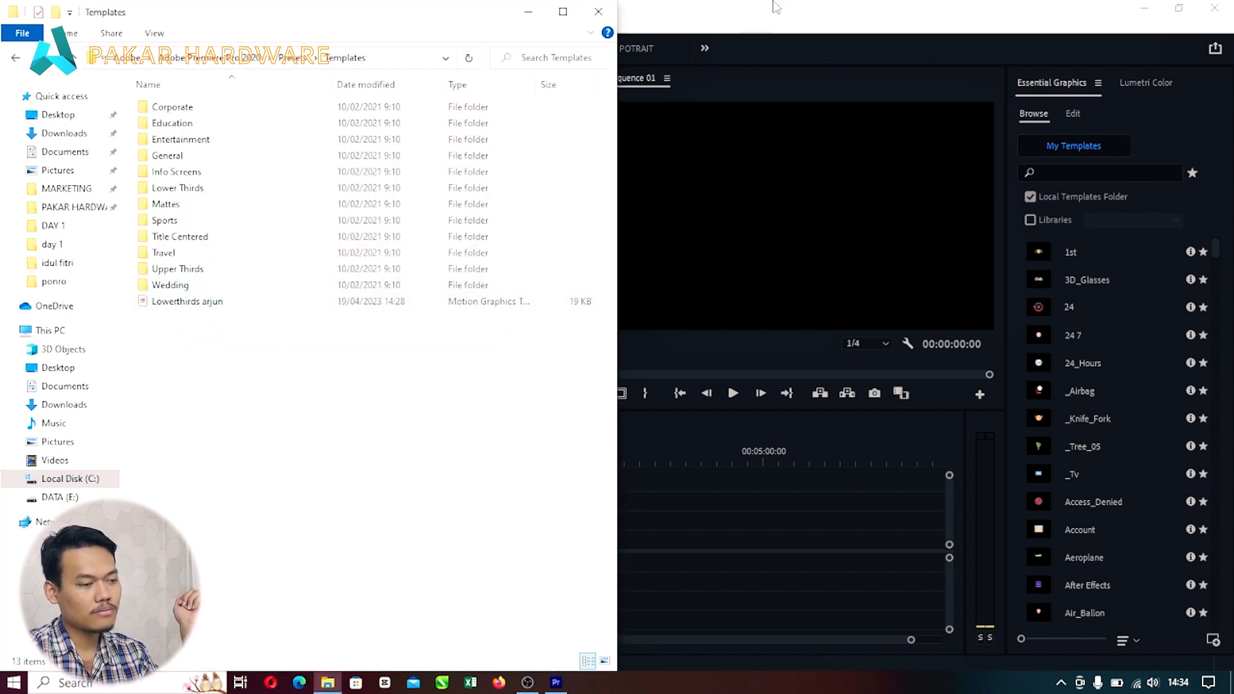
Step: Return to Premiere Pro and search the Essential Graphics templates for "artjun"
left_click(1133, 464)
scroll(1128, 462, "down", 2)
scroll(1130, 465, "down", 6)
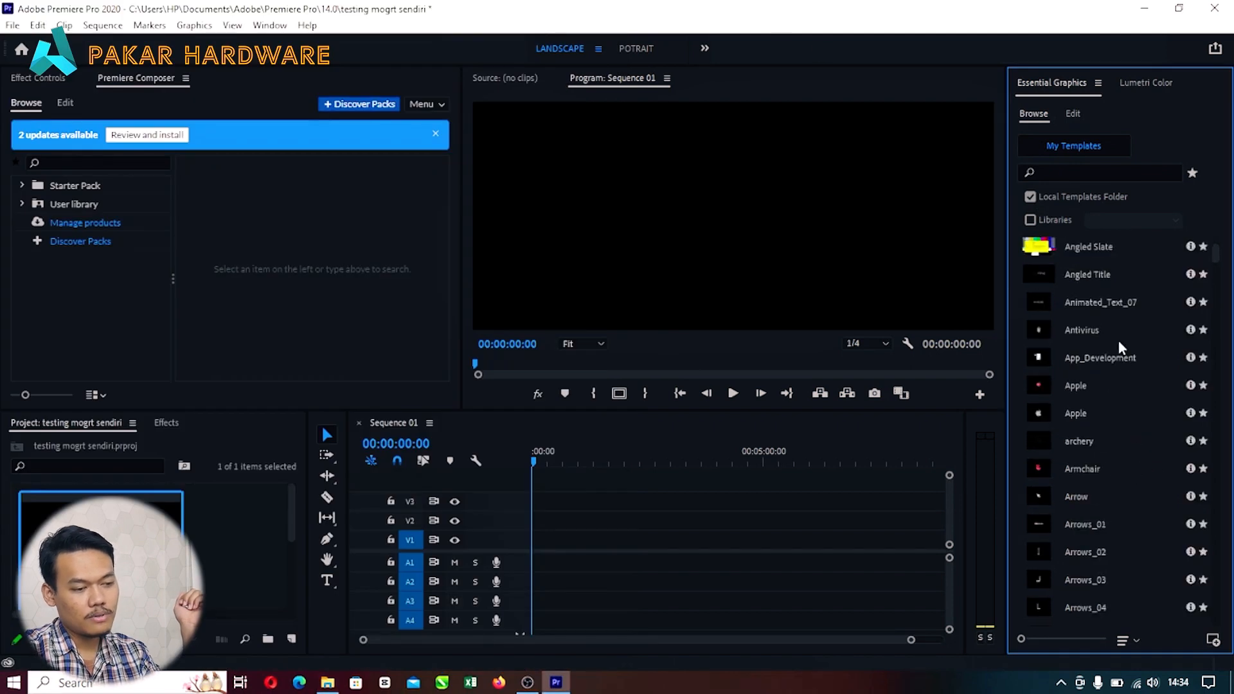
scroll(1118, 341, "up", 8)
left_click(1083, 172)
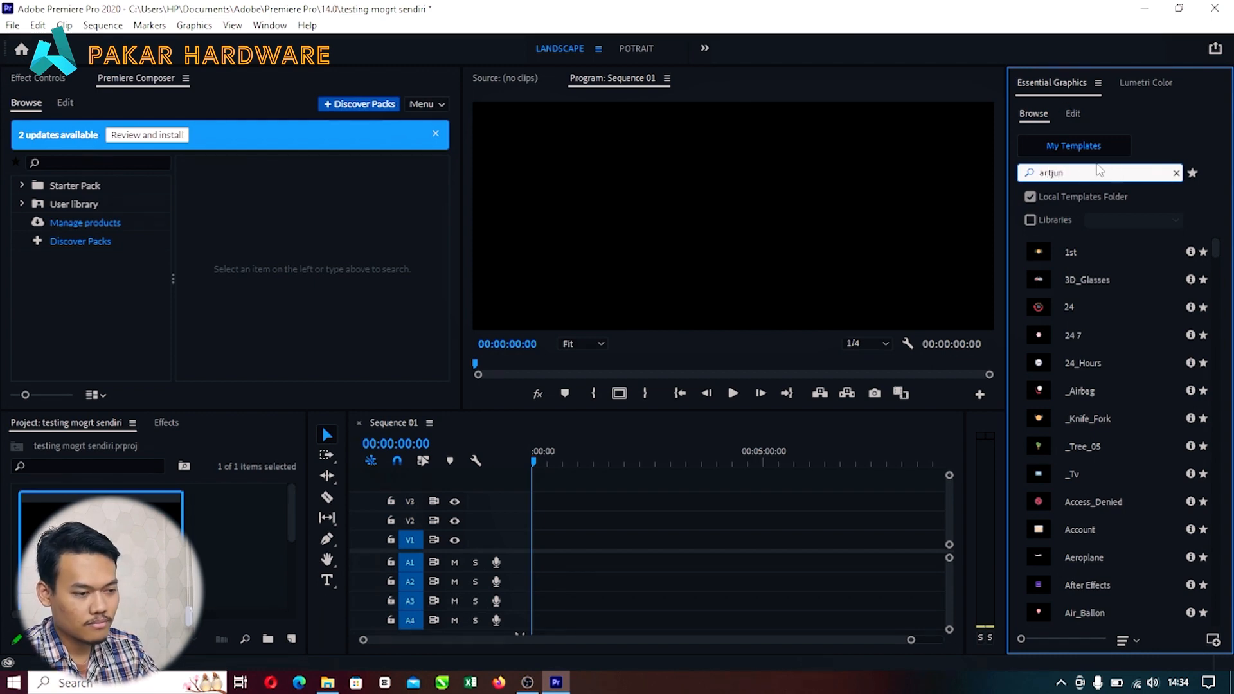
key("Escape")
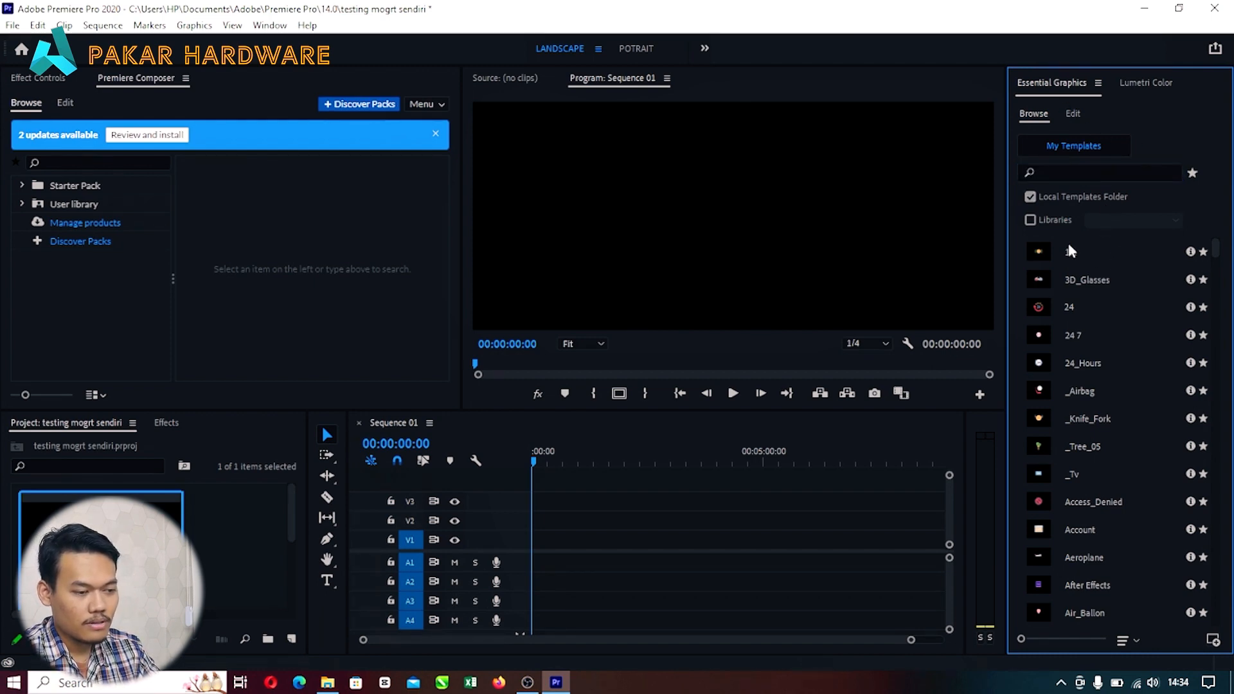
left_click(1060, 170)
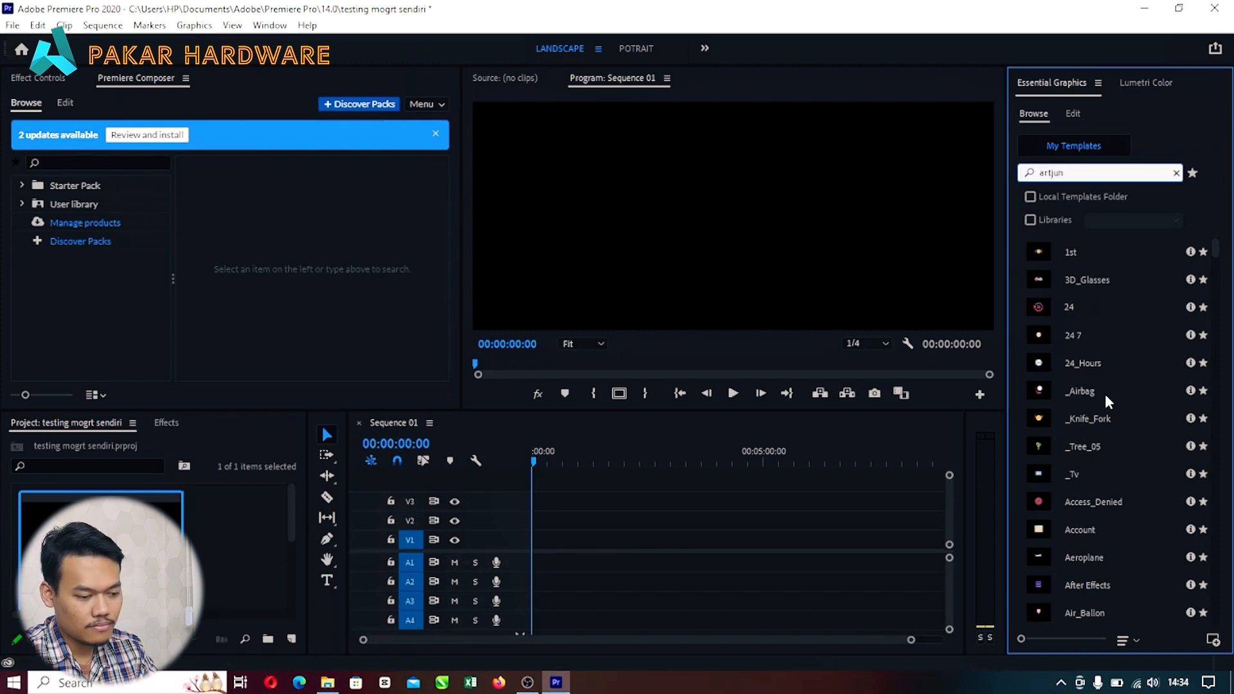
scroll(1101, 526, "down", 10)
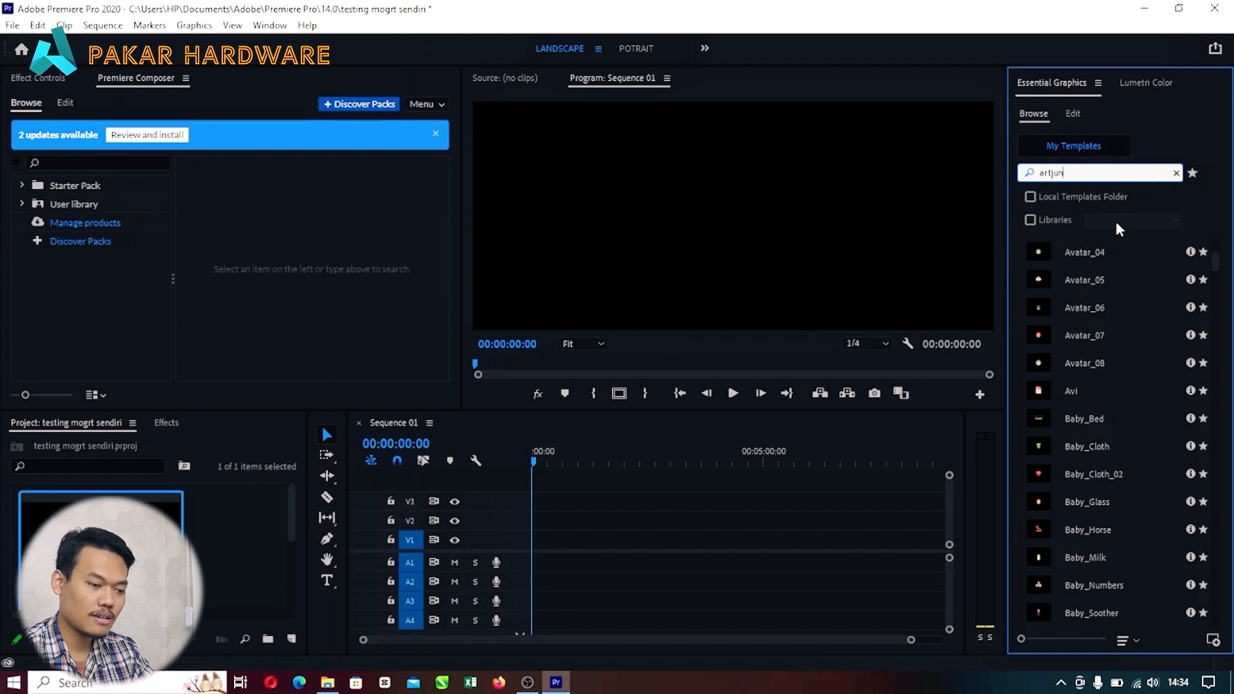
Step: Switch to File Explorer, delete Lowerthirds arjun from the Templates folder with administrator permission, and close the window
key("alt+Tab")
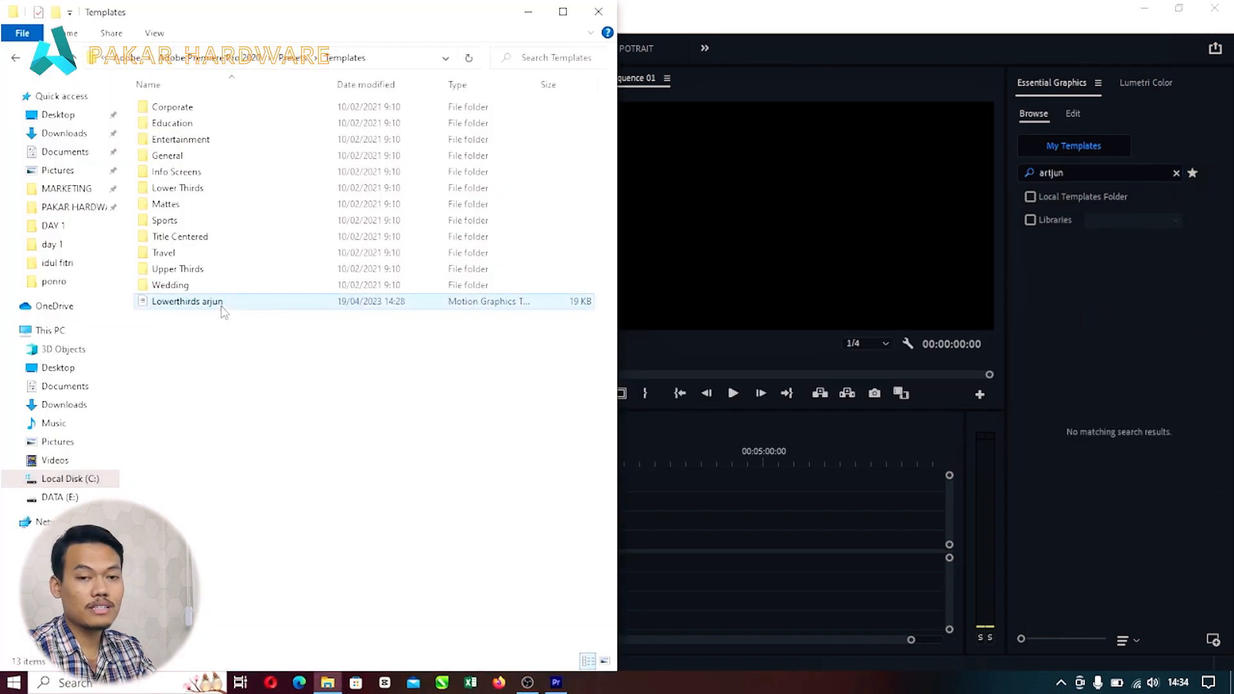
key("Delete")
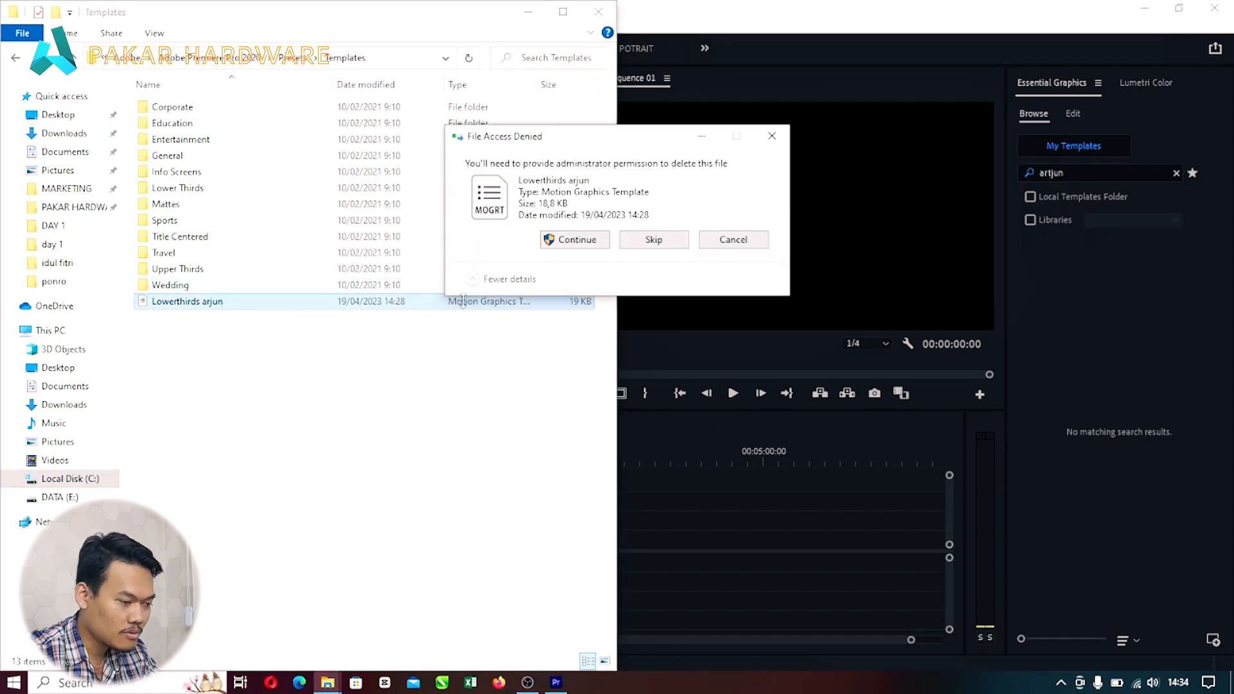
left_click(574, 239)
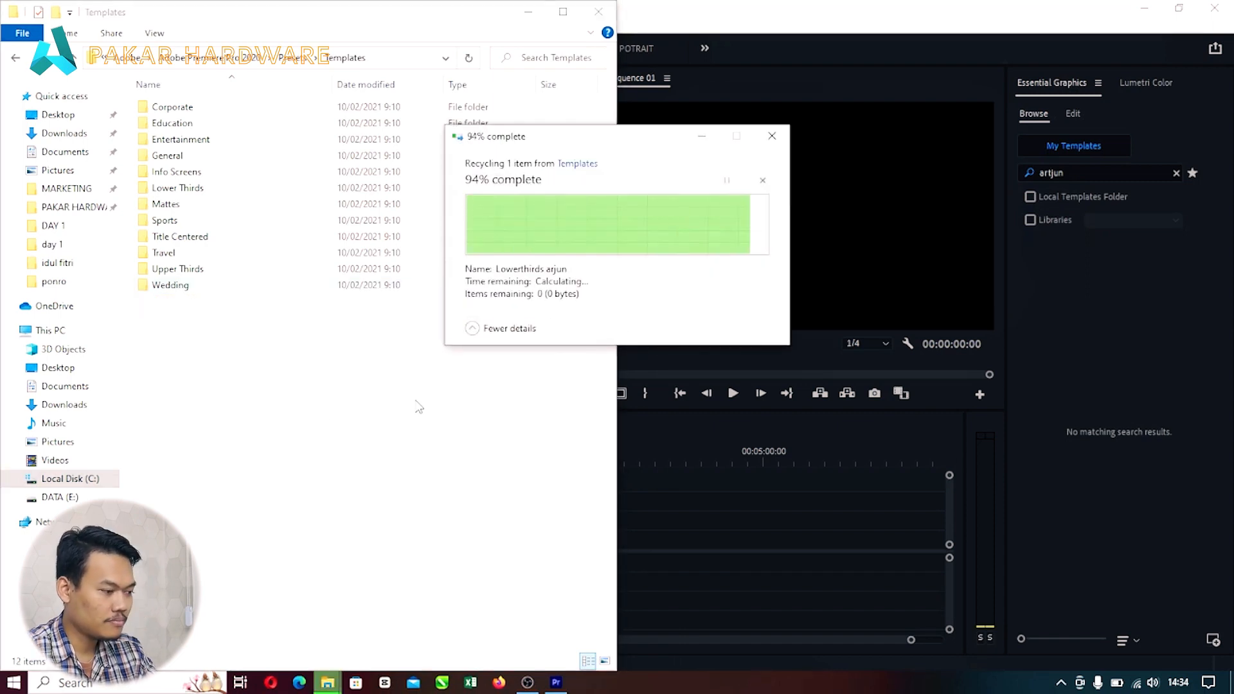
left_click(598, 13)
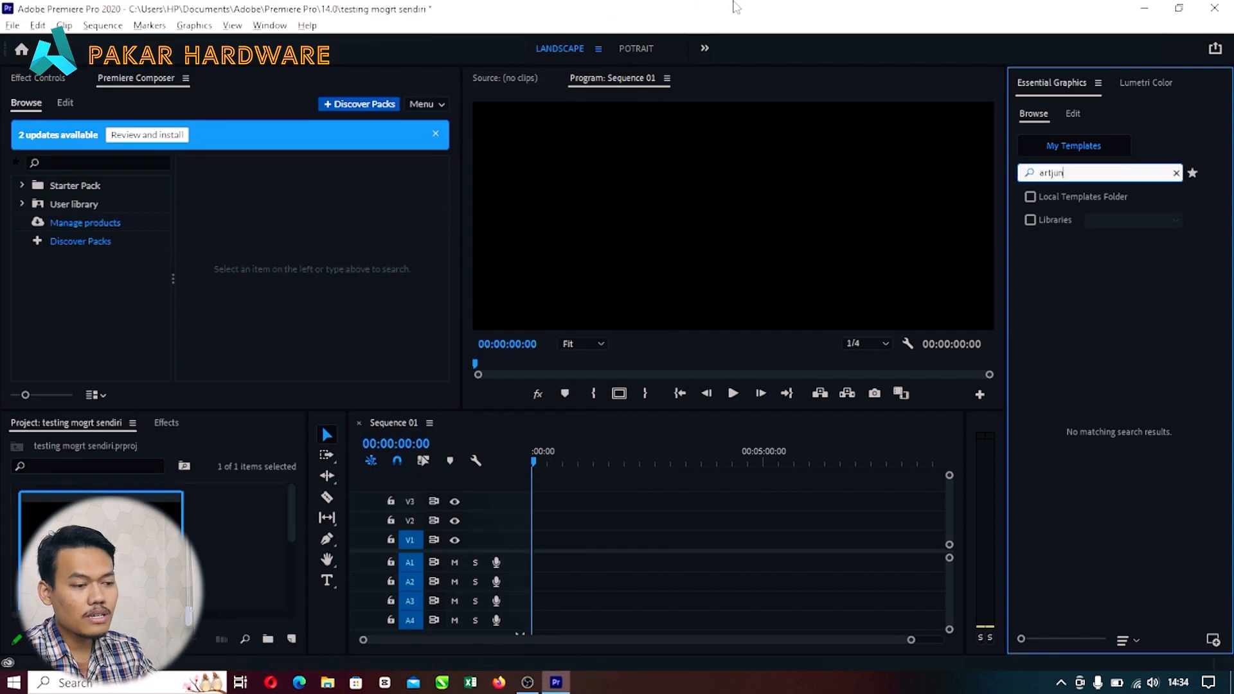
Step: Clear the template search and install the Lowerthirds arjun motion graphics template from the 3D Objects folder
left_click(1174, 173)
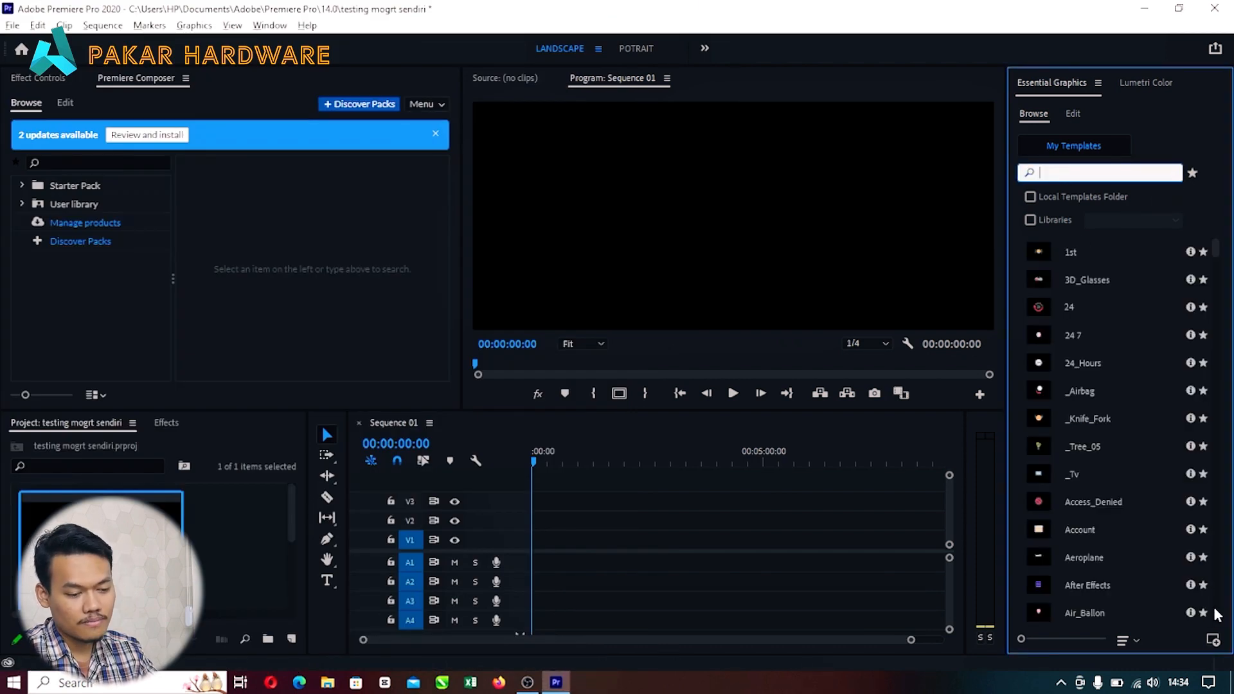
left_click(1214, 642)
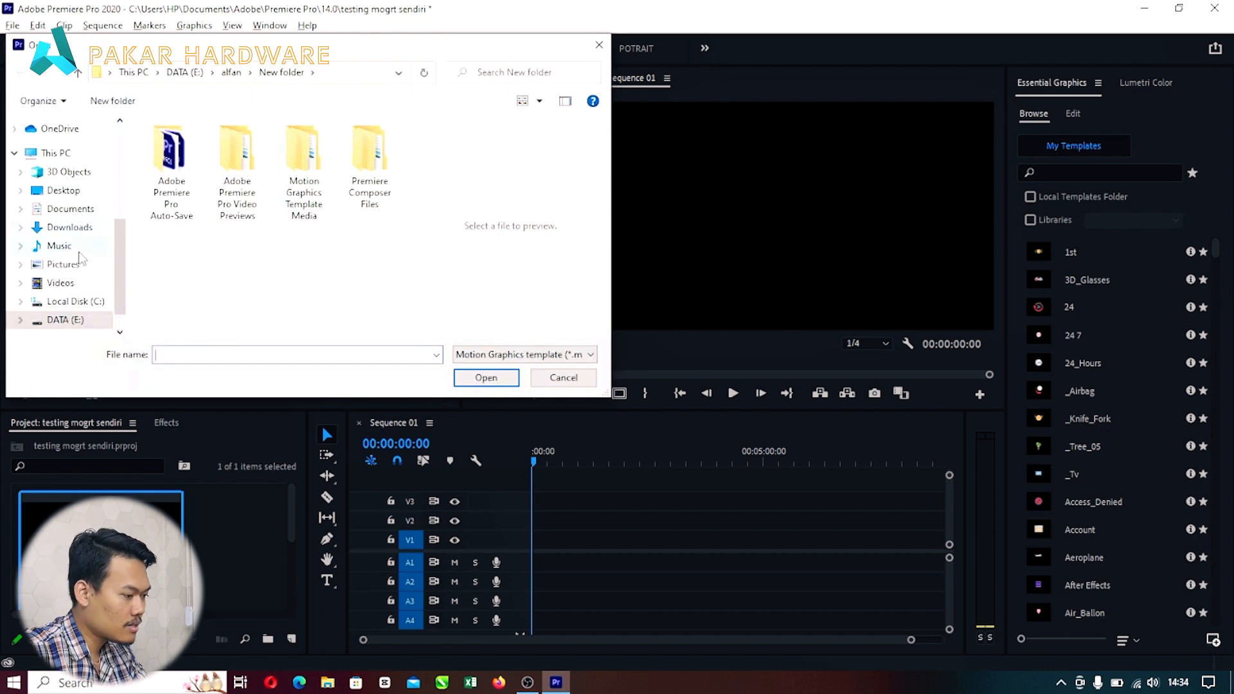
left_click(70, 172)
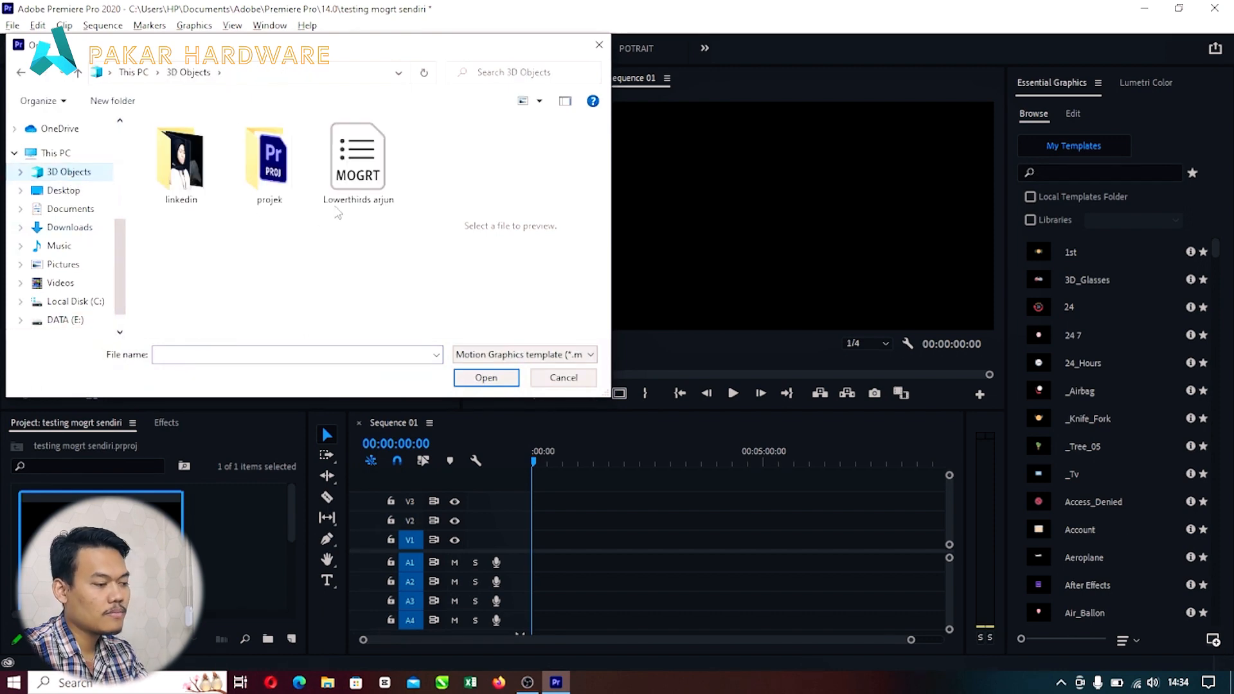
double_click(358, 164)
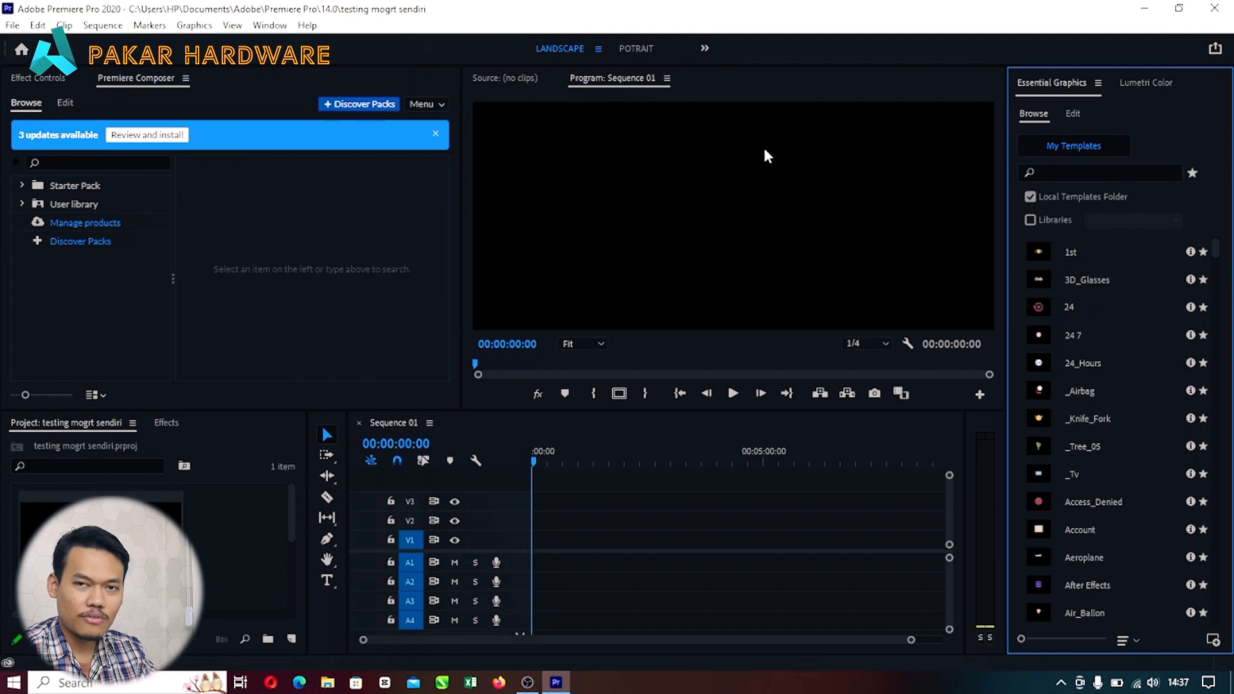
Step: Find the template with the search "artjun" and place Lowerthirds arjun at the start of V1, keeping the existing sequence settings
left_click(1127, 171)
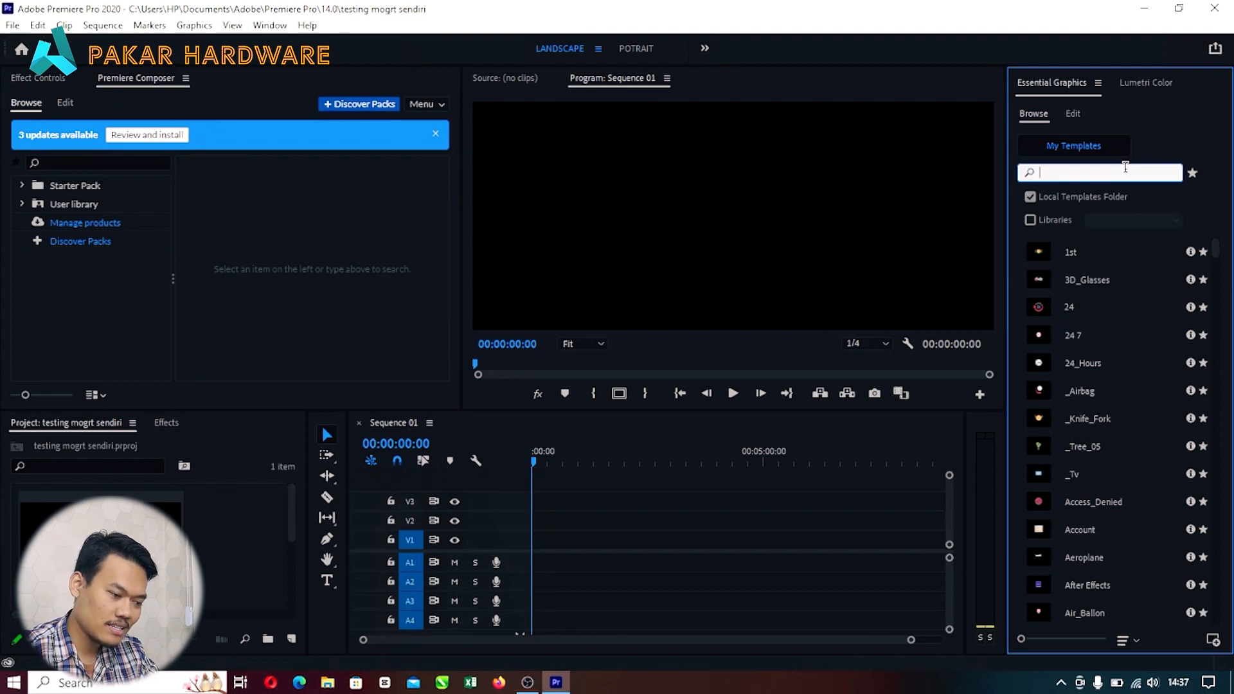
type("artjun")
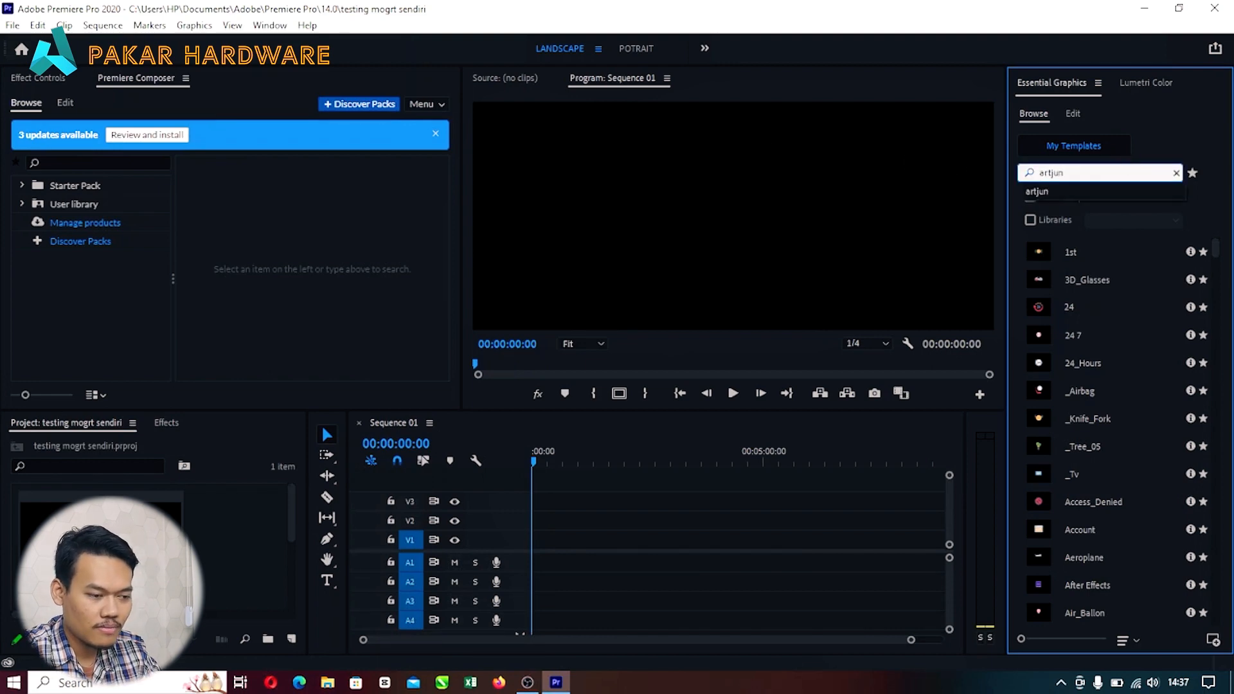
left_click(1051, 192)
left_click(1106, 259)
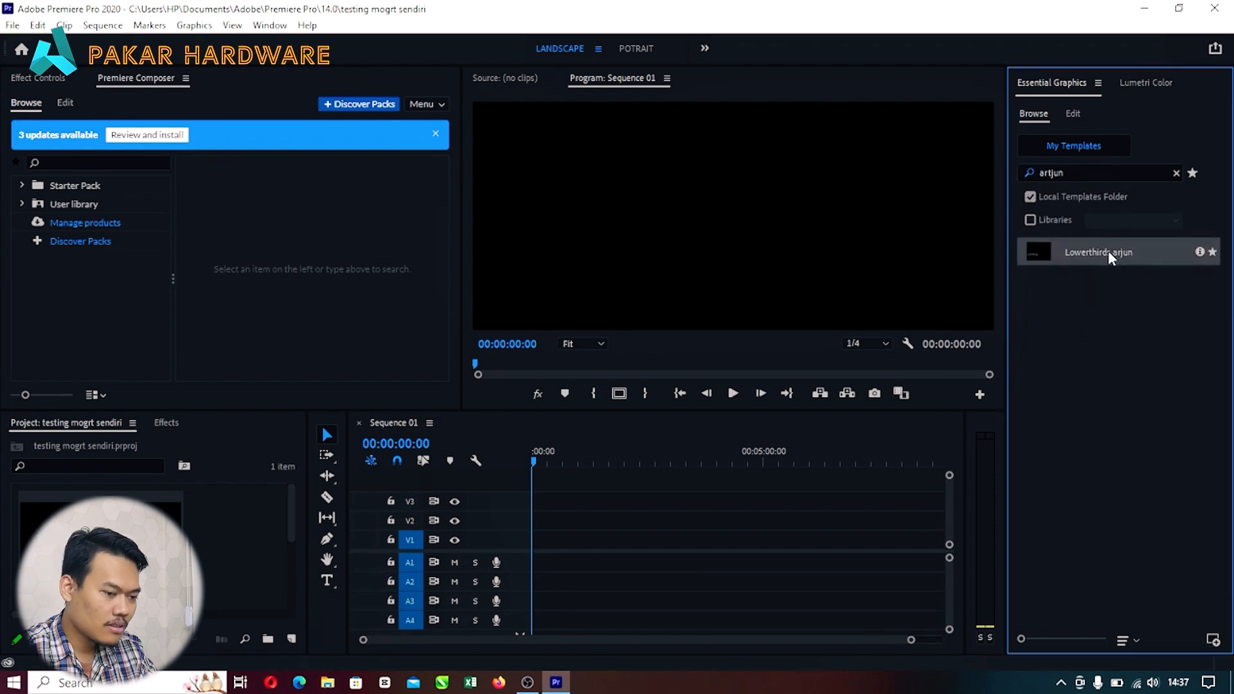
left_click_drag(798, 471, 543, 544)
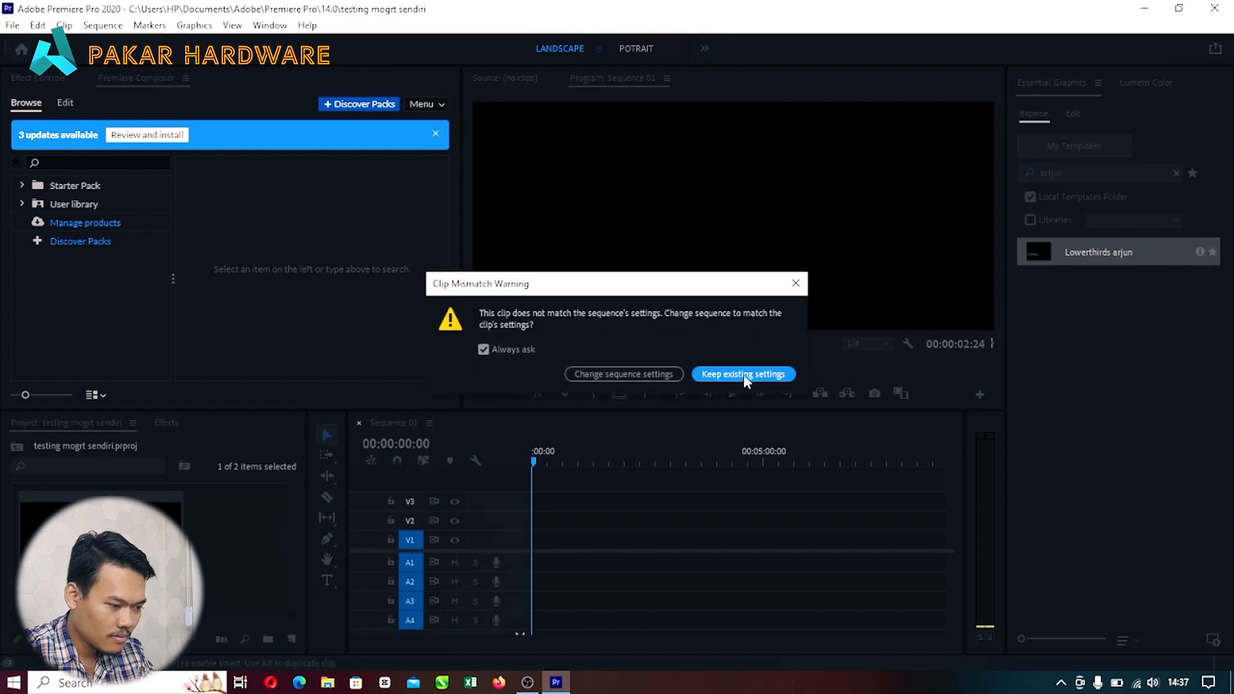
left_click(733, 374)
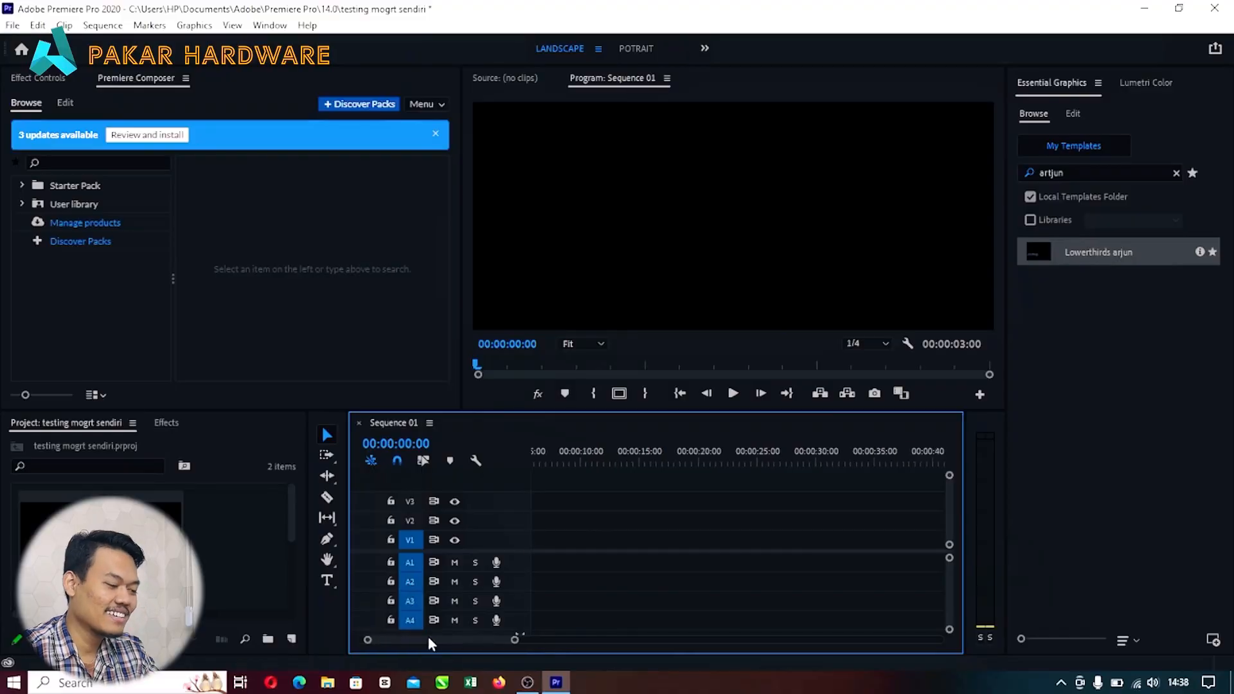
Step: Play back the lower-third clip in Sequence 01 and replay it from the start to review its animation
key("space")
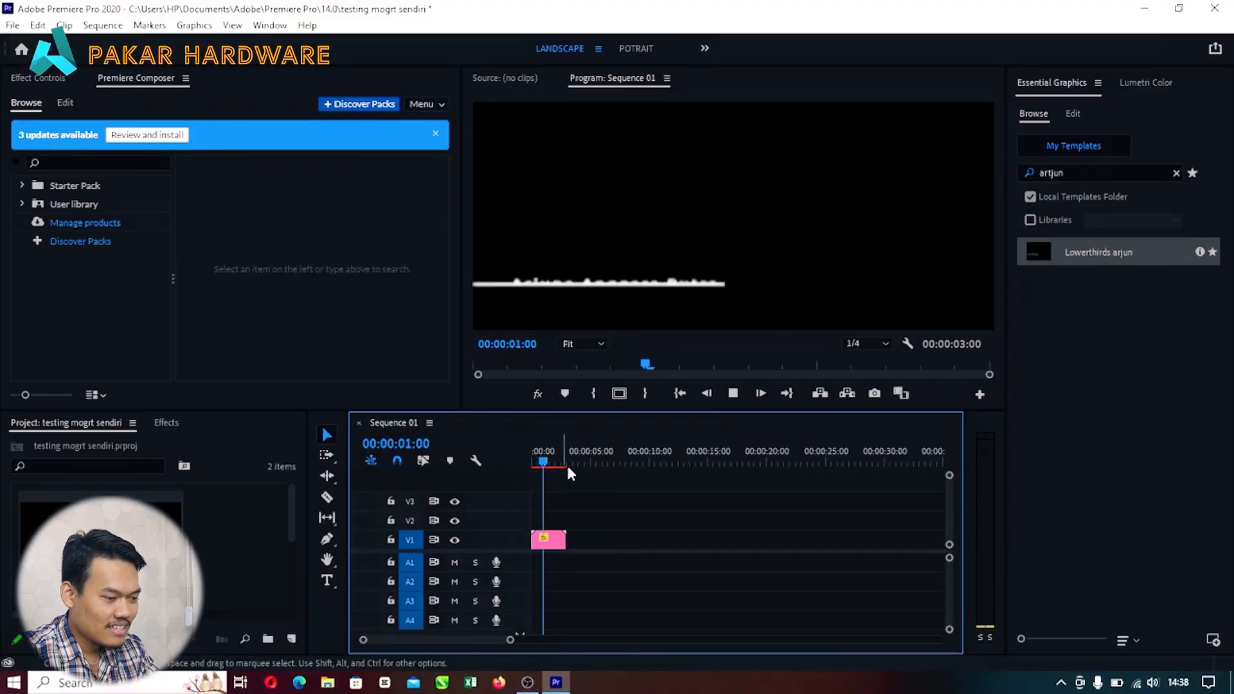
key("space")
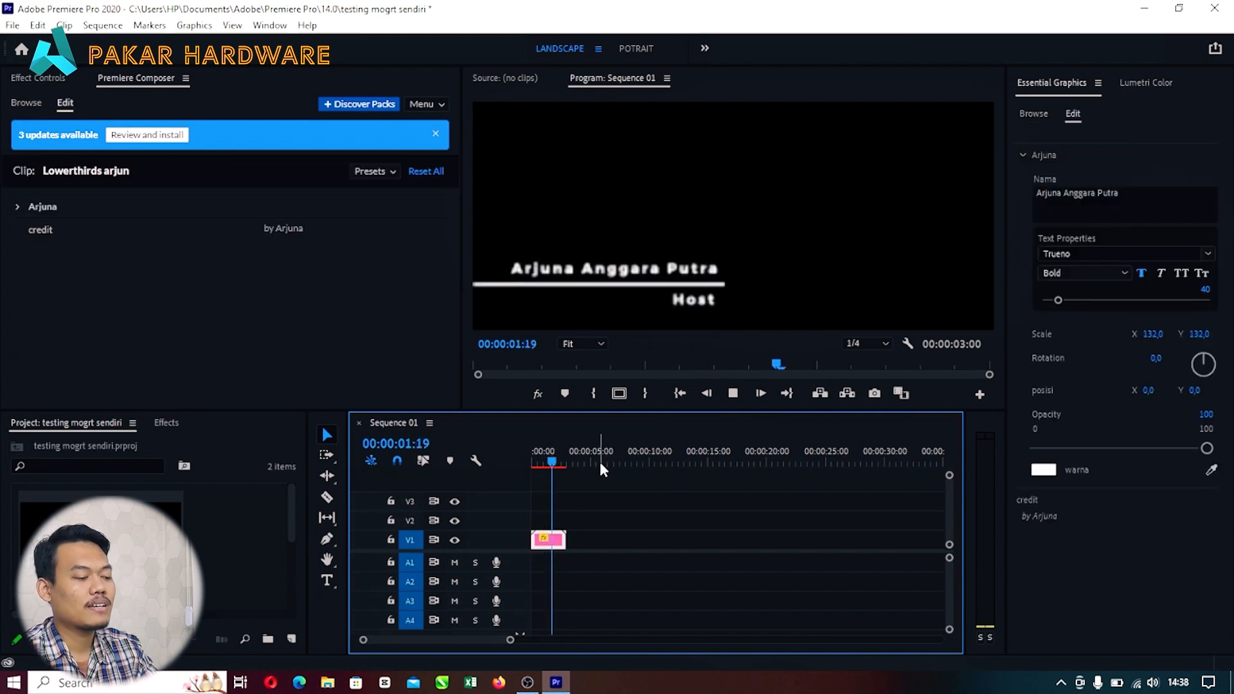
key("space")
left_click_drag(556, 460, 506, 469)
key("space")
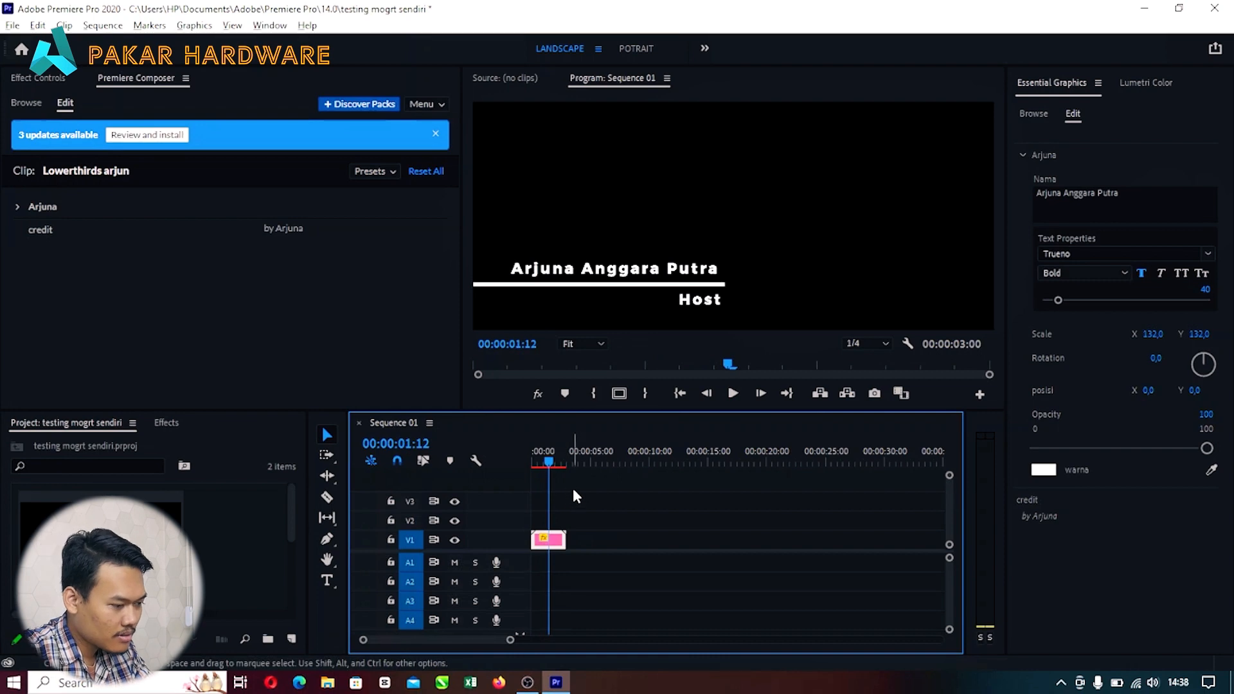
Step: Switch to File Explorer, look through the media folders, and import the hipster-using-touch-screen-smart-phone photo from Downloads into the Premiere Pro project
key("alt+Tab")
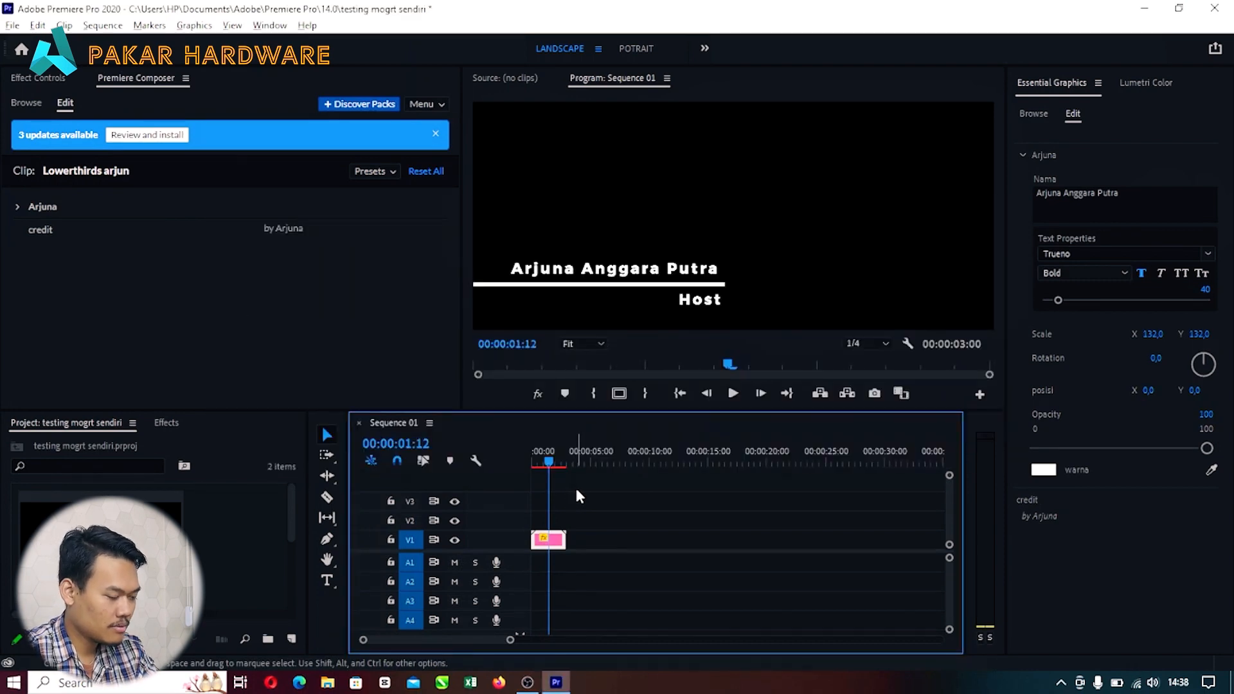
key("super+e")
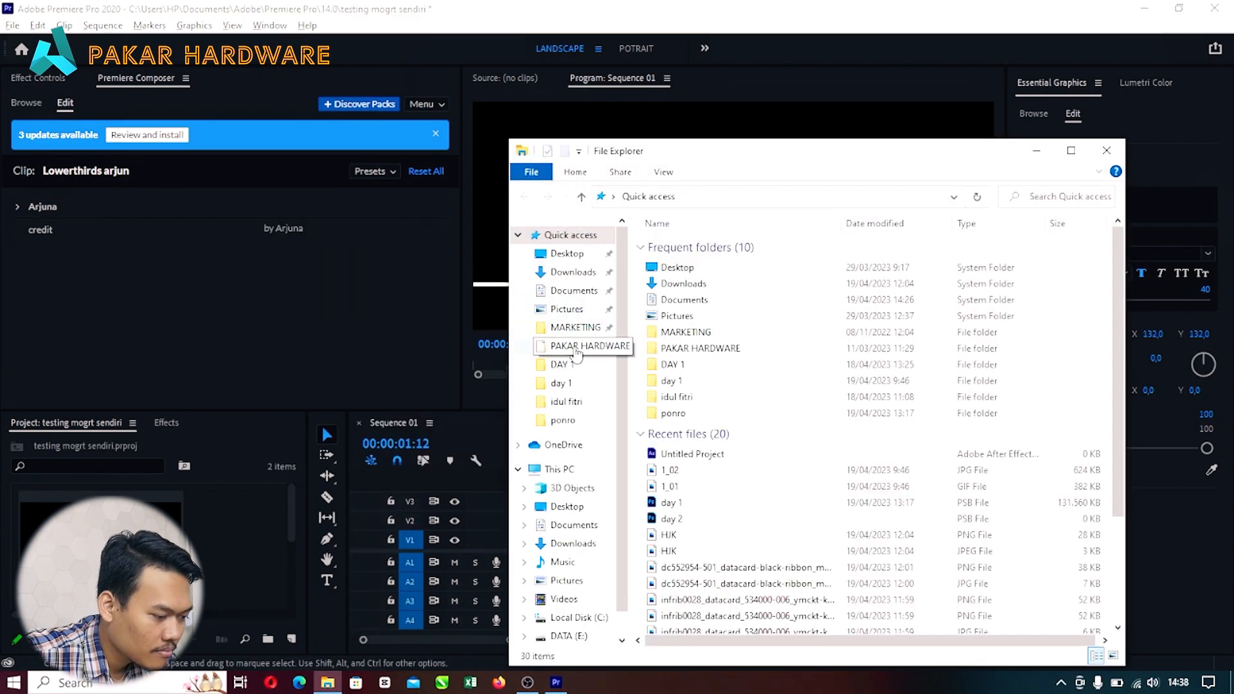
left_click(569, 636)
double_click(971, 263)
double_click(812, 278)
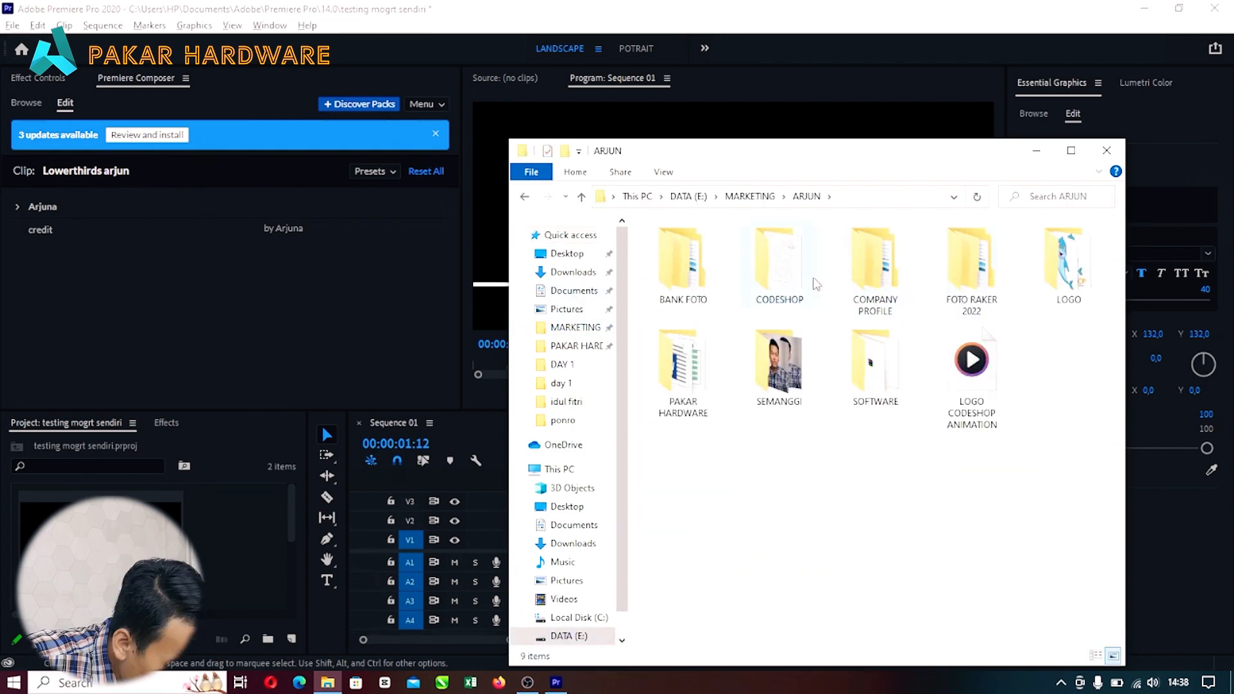
double_click(782, 264)
double_click(680, 248)
left_click(576, 346)
left_click(573, 272)
scroll(863, 369, "down", 10)
scroll(862, 368, "down", 20)
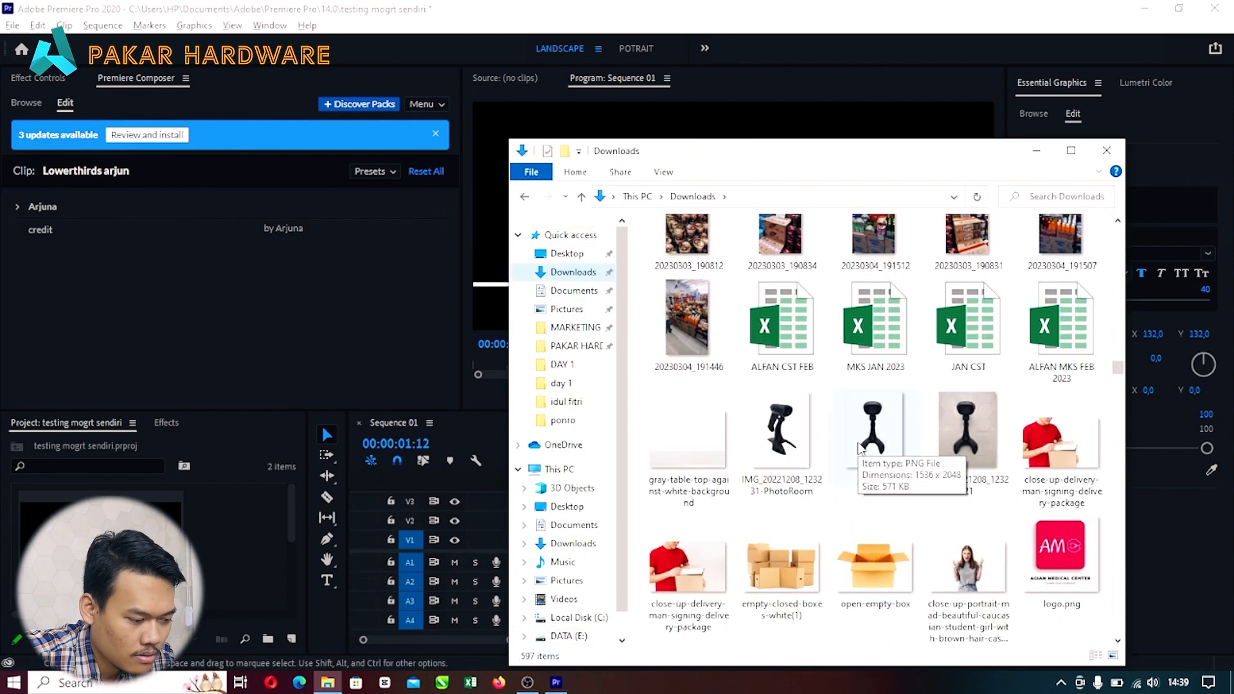
left_click_drag(967, 324, 244, 535)
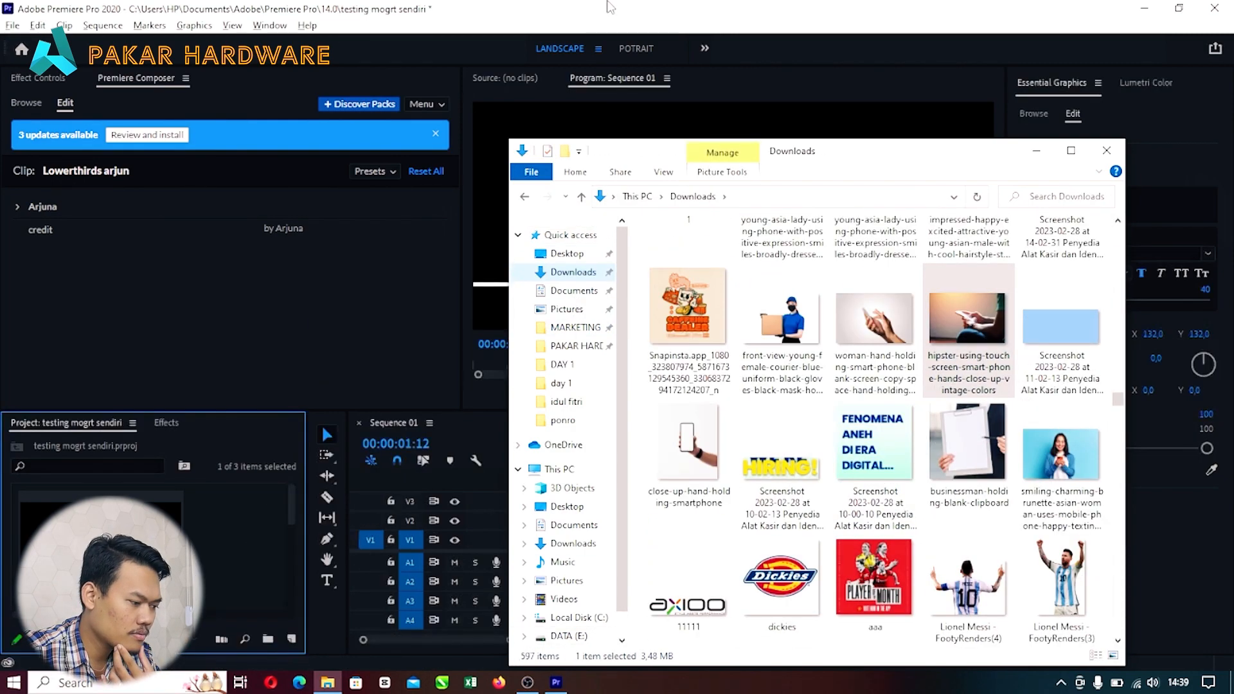
Step: Switch back to Premiere Pro and place the hipster smartphone photo on V1 at the sequence start, with Lowerthirds arjun above it on V2
left_click(607, 7)
scroll(202, 512, "down", 5)
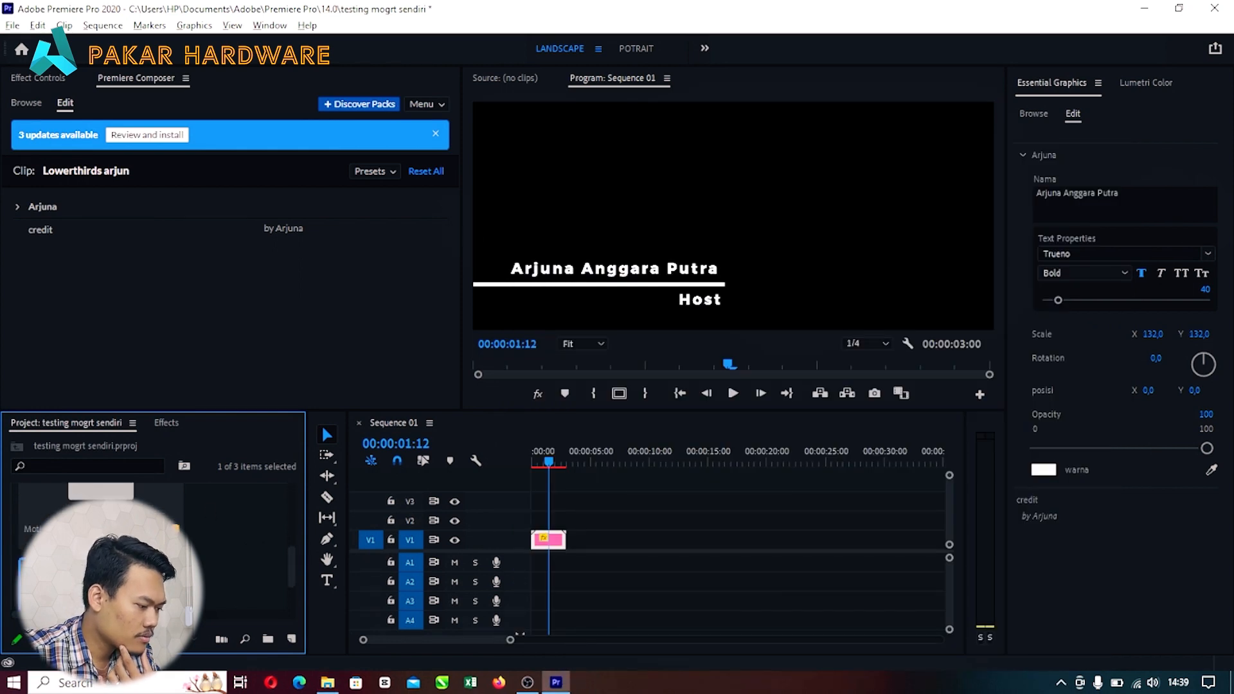
scroll(135, 546, "down", 2)
left_click_drag(135, 546, 551, 523)
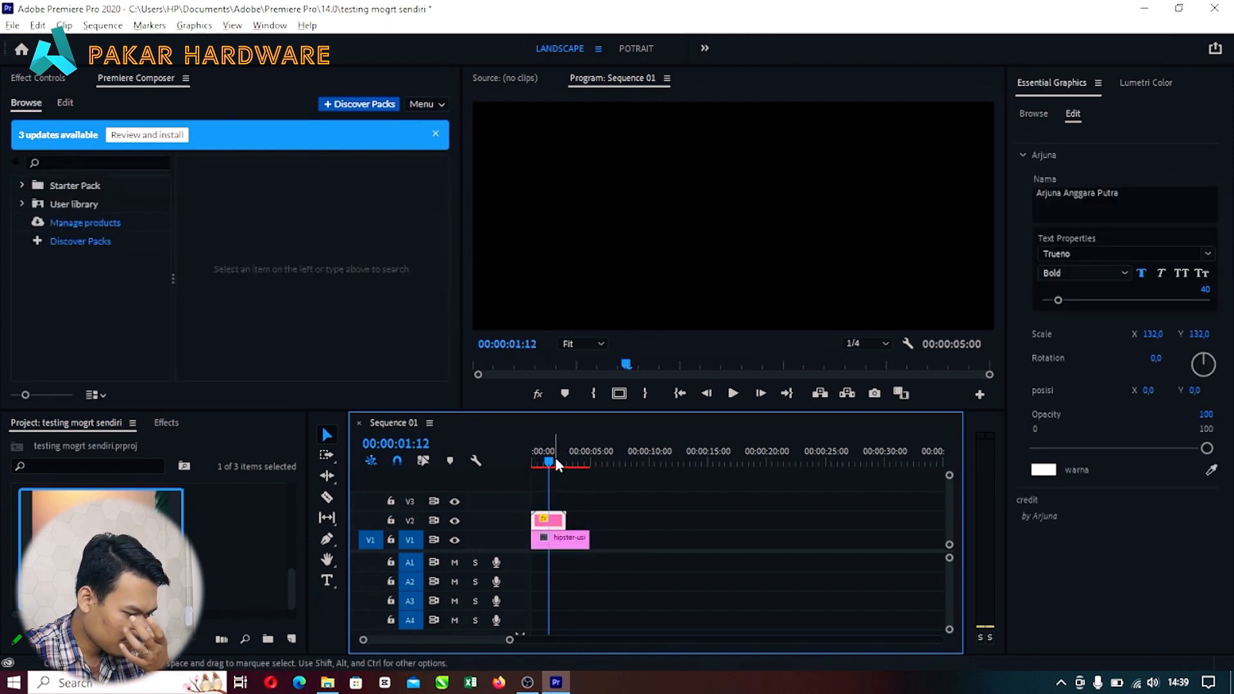
Step: Play back Sequence 01 from the start to preview the lower third over the photo
left_click_drag(555, 460, 531, 489)
scroll(591, 534, "up", 2)
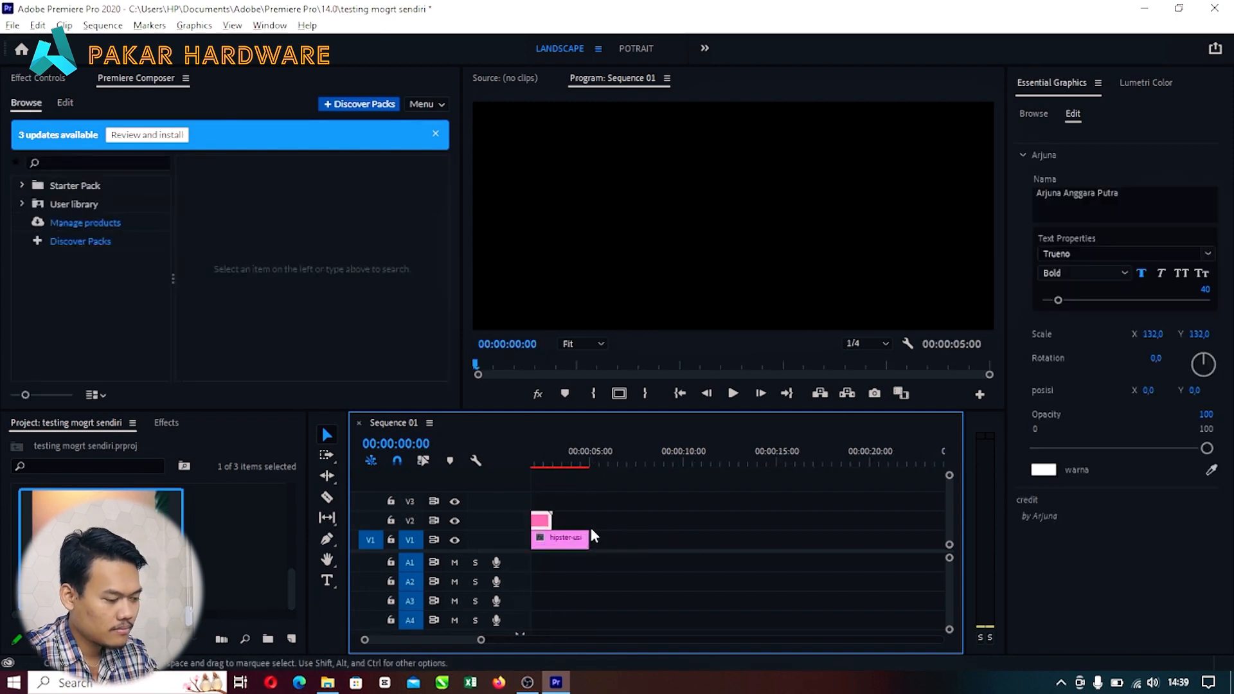
scroll(589, 527, "up", 4)
key("space")
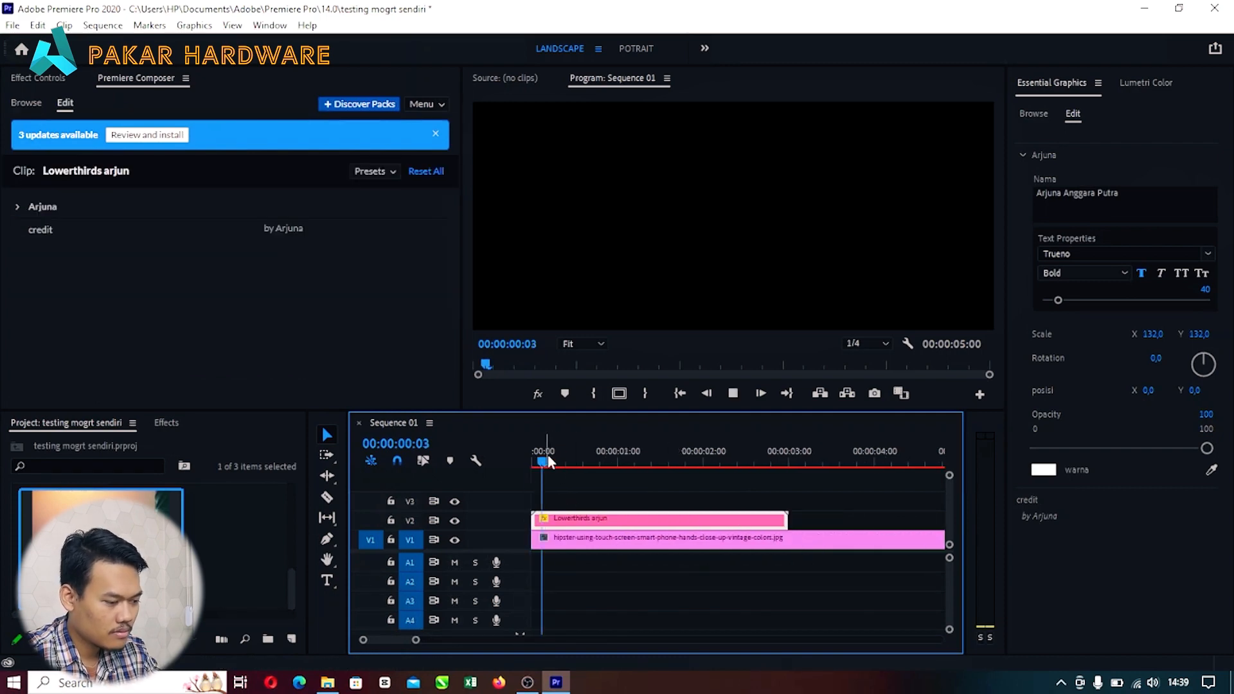
Step: Set the scale of the smartphone photo clip on V1 to 50
left_click(578, 542)
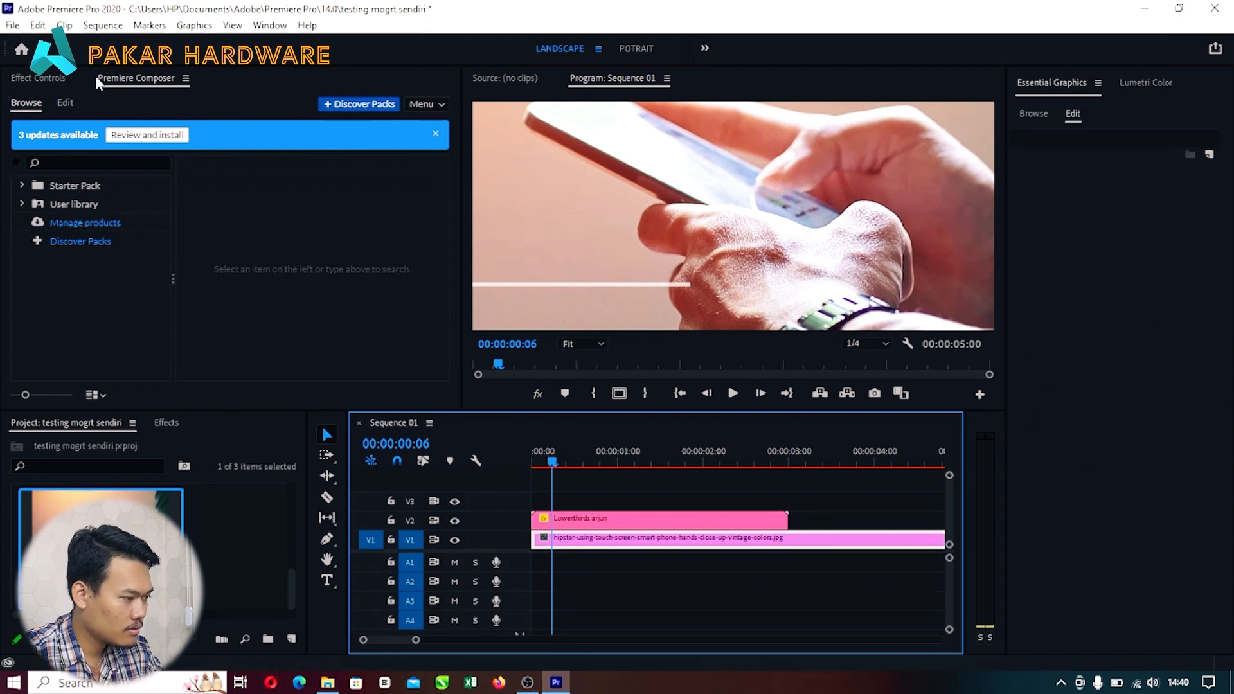
left_click(45, 77)
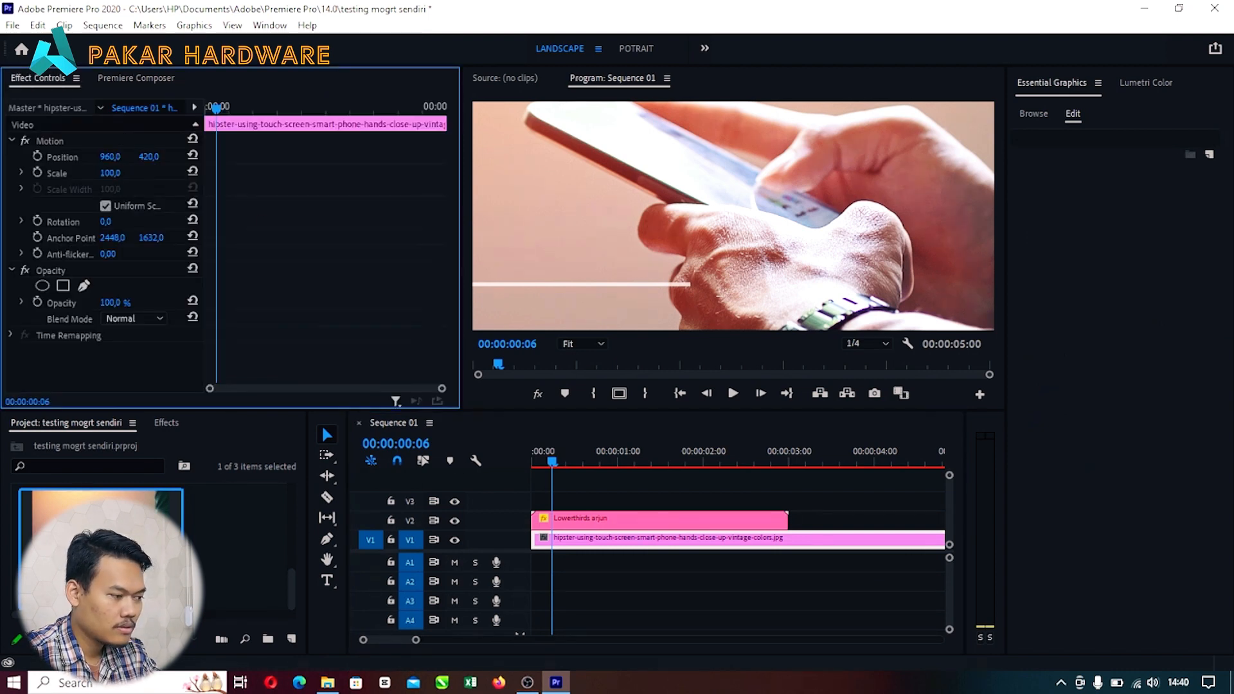
left_click(114, 173)
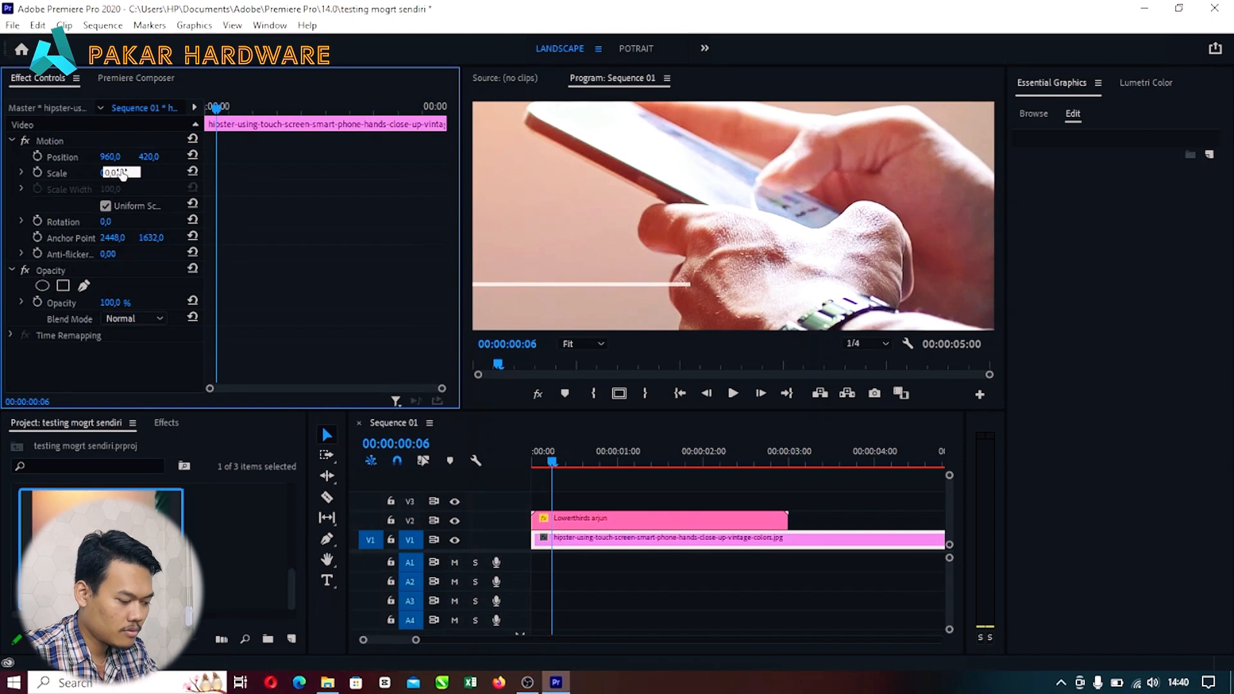
type("50")
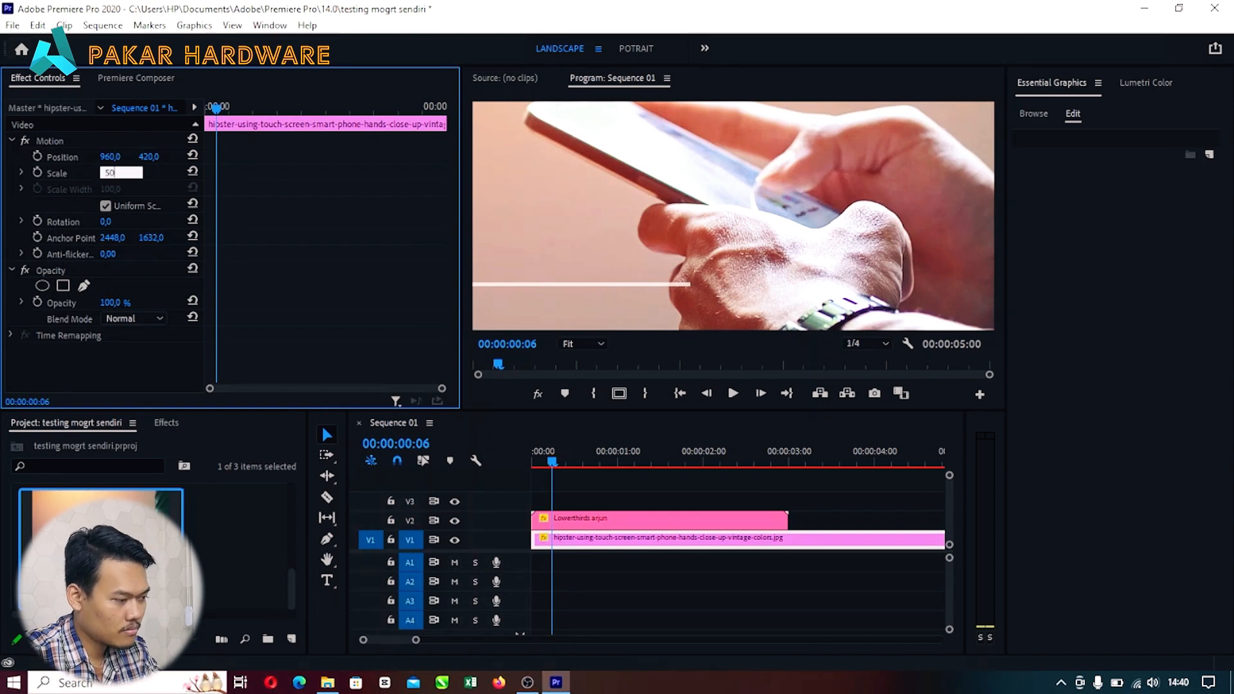
key("Return")
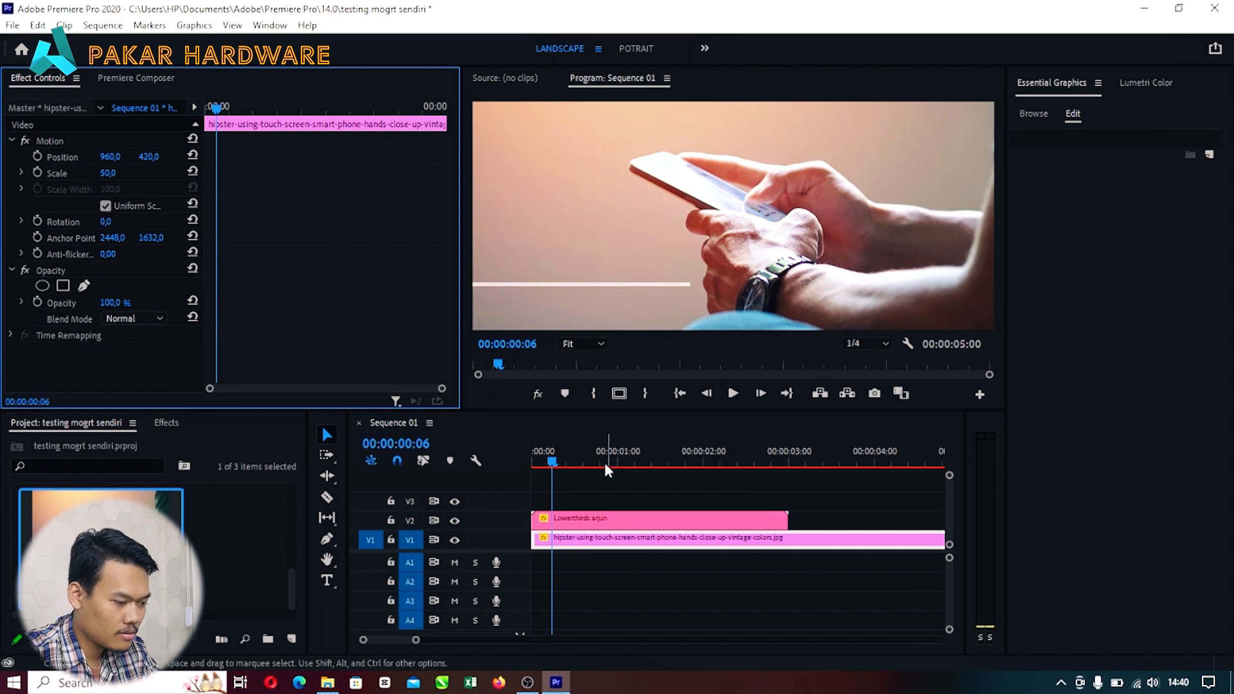
Step: Replay the sequence from the start to check the lower third against the rescaled photo, stopping while the full title is displayed
left_click_drag(561, 455, 488, 468)
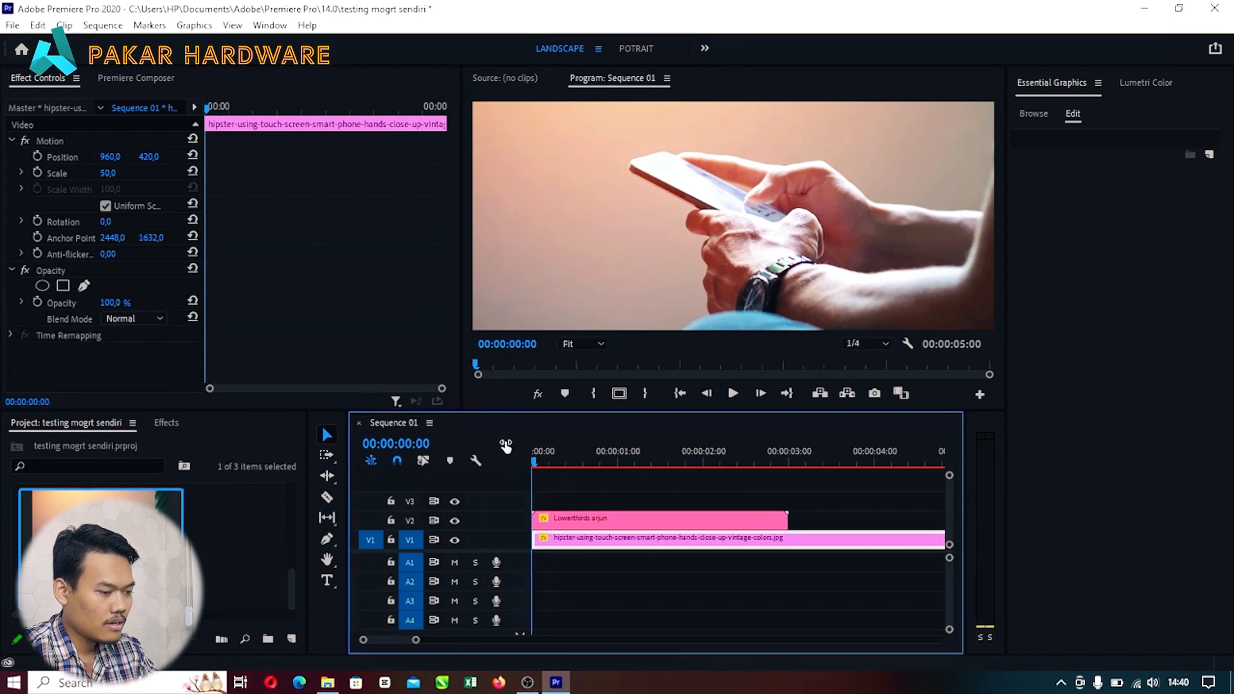
key("space")
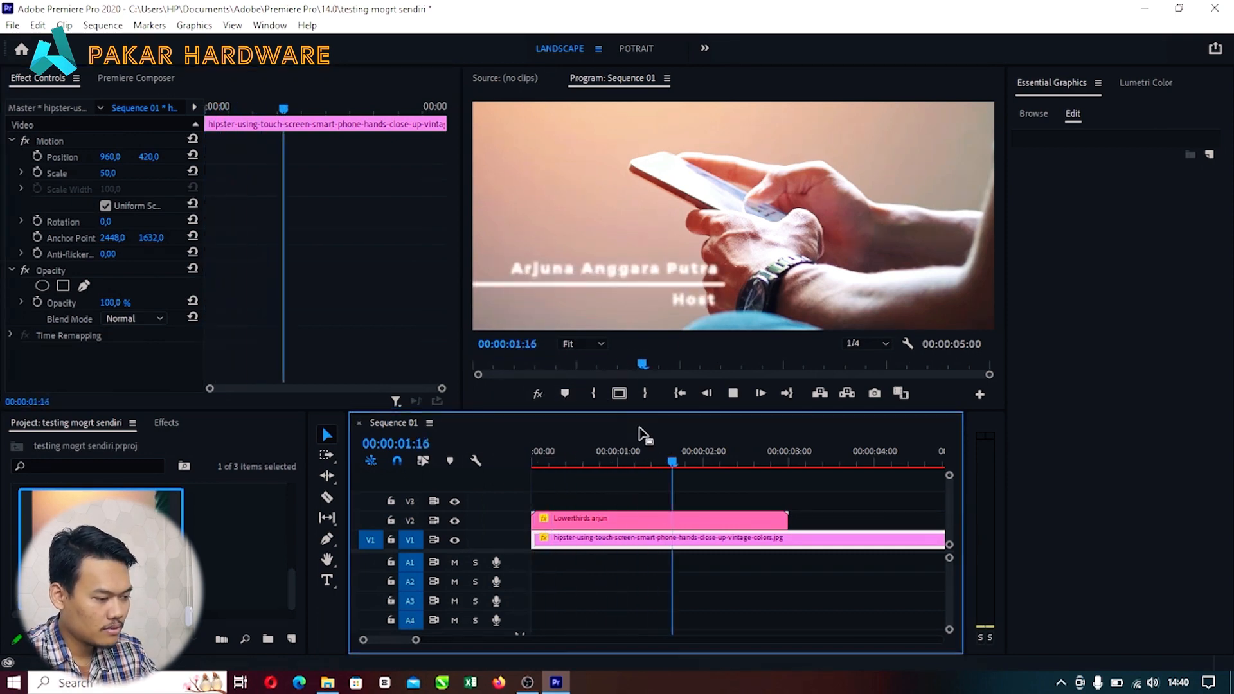
key("space")
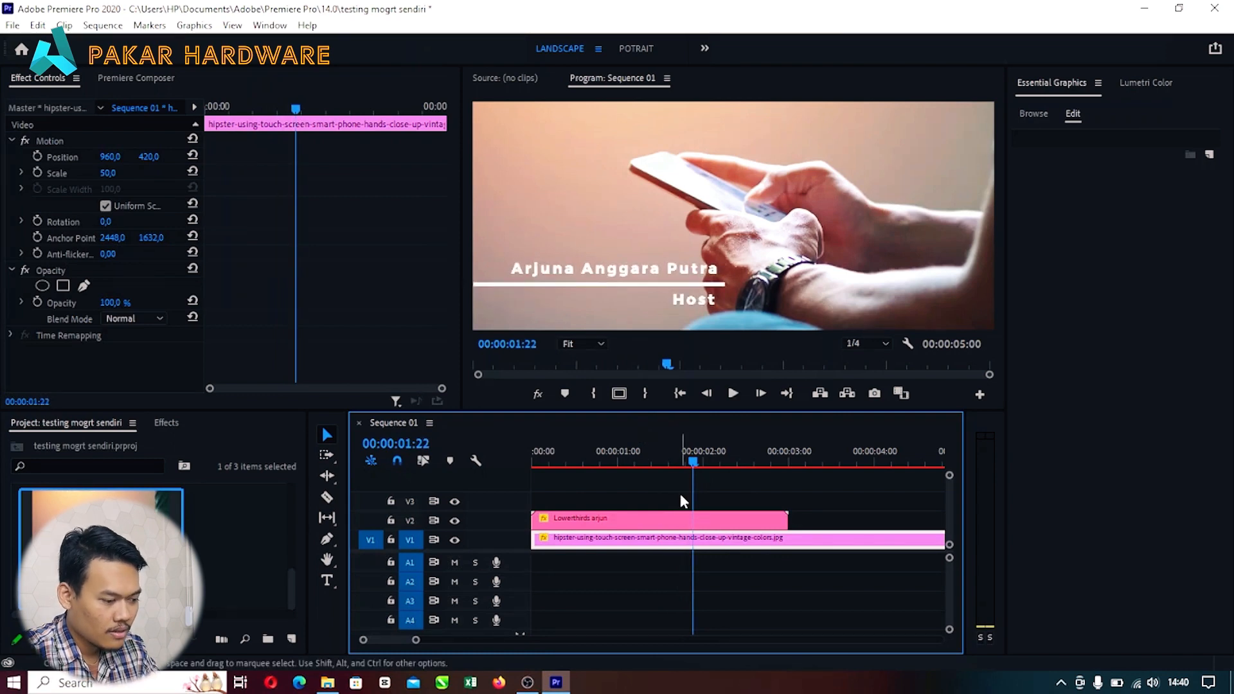
Step: Replace the Nama text of the Lowerthirds arjun clip with the title "Boss" followed by the host's first name
left_click(681, 518)
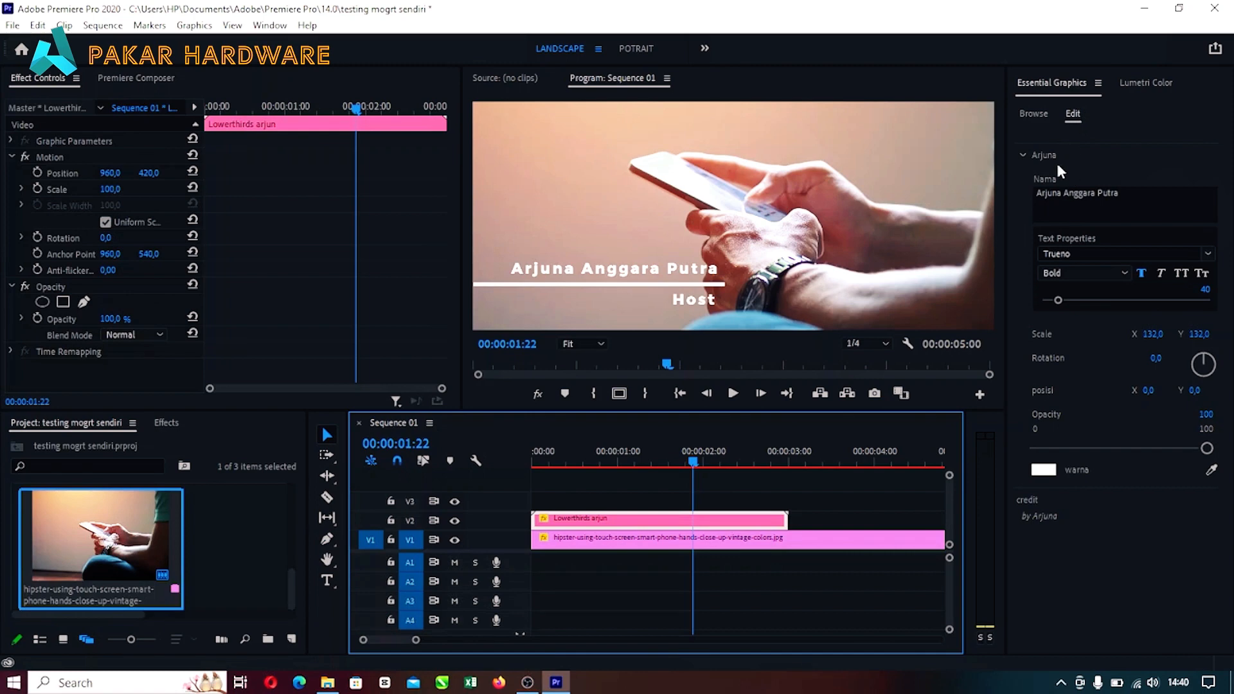
left_click(1022, 154)
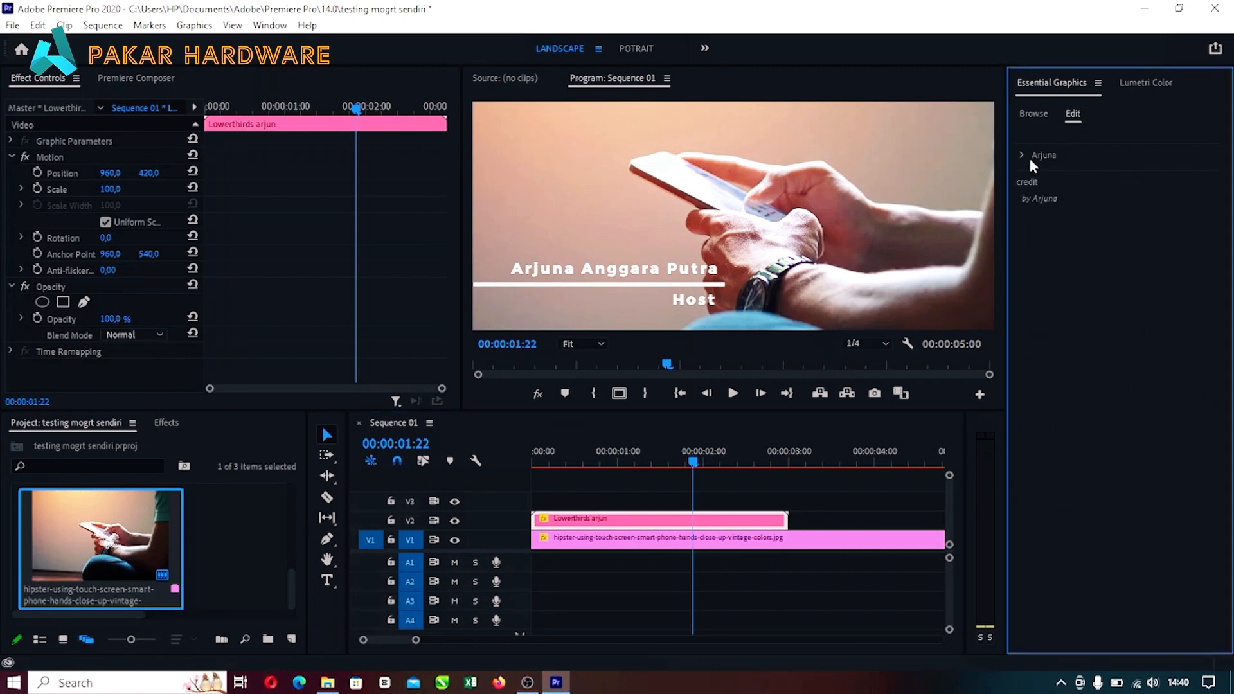
left_click(1023, 153)
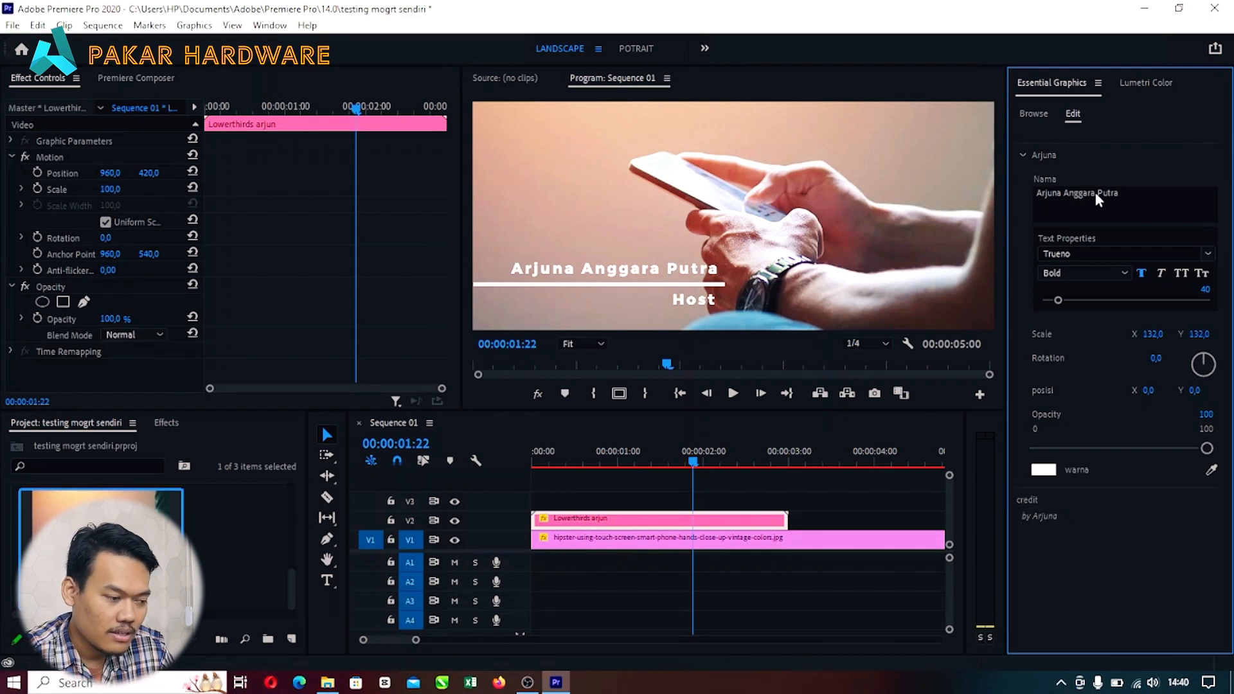
left_click(1136, 191)
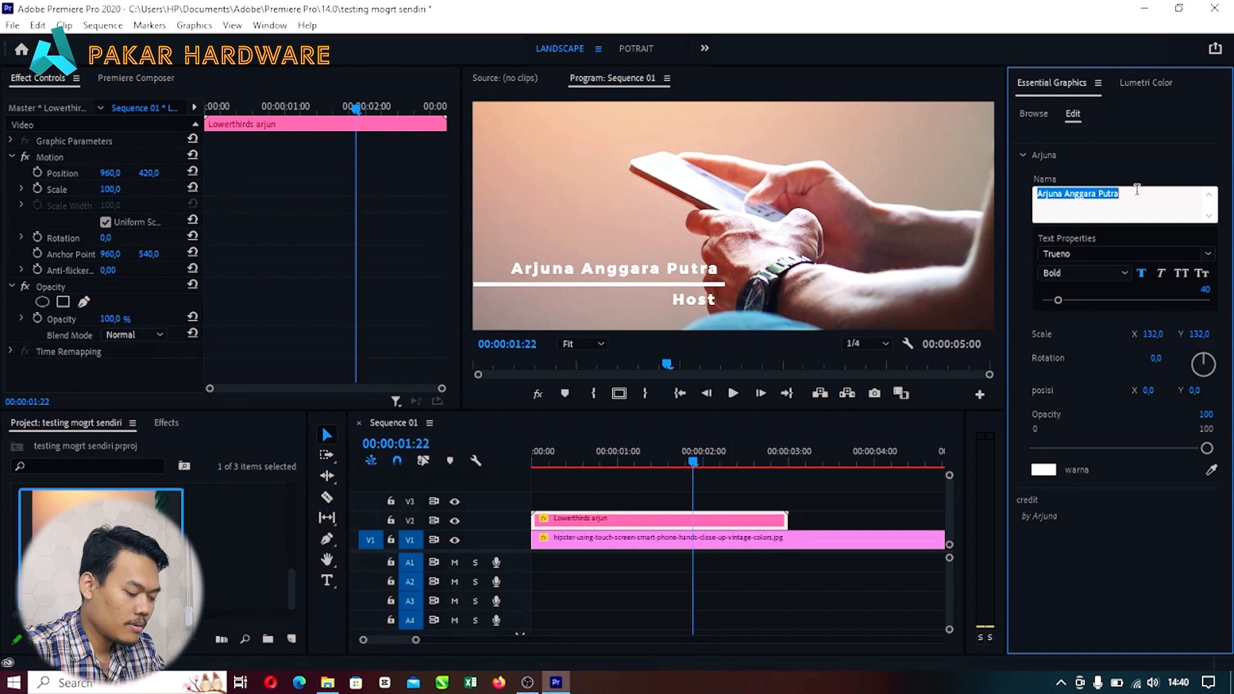
type("Boss ")
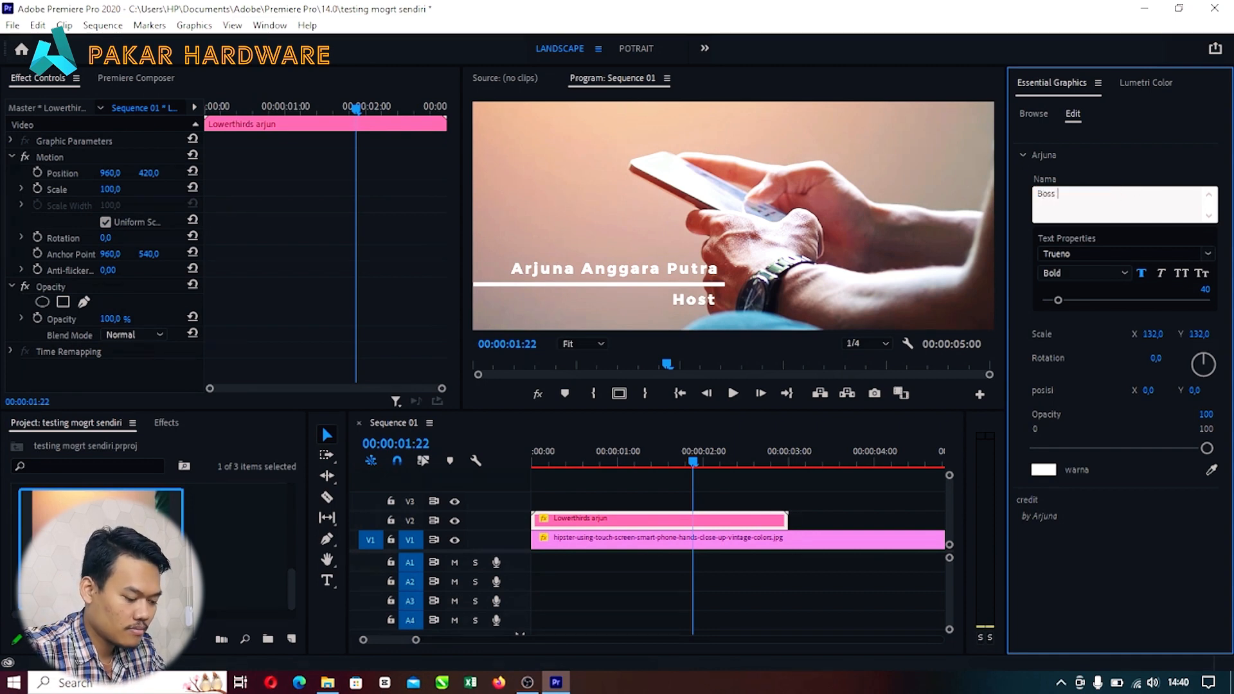
type("aArjun")
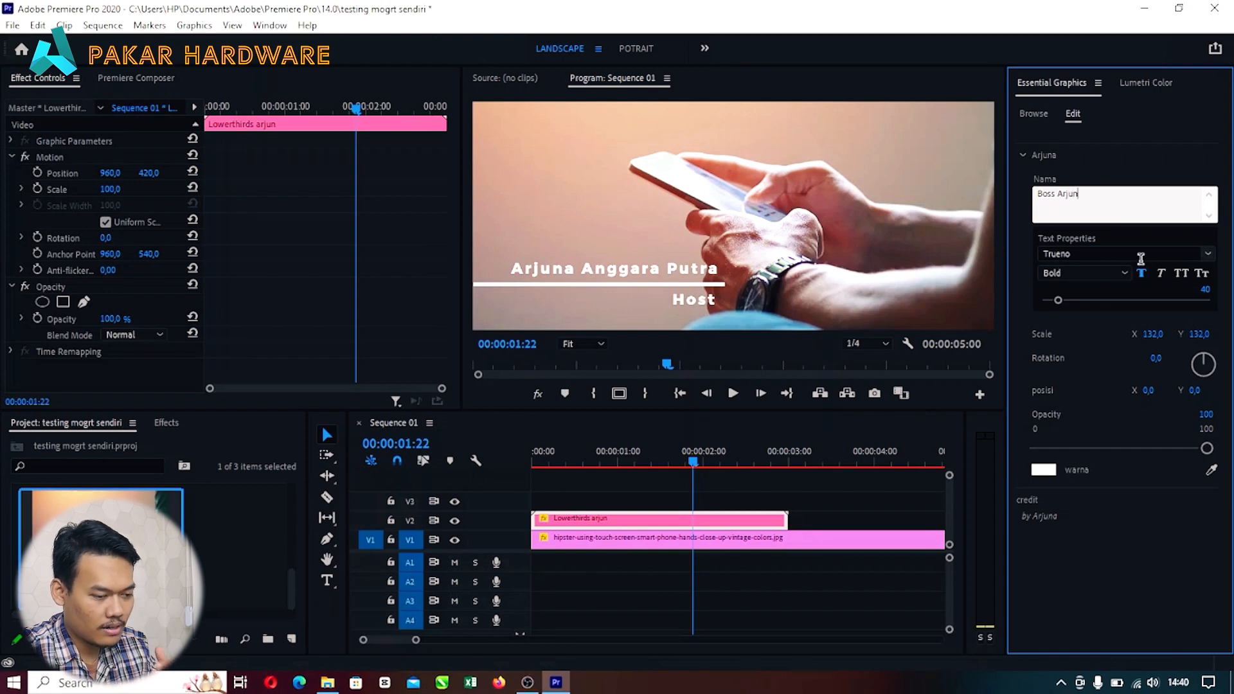
left_click(1083, 161)
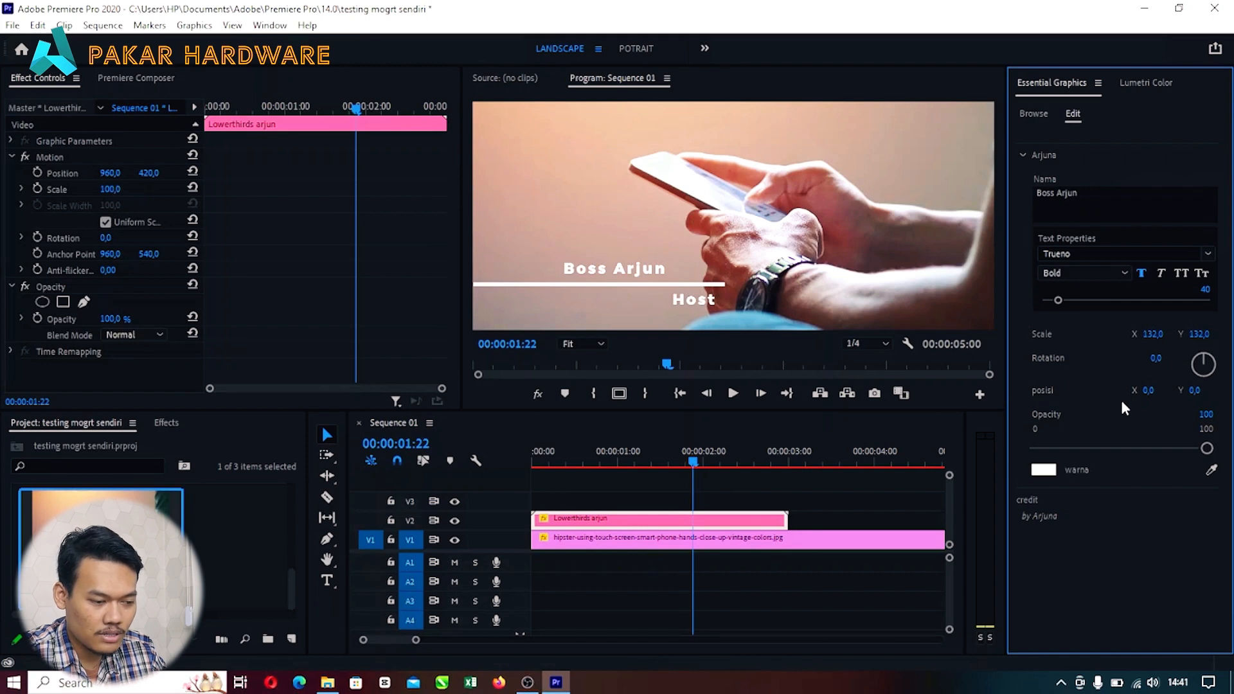
Step: Enlarge the lower third's name text to a scale of 238 and set its posisi X to -14
left_click_drag(1154, 395, 1068, 394)
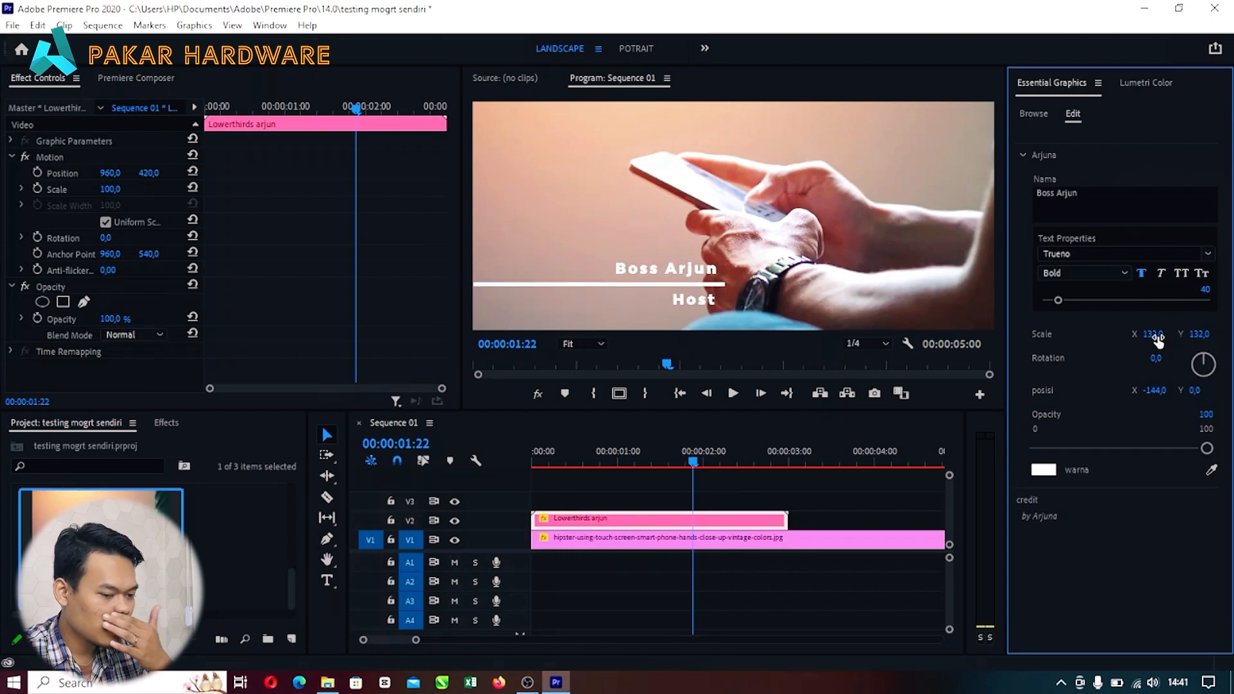
left_click_drag(1156, 340, 1213, 341)
left_click_drag(1150, 393, 1233, 392)
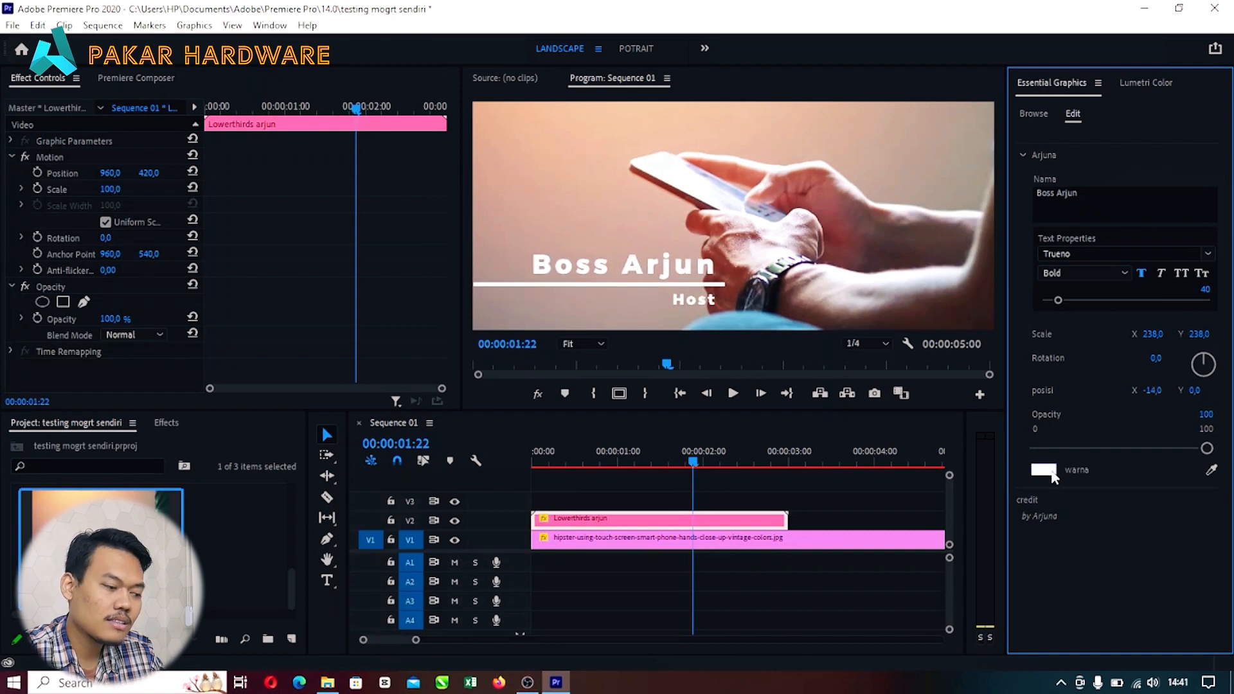
Step: Change the warna colour of the lower third's name text to a medium blue
left_click(1043, 469)
left_click_drag(530, 206, 203, 317)
left_click(316, 474)
mouse_move(291, 444)
left_mouse_down()
mouse_move(304, 471)
mouse_move(315, 424)
mouse_move(325, 484)
mouse_move(276, 489)
mouse_move(269, 461)
mouse_move(245, 475)
left_mouse_up()
left_click(430, 347)
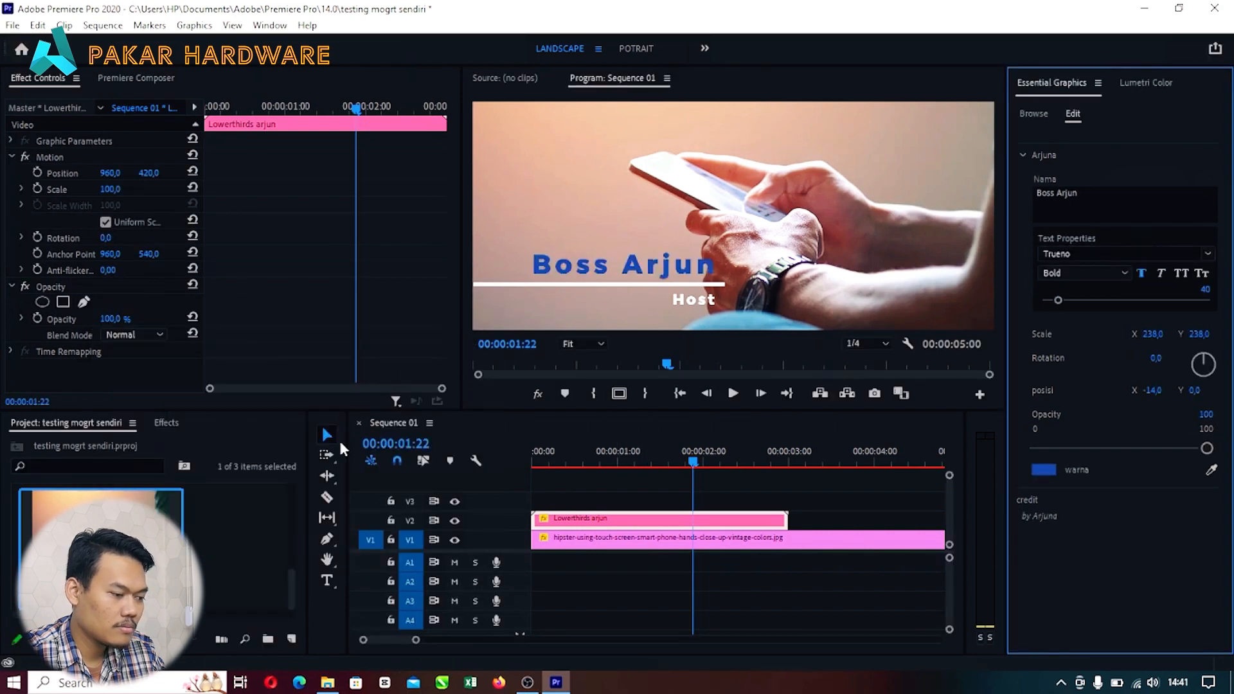